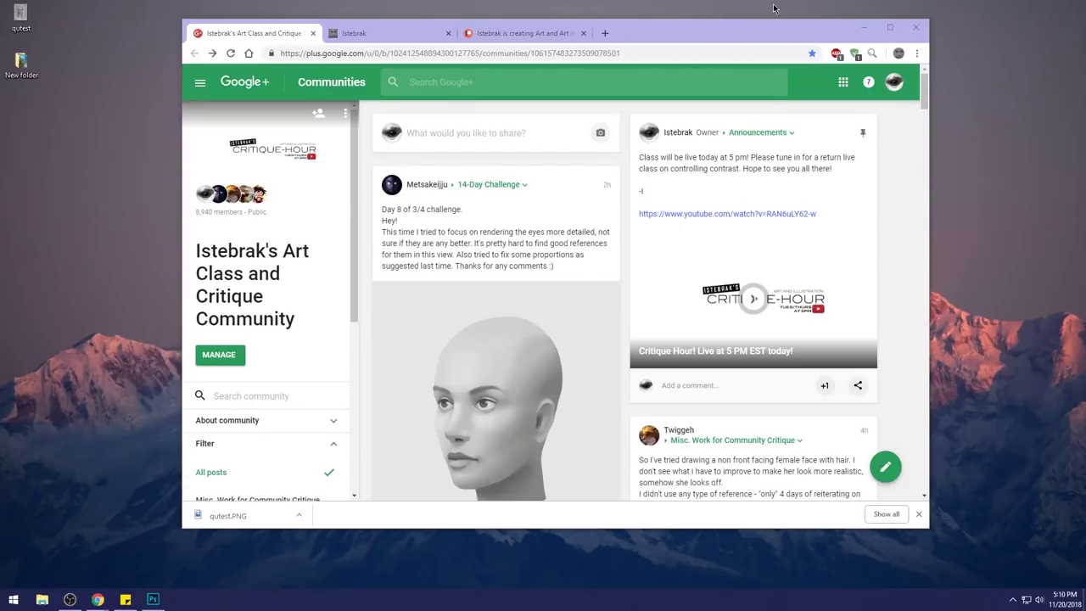
# Check the date, then open qutest.PNG in Photos and move the viewer left.
pyautogui.click(1057, 605)
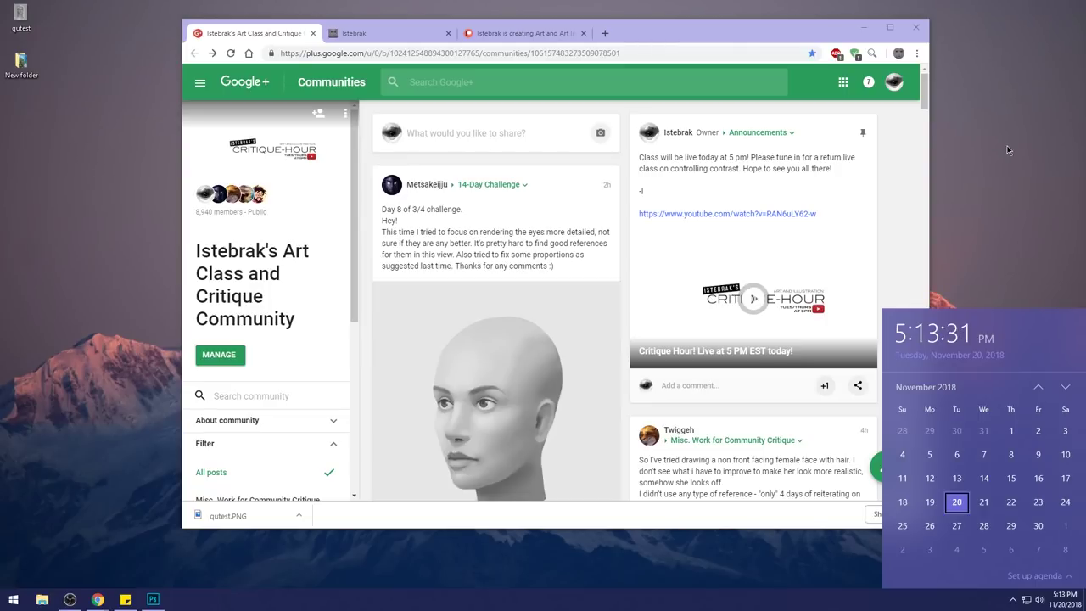
pyautogui.click(1007, 145)
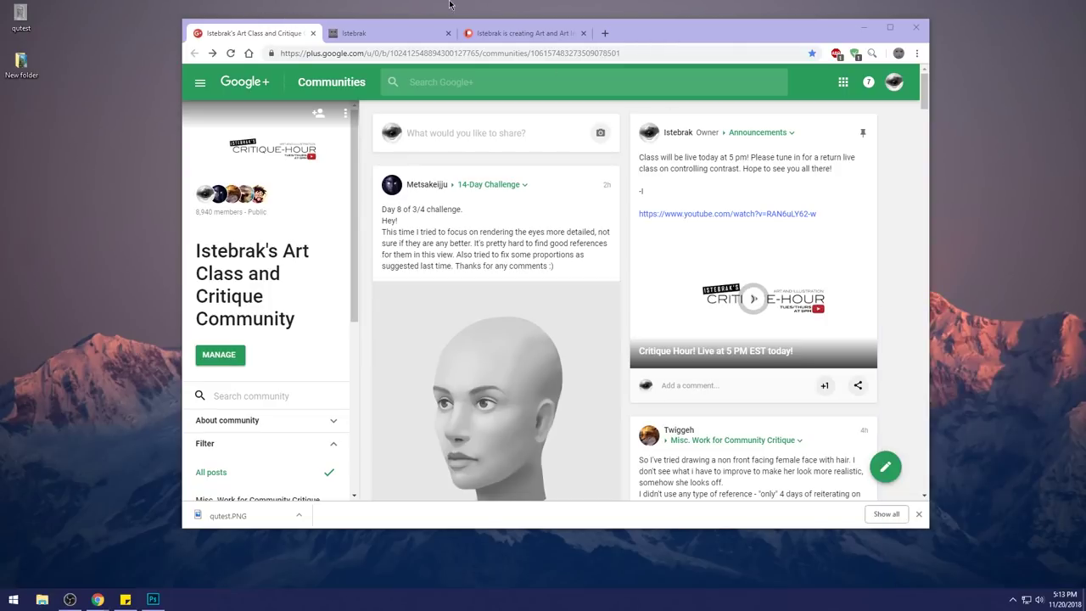
pyautogui.doubleClick(37, 16)
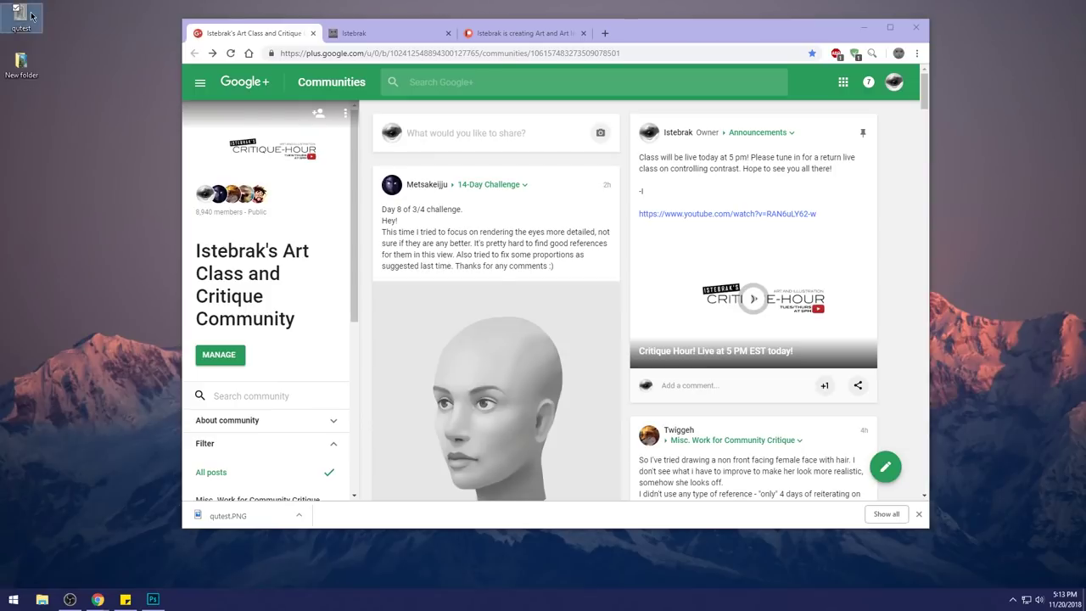
pyautogui.moveTo(993, 112); pyautogui.dragTo(374, 29)
# Browse New folder's reference images as extra large icons, then minimize Explorer.
pyautogui.doubleClick(23, 62)
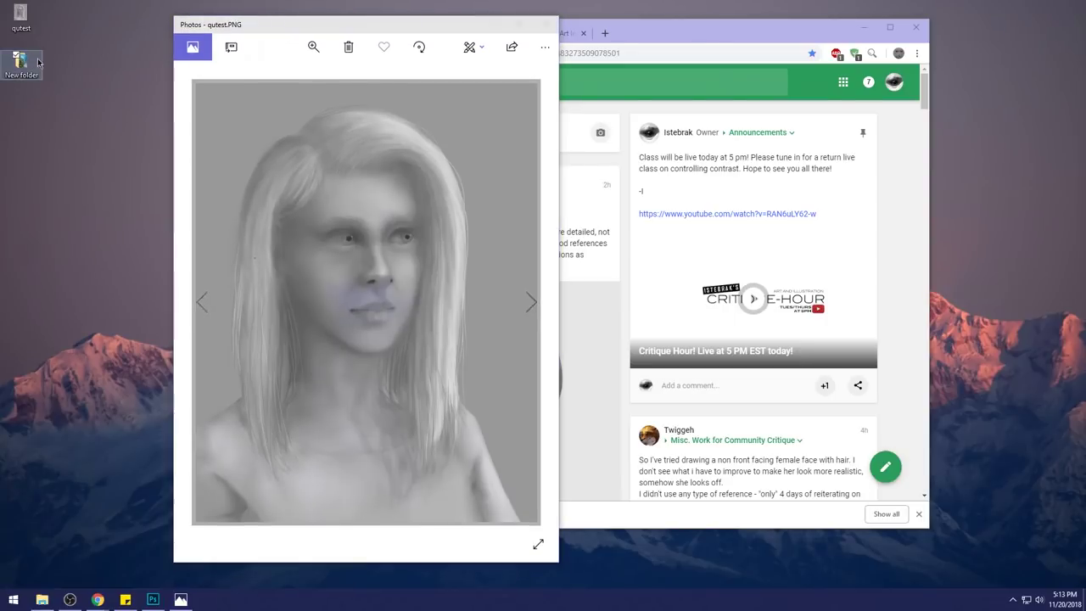
pyautogui.rightClick(682, 323)
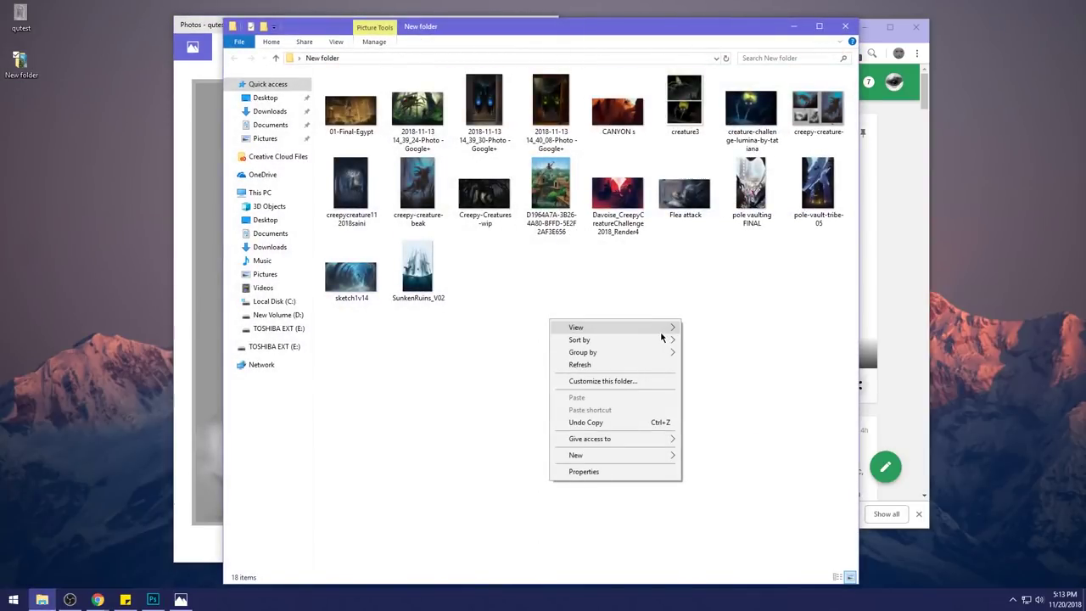
pyautogui.moveTo(670, 326)
pyautogui.click(738, 326)
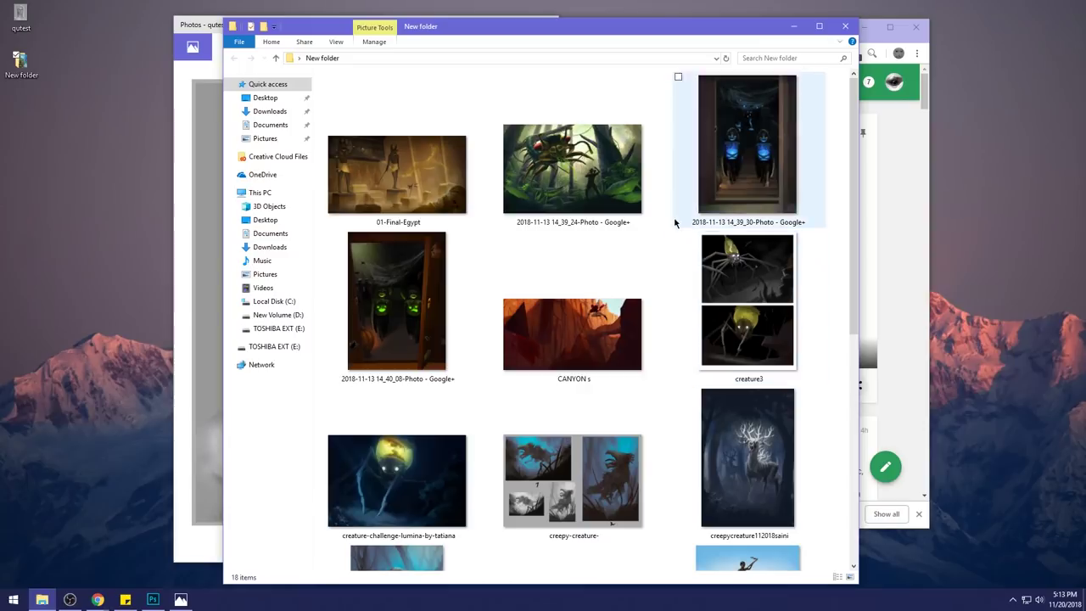
pyautogui.scroll(-5, 667, 213)
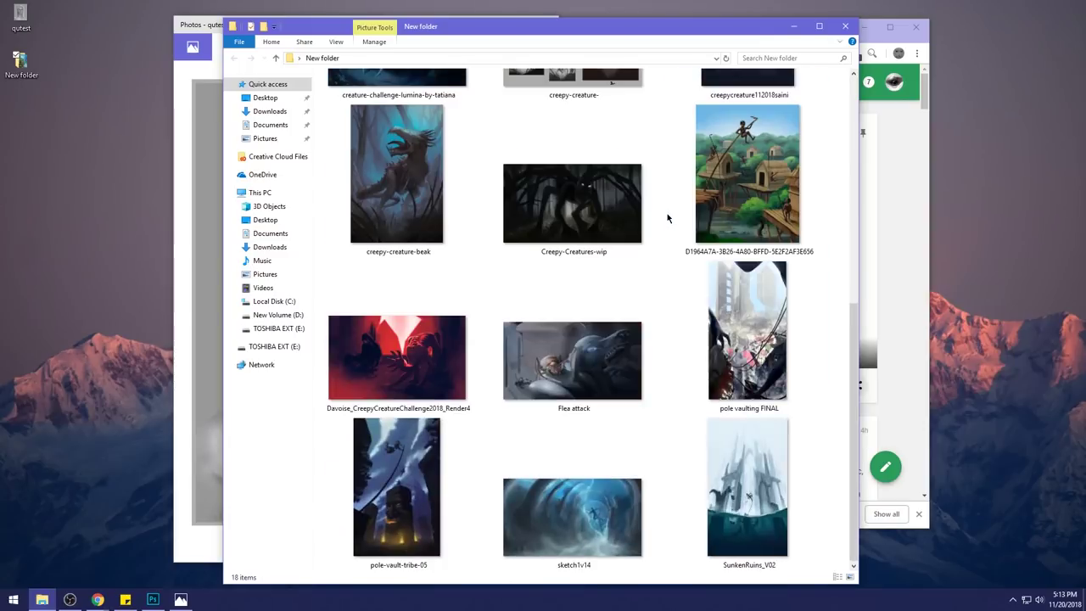
pyautogui.scroll(5, 667, 213)
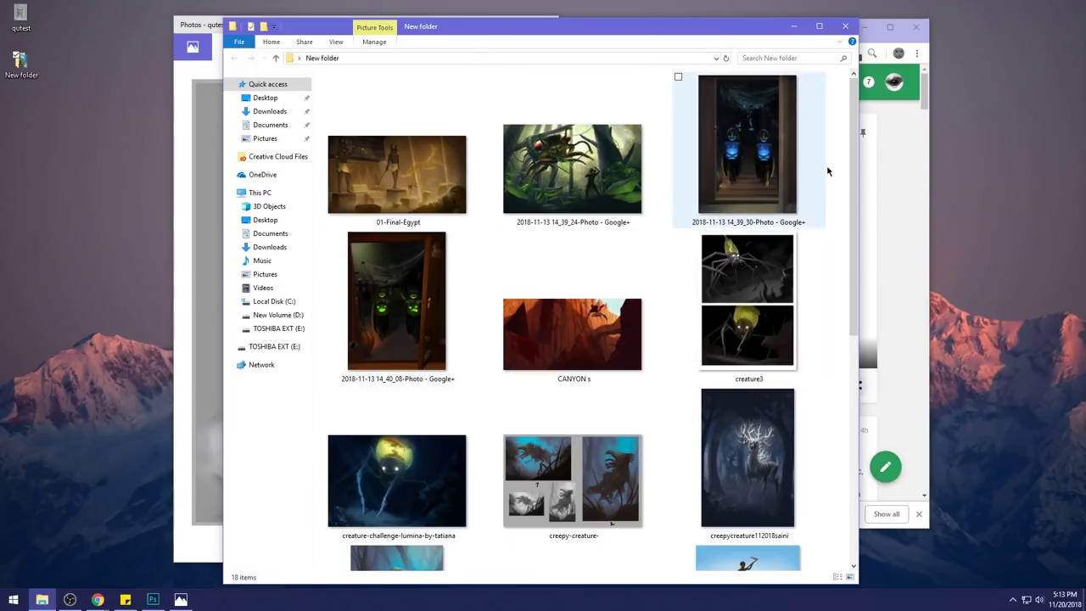
pyautogui.scroll(-8, 827, 173)
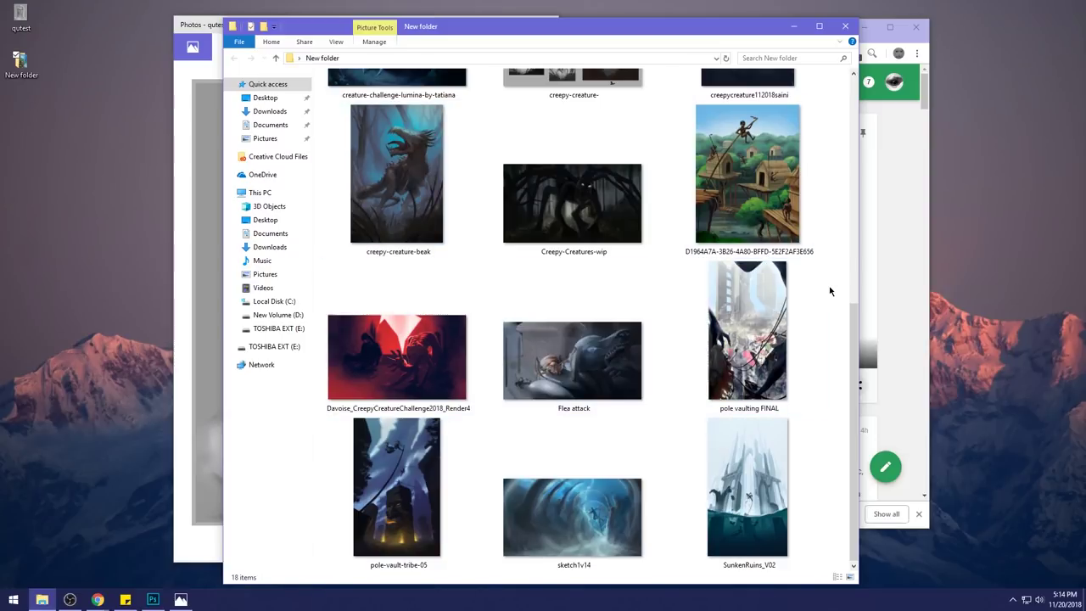
pyautogui.scroll(5, 830, 291)
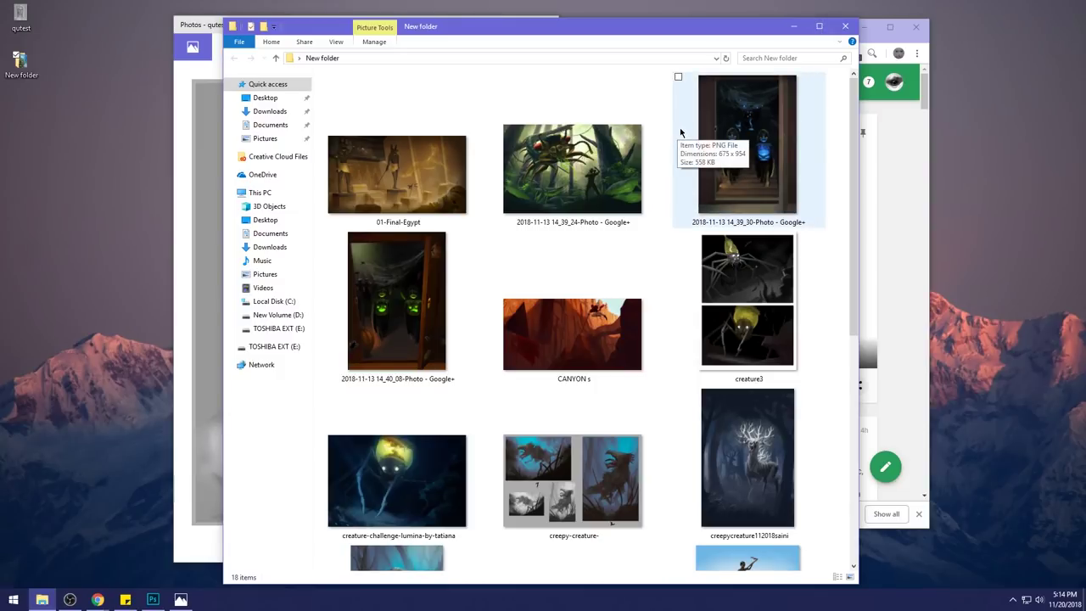
pyautogui.click(797, 29)
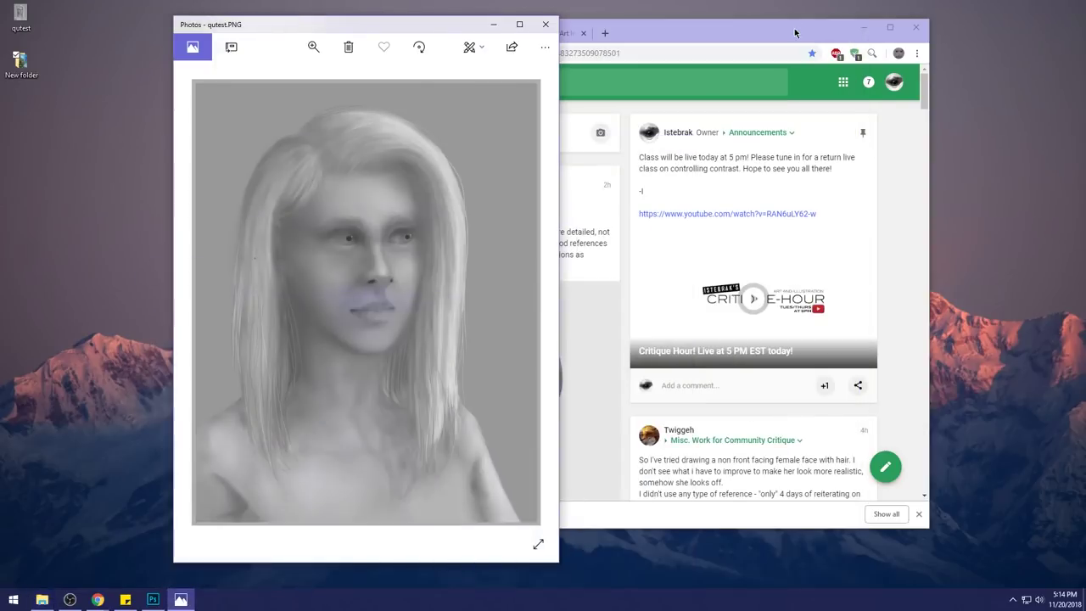
# Close the Photos viewer, switch Chrome to the Istebrak tab, and check the clock.
pyautogui.click(548, 25)
pyautogui.click(407, 34)
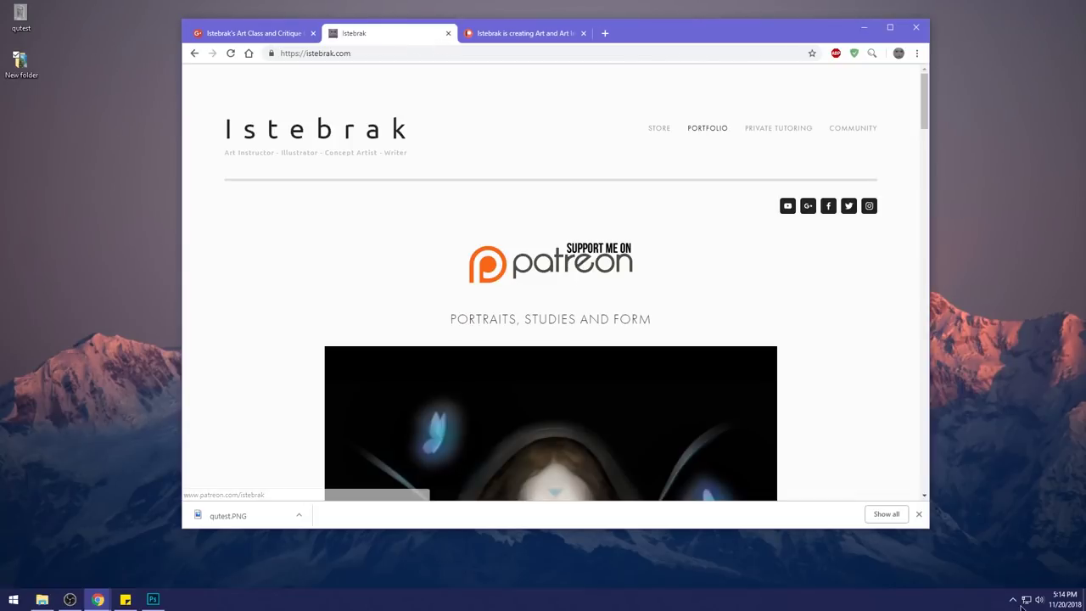
pyautogui.click(1060, 605)
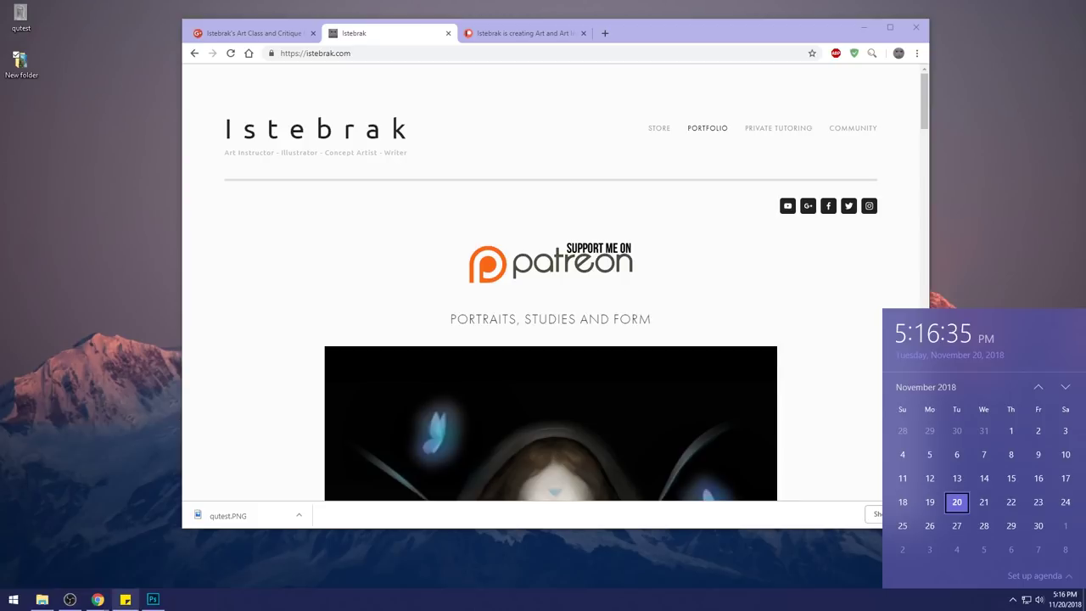
# Show qutest.PNG in Photoshop at 100% zoom with the window maximized.
pyautogui.click(153, 600)
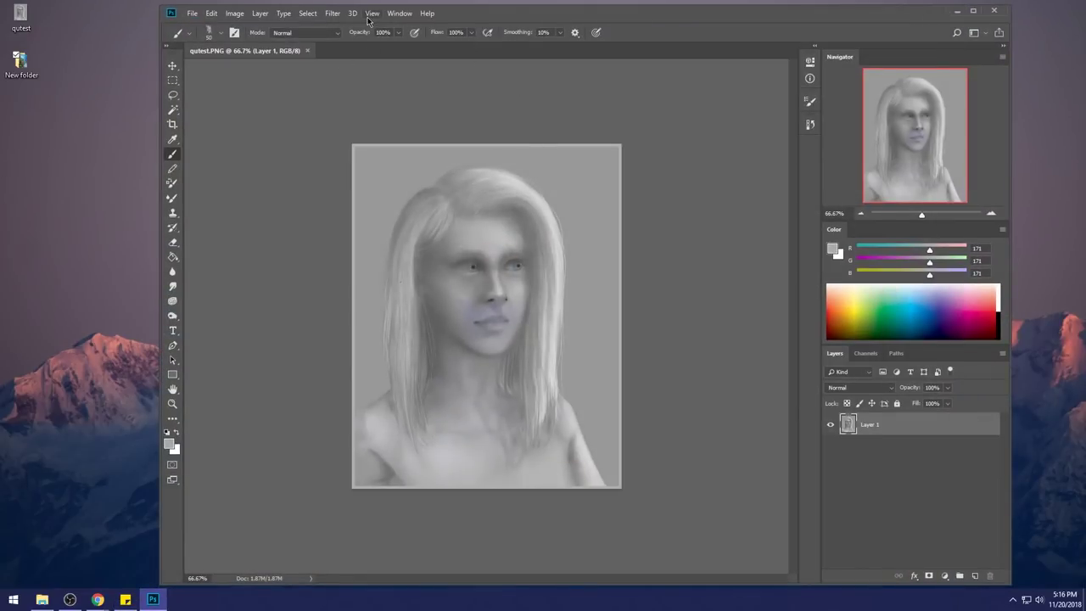
pyautogui.hotkey('ctrl', '0')
pyautogui.hotkey('ctrl', '+')
pyautogui.hotkey('ctrl', '+')
pyautogui.hotkey('ctrl', '0')
pyautogui.hotkey('ctrl', '1')
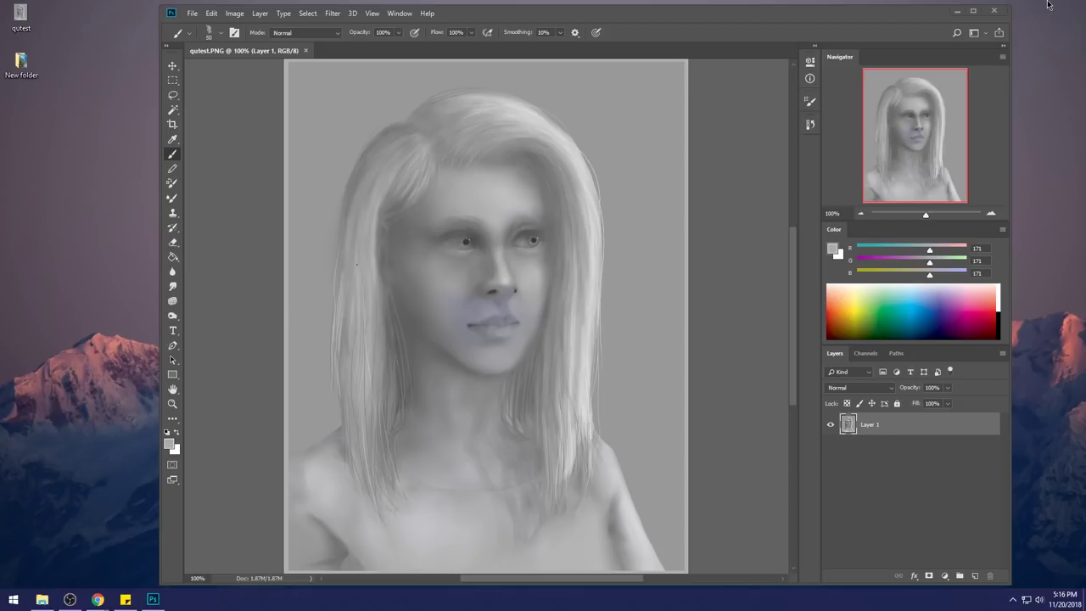
pyautogui.doubleClick(877, 19)
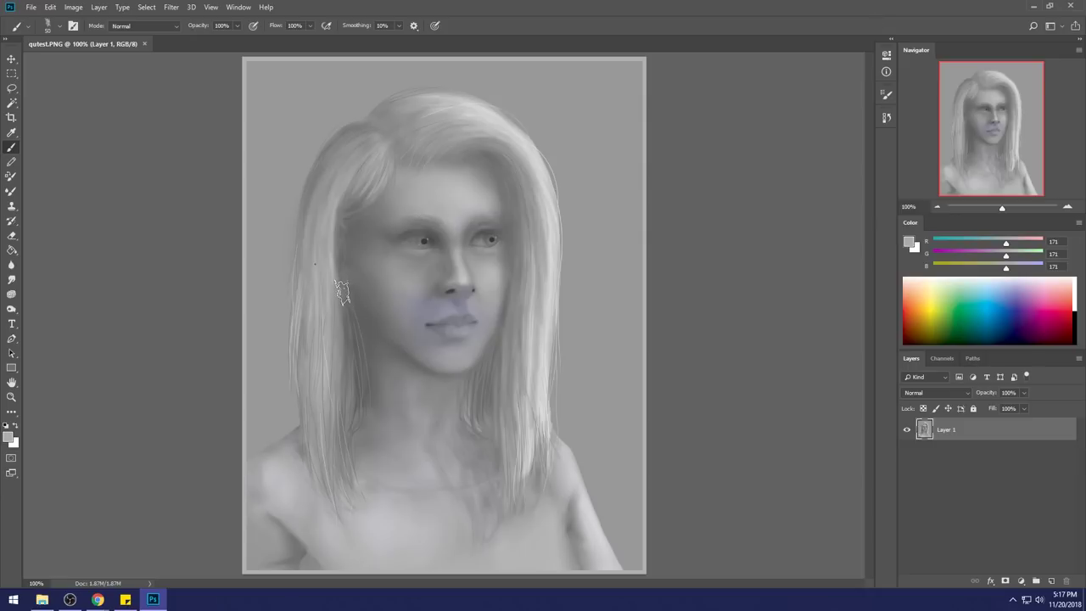
pyautogui.press('c')
pyautogui.moveTo(255, 68); pyautogui.dragTo(645, 571)
pyautogui.press('Return')
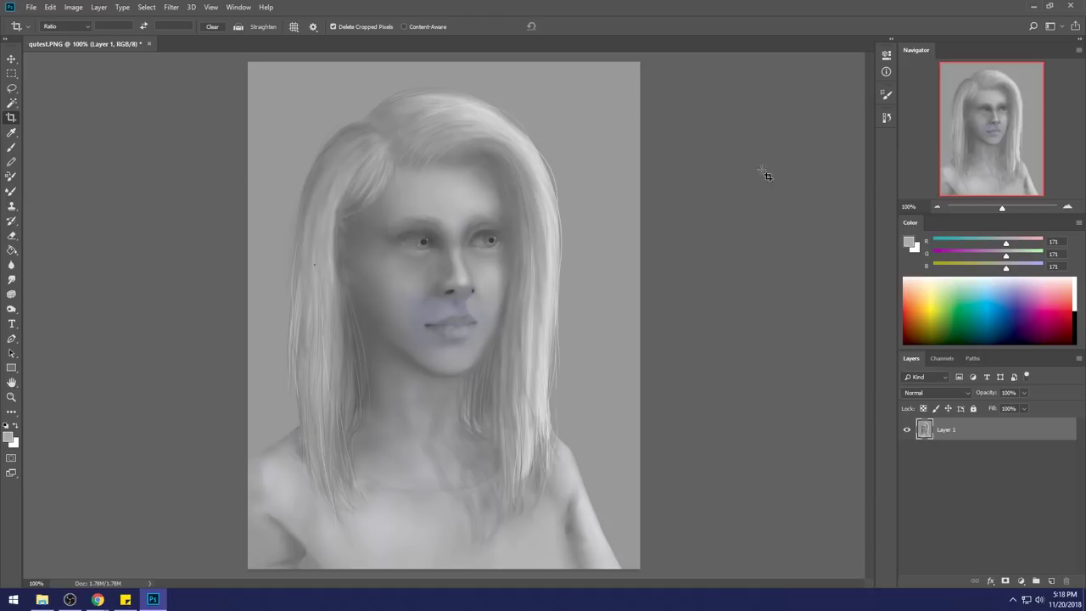
pyautogui.hotkey('ctrl', 'l')
pyautogui.moveTo(774, 356); pyautogui.dragTo(801, 357)
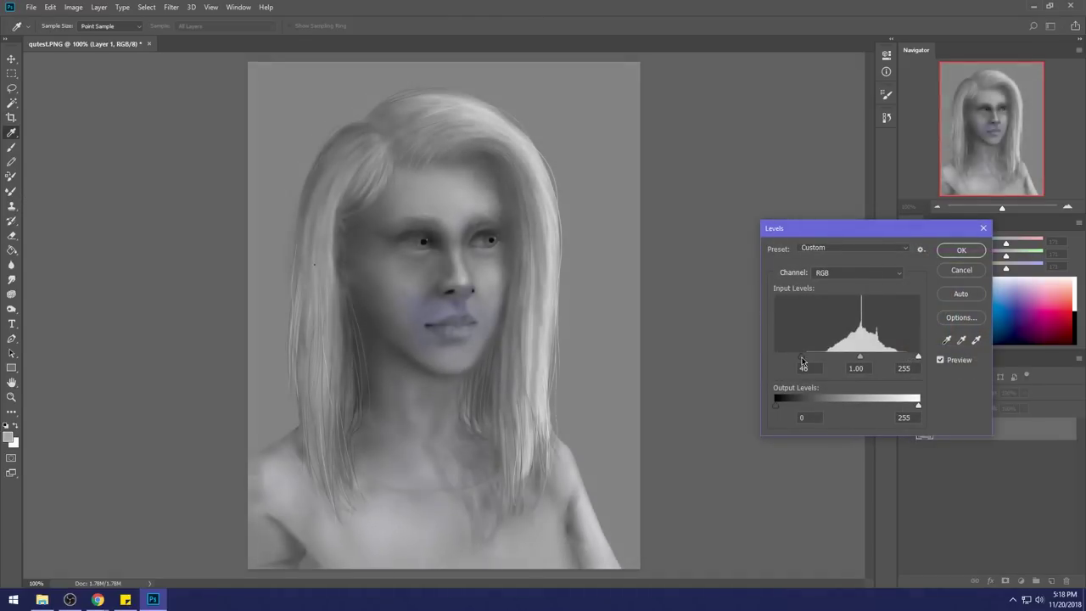
pyautogui.moveTo(918, 357); pyautogui.dragTo(882, 356)
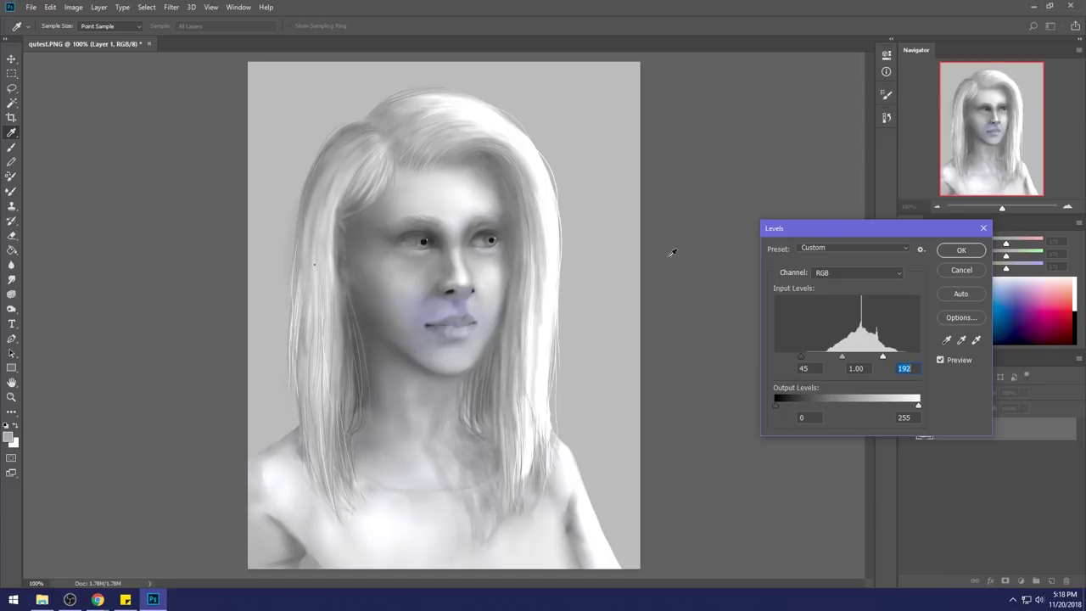
pyautogui.click(975, 270)
pyautogui.press('c')
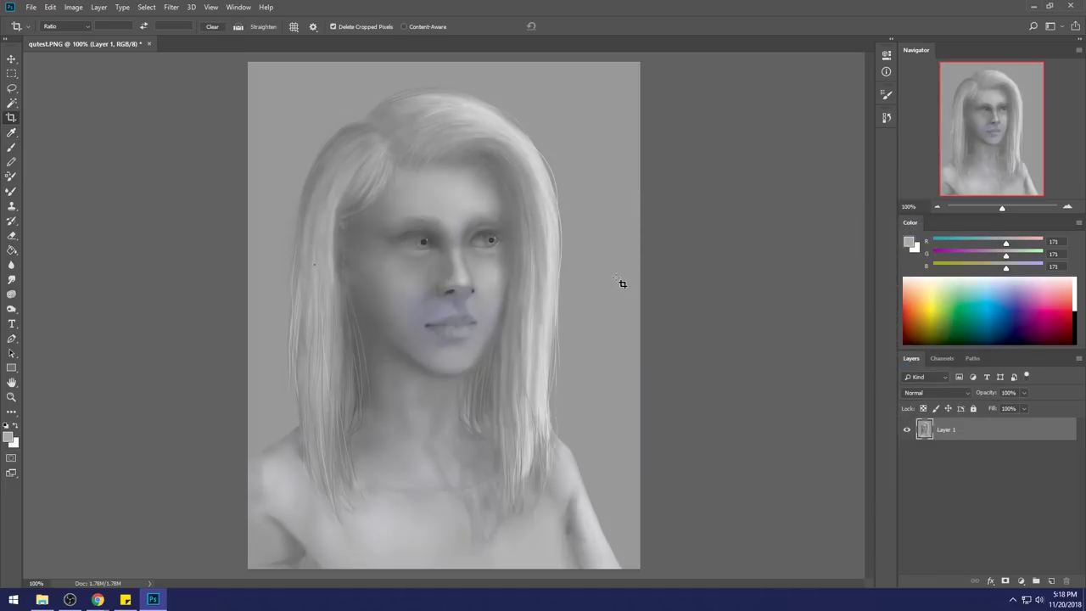
pyautogui.press('i')
# Drop Saturation to minimum in Hue/Saturation so the portrait turns fully grey.
pyautogui.hotkey('ctrl', 'u')
pyautogui.moveTo(824, 348); pyautogui.dragTo(679, 354)
pyautogui.click(955, 263)
pyautogui.press('c')
pyautogui.press('b')
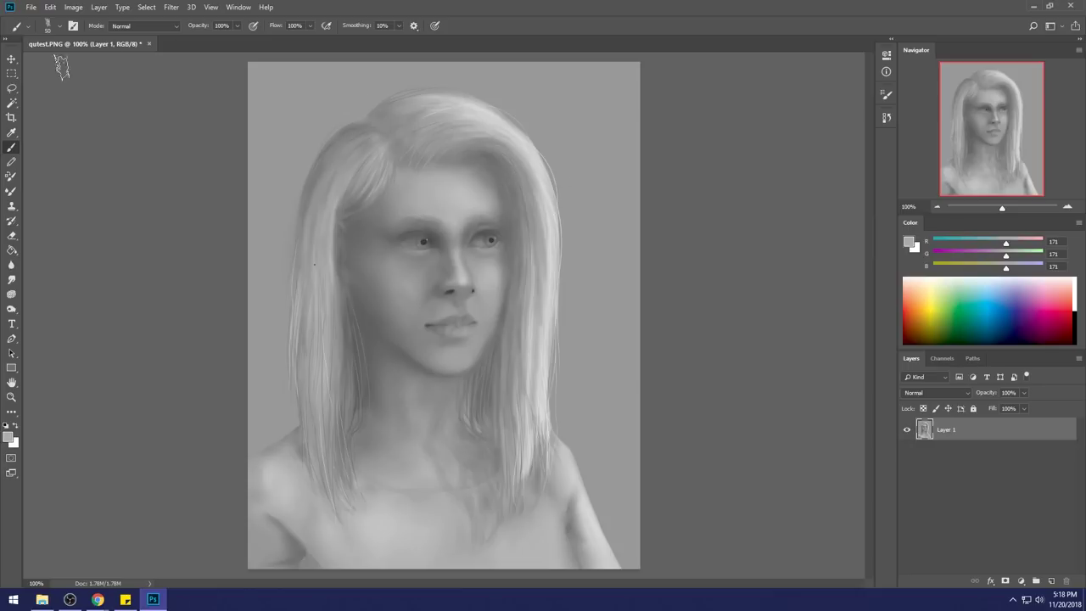
pyautogui.click(12, 104)
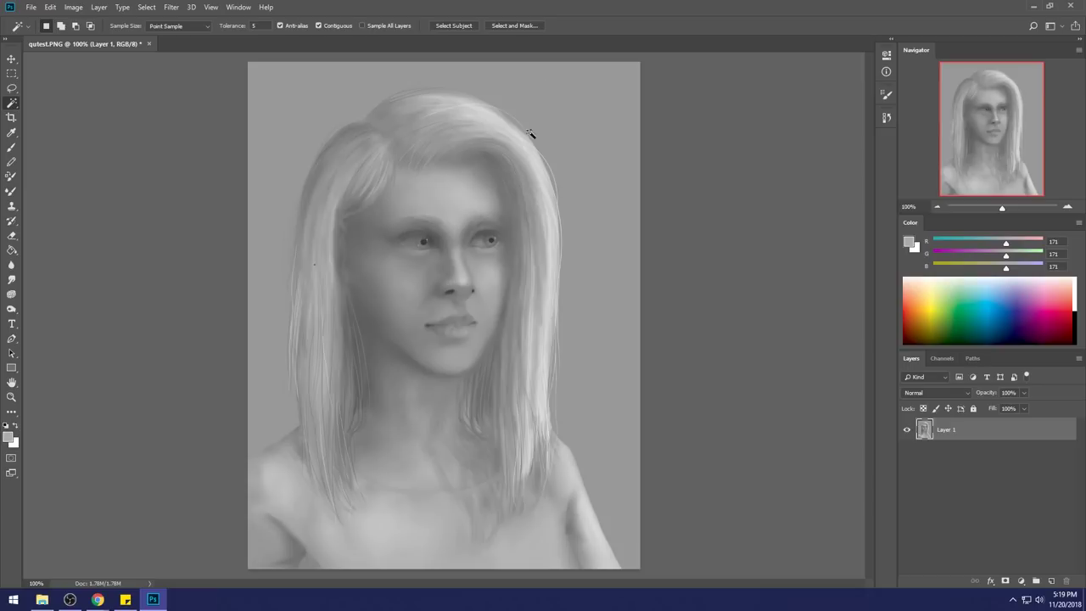
# Select the grey background with the Magic Wand, refining the shoulder edge with the Lasso.
pyautogui.click(589, 88)
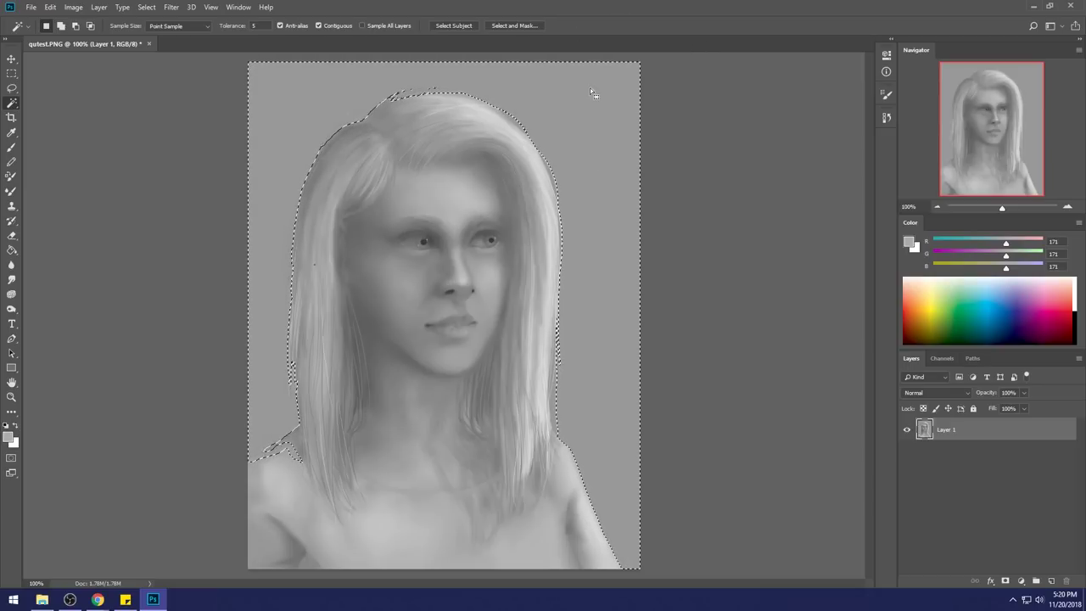
pyautogui.press('l')
pyautogui.moveTo(237, 476); pyautogui.dragTo(280, 441)
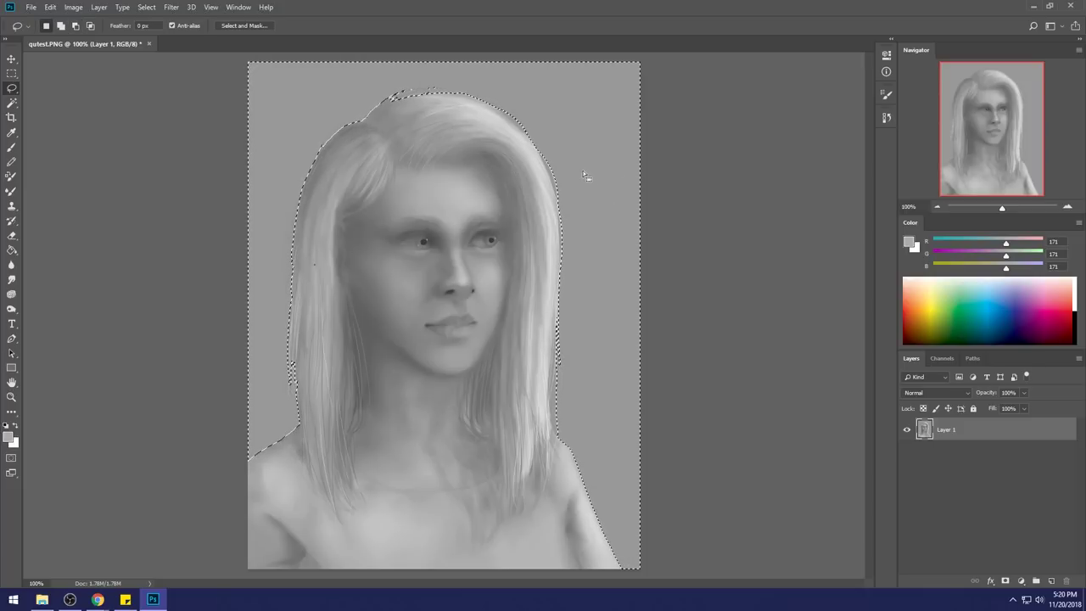
pyautogui.press('w')
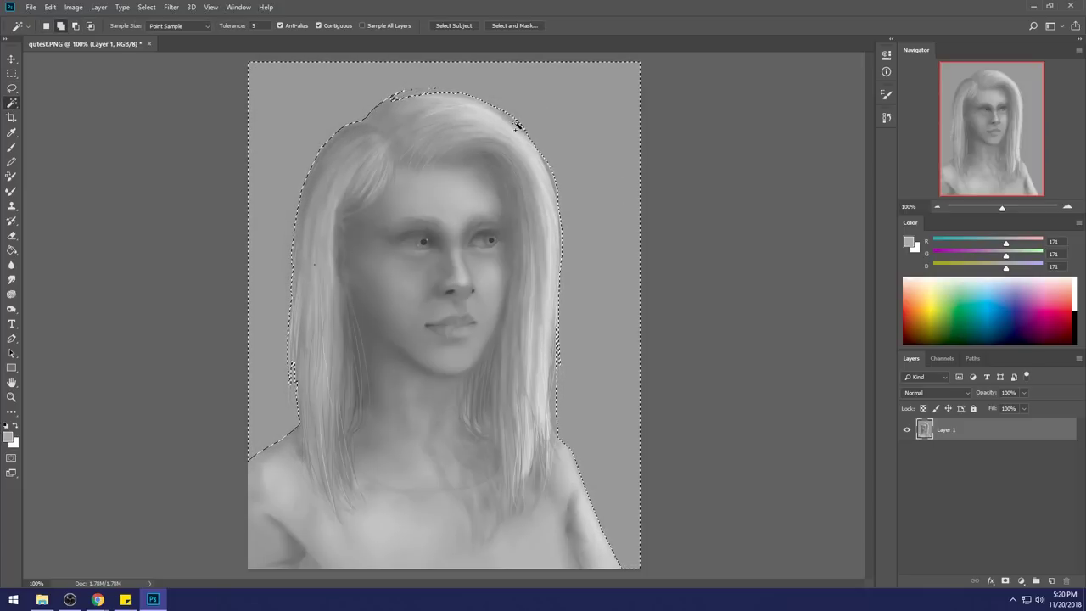
pyautogui.keyDown('shift'); pyautogui.click(557, 376); pyautogui.keyUp('shift')
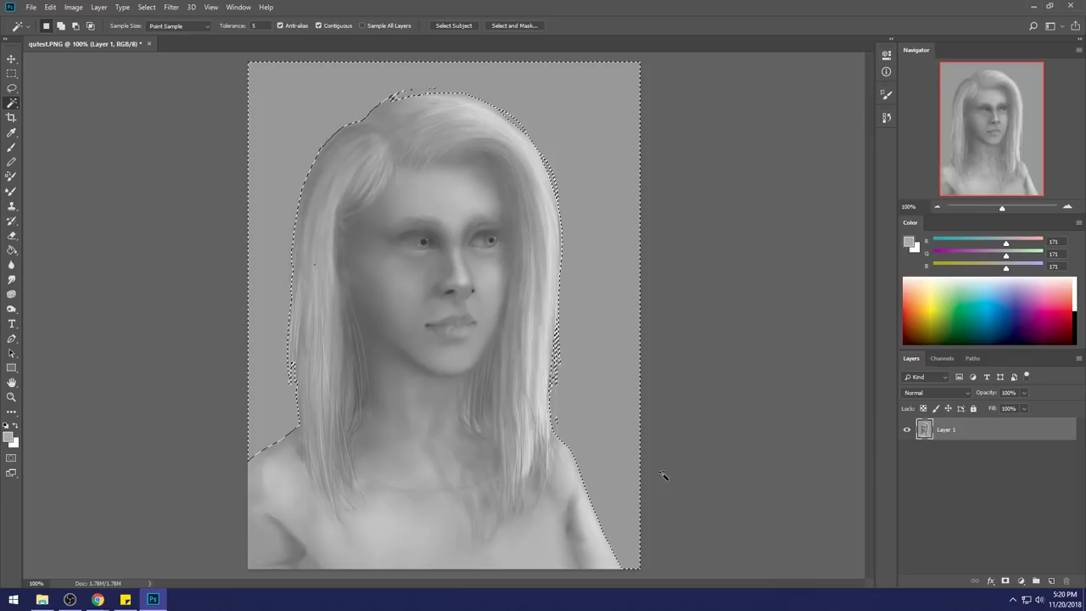
# Deselect and raise Lightness in Hue/Saturation to brighten Layer 1.
pyautogui.hotkey('ctrl', 'd')
pyautogui.hotkey('ctrl', 'u')
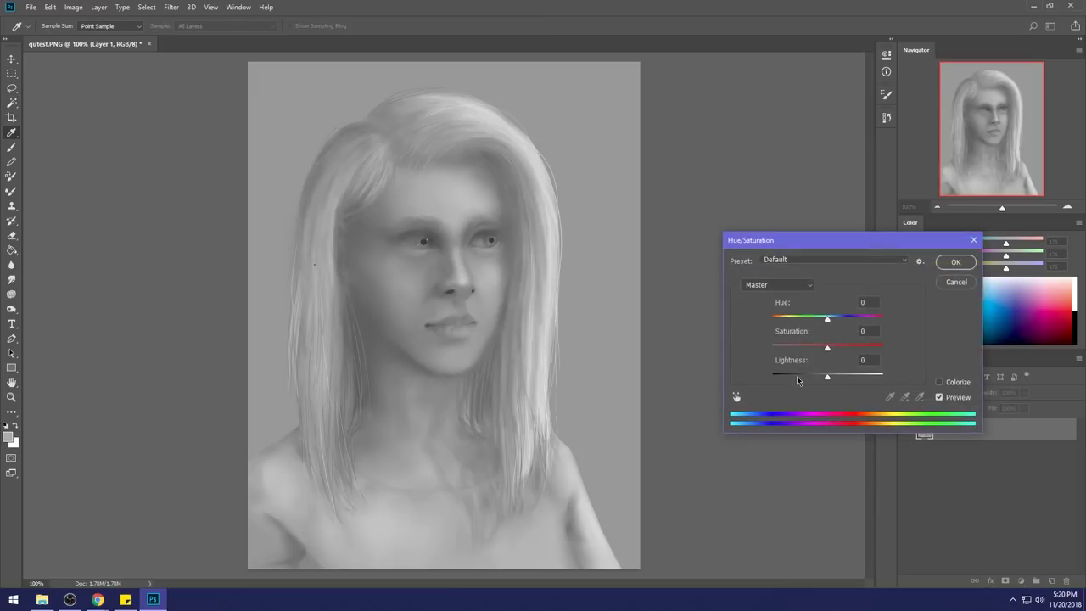
pyautogui.moveTo(828, 378); pyautogui.dragTo(851, 381)
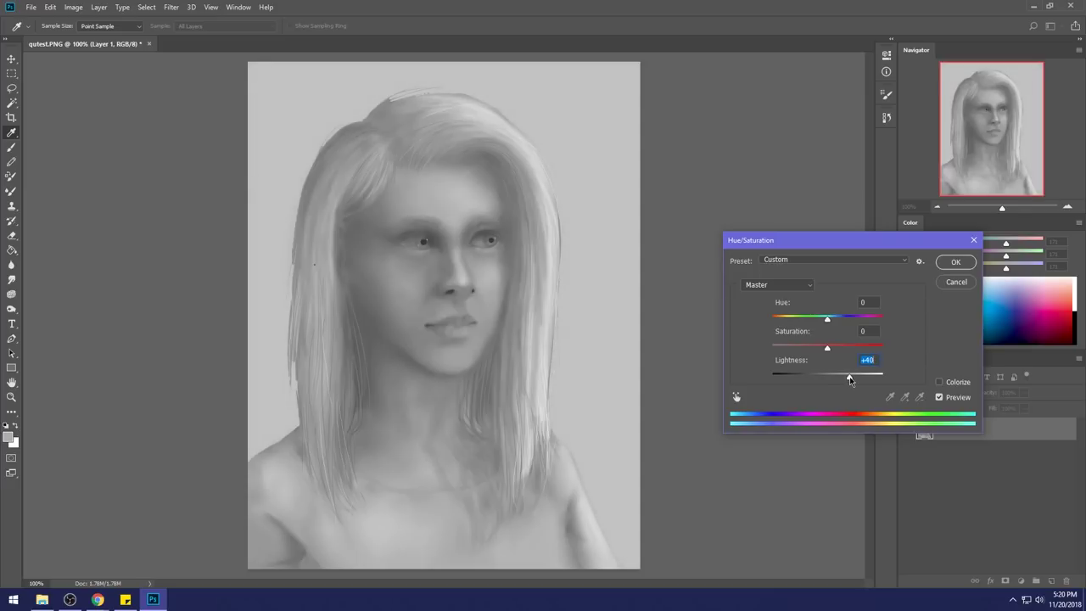
pyautogui.click(955, 262)
# Select the woman's figure automatically with Select Subject.
pyautogui.press('w')
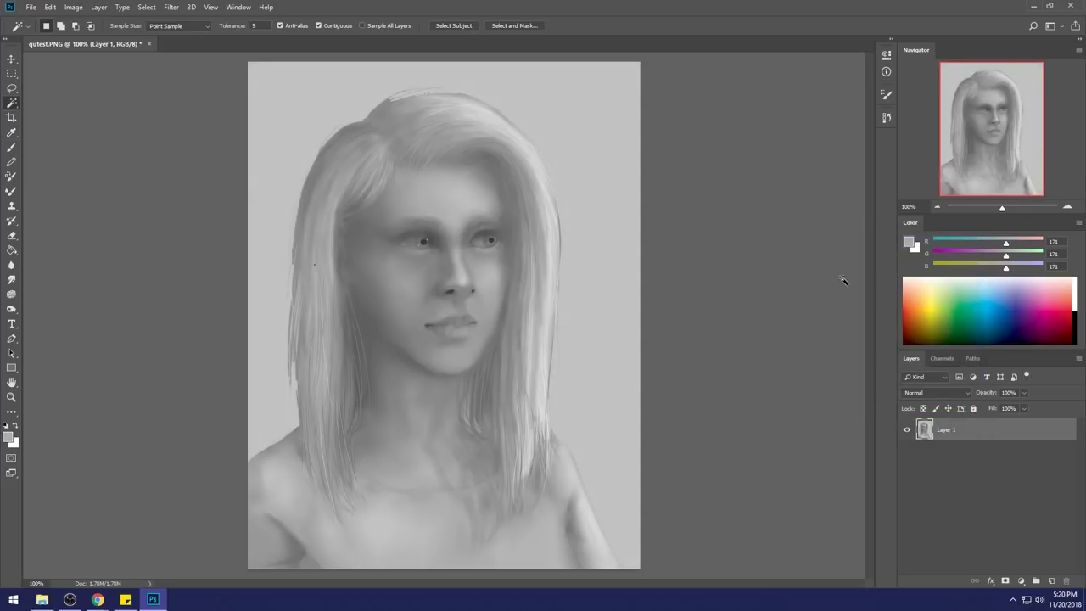
pyautogui.press('m')
pyautogui.rightClick(513, 272)
pyautogui.click(548, 299)
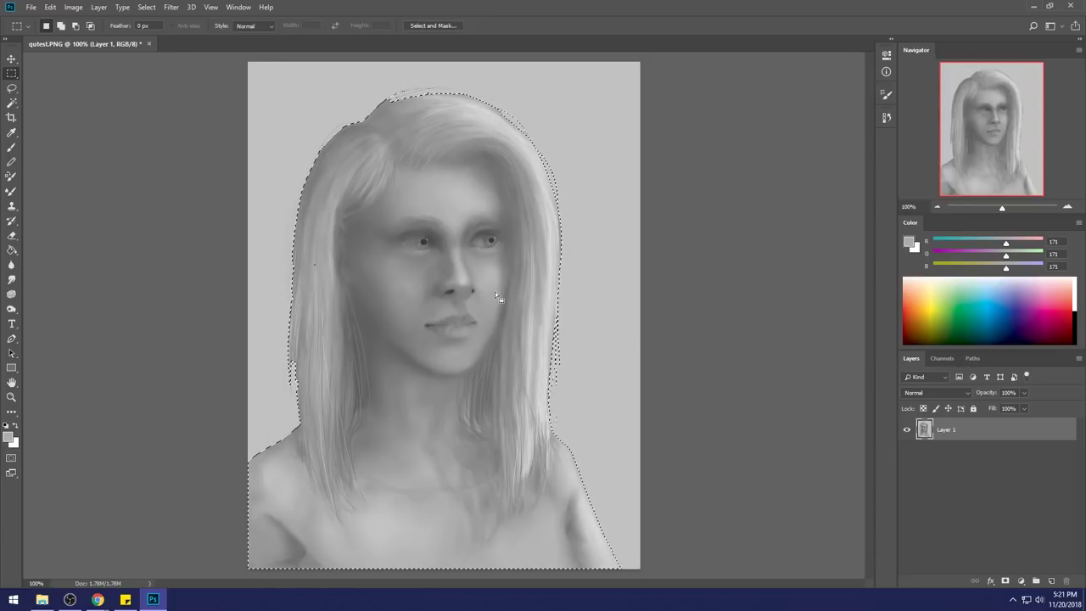
pyautogui.rightClick(528, 212)
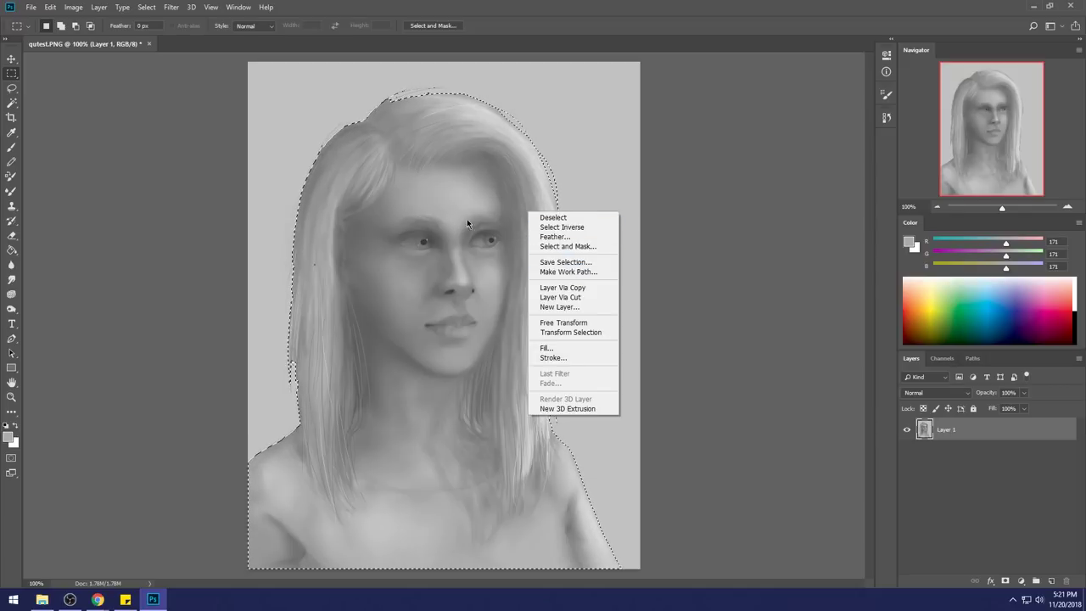
pyautogui.click(692, 235)
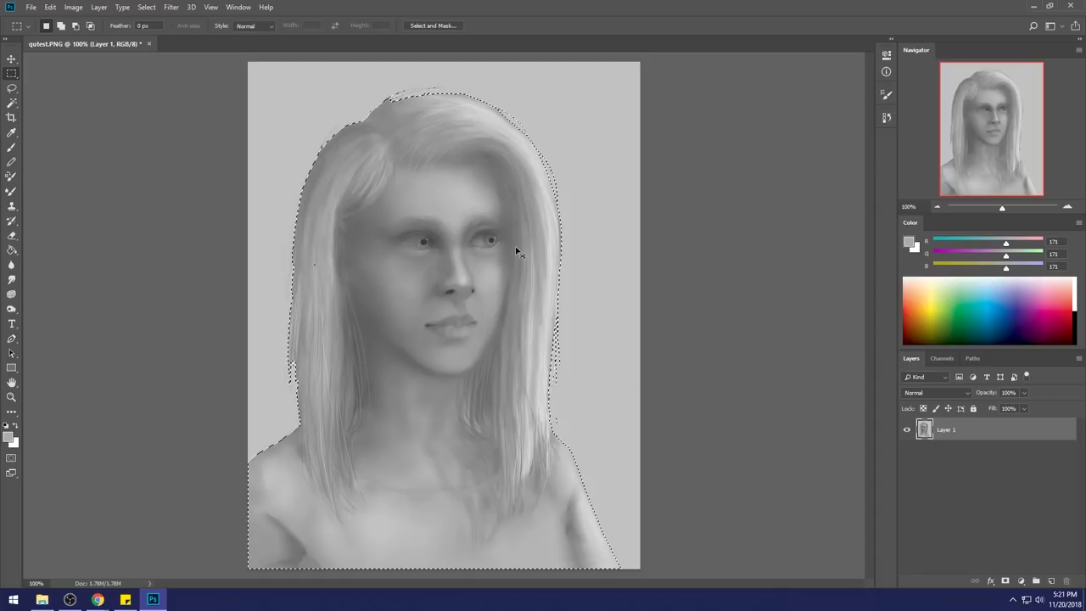
# Cut the figure onto Layer 2 and add an empty Layer 3 above Layer 1.
pyautogui.press('Delete')
pyautogui.hotkey('ctrl', 'v')
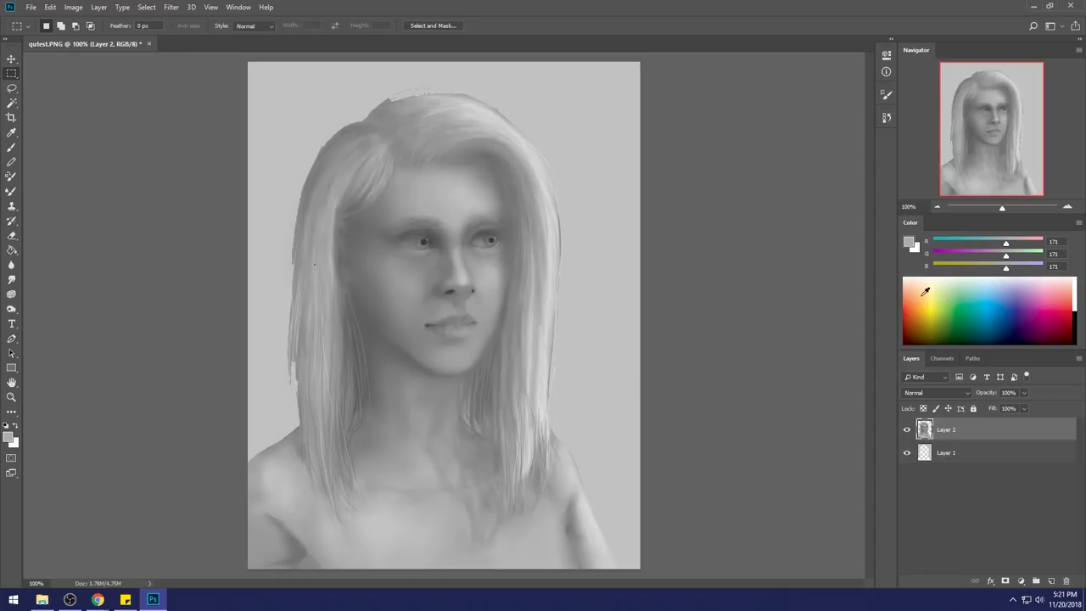
pyautogui.click(976, 452)
pyautogui.click(1050, 581)
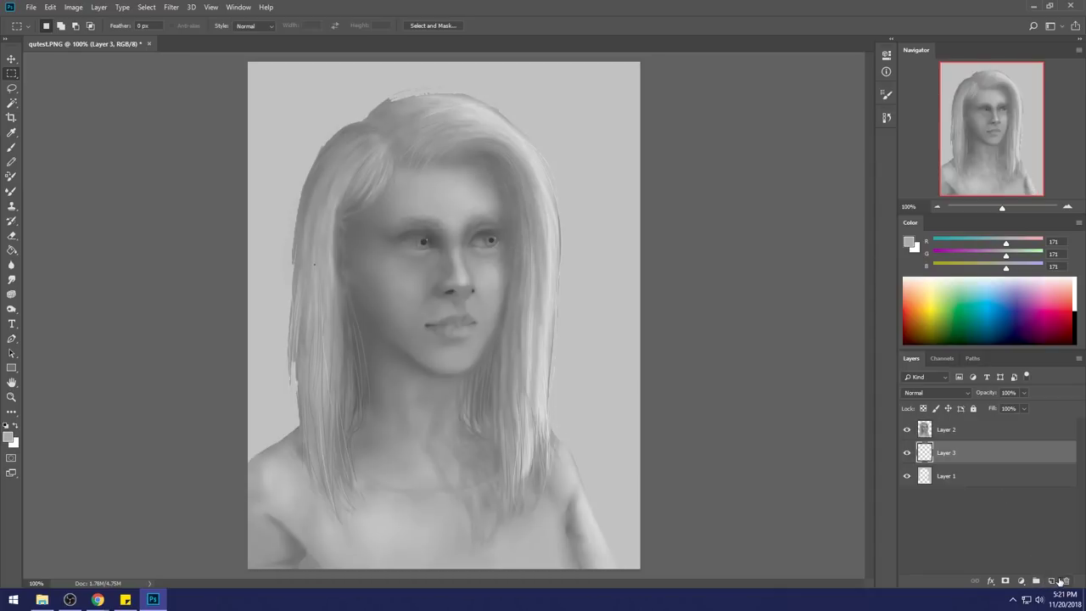
# Fill Layer 3 with a sampled light grey and raise its Lightness.
pyautogui.press('g')
pyautogui.keyDown('alt'); pyautogui.click(583, 267); pyautogui.keyUp('alt')
pyautogui.click(616, 270)
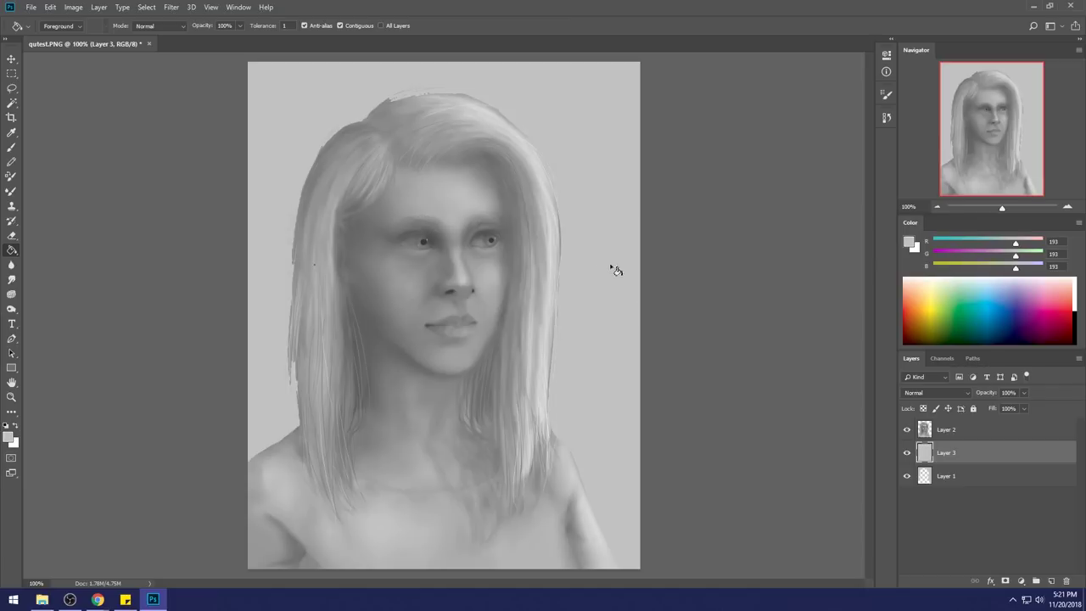
pyautogui.hotkey('ctrl', 'u')
pyautogui.moveTo(835, 378); pyautogui.dragTo(841, 379)
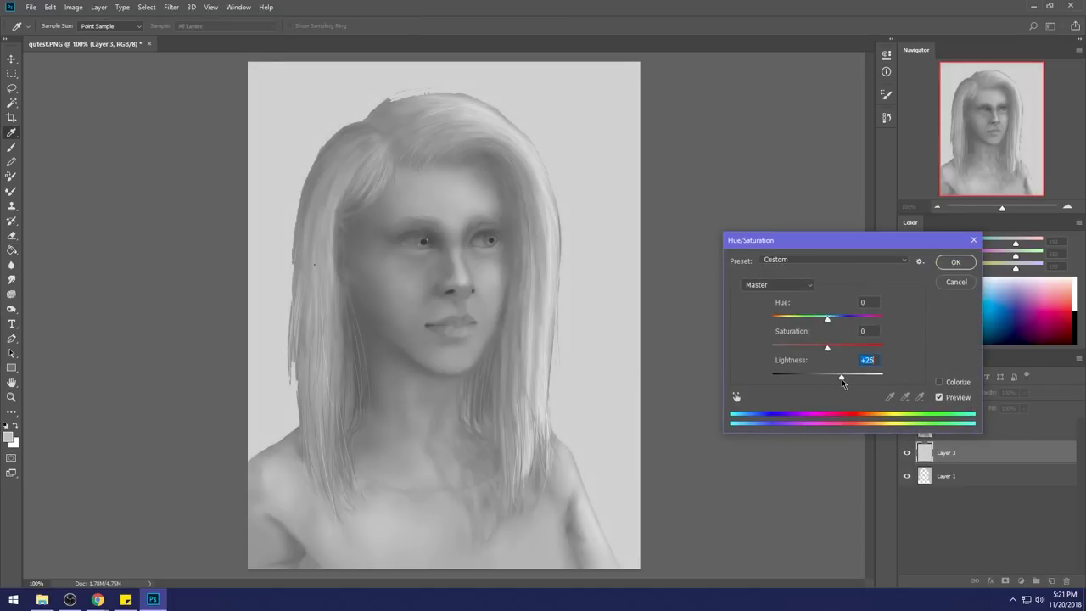
pyautogui.click(970, 263)
# Merge Layer 3 into Layer 1, lighten Layer 1 slightly, and reselect Layer 2.
pyautogui.rightClick(950, 456)
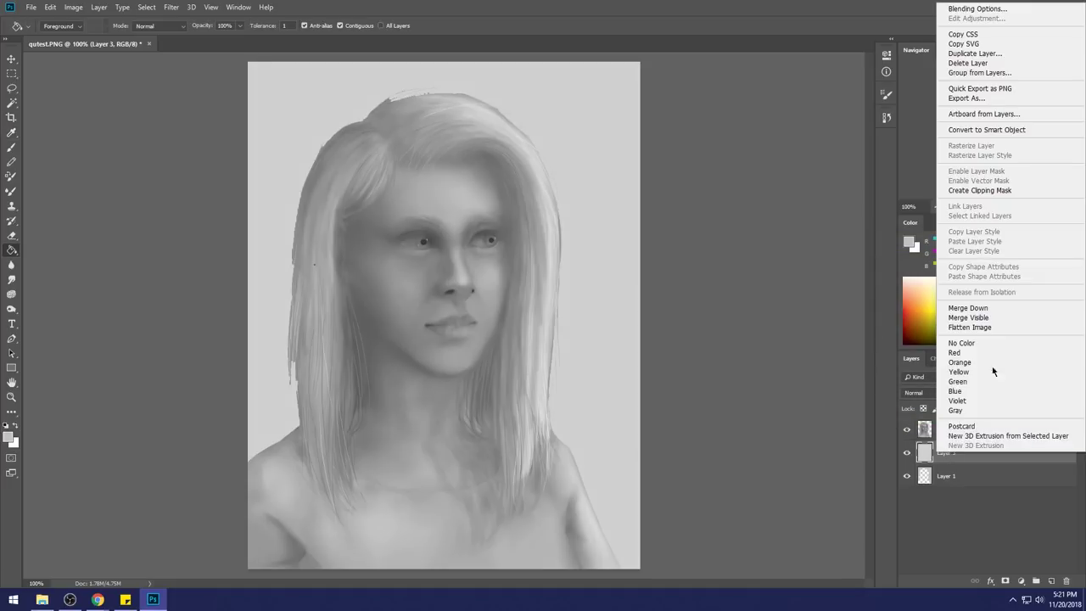
pyautogui.click(1009, 311)
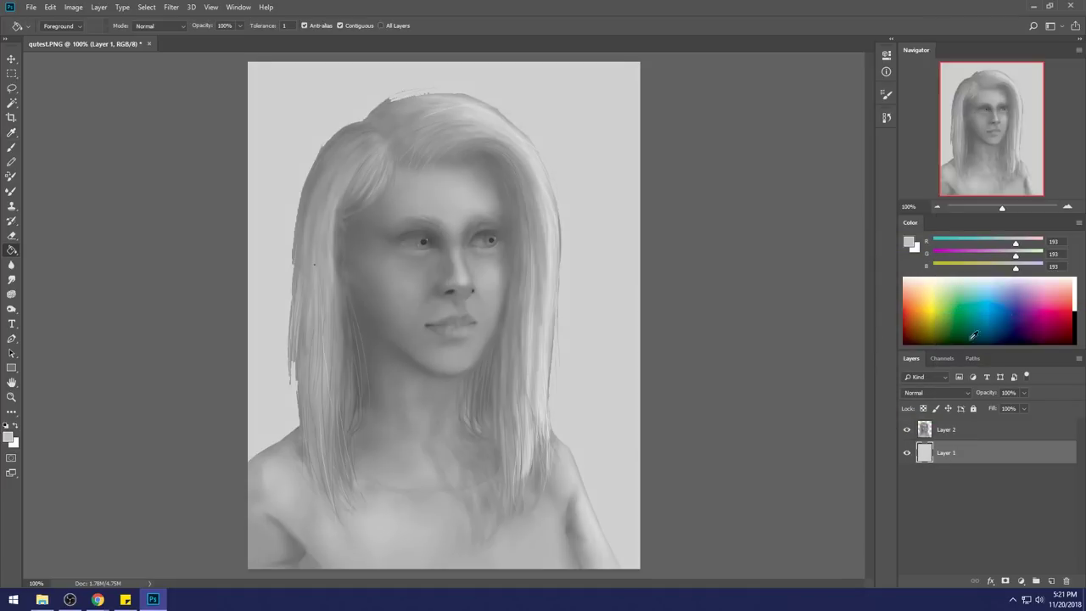
pyautogui.click(948, 430)
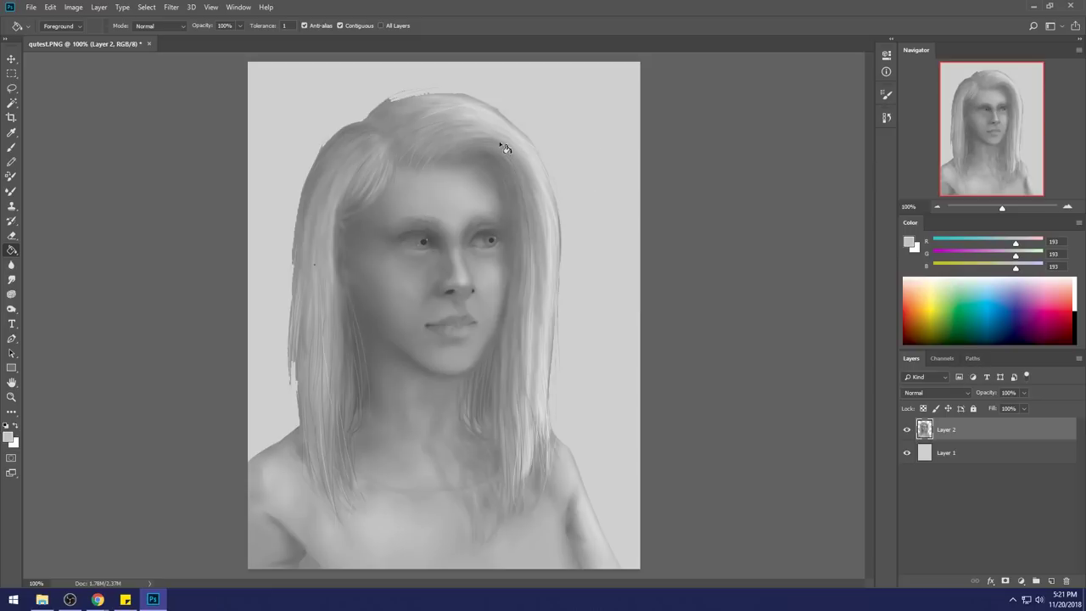
pyautogui.click(955, 452)
pyautogui.hotkey('ctrl', 'u')
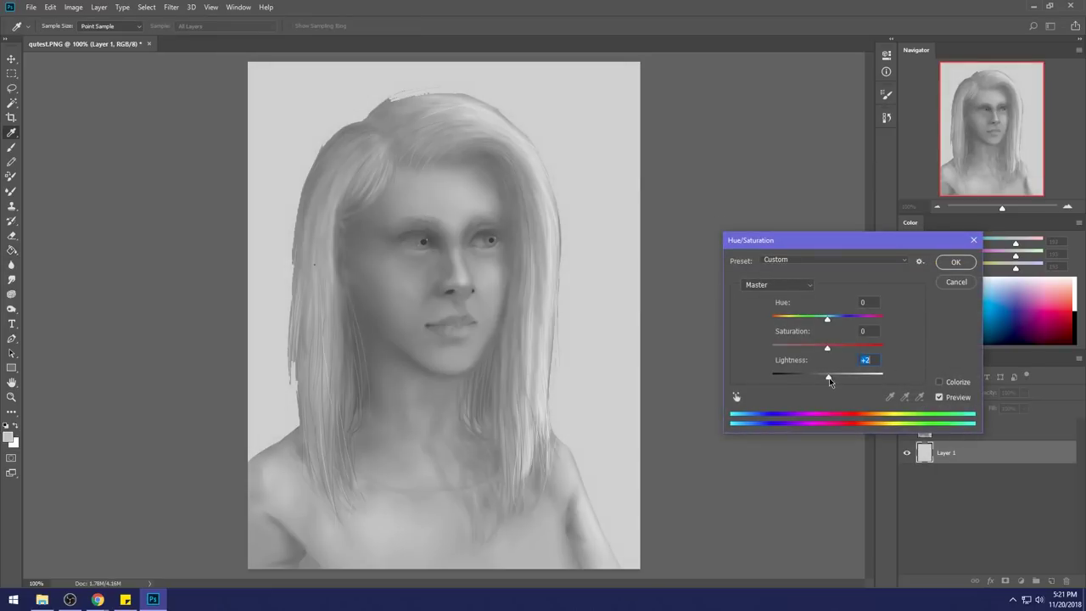
pyautogui.click(956, 262)
pyautogui.click(948, 430)
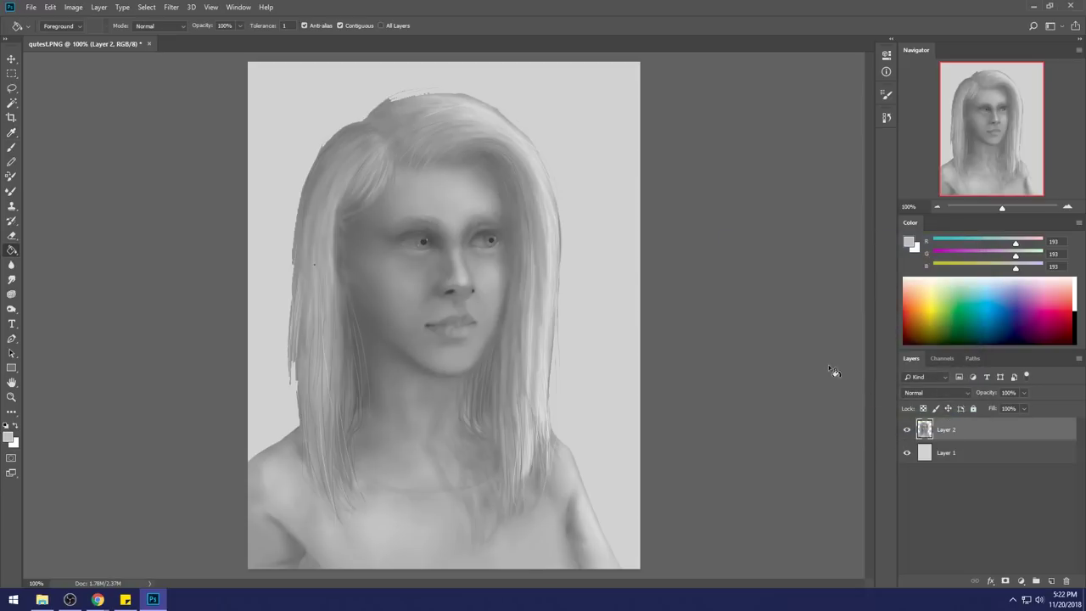
pyautogui.press('b')
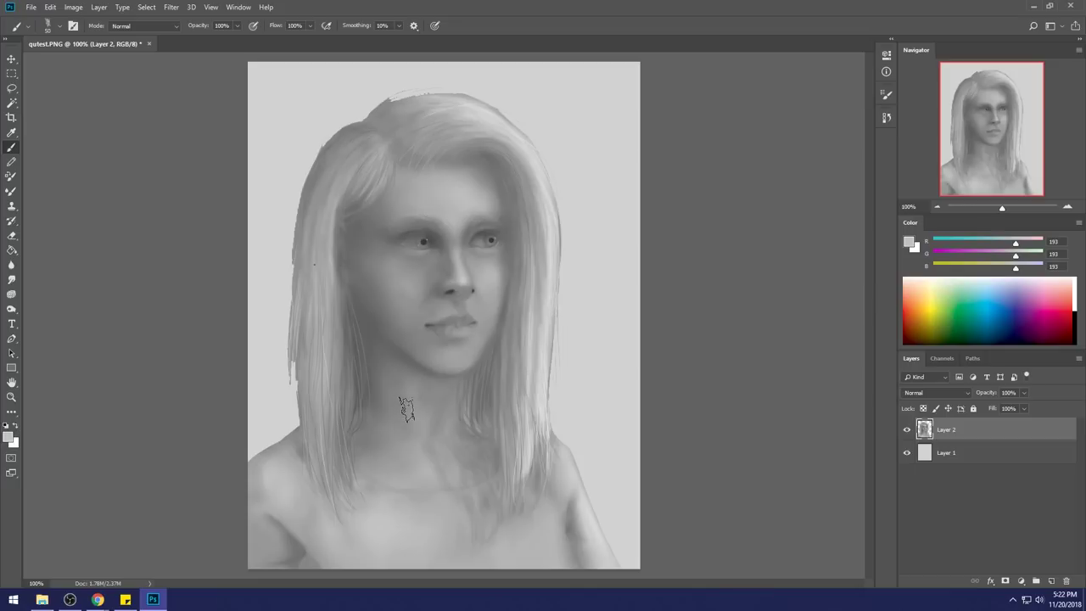
# Sample skin greys from hair, cheek and neck, painting light-grey (210) strokes across the neck.
pyautogui.keyDown('alt'); pyautogui.click(553, 314); pyautogui.keyUp('alt')
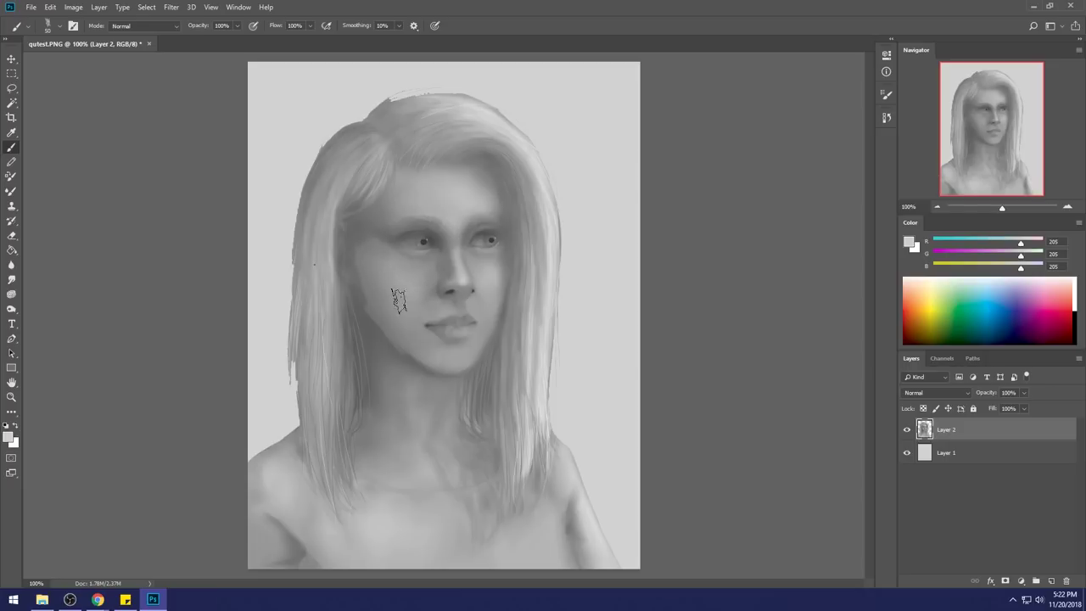
pyautogui.keyDown('alt'); pyautogui.click(425, 333); pyautogui.keyUp('alt')
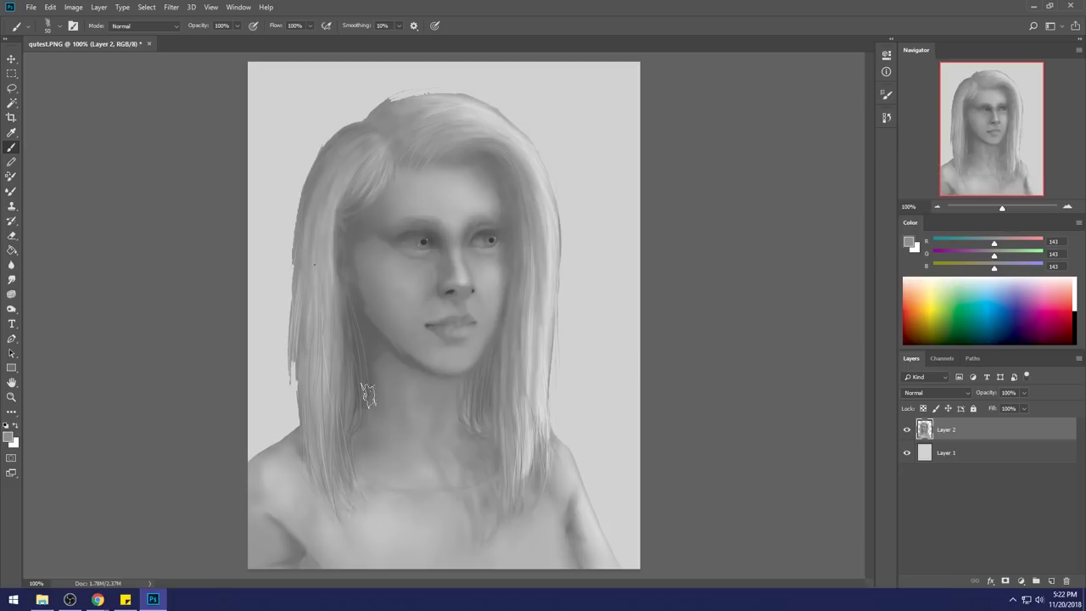
pyautogui.keyDown('alt'); pyautogui.click(425, 476); pyautogui.keyUp('alt')
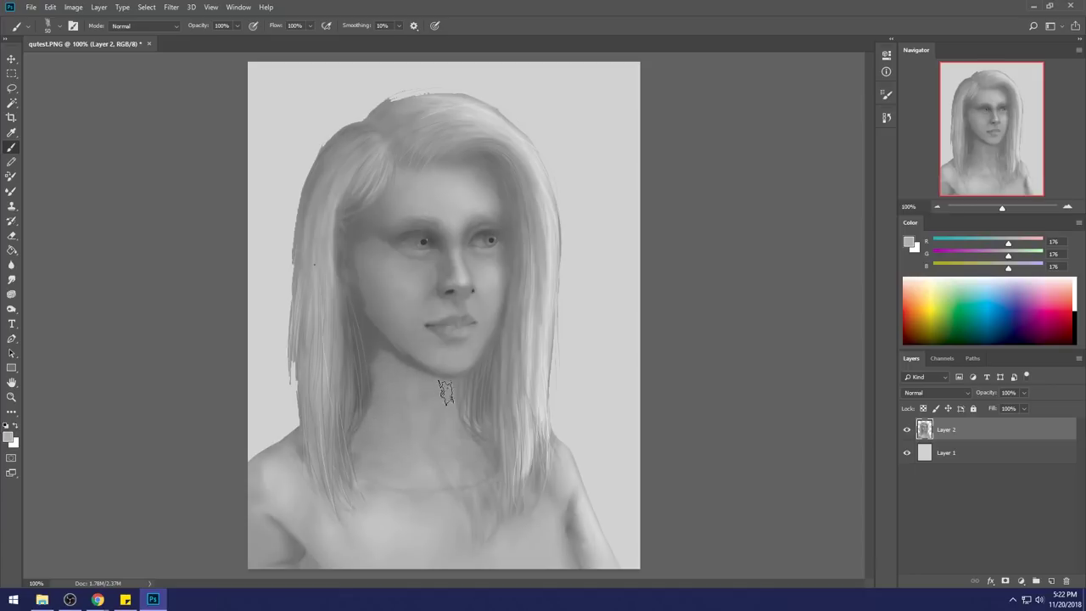
pyautogui.moveTo(441, 415); pyautogui.dragTo(475, 430)
pyautogui.keyDown('alt'); pyautogui.click(396, 304); pyautogui.keyUp('alt')
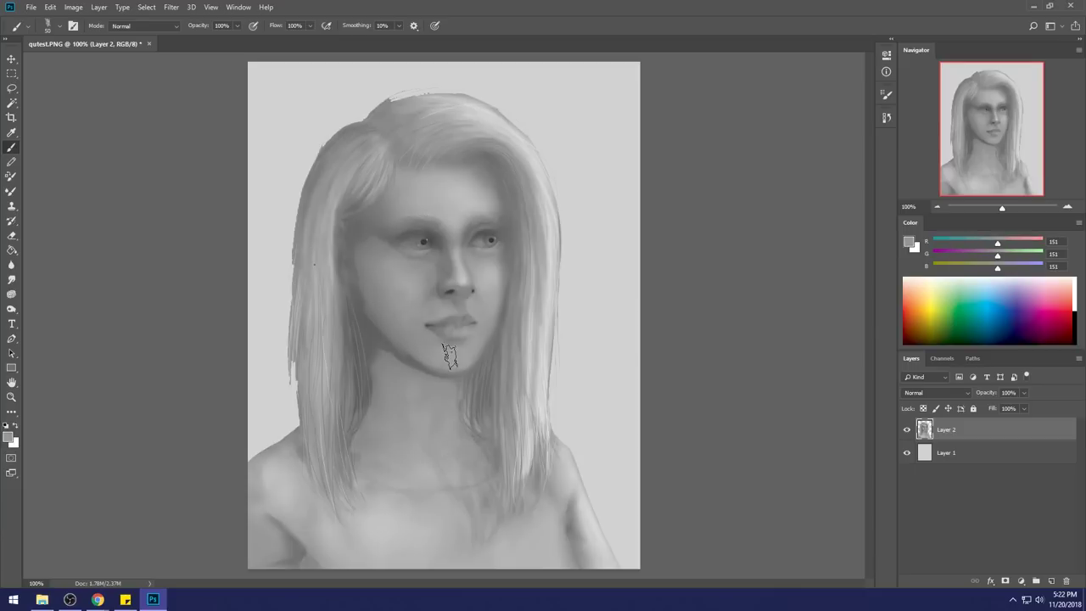
pyautogui.keyDown('alt'); pyautogui.click(400, 304); pyautogui.keyUp('alt')
pyautogui.keyDown('alt'); pyautogui.click(563, 202); pyautogui.keyUp('alt')
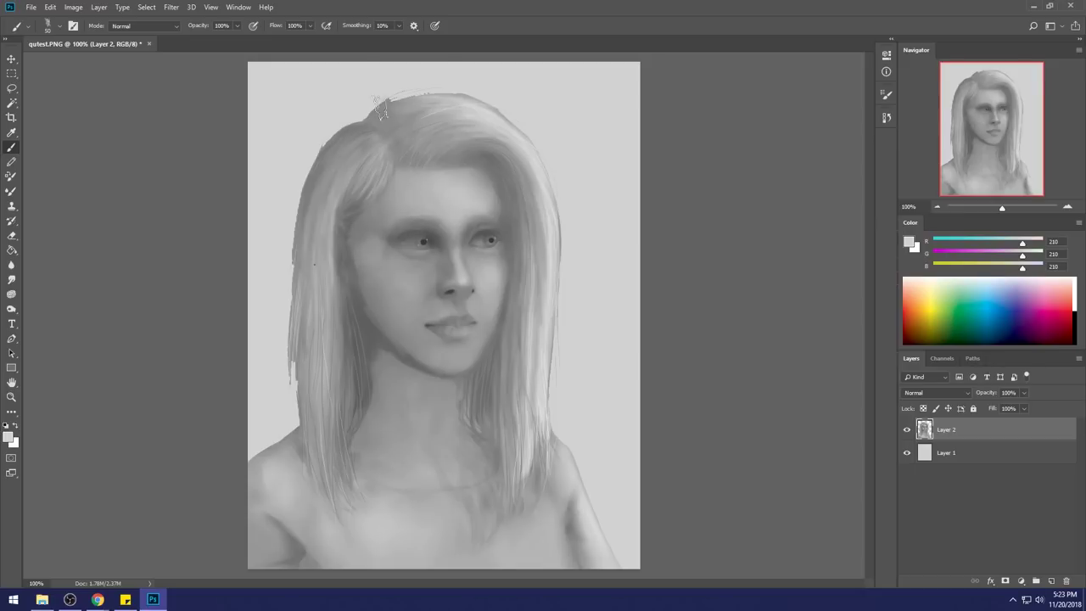
# Sample and brush cheek greys beside both eyes to soften the upper cheeks.
pyautogui.keyDown('alt'); pyautogui.click(367, 261); pyautogui.keyUp('alt')
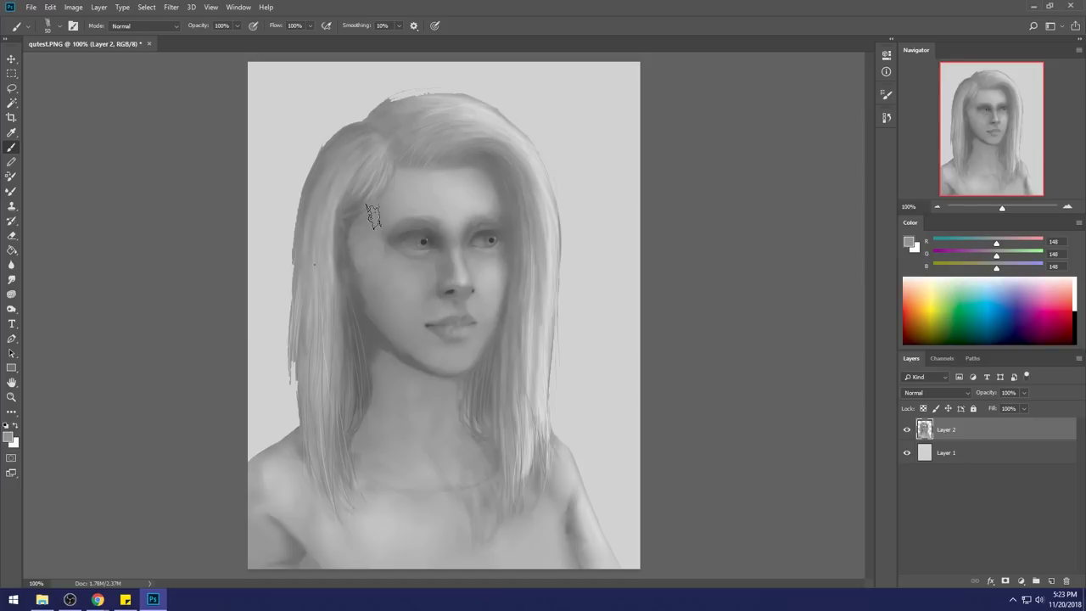
pyautogui.keyDown('alt'); pyautogui.click(389, 270); pyautogui.keyUp('alt')
pyautogui.keyDown('alt'); pyautogui.click(372, 244); pyautogui.keyUp('alt')
pyautogui.keyDown('alt'); pyautogui.click(491, 250); pyautogui.keyUp('alt')
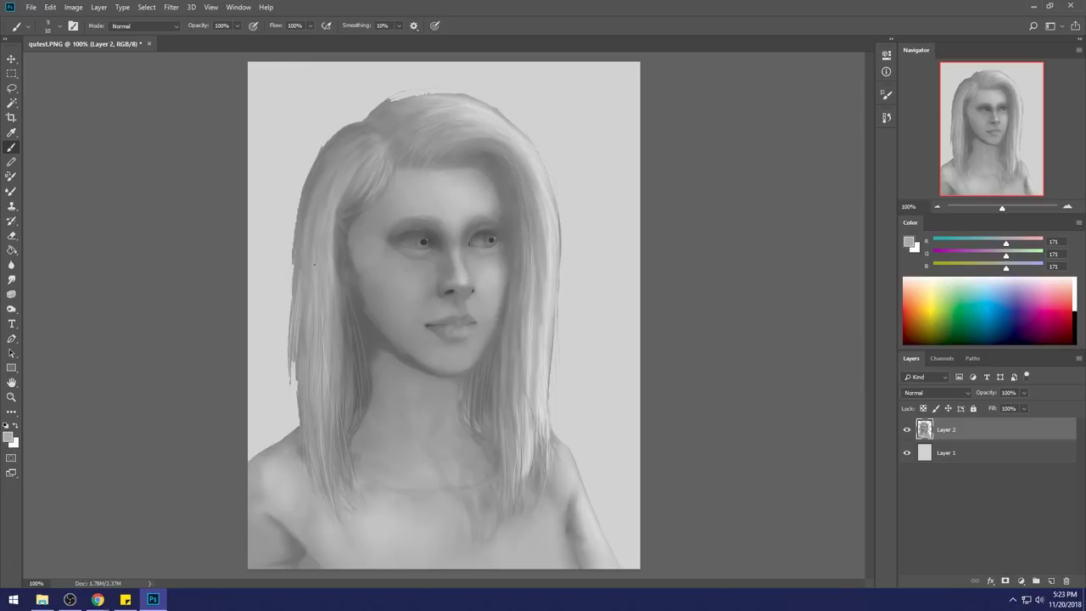
pyautogui.keyDown('alt'); pyautogui.click(488, 279); pyautogui.keyUp('alt')
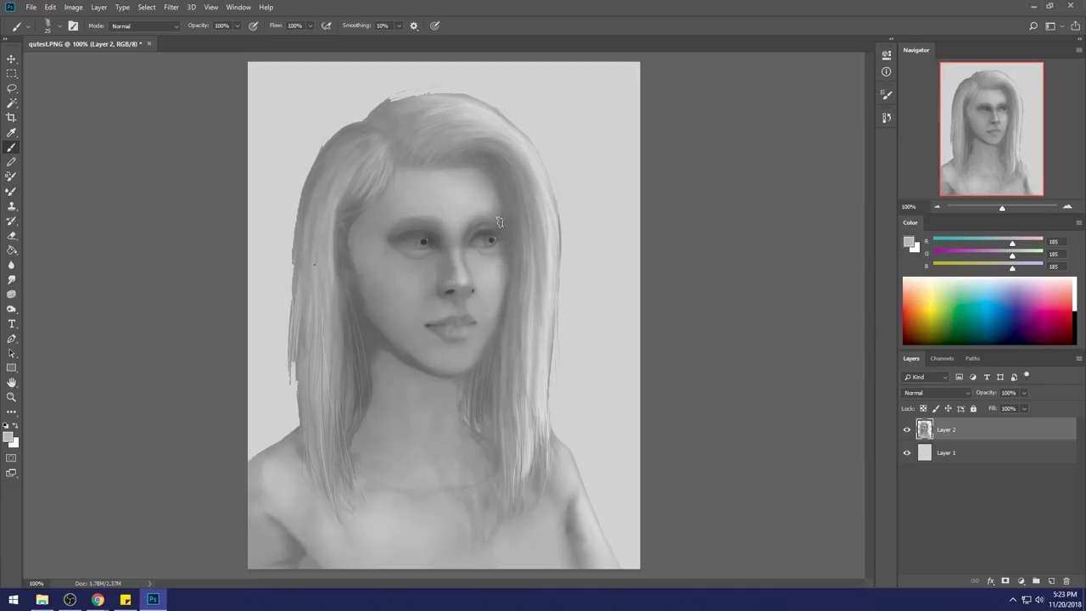
# Brush mid-grey (190) around the eye sockets, zooming in to check, then fit to screen.
pyautogui.keyDown('alt'); pyautogui.click(459, 244); pyautogui.keyUp('alt')
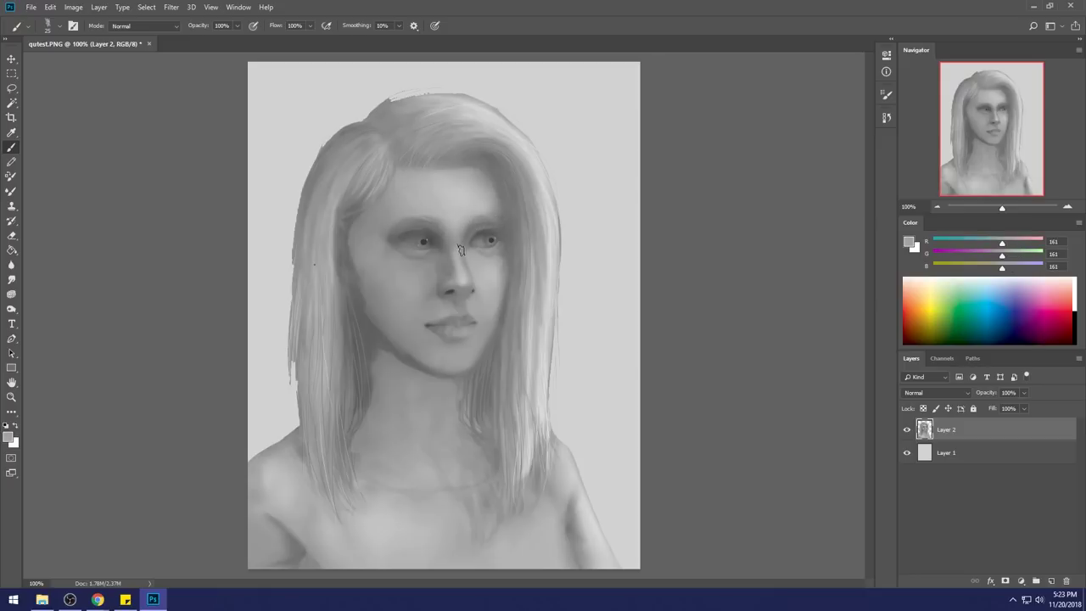
pyautogui.keyDown('alt'); pyautogui.click(448, 244); pyautogui.keyUp('alt')
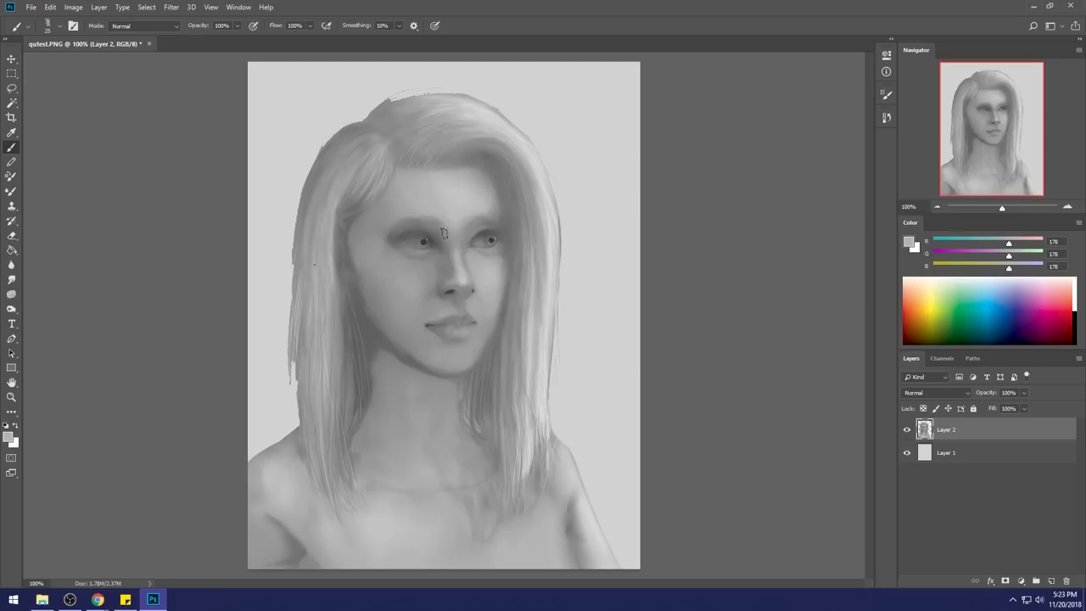
pyautogui.keyDown('alt'); pyautogui.click(446, 234); pyautogui.keyUp('alt')
pyautogui.moveTo(344, 194); pyautogui.dragTo(525, 308)
pyautogui.keyDown('alt'); pyautogui.click(631, 149); pyautogui.keyUp('alt')
pyautogui.hotkey('ctrl', '0')
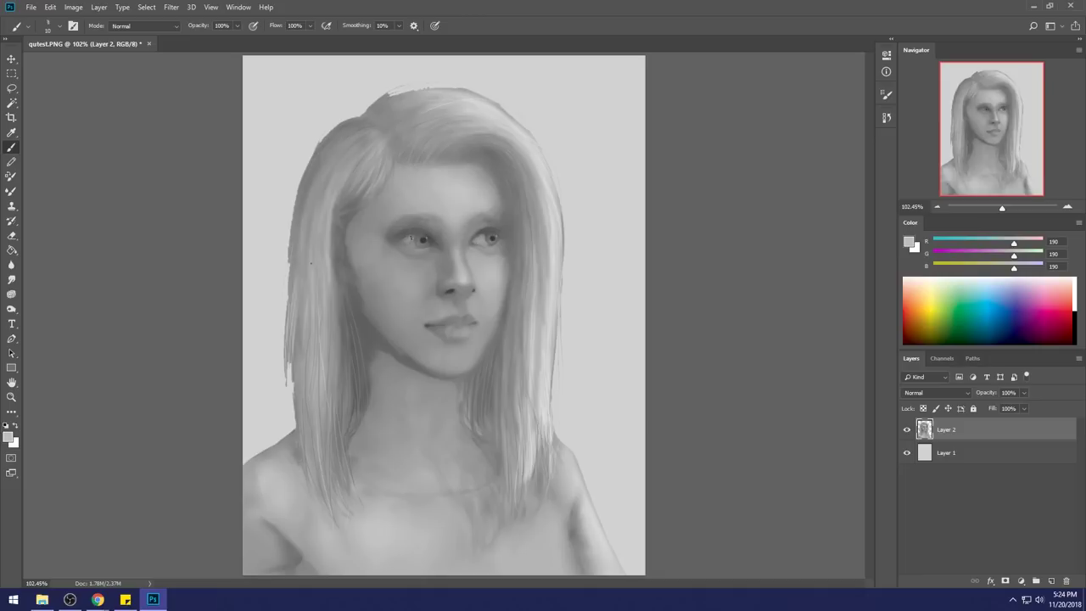
# Darken both irises with sampled dark greys (102 on the left), zooming in close on the eyes.
pyautogui.keyDown('alt'); pyautogui.click(414, 240); pyautogui.keyUp('alt')
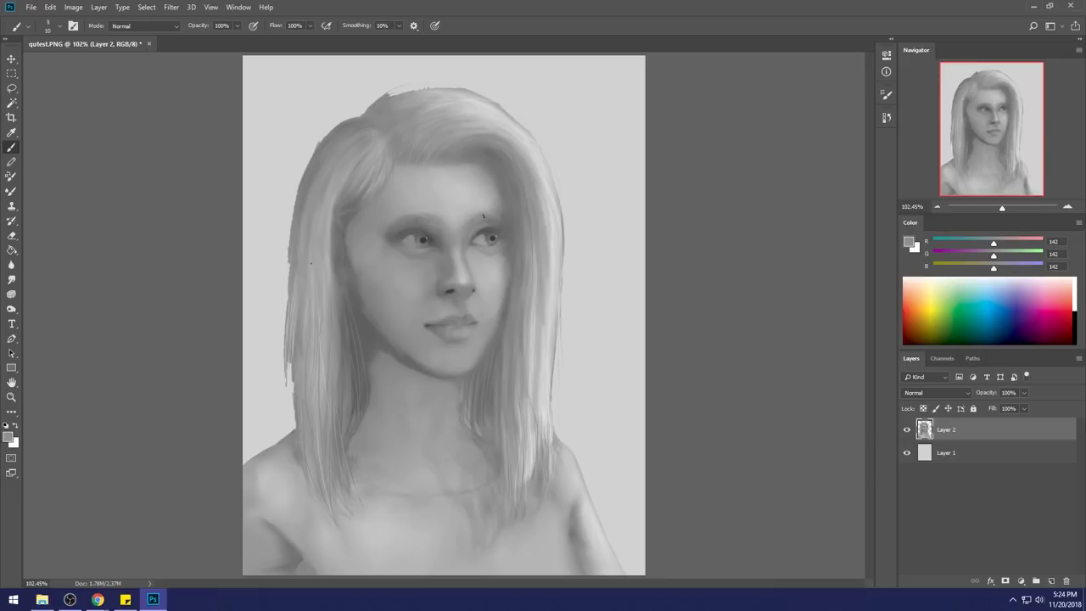
pyautogui.keyDown('alt'); pyautogui.click(475, 242); pyautogui.keyUp('alt')
pyautogui.moveTo(485, 235); pyautogui.dragTo(492, 239)
pyautogui.keyDown('alt'); pyautogui.click(422, 239); pyautogui.keyUp('alt')
pyautogui.moveTo(414, 241); pyautogui.dragTo(461, 199)
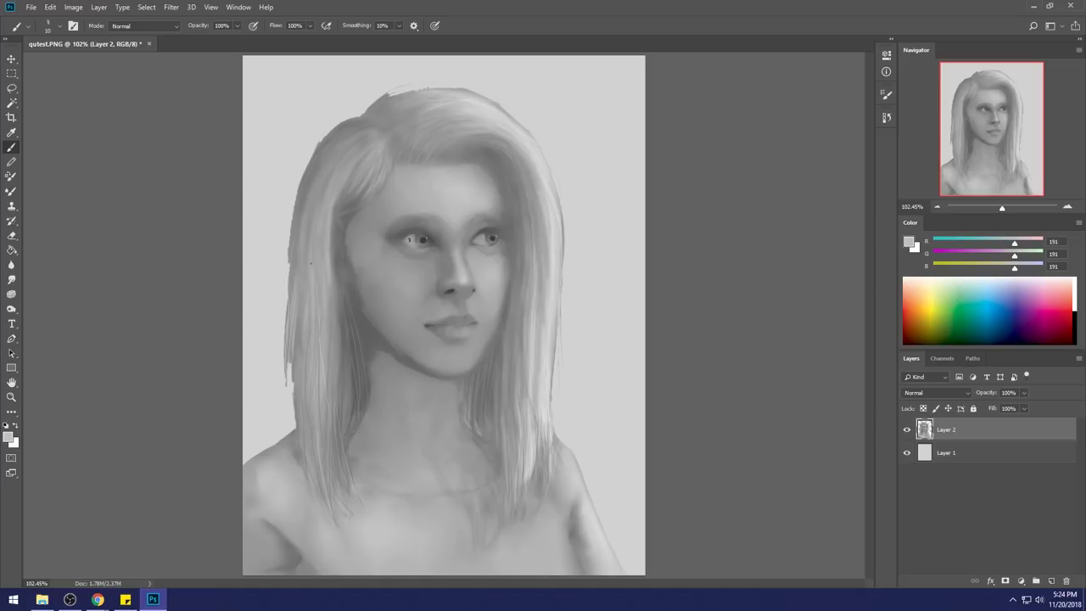
pyautogui.keyDown('alt'); pyautogui.click(419, 237); pyautogui.keyUp('alt')
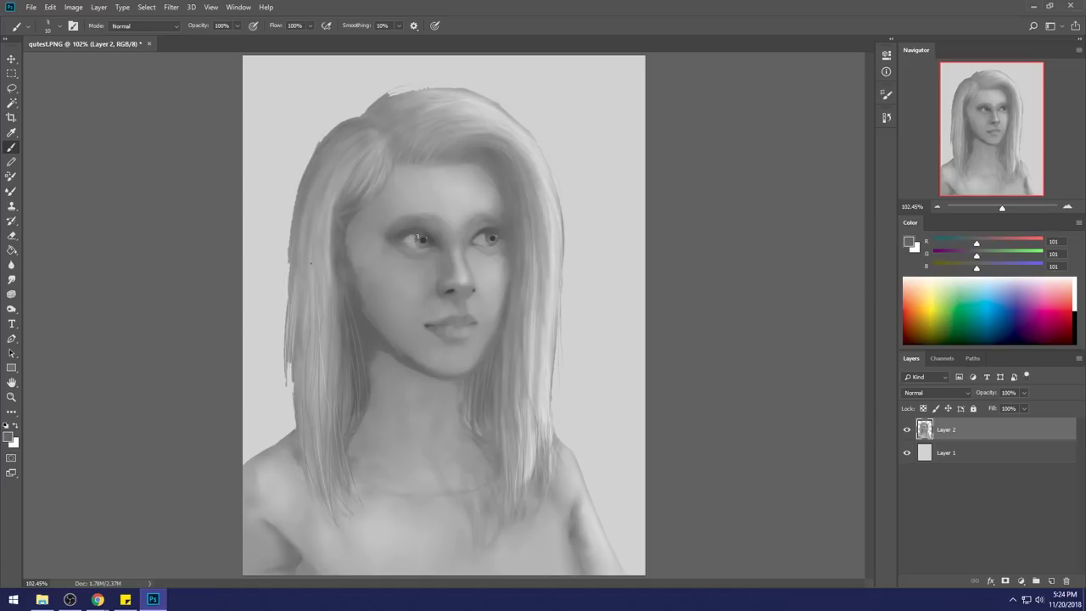
pyautogui.hotkey('ctrl', 'space')
pyautogui.moveTo(364, 199); pyautogui.dragTo(563, 296)
pyautogui.keyDown('alt'); pyautogui.click(282, 231); pyautogui.keyUp('alt')
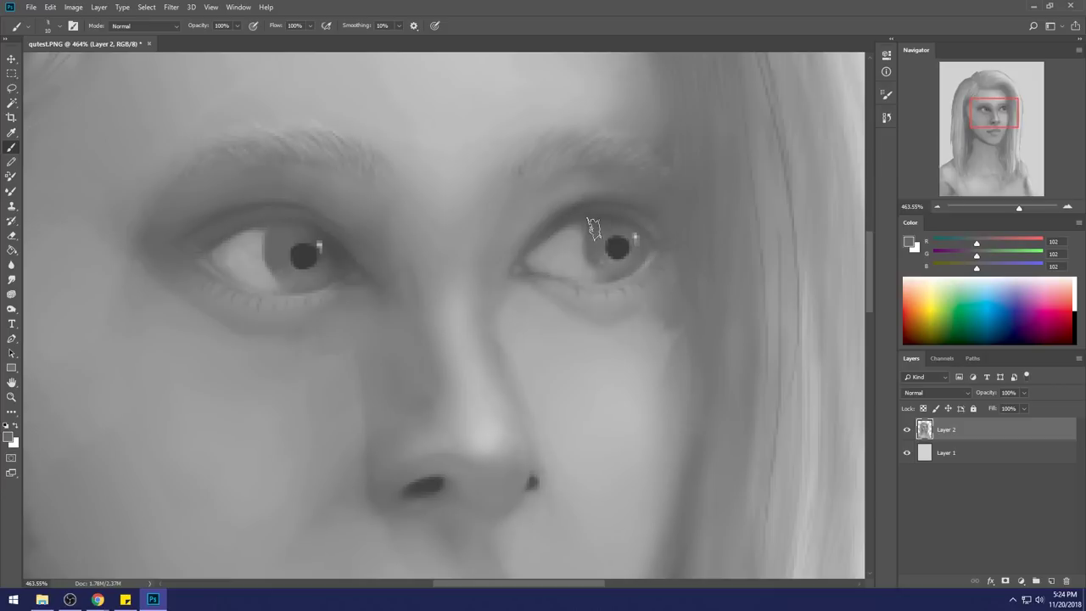
# Sample a light forehead grey (176) and stroke it along both upper eyelid creases.
pyautogui.keyDown('alt'); pyautogui.click(575, 257); pyautogui.keyUp('alt')
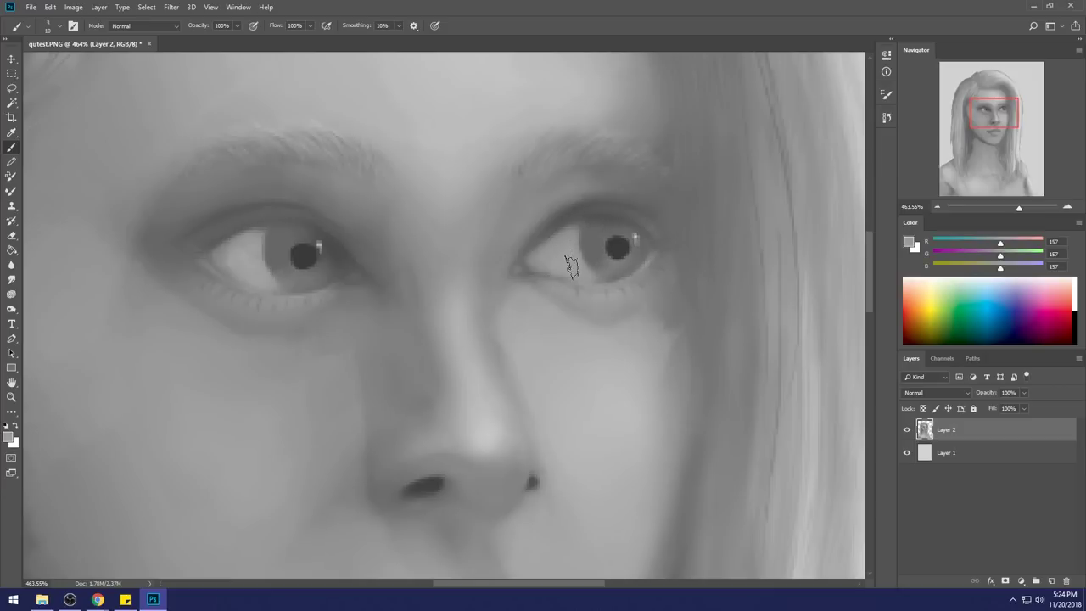
pyautogui.keyDown('alt'); pyautogui.click(601, 124); pyautogui.keyUp('alt')
pyautogui.moveTo(625, 213)
pyautogui.mouseDown()
pyautogui.moveTo(566, 211)
pyautogui.moveTo(583, 208)
pyautogui.mouseUp()
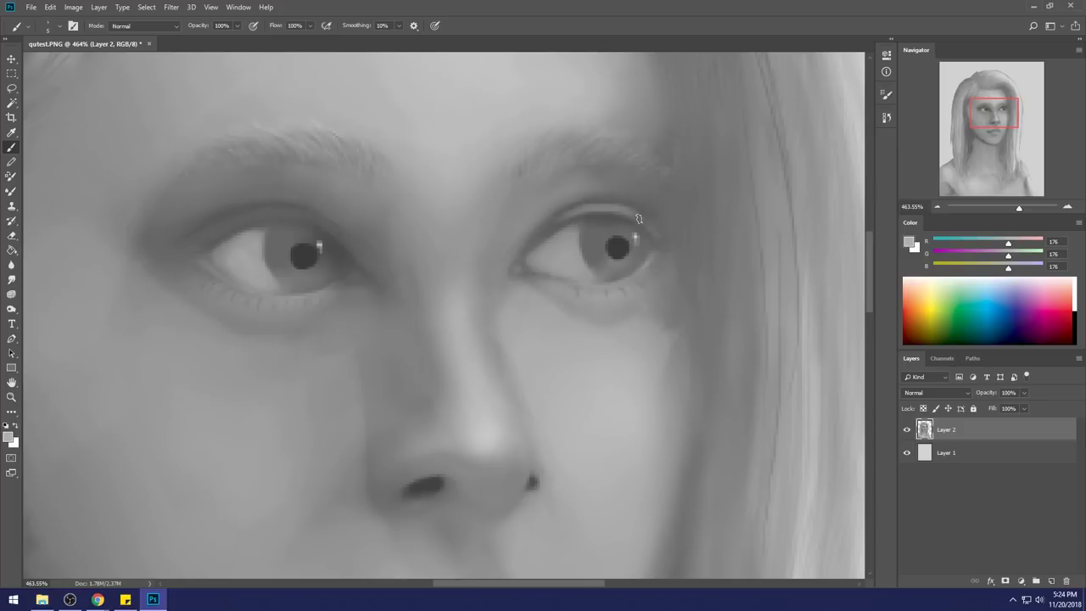
pyautogui.moveTo(315, 217); pyautogui.dragTo(234, 210)
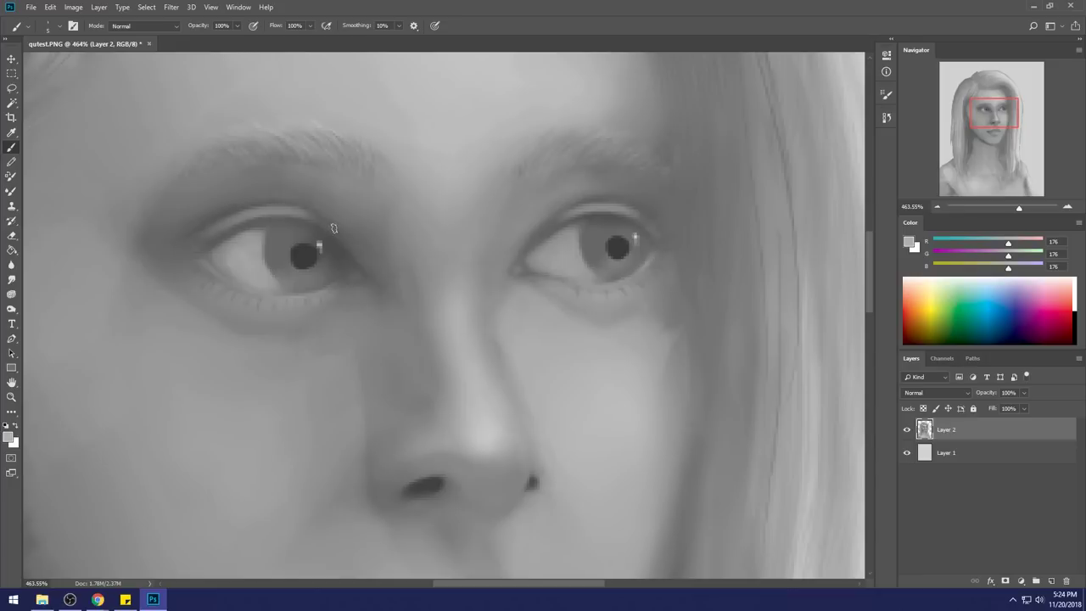
pyautogui.hotkey('ctrl', '0')
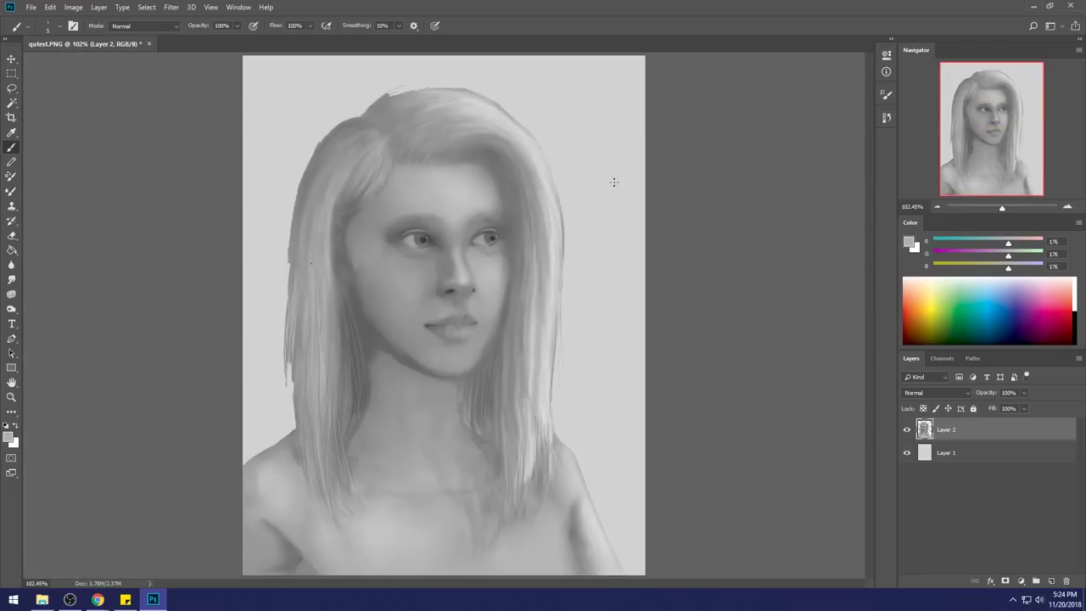
# Sample greys from the right eye, forehead and beside the nose, enlarging the brush to 25.
pyautogui.press('z')
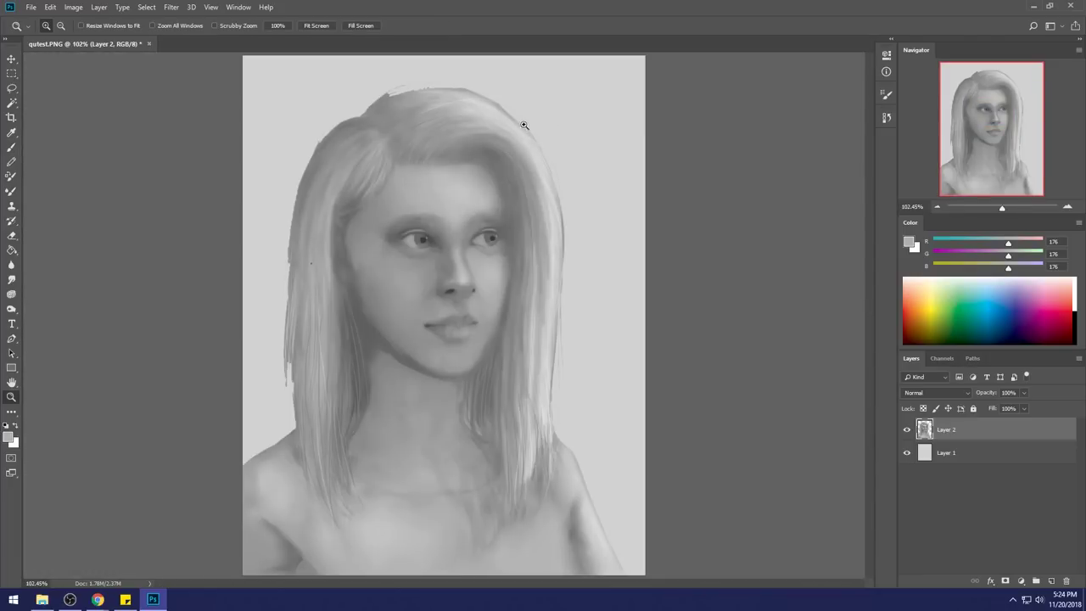
pyautogui.keyDown('alt'); pyautogui.click(497, 226); pyautogui.keyUp('alt')
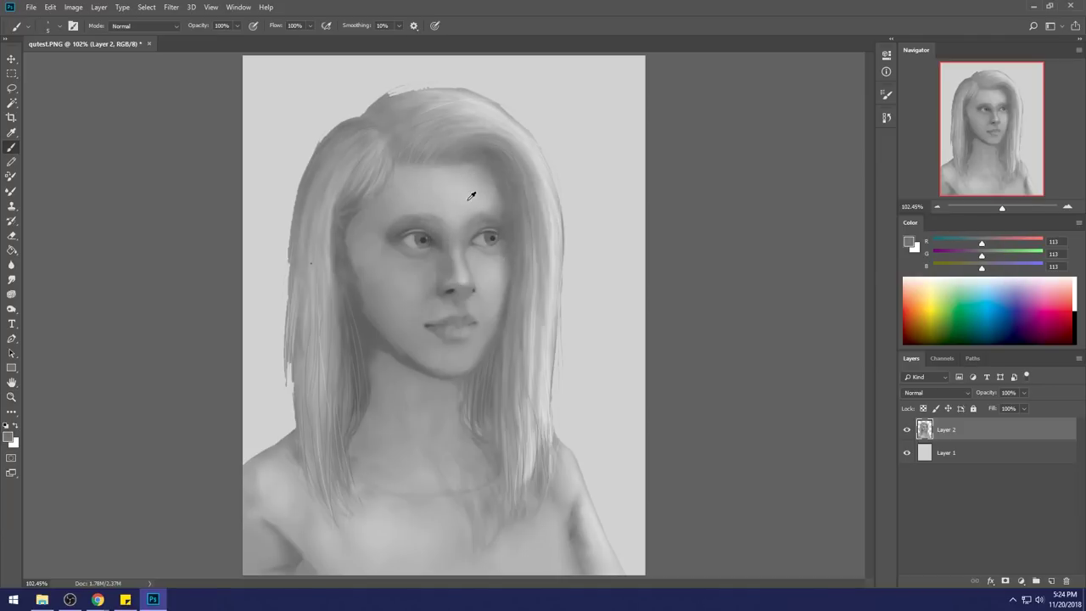
pyautogui.keyDown('alt'); pyautogui.click(476, 190); pyautogui.keyUp('alt')
pyautogui.press(']')
pyautogui.keyDown('alt'); pyautogui.click(477, 260); pyautogui.keyUp('alt')
pyautogui.keyDown('alt'); pyautogui.click(478, 255); pyautogui.keyUp('alt')
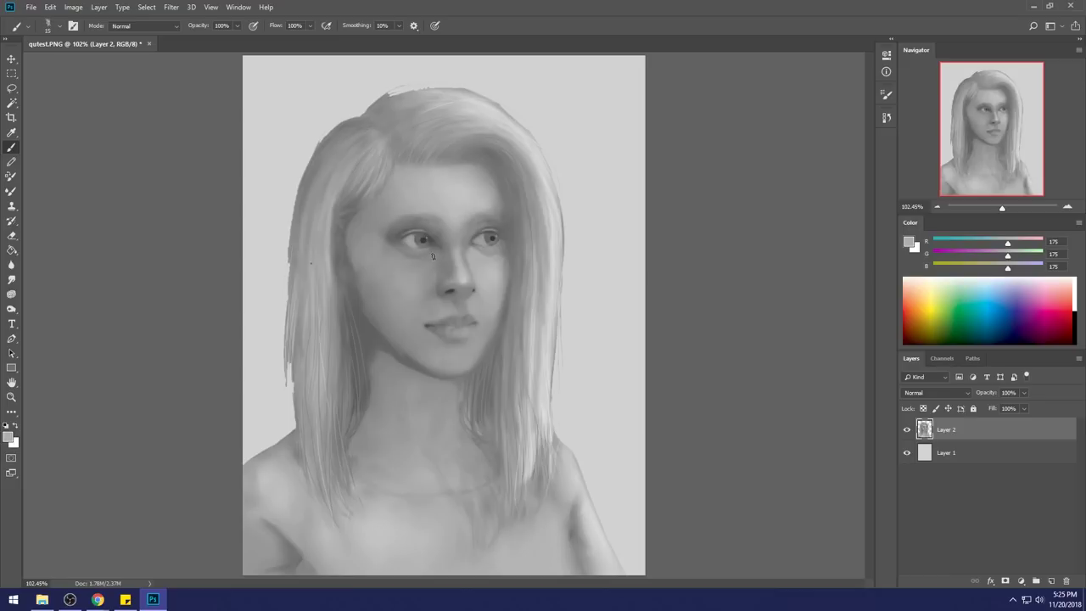
pyautogui.keyDown('alt'); pyautogui.click(435, 257); pyautogui.keyUp('alt')
# Resample under-eye and nose-shadow greys (169), then zoom in closely on both eyes.
pyautogui.keyDown('alt'); pyautogui.click(480, 254); pyautogui.keyUp('alt')
pyautogui.keyDown('alt'); pyautogui.click(433, 258); pyautogui.keyUp('alt')
pyautogui.keyDown('alt'); pyautogui.click(451, 252); pyautogui.keyUp('alt')
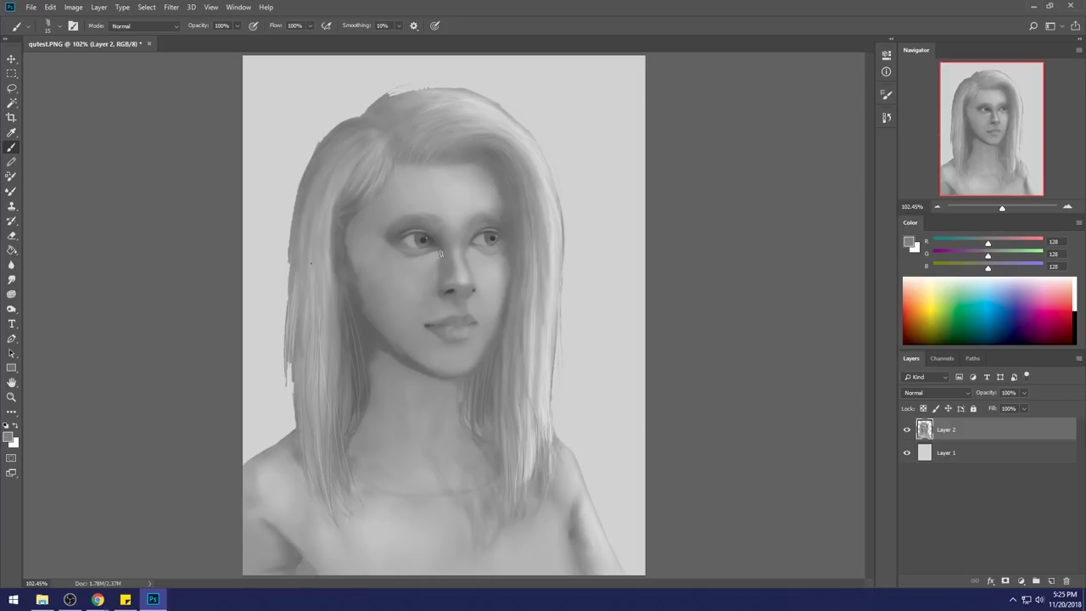
pyautogui.keyDown('alt'); pyautogui.click(433, 251); pyautogui.keyUp('alt')
pyautogui.hotkey('ctrl', 'space')
pyautogui.moveTo(371, 204); pyautogui.dragTo(547, 288)
pyautogui.keyDown('alt'); pyautogui.click(393, 342); pyautogui.keyUp('alt')
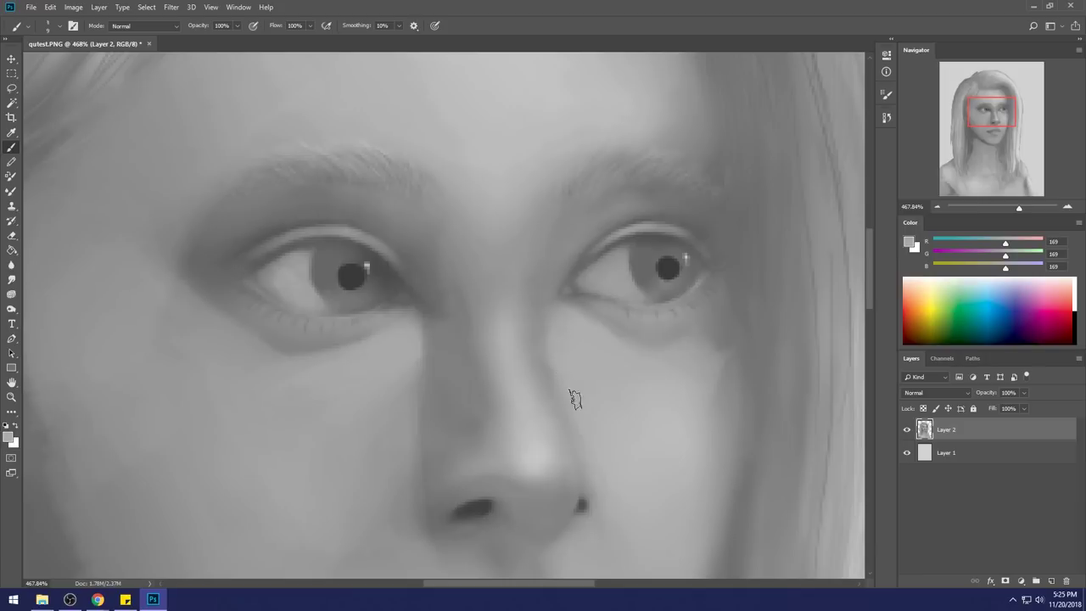
# Fit the portrait on screen, enlarge the brush to 35, and sample a light cheek grey.
pyautogui.keyDown('alt'); pyautogui.click(543, 290); pyautogui.keyUp('alt')
pyautogui.hotkey('ctrl', '0')
pyautogui.keyDown('alt'); pyautogui.click(453, 259); pyautogui.keyUp('alt')
pyautogui.press(']')
pyautogui.press(']')
pyautogui.press(']')
pyautogui.press(']')
pyautogui.press(']')
pyautogui.press(']')
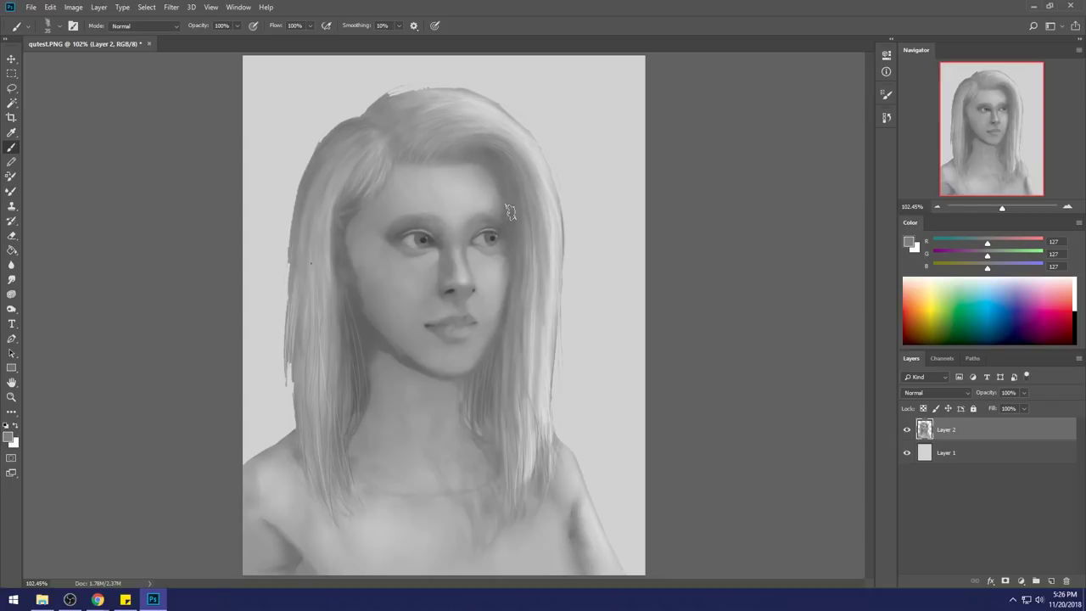
pyautogui.keyDown('alt'); pyautogui.click(482, 254); pyautogui.keyUp('alt')
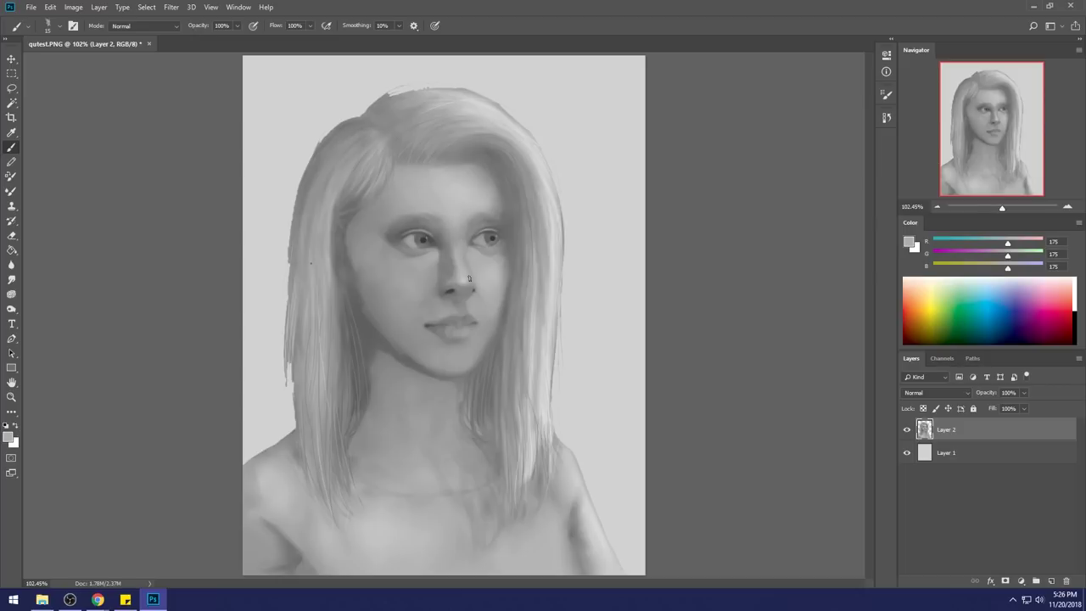
# Sample a light nose grey and brush a soft highlight along the nose bridge.
pyautogui.keyDown('alt'); pyautogui.click(469, 188); pyautogui.keyUp('alt')
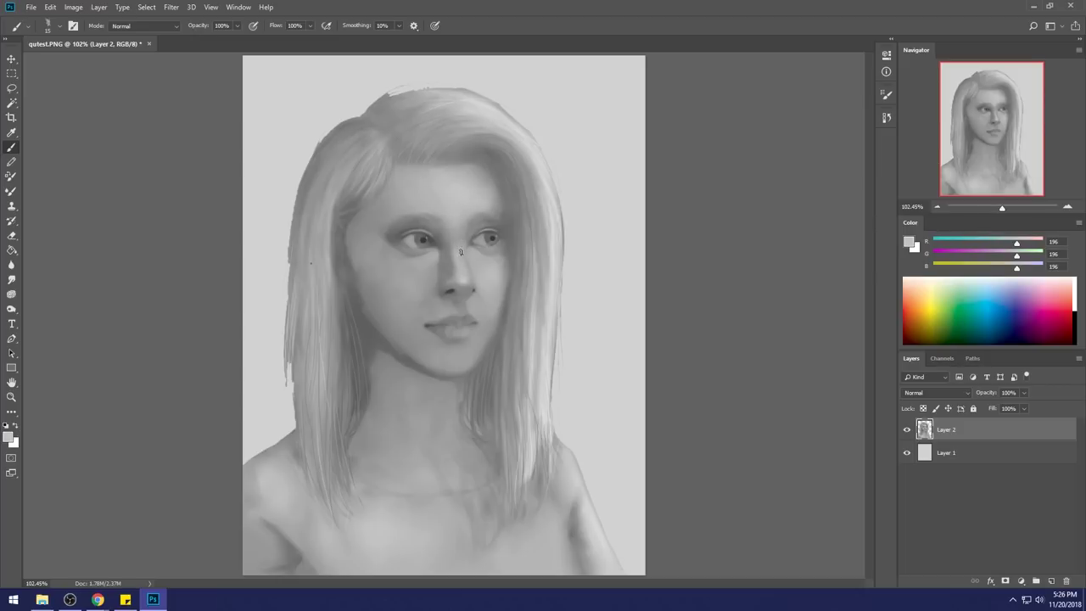
pyautogui.keyDown('alt'); pyautogui.click(466, 267); pyautogui.keyUp('alt')
pyautogui.keyDown('alt'); pyautogui.click(437, 276); pyautogui.keyUp('alt')
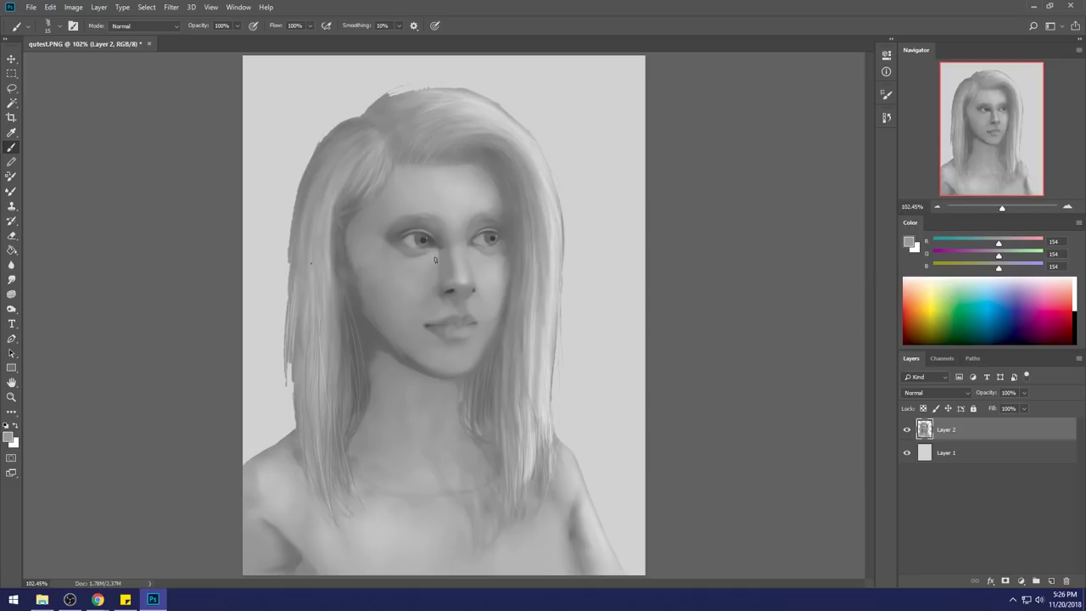
pyautogui.keyDown('alt'); pyautogui.click(463, 271); pyautogui.keyUp('alt')
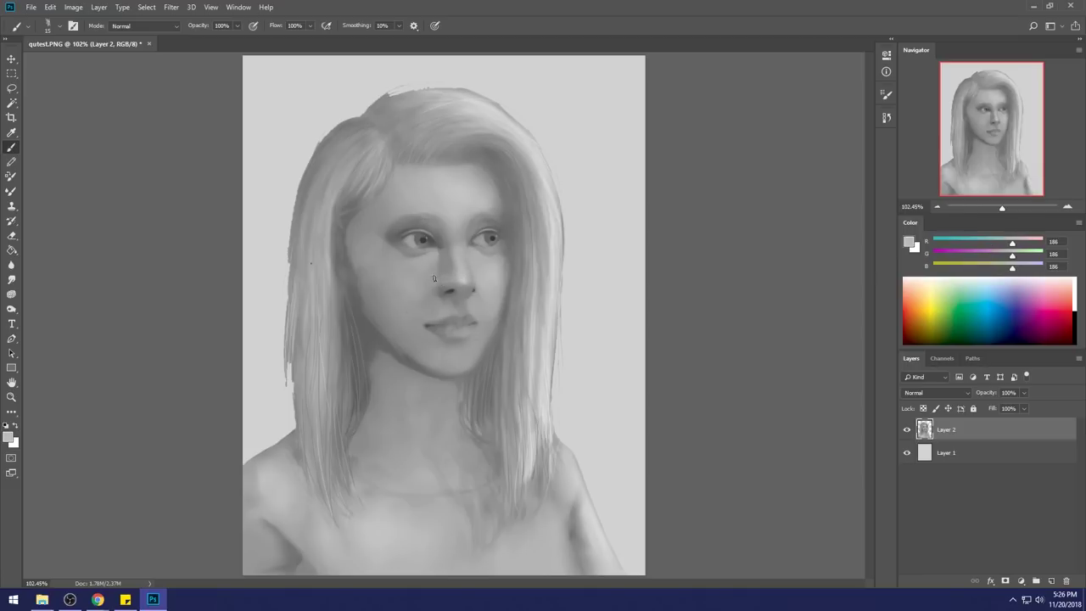
pyautogui.moveTo(458, 260); pyautogui.dragTo(441, 261)
pyautogui.keyDown('alt'); pyautogui.click(425, 265); pyautogui.keyUp('alt')
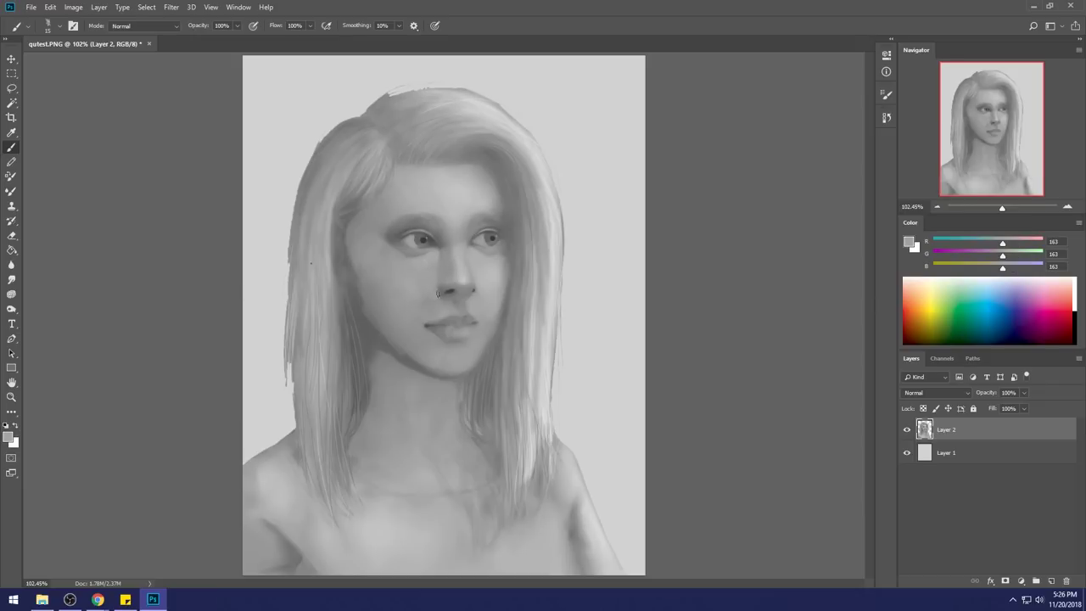
pyautogui.keyDown('alt'); pyautogui.click(485, 286); pyautogui.keyUp('alt')
# Zoom in on the nose, sample the dark nostril grey, and extend the right nostril shadow downward.
pyautogui.press('z')
pyautogui.moveTo(337, 179); pyautogui.dragTo(415, 247)
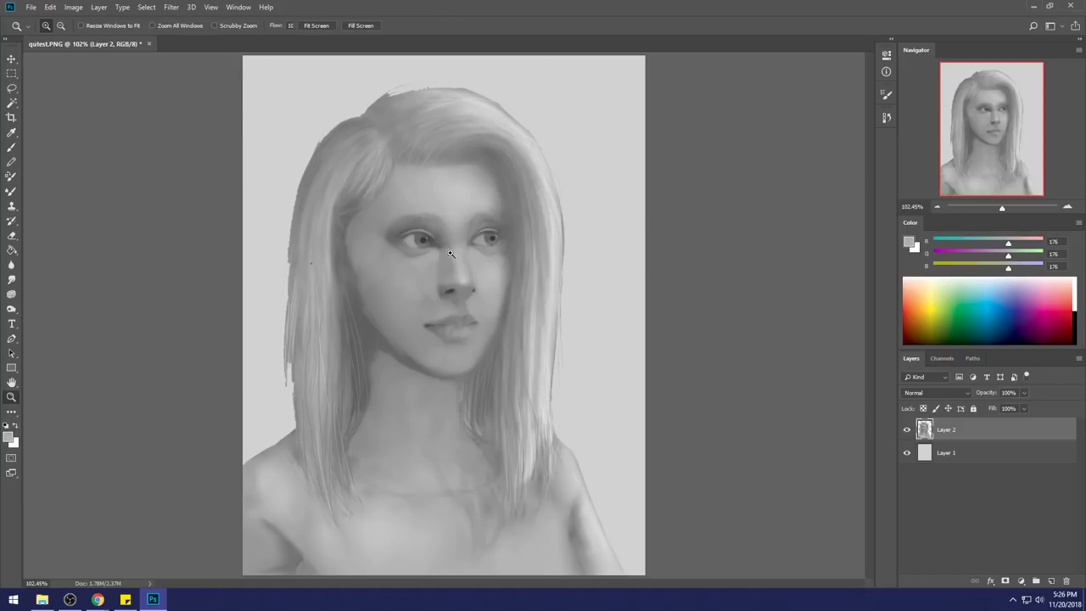
pyautogui.press('b')
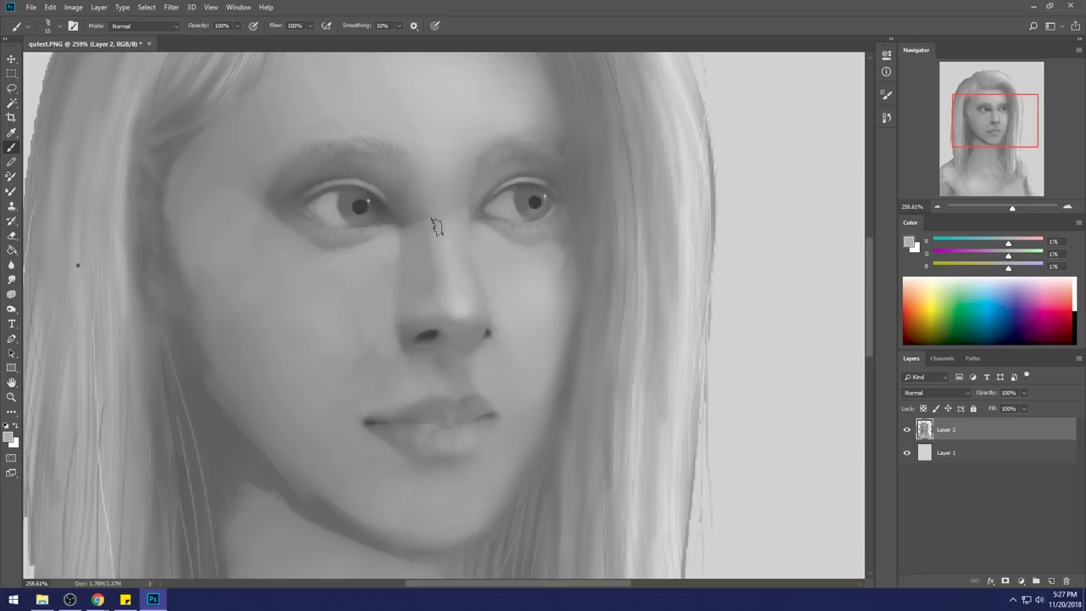
pyautogui.keyDown('alt'); pyautogui.click(491, 331); pyautogui.keyUp('alt')
pyautogui.keyDown('alt'); pyautogui.click(491, 333); pyautogui.keyUp('alt')
pyautogui.keyDown('alt'); pyautogui.click(489, 333); pyautogui.keyUp('alt')
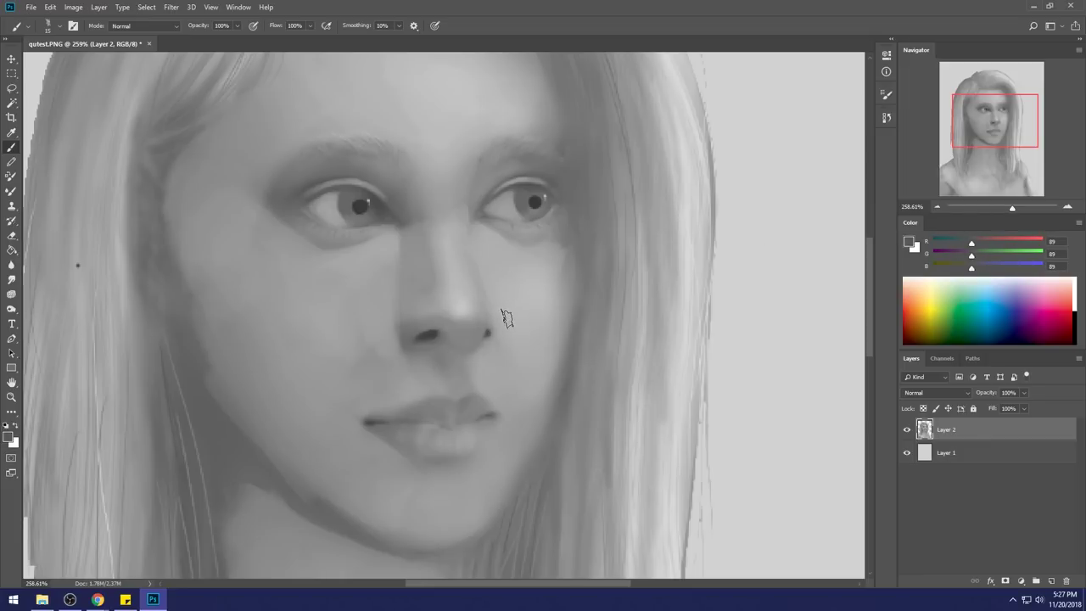
pyautogui.keyDown('alt'); pyautogui.click(492, 324); pyautogui.keyUp('alt')
pyautogui.keyDown('alt'); pyautogui.click(489, 330); pyautogui.keyUp('alt')
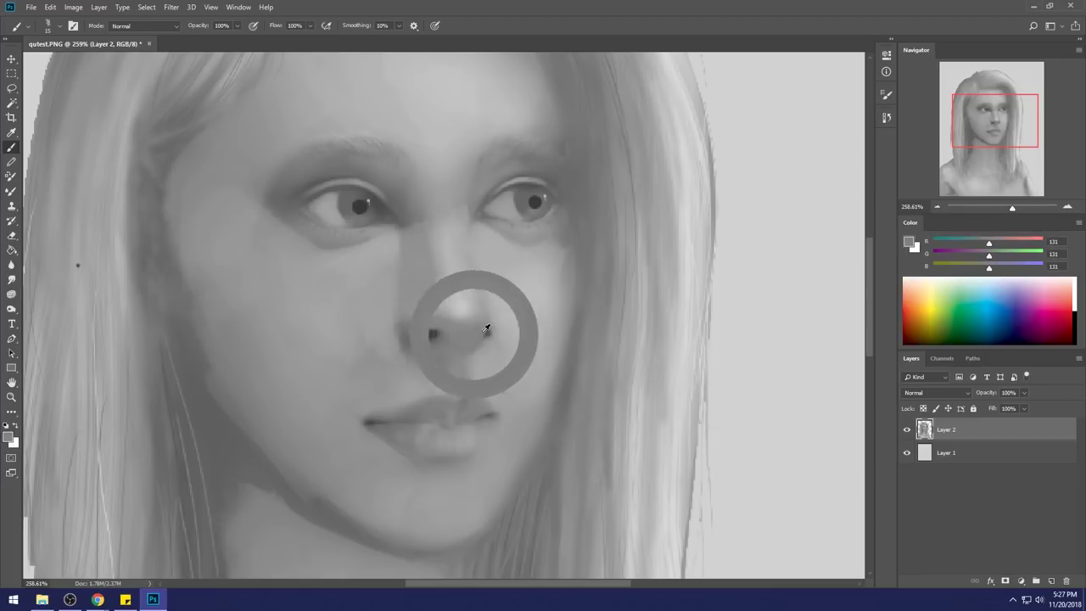
pyautogui.keyDown('alt'); pyautogui.click(492, 329); pyautogui.keyUp('alt')
pyautogui.moveTo(489, 329); pyautogui.dragTo(468, 350)
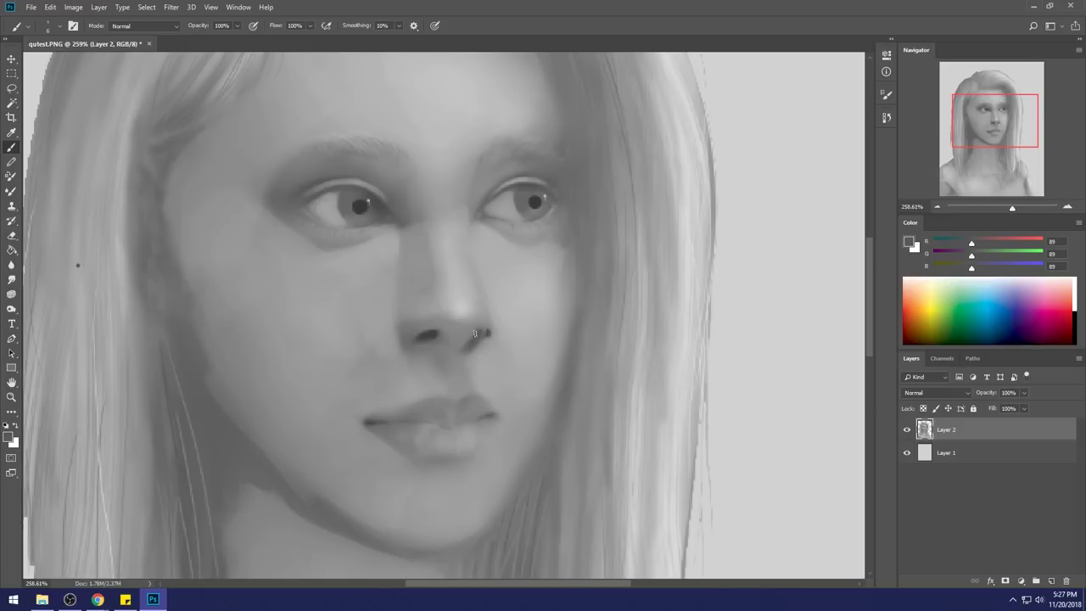
# Soften the lower part of the nostril shadow with a lighter grey.
pyautogui.keyDown('alt'); pyautogui.click(481, 355); pyautogui.keyUp('alt')
pyautogui.moveTo(475, 342)
pyautogui.mouseDown()
pyautogui.moveTo(465, 352)
pyautogui.moveTo(490, 319)
pyautogui.mouseUp()
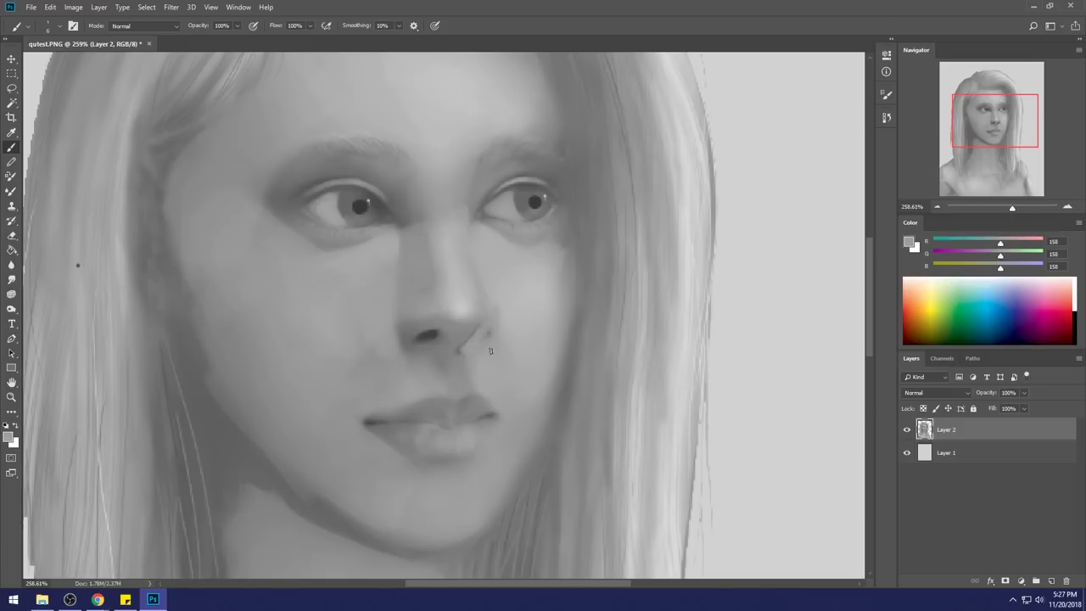
pyautogui.keyDown('alt'); pyautogui.click(497, 274); pyautogui.keyUp('alt')
pyautogui.scroll(-2, 502, 293)
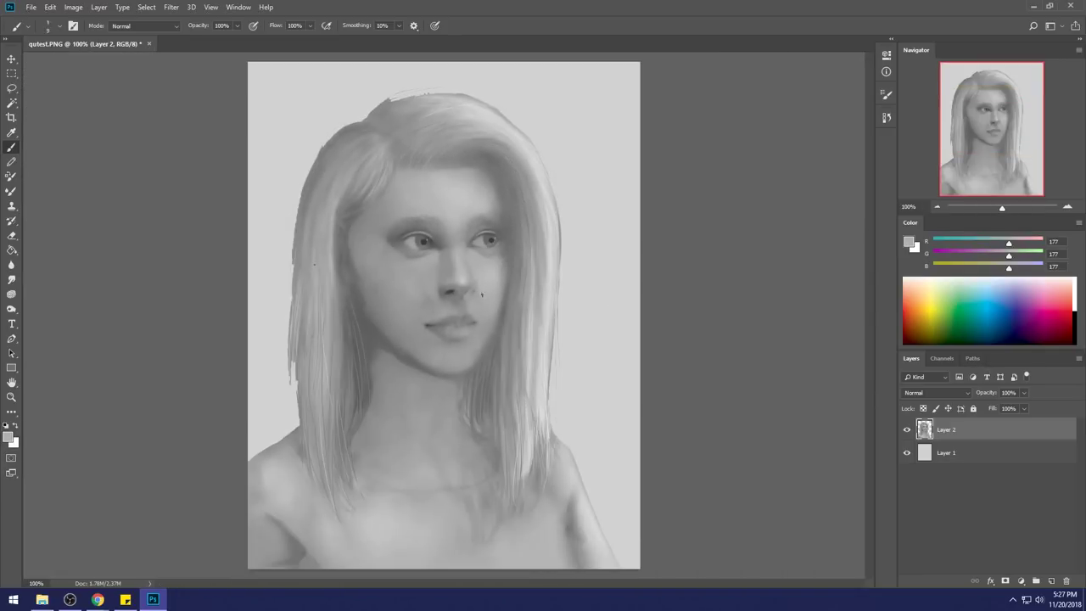
pyautogui.keyDown('alt'); pyautogui.click(476, 262); pyautogui.keyUp('alt')
pyautogui.keyDown('alt'); pyautogui.click(449, 293); pyautogui.keyUp('alt')
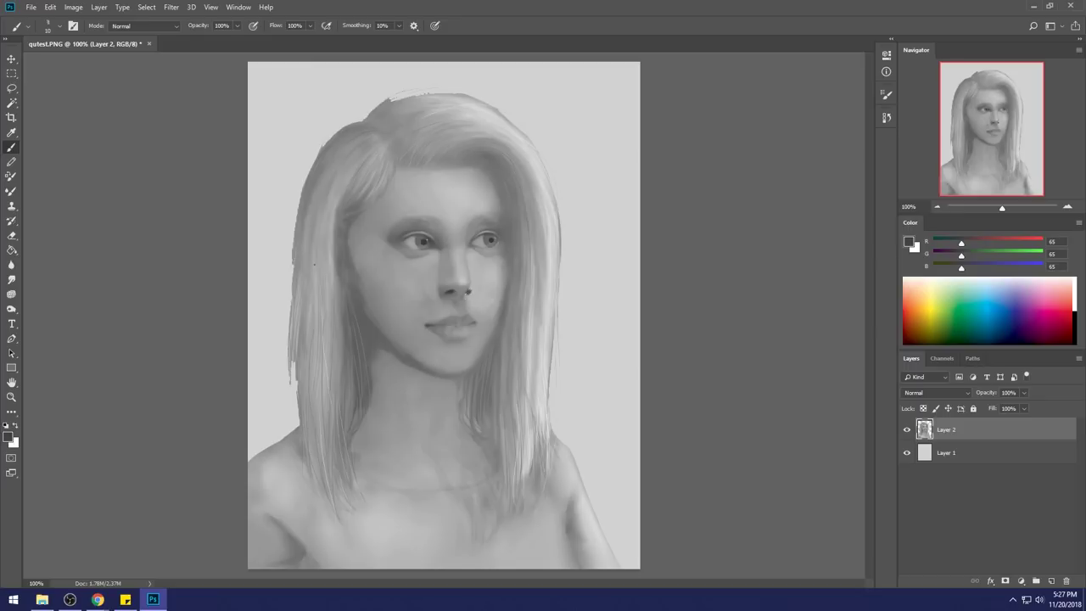
pyautogui.keyDown('alt'); pyautogui.click(471, 290); pyautogui.keyUp('alt')
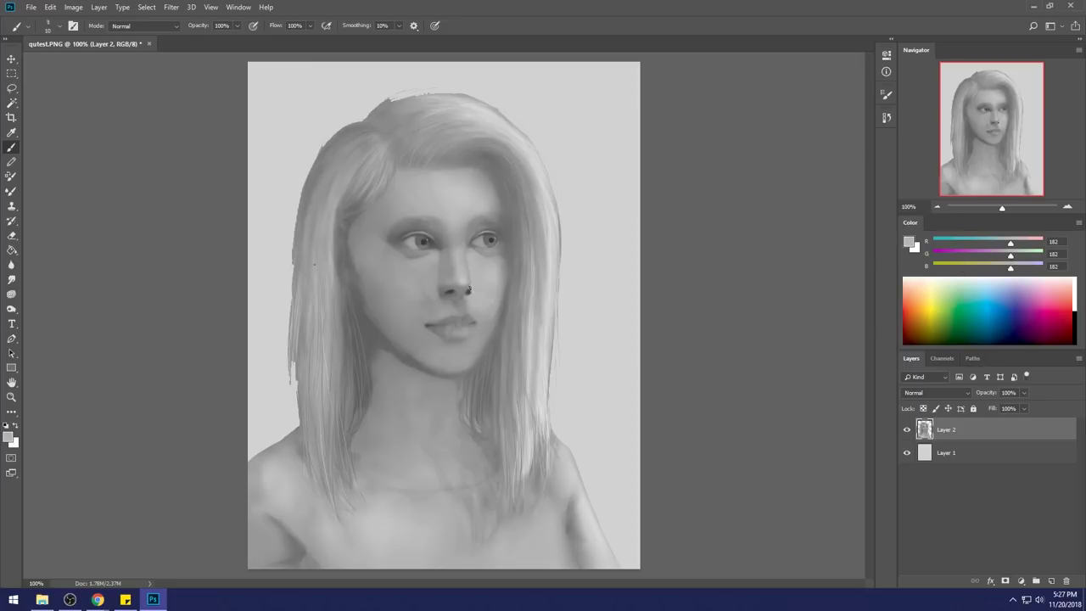
pyautogui.keyDown('alt'); pyautogui.click(469, 292); pyautogui.keyUp('alt')
pyautogui.hotkey('ctrl', 'shift', 'h')
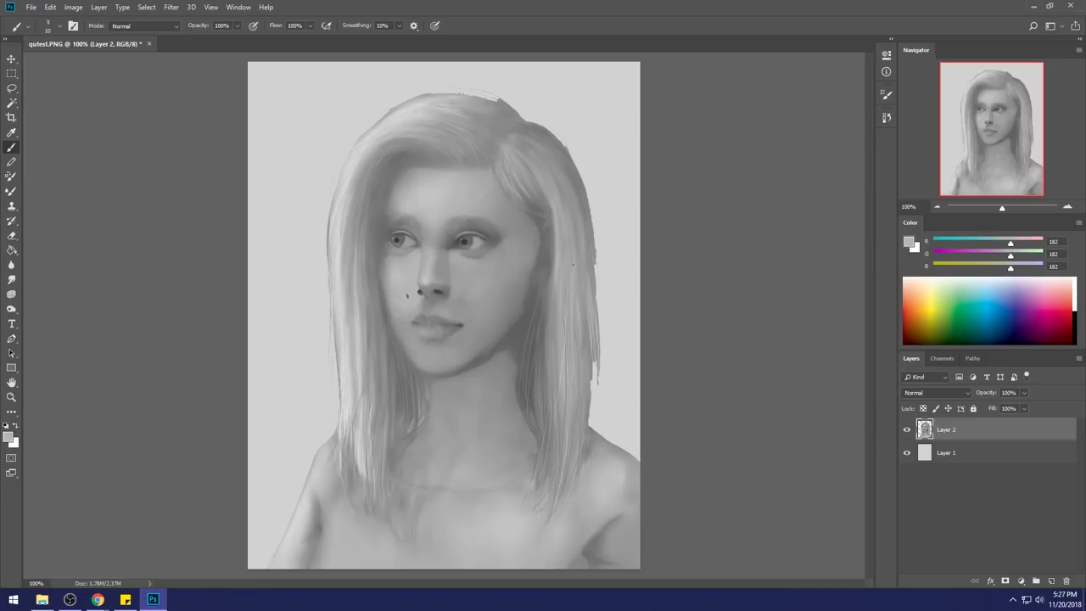
pyautogui.keyDown('alt'); pyautogui.click(433, 288); pyautogui.keyUp('alt')
pyautogui.click(145, 26)
pyautogui.click(127, 70)
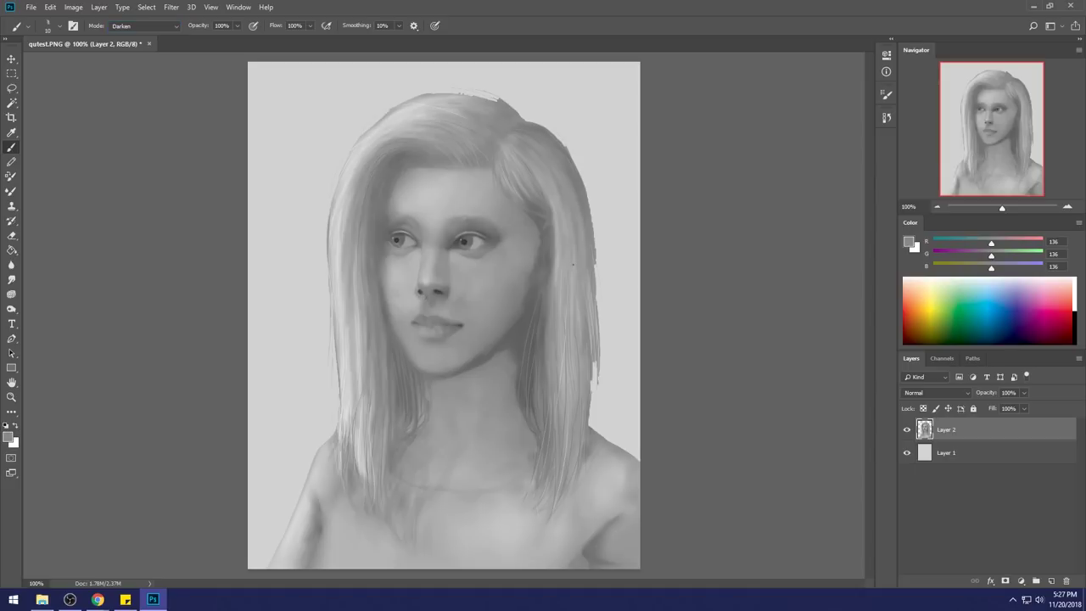
pyautogui.click(144, 26)
pyautogui.click(128, 32)
pyautogui.keyDown('alt'); pyautogui.click(411, 297); pyautogui.keyUp('alt')
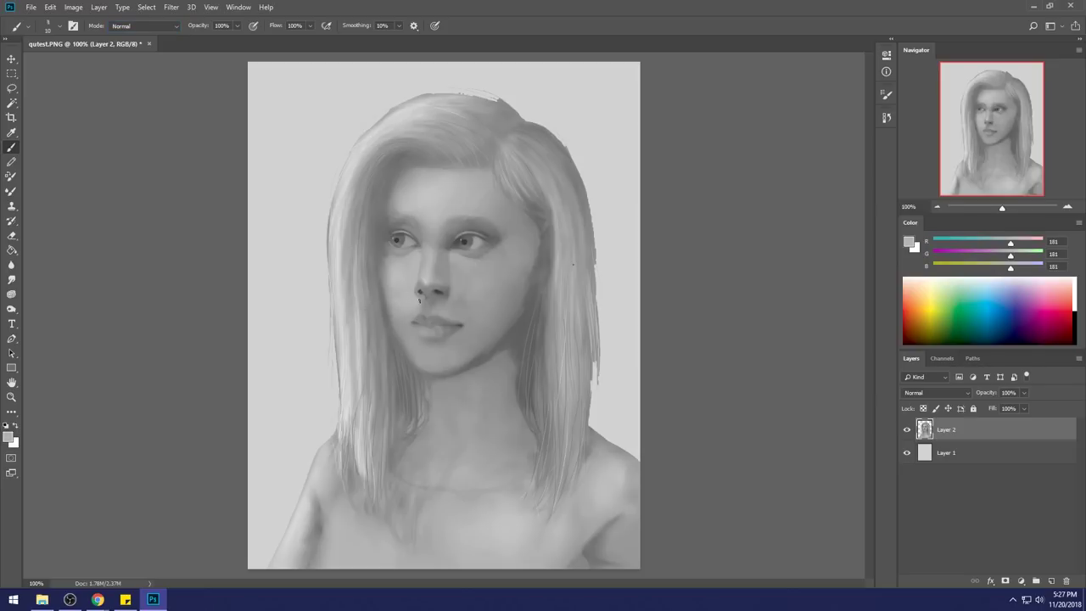
pyautogui.hotkey('ctrl', 'shift', 'h')
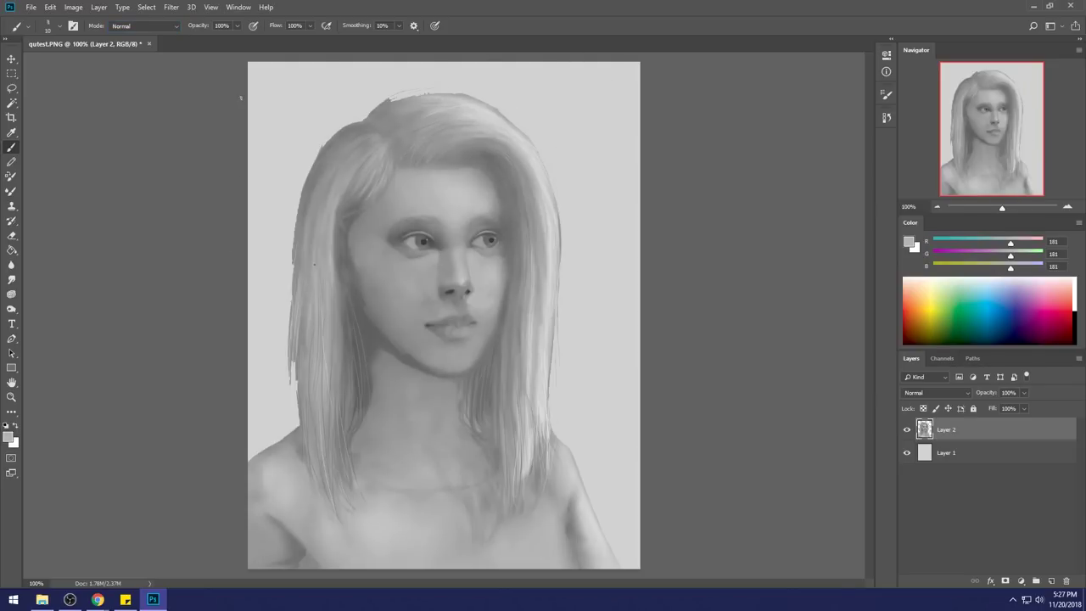
pyautogui.keyDown('alt'); pyautogui.click(474, 291); pyautogui.keyUp('alt')
pyautogui.keyDown('alt'); pyautogui.click(469, 293); pyautogui.keyUp('alt')
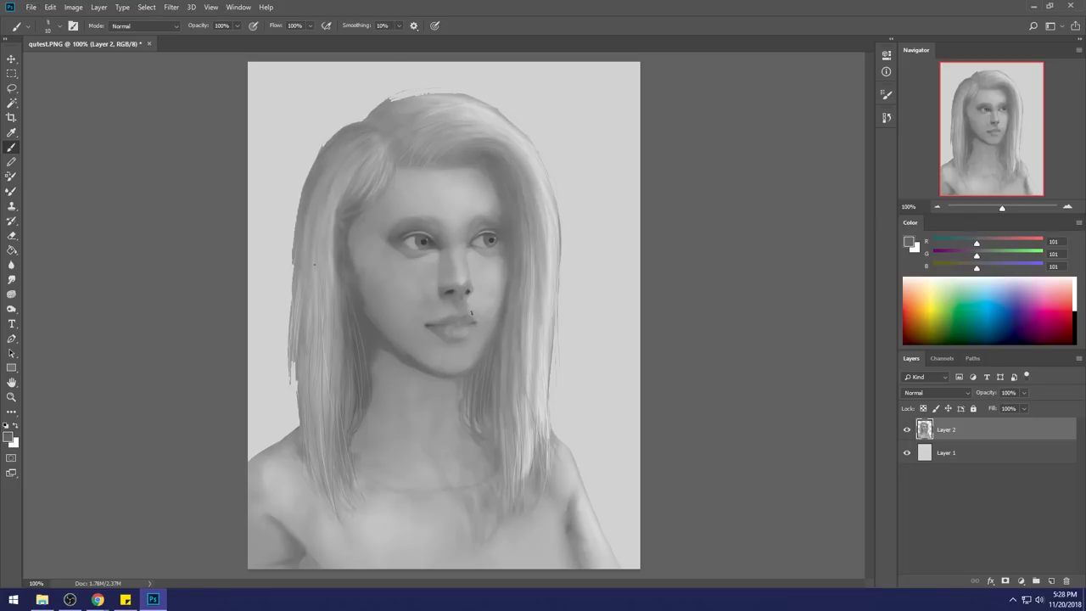
pyautogui.hotkey('ctrl', 'space')
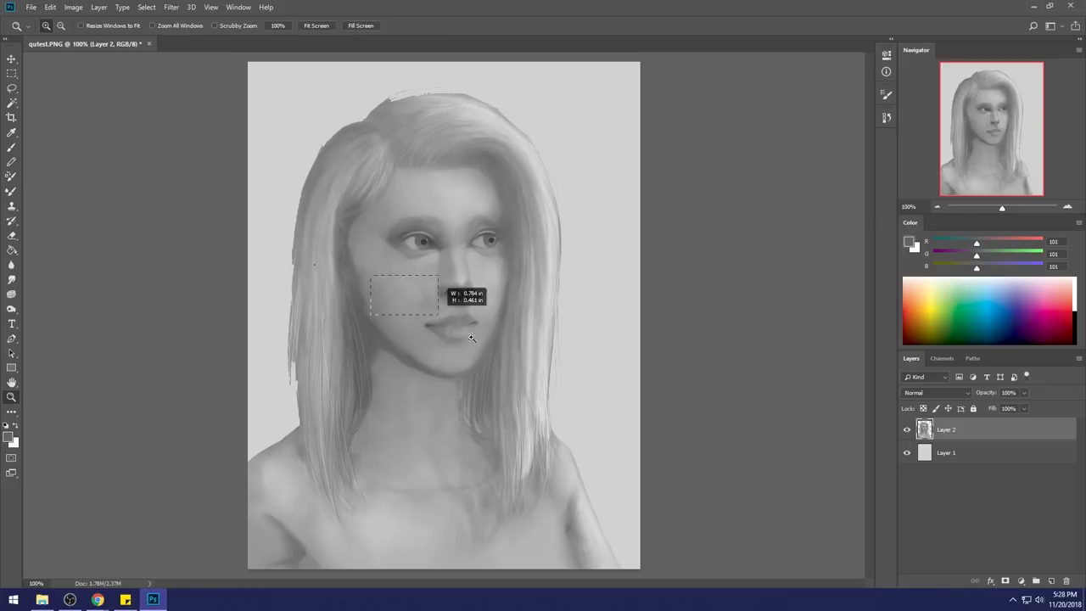
# Zoom in on the mouth, sample a mid lip grey, and darken the line between the lips.
pyautogui.moveTo(449, 330); pyautogui.dragTo(543, 280)
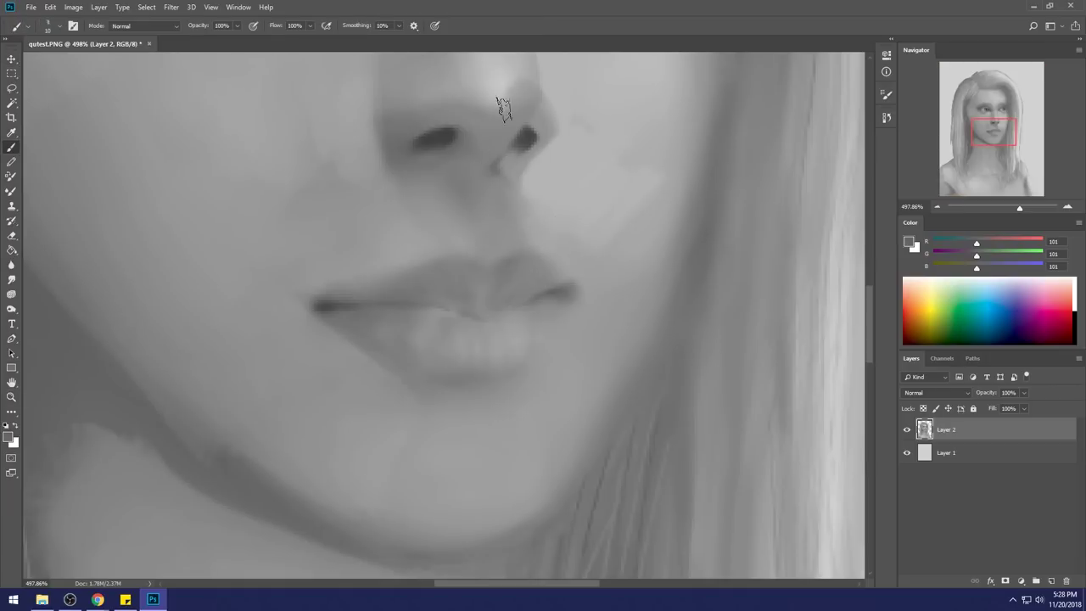
pyautogui.keyDown('alt'); pyautogui.click(544, 288); pyautogui.keyUp('alt')
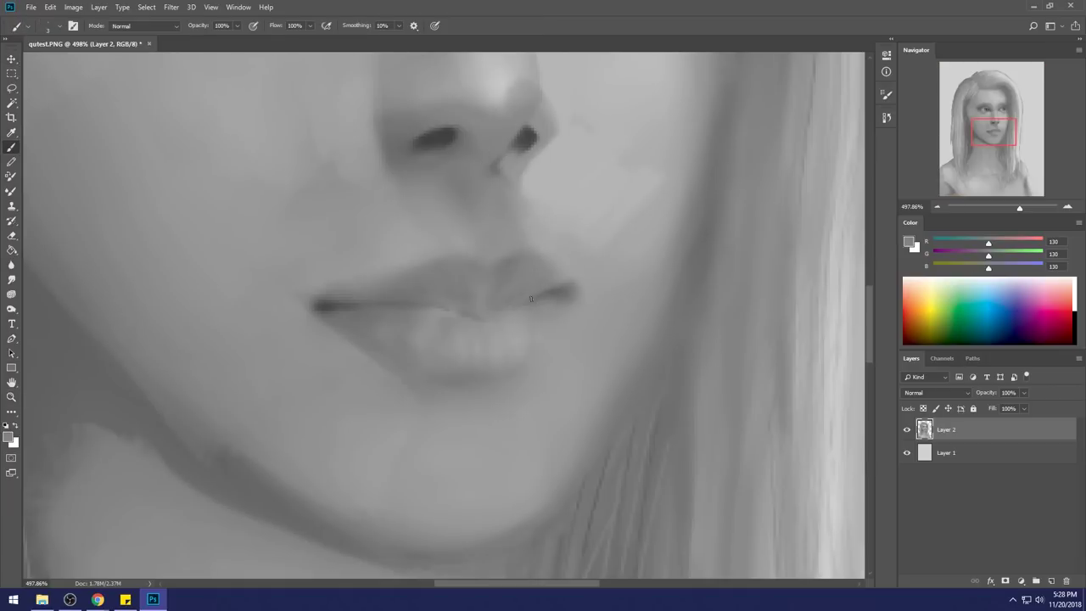
pyautogui.keyDown('alt'); pyautogui.click(560, 280); pyautogui.keyUp('alt')
pyautogui.keyDown('alt'); pyautogui.click(534, 129); pyautogui.keyUp('alt')
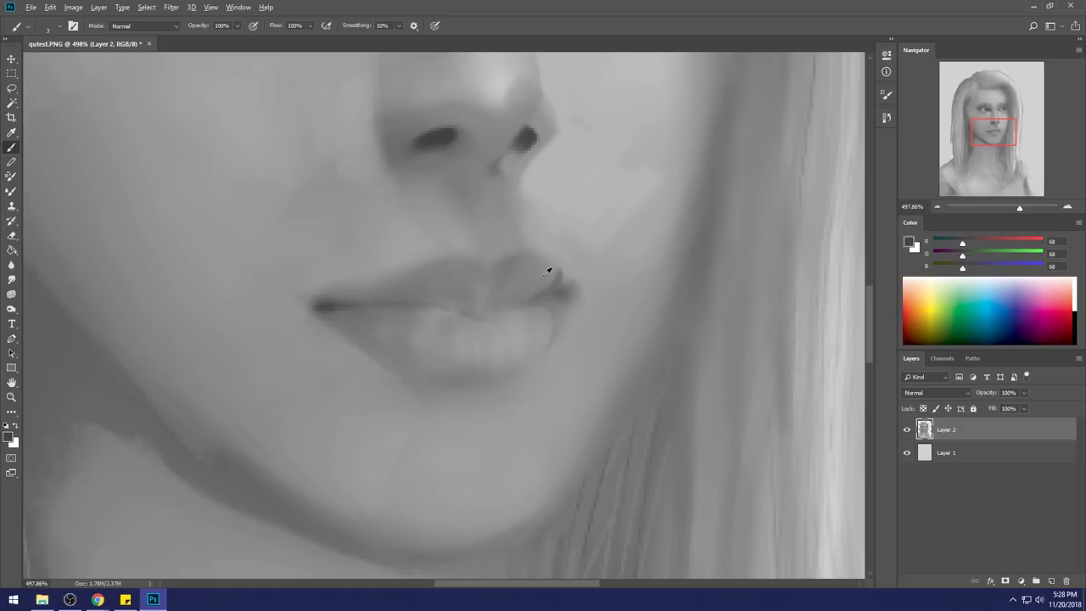
pyautogui.keyDown('alt'); pyautogui.click(551, 280); pyautogui.keyUp('alt')
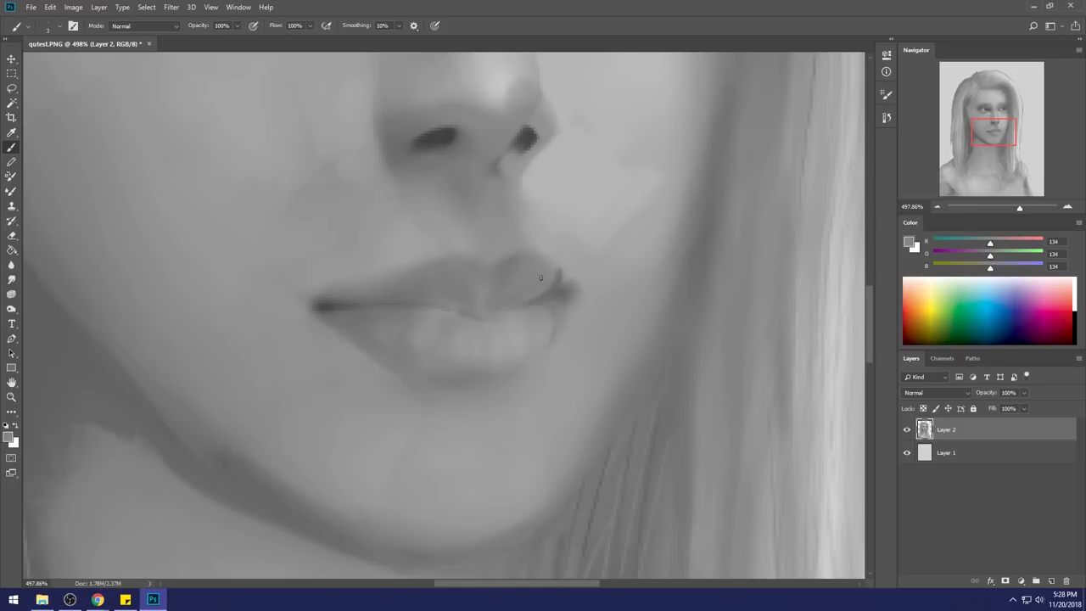
pyautogui.keyDown('alt'); pyautogui.click(554, 291); pyautogui.keyUp('alt')
pyautogui.moveTo(519, 308); pyautogui.dragTo(484, 319)
# Sample upper-lip tones and set up the Smudge tool with a smaller brush at 29% strength.
pyautogui.keyDown('alt'); pyautogui.click(413, 290); pyautogui.keyUp('alt')
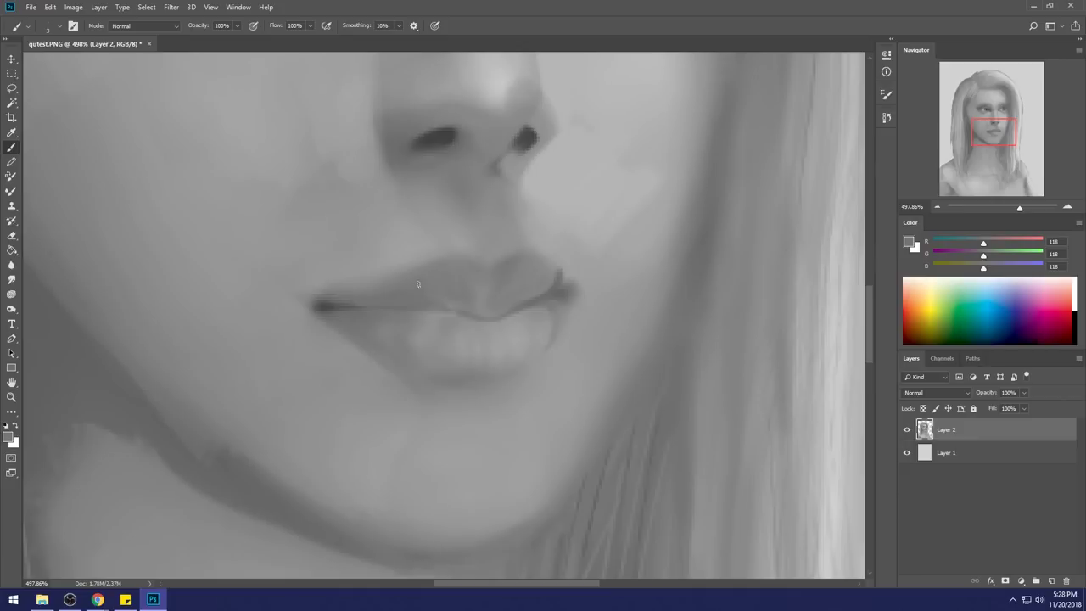
pyautogui.keyDown('alt'); pyautogui.click(550, 286); pyautogui.keyUp('alt')
pyautogui.keyDown('alt'); pyautogui.click(577, 271); pyautogui.keyUp('alt')
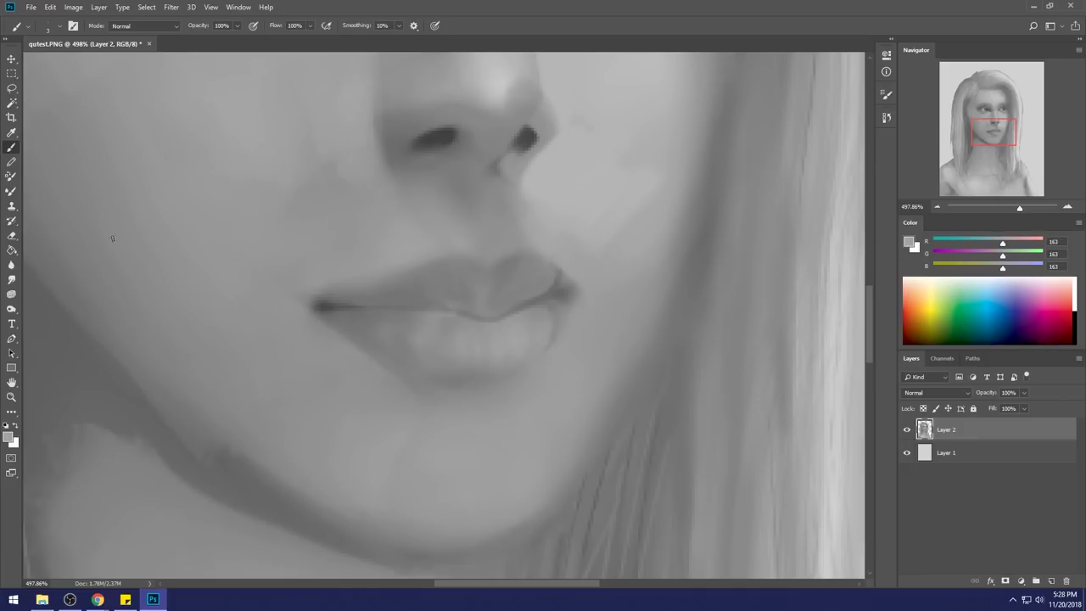
pyautogui.click(11, 280)
pyautogui.press('[')
pyautogui.press('[')
pyautogui.press('[')
pyautogui.press('[')
pyautogui.press('[')
pyautogui.press('[')
pyautogui.press('[')
pyautogui.press('[')
pyautogui.press('[')
pyautogui.press('[')
pyautogui.press('[')
pyautogui.press('[')
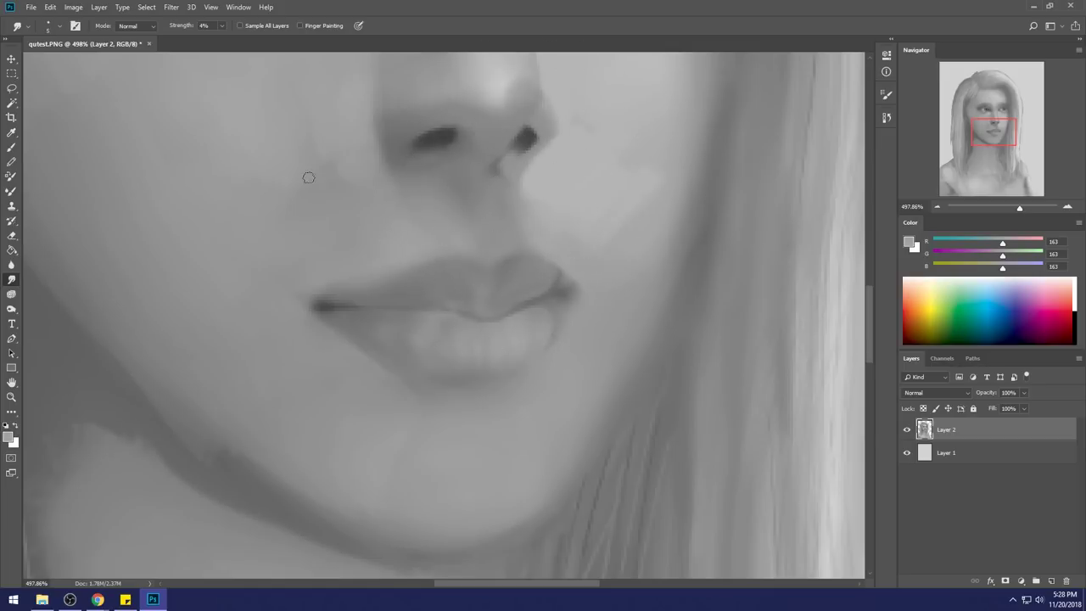
pyautogui.click(222, 26)
pyautogui.moveTo(225, 38); pyautogui.dragTo(241, 39)
# Sample the dark lip-corner grey and extend the shadowed mouth corner leftward, then fit the portrait.
pyautogui.press('b')
pyautogui.keyDown('alt'); pyautogui.click(488, 319); pyautogui.keyUp('alt')
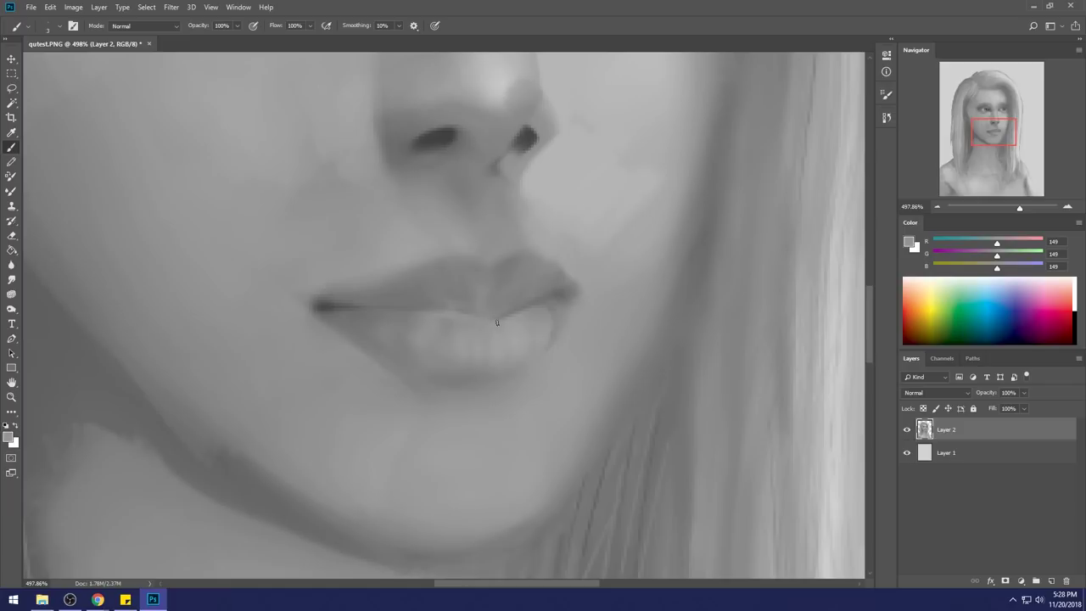
pyautogui.keyDown('alt'); pyautogui.click(471, 318); pyautogui.keyUp('alt')
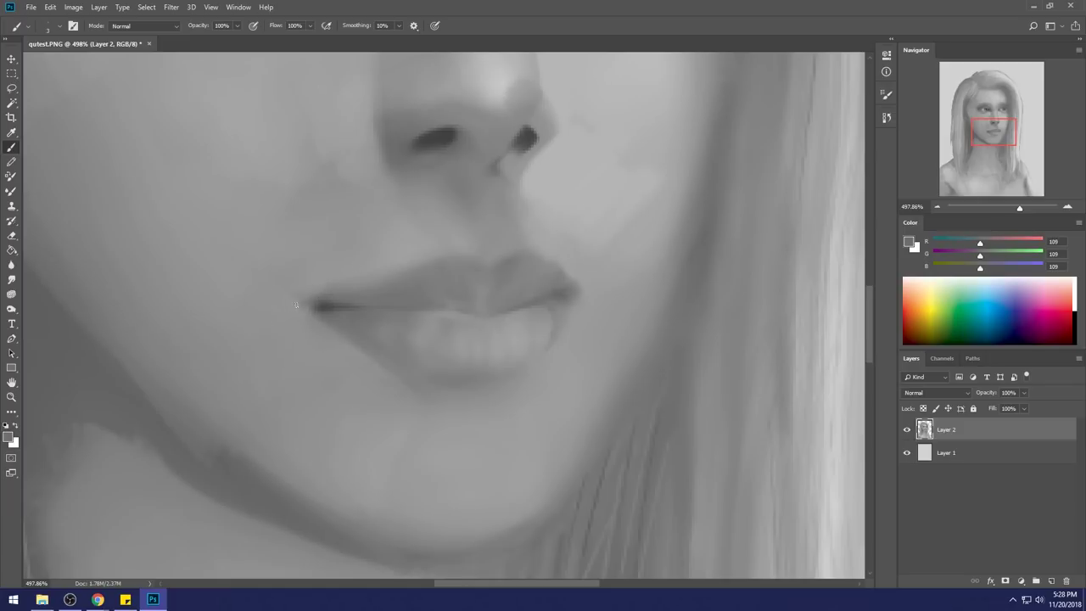
pyautogui.keyDown('alt'); pyautogui.click(331, 303); pyautogui.keyUp('alt')
pyautogui.moveTo(301, 307); pyautogui.dragTo(310, 300)
pyautogui.hotkey('ctrl', '0')
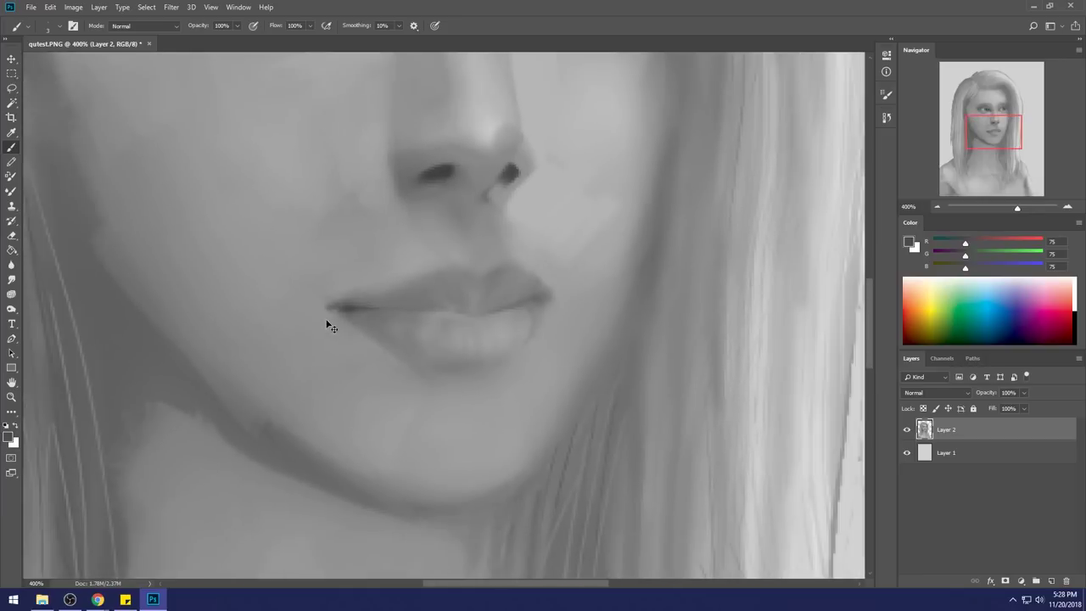
pyautogui.keyDown('alt'); pyautogui.click(450, 159); pyautogui.keyUp('alt')
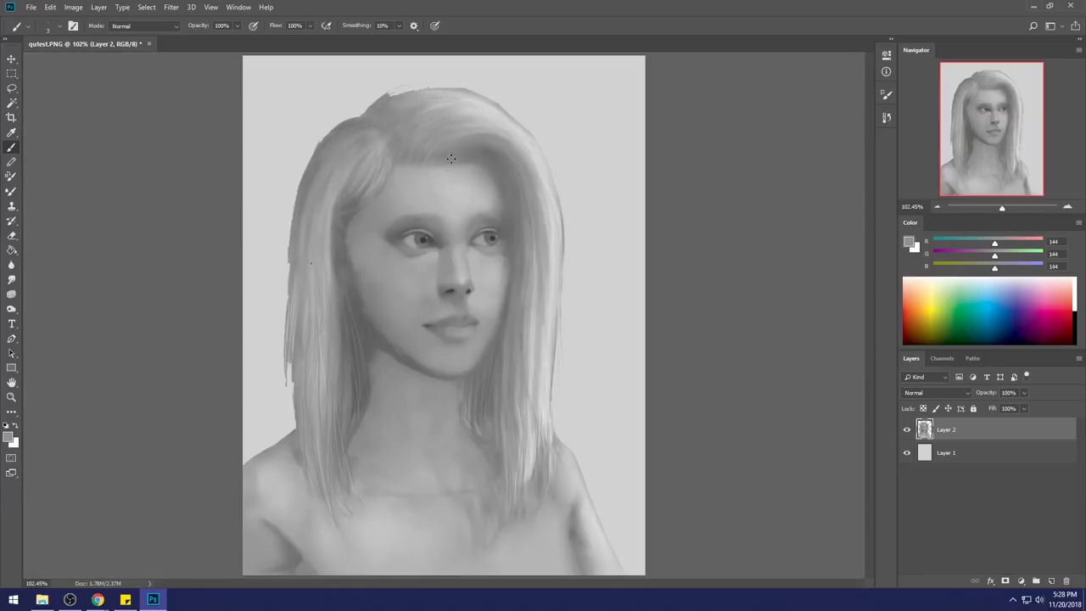
# Sample a lighter grey and lighten the forehead just below the hairline.
pyautogui.keyDown('alt'); pyautogui.click(459, 357); pyautogui.keyUp('alt')
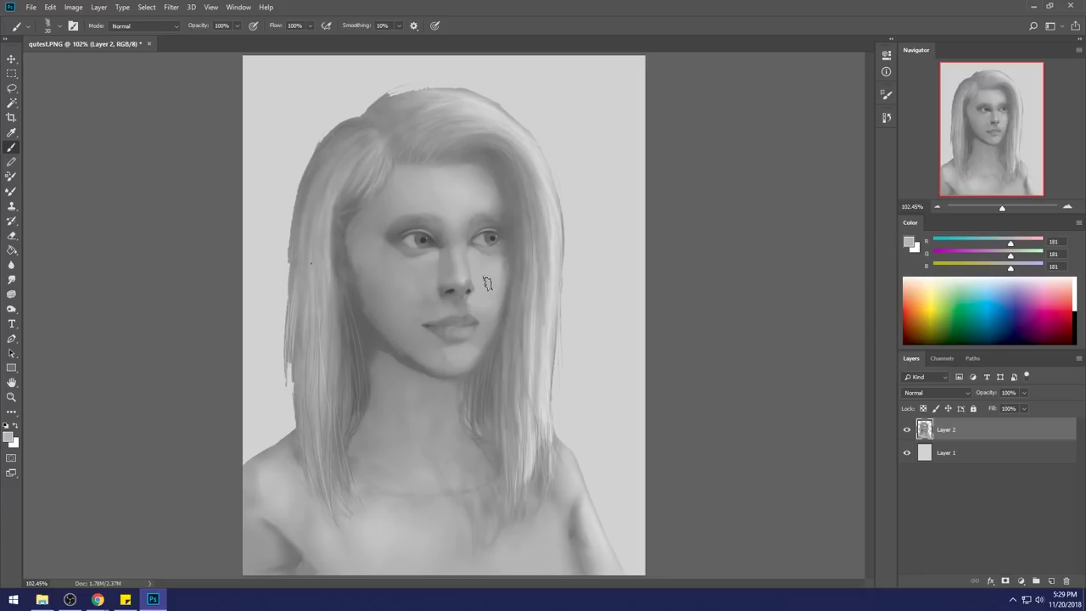
pyautogui.keyDown('alt'); pyautogui.click(509, 261); pyautogui.keyUp('alt')
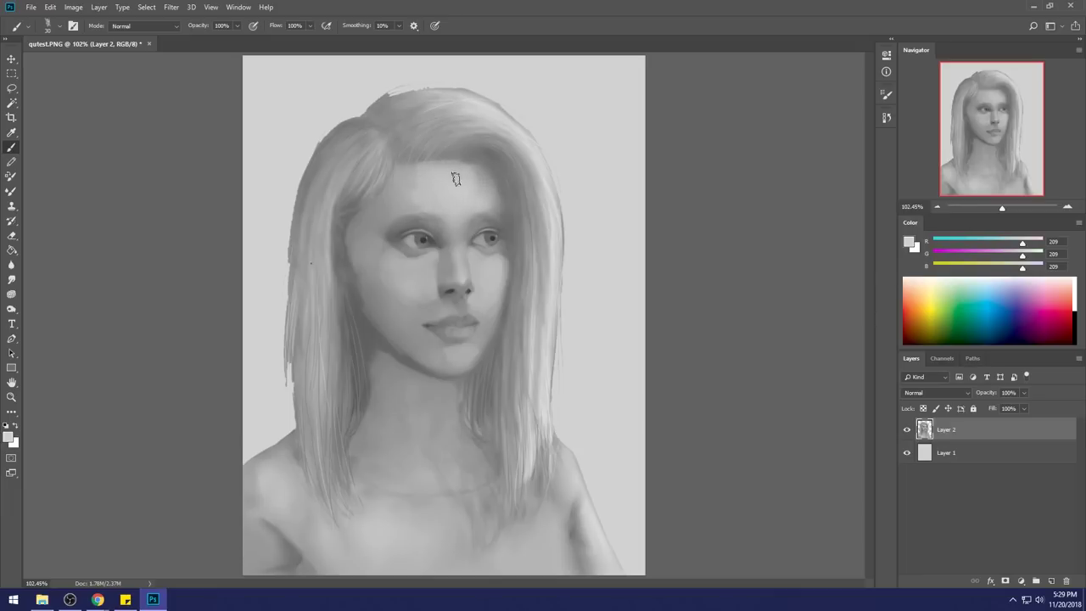
pyautogui.moveTo(467, 185); pyautogui.dragTo(485, 189)
# With a size-15 brush, softly highlight the cheek beside the nose in light grey (198).
pyautogui.keyDown('alt'); pyautogui.click(507, 188); pyautogui.keyUp('alt')
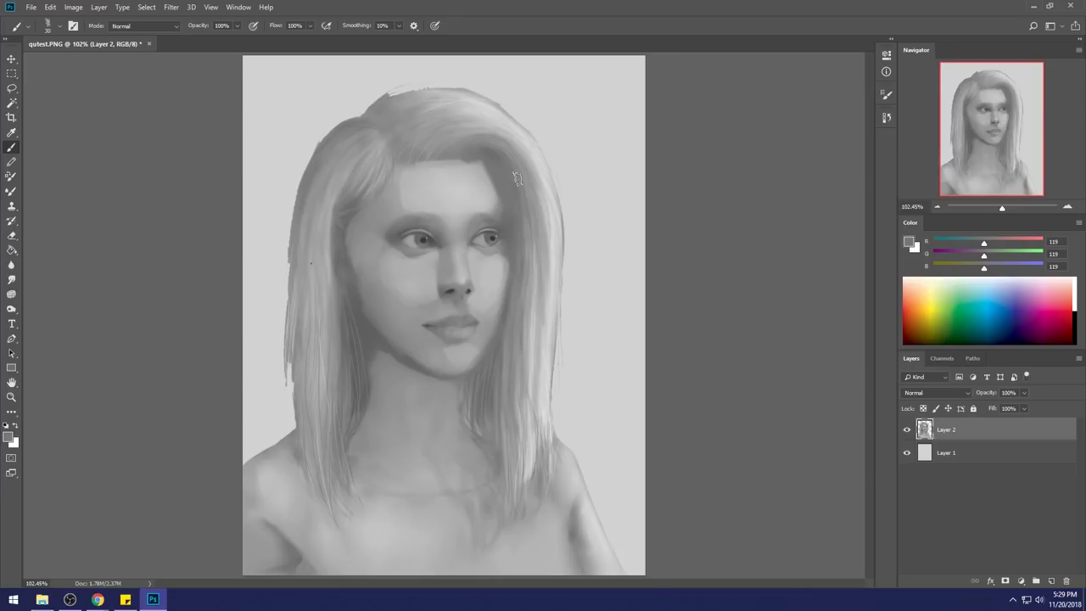
pyautogui.keyDown('alt'); pyautogui.click(515, 234); pyautogui.keyUp('alt')
pyautogui.keyDown('alt'); pyautogui.click(493, 217); pyautogui.keyUp('alt')
pyautogui.press(']')
pyautogui.keyDown('alt'); pyautogui.click(472, 277); pyautogui.keyUp('alt')
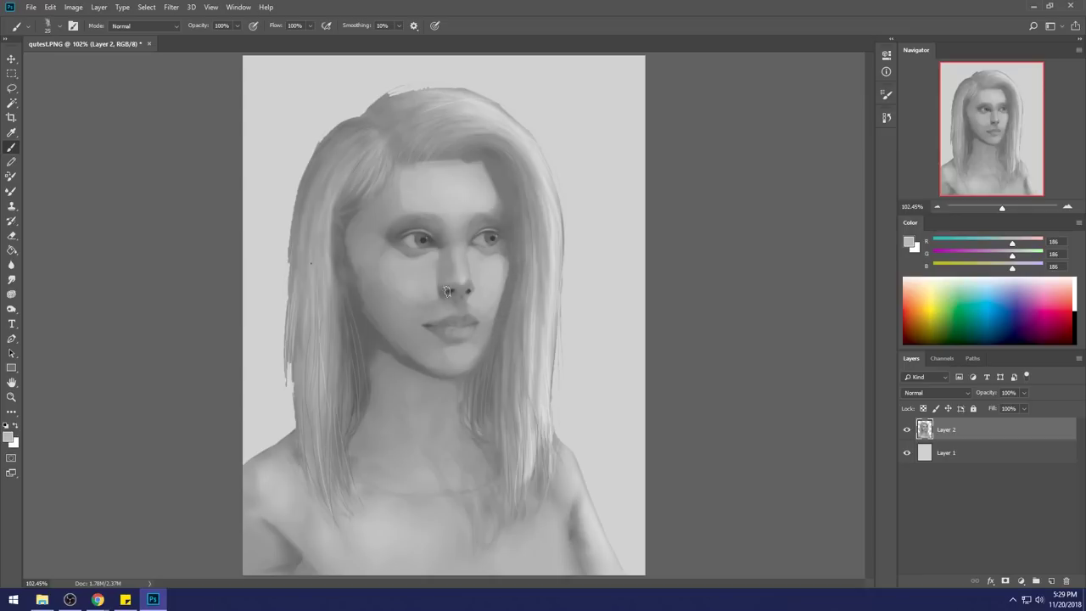
pyautogui.moveTo(439, 301); pyautogui.dragTo(437, 307)
pyautogui.keyDown('alt'); pyautogui.click(459, 180); pyautogui.keyUp('alt')
pyautogui.press(']')
pyautogui.press(']')
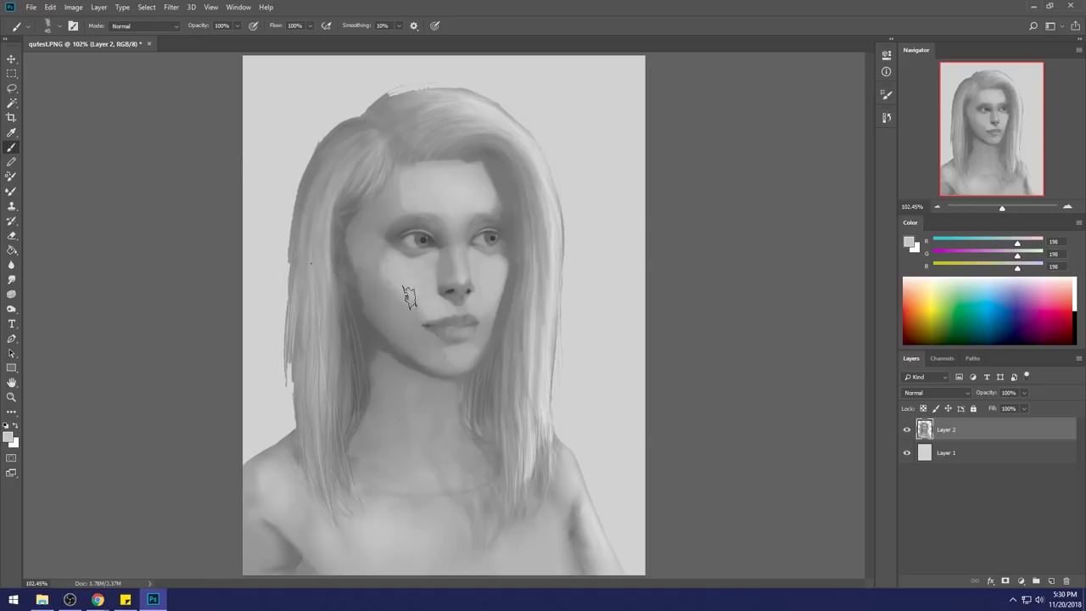
# Paint darker strands and a dark stripe along the upper-left hair, undoing one lighter stroke.
pyautogui.keyDown('alt'); pyautogui.click(346, 214); pyautogui.keyUp('alt')
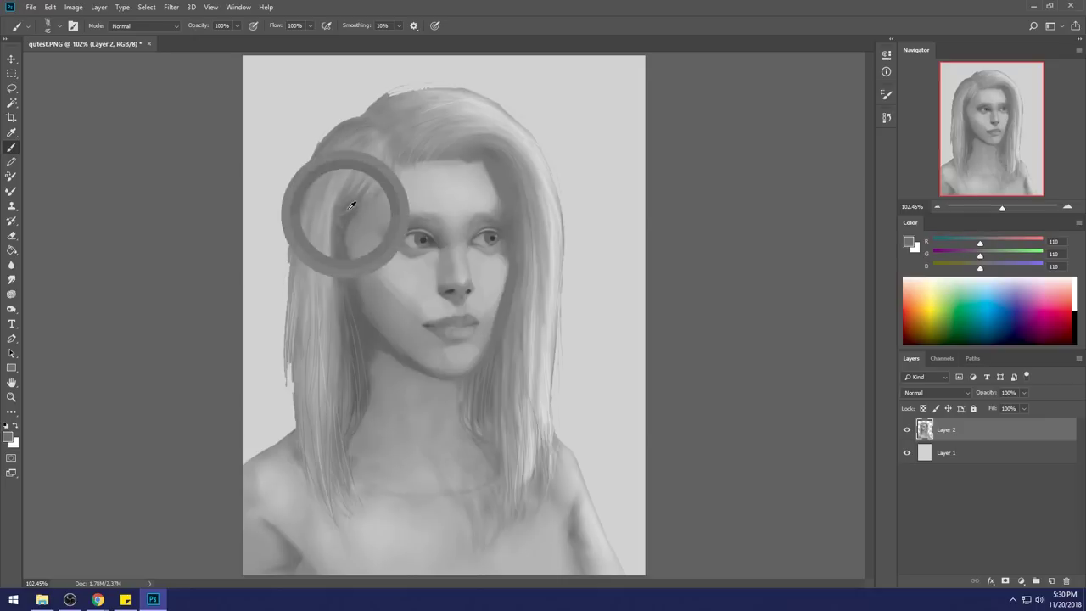
pyautogui.moveTo(377, 165)
pyautogui.mouseDown()
pyautogui.moveTo(366, 210)
pyautogui.moveTo(376, 167)
pyautogui.moveTo(324, 225)
pyautogui.moveTo(376, 167)
pyautogui.moveTo(375, 147)
pyautogui.moveTo(341, 245)
pyautogui.moveTo(339, 168)
pyautogui.moveTo(352, 196)
pyautogui.moveTo(369, 146)
pyautogui.moveTo(326, 218)
pyautogui.mouseUp()
pyautogui.keyDown('alt'); pyautogui.click(312, 181); pyautogui.keyUp('alt')
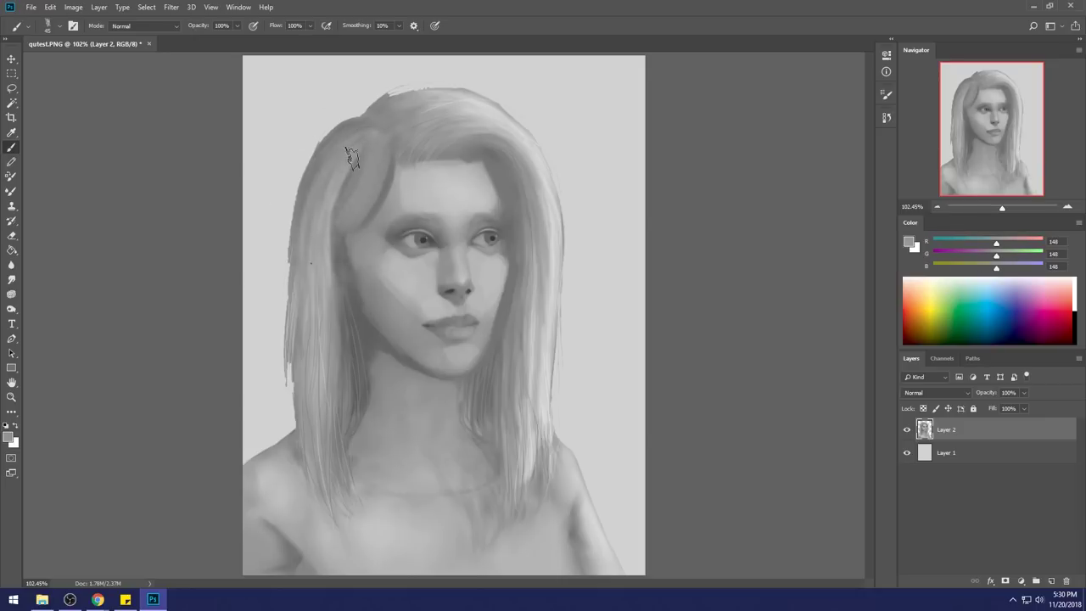
pyautogui.keyDown('alt'); pyautogui.click(345, 242); pyautogui.keyUp('alt')
pyautogui.moveTo(357, 237); pyautogui.dragTo(348, 284)
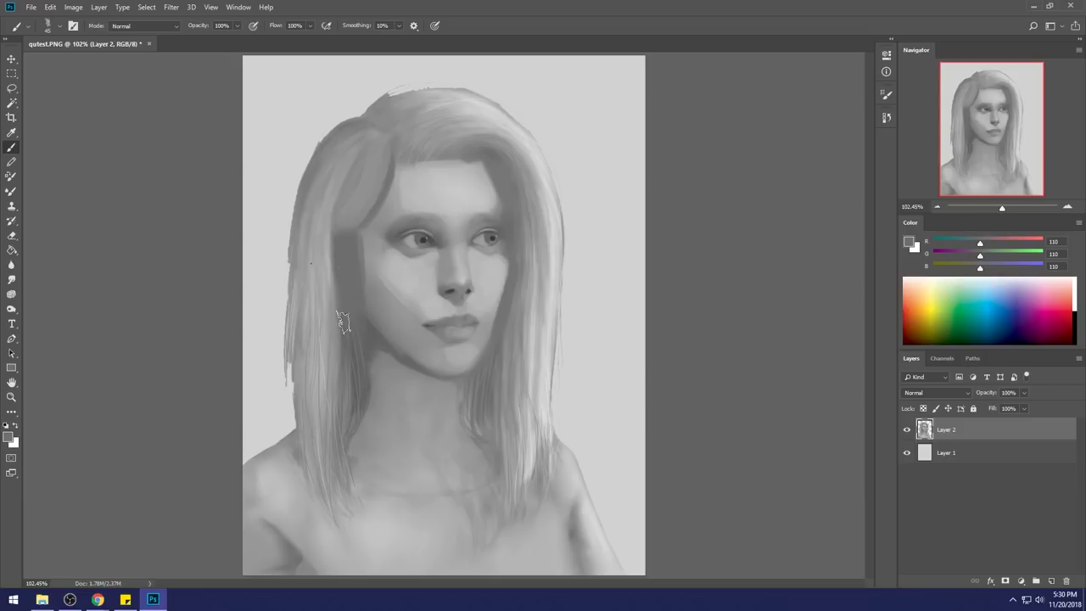
pyautogui.keyDown('alt'); pyautogui.click(320, 264); pyautogui.keyUp('alt')
pyautogui.moveTo(346, 233); pyautogui.dragTo(309, 415)
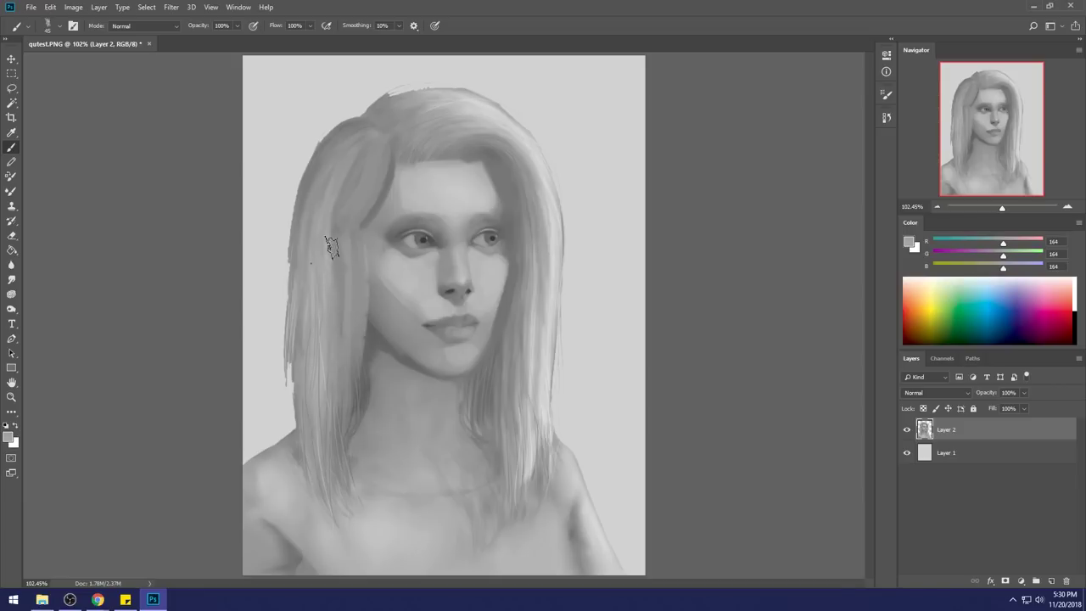
pyautogui.hotkey('ctrl', 'z')
# Lighten the area above the left eyebrow with a light grey on a smaller brush.
pyautogui.keyDown('alt'); pyautogui.click(434, 189); pyautogui.keyUp('alt')
pyautogui.press('[')
pyautogui.press('[')
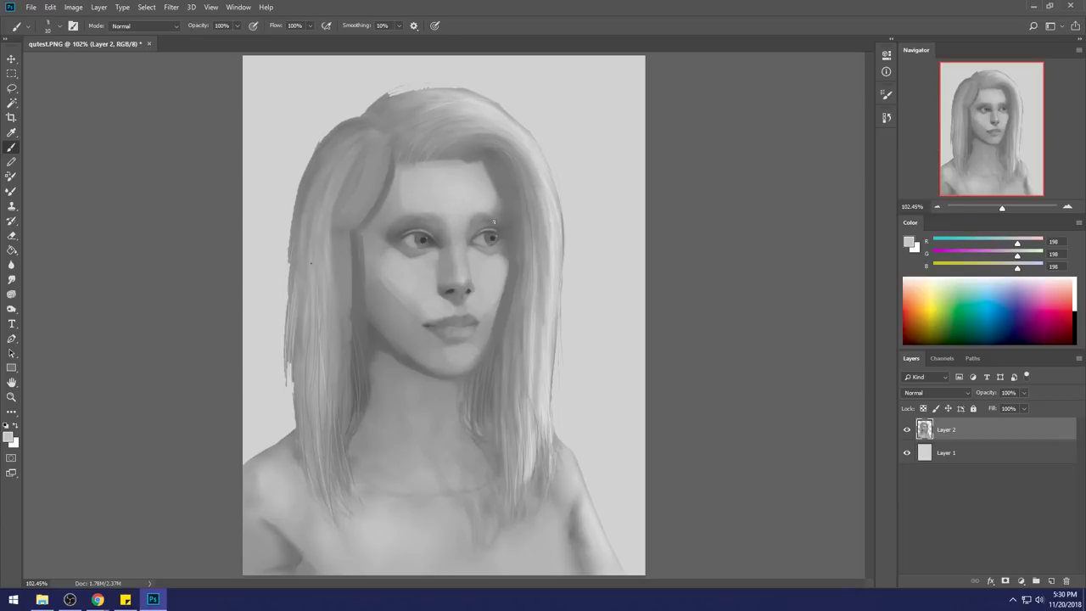
pyautogui.press(']')
pyautogui.moveTo(440, 230)
pyautogui.mouseDown()
pyautogui.moveTo(387, 228)
pyautogui.moveTo(441, 231)
pyautogui.moveTo(398, 227)
pyautogui.mouseUp()
# Sample a dark grey at the right eye's outer corner and darken the face edge beside it.
pyautogui.keyDown('alt'); pyautogui.click(395, 252); pyautogui.keyUp('alt')
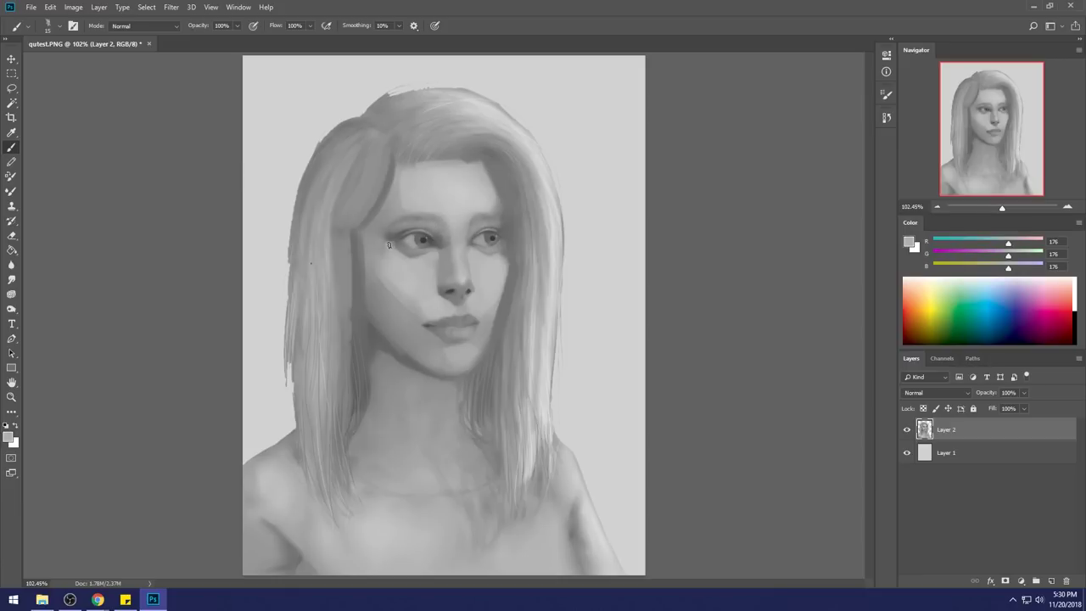
pyautogui.keyDown('alt'); pyautogui.click(399, 227); pyautogui.keyUp('alt')
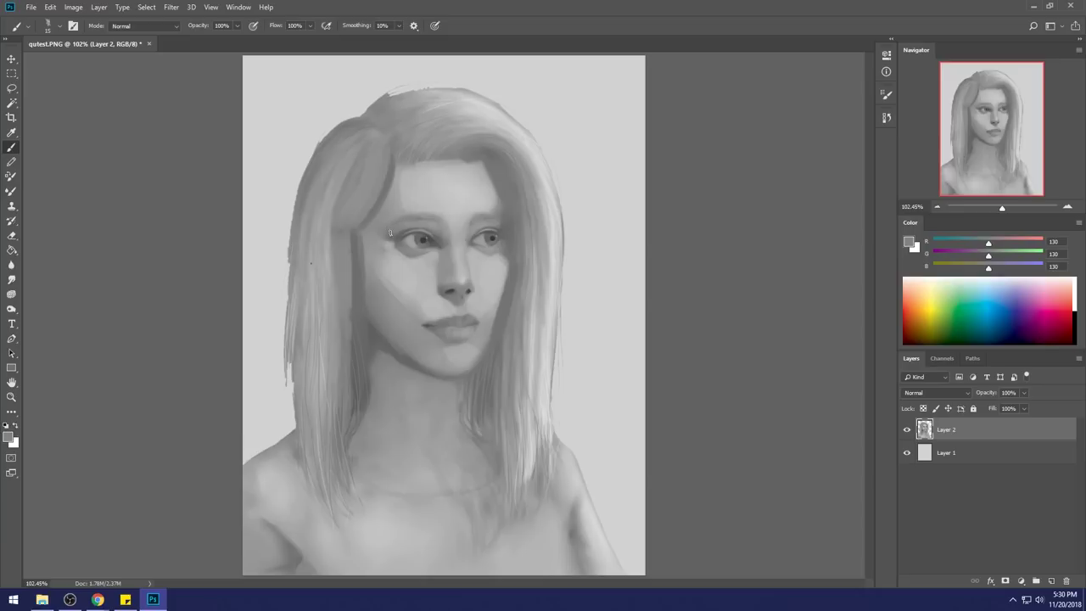
pyautogui.keyDown('alt'); pyautogui.click(390, 242); pyautogui.keyUp('alt')
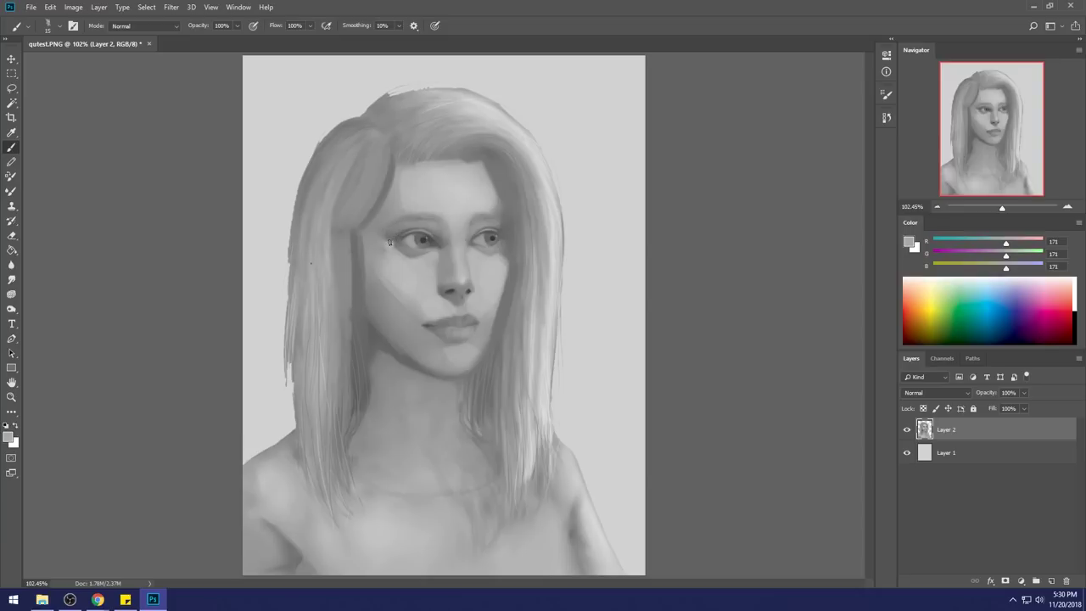
pyautogui.keyDown('alt'); pyautogui.click(503, 227); pyautogui.keyUp('alt')
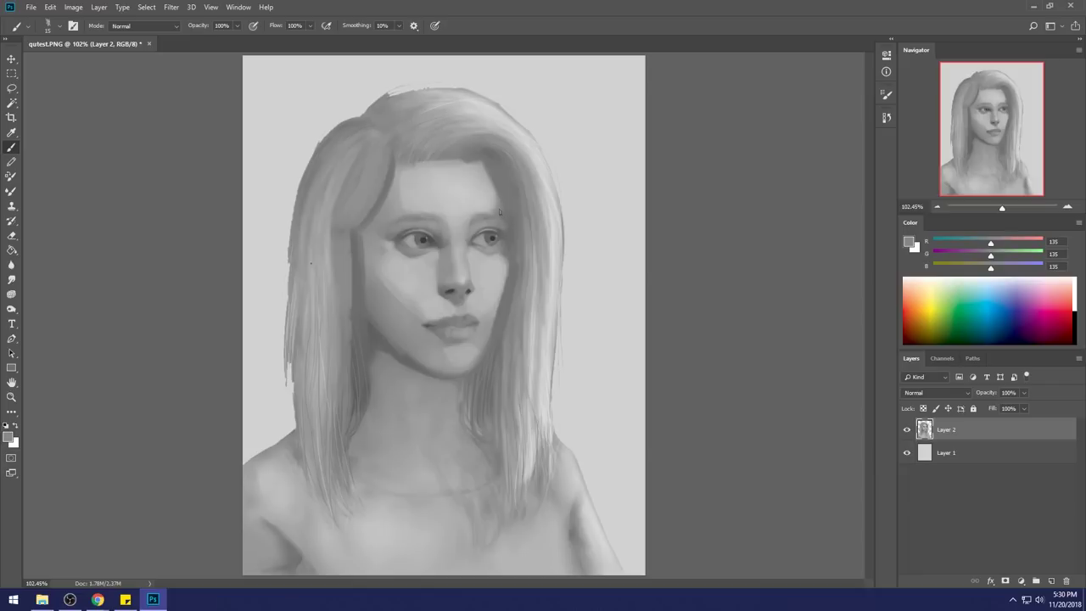
pyautogui.keyDown('alt'); pyautogui.click(510, 244); pyautogui.keyUp('alt')
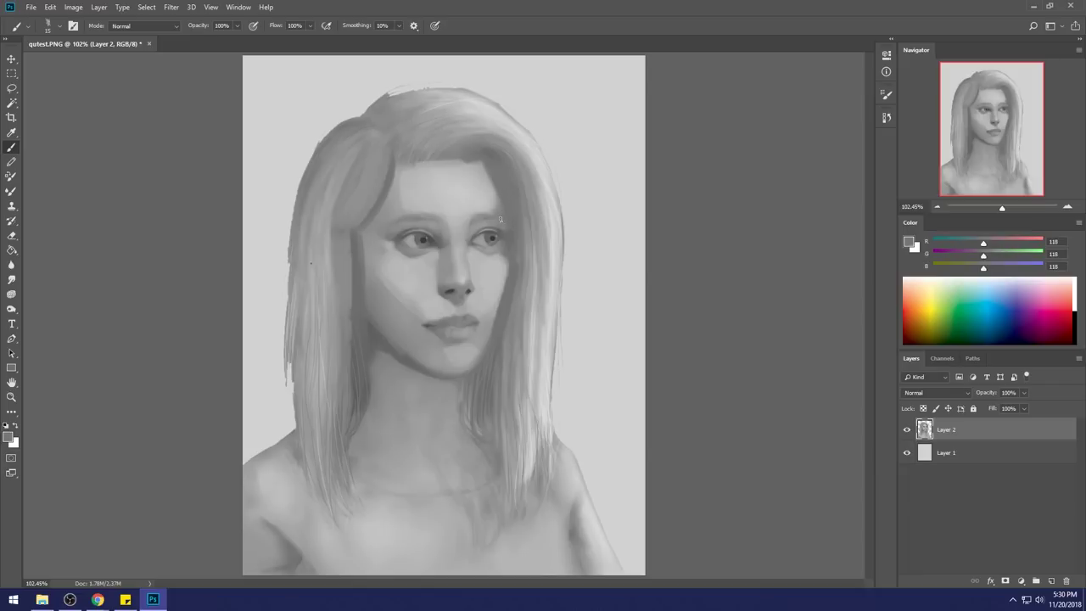
pyautogui.keyDown('alt'); pyautogui.click(516, 261); pyautogui.keyUp('alt')
pyautogui.keyDown('alt'); pyautogui.click(497, 262); pyautogui.keyUp('alt')
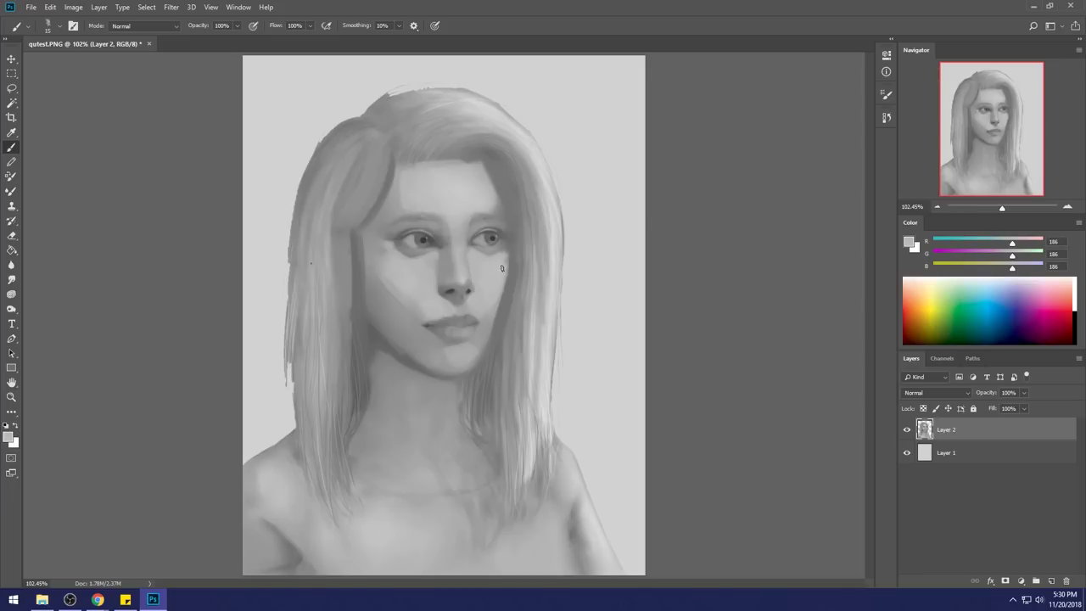
pyautogui.keyDown('alt'); pyautogui.click(510, 247); pyautogui.keyUp('alt')
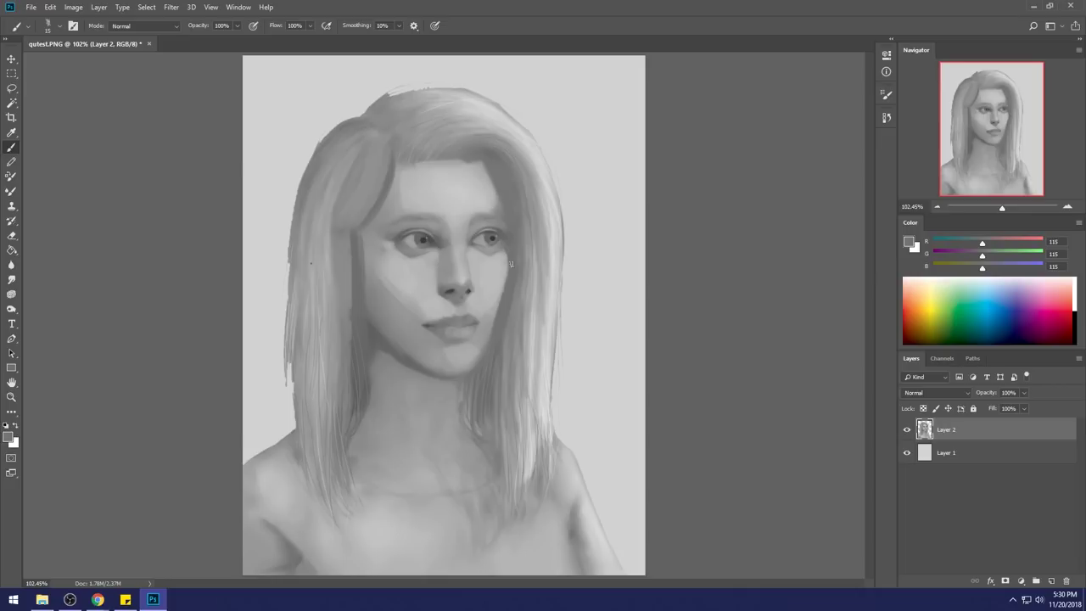
pyautogui.keyDown('alt'); pyautogui.click(511, 238); pyautogui.keyUp('alt')
pyautogui.keyDown('alt'); pyautogui.click(499, 237); pyautogui.keyUp('alt')
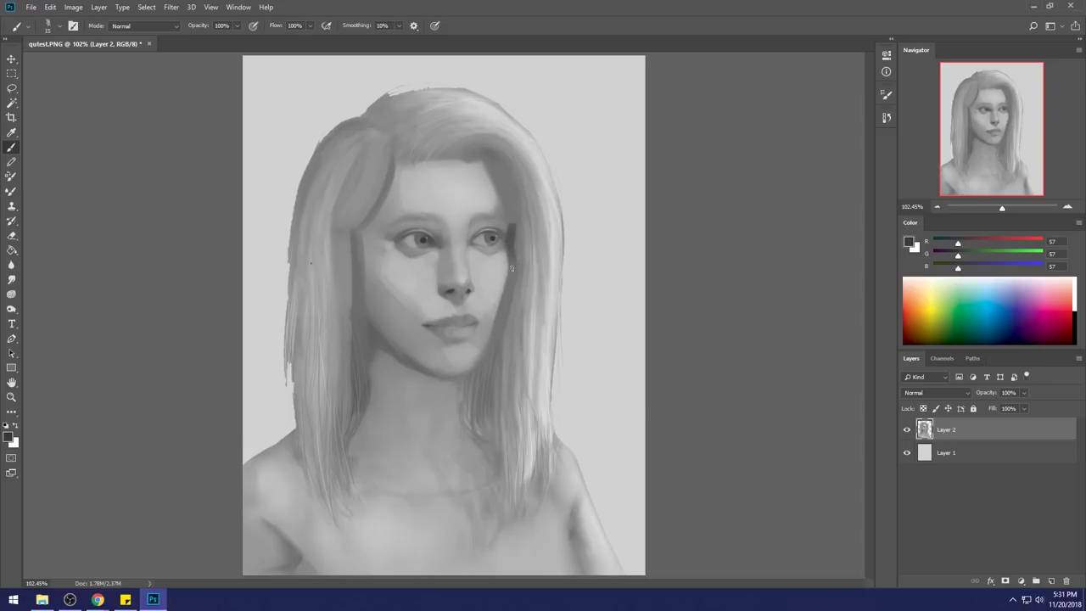
pyautogui.moveTo(512, 249); pyautogui.dragTo(508, 297)
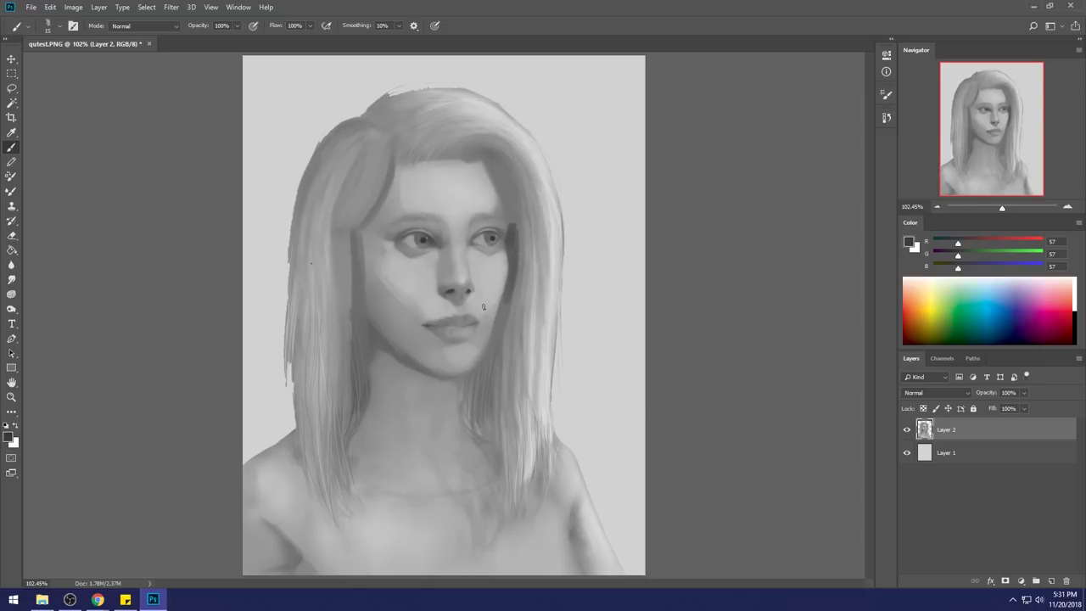
# Darken the hair edge beside the right eye with a sampled darker grey, then load light grey (182).
pyautogui.keyDown('alt'); pyautogui.click(510, 249); pyautogui.keyUp('alt')
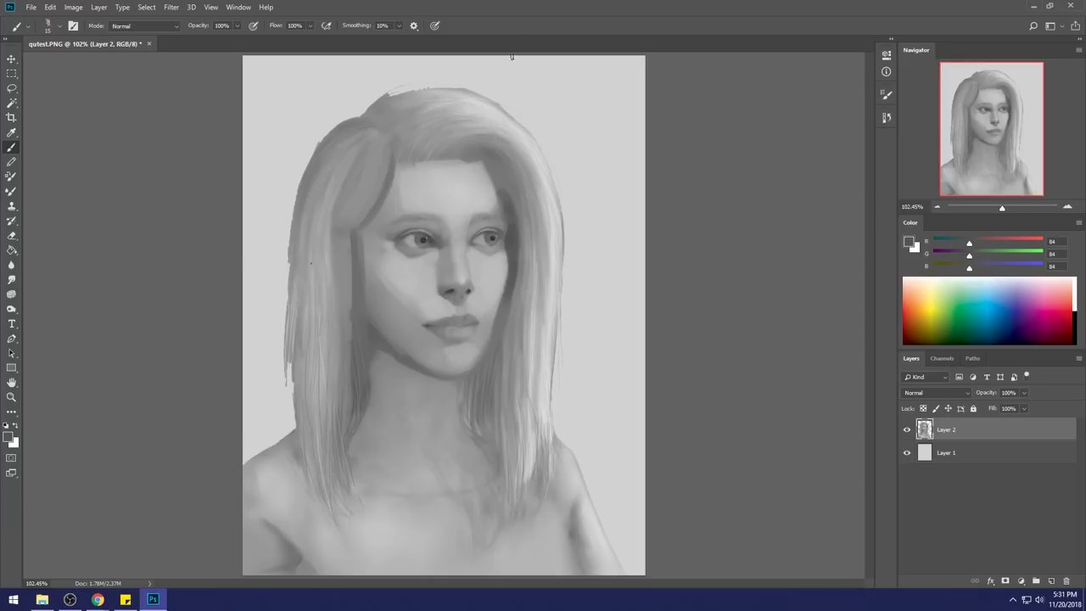
pyautogui.keyDown('alt'); pyautogui.click(502, 227); pyautogui.keyUp('alt')
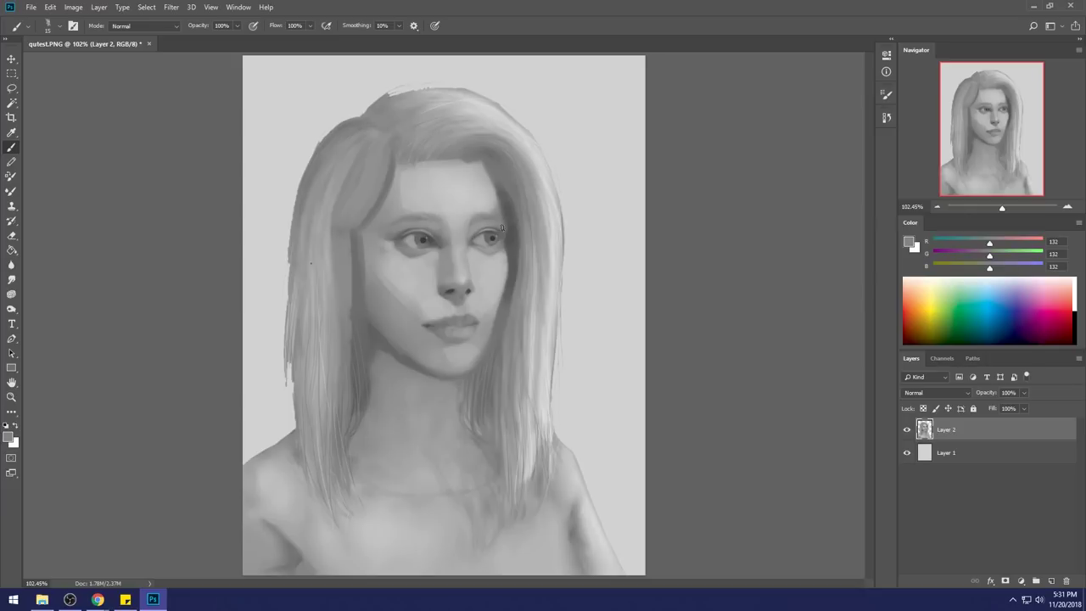
pyautogui.keyDown('alt'); pyautogui.click(487, 184); pyautogui.keyUp('alt')
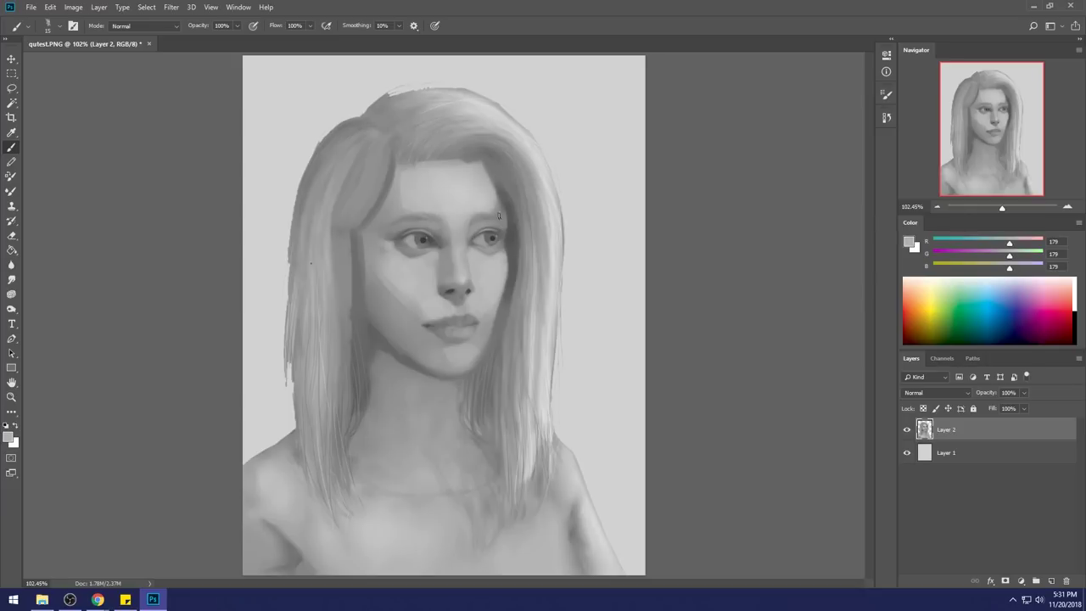
pyautogui.keyDown('alt'); pyautogui.click(507, 199); pyautogui.keyUp('alt')
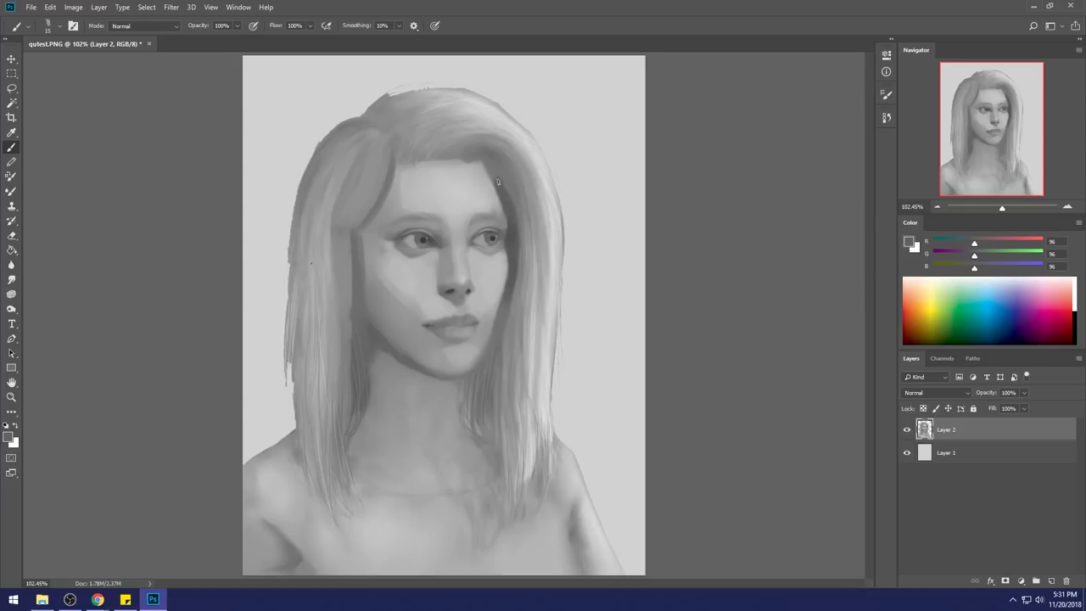
pyautogui.moveTo(501, 190); pyautogui.dragTo(512, 239)
pyautogui.keyDown('alt'); pyautogui.click(420, 262); pyautogui.keyUp('alt')
pyautogui.press('w')
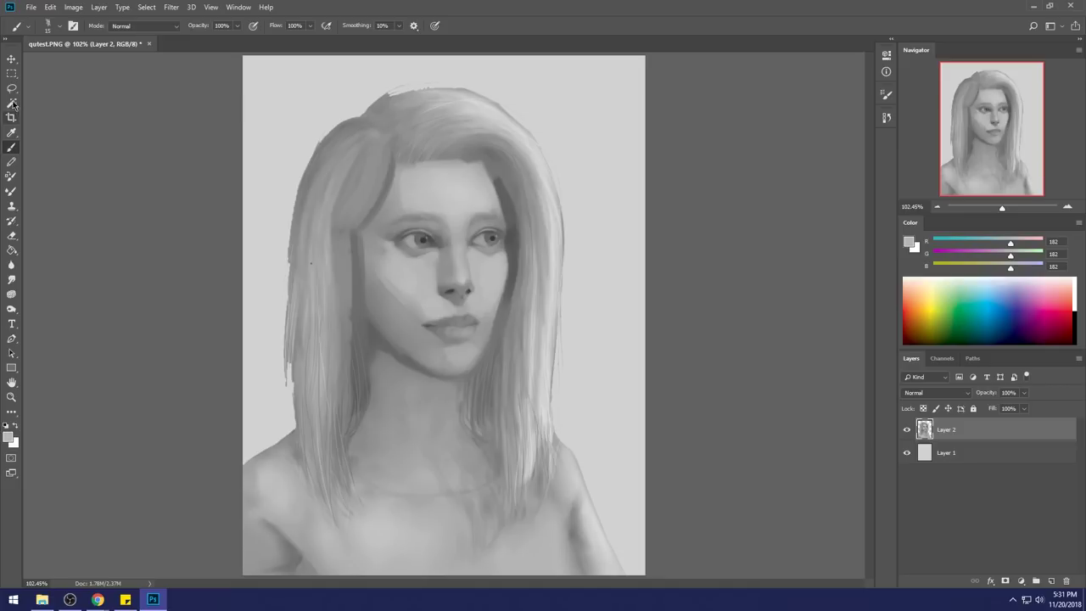
# Select both eye whites with the Magic Wand, trimming extra areas with the Lasso.
pyautogui.press('shift')
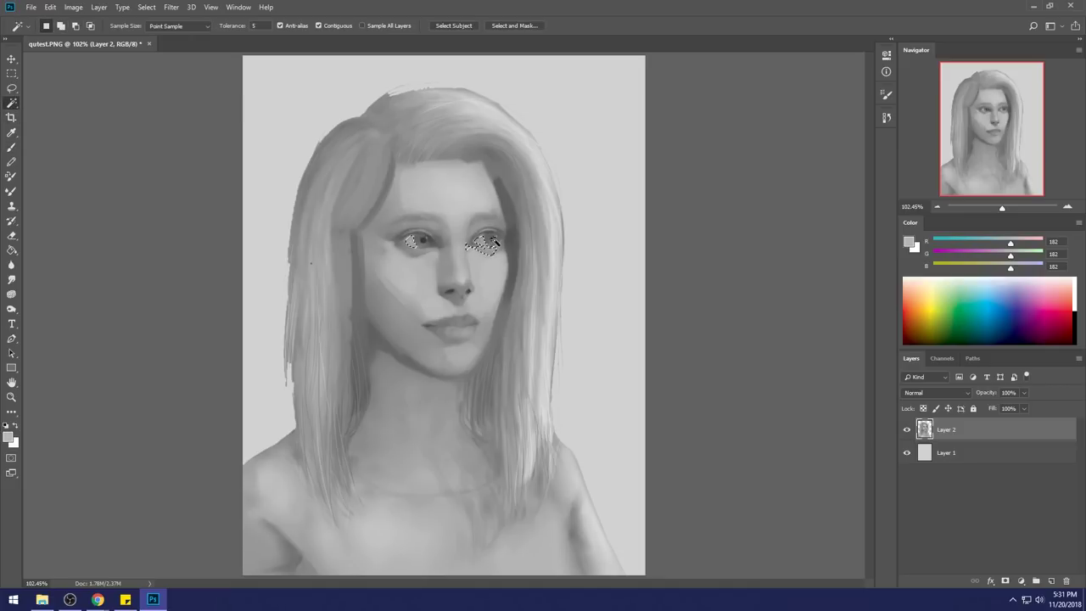
pyautogui.keyDown('shift'); pyautogui.click(491, 248); pyautogui.keyUp('shift')
pyautogui.press('l')
pyautogui.press('alt')
pyautogui.moveTo(460, 244)
pyautogui.mouseDown()
pyautogui.moveTo(512, 264)
pyautogui.moveTo(504, 246)
pyautogui.moveTo(463, 246)
pyautogui.mouseUp()
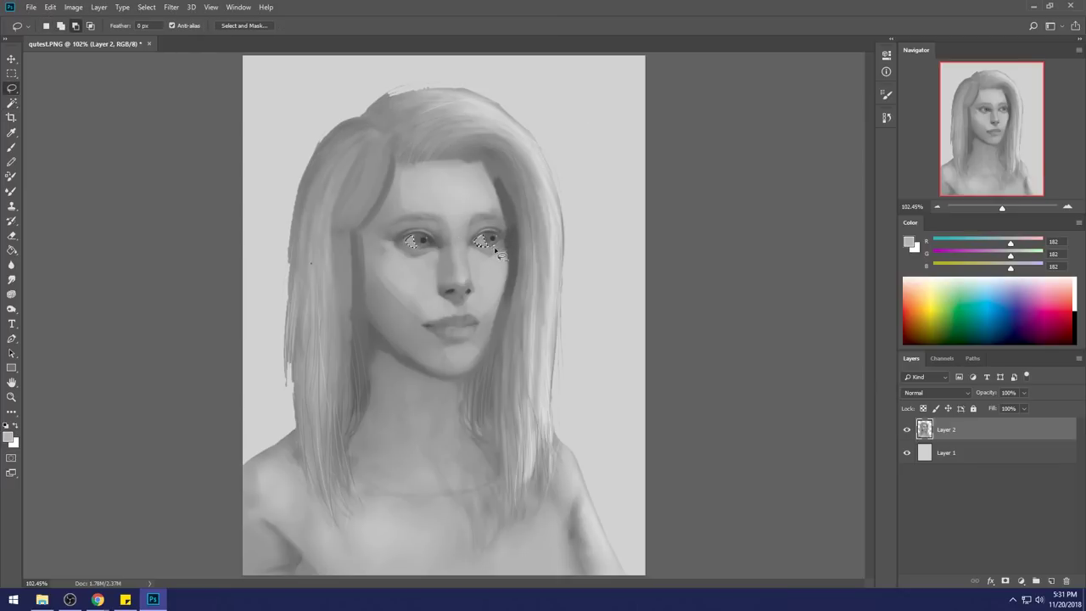
pyautogui.hotkey('ctrl', 'd')
# Raise Hue/Saturation Lightness on the eye-white selection, apply it, and deselect.
pyautogui.hotkey('ctrl', 'u')
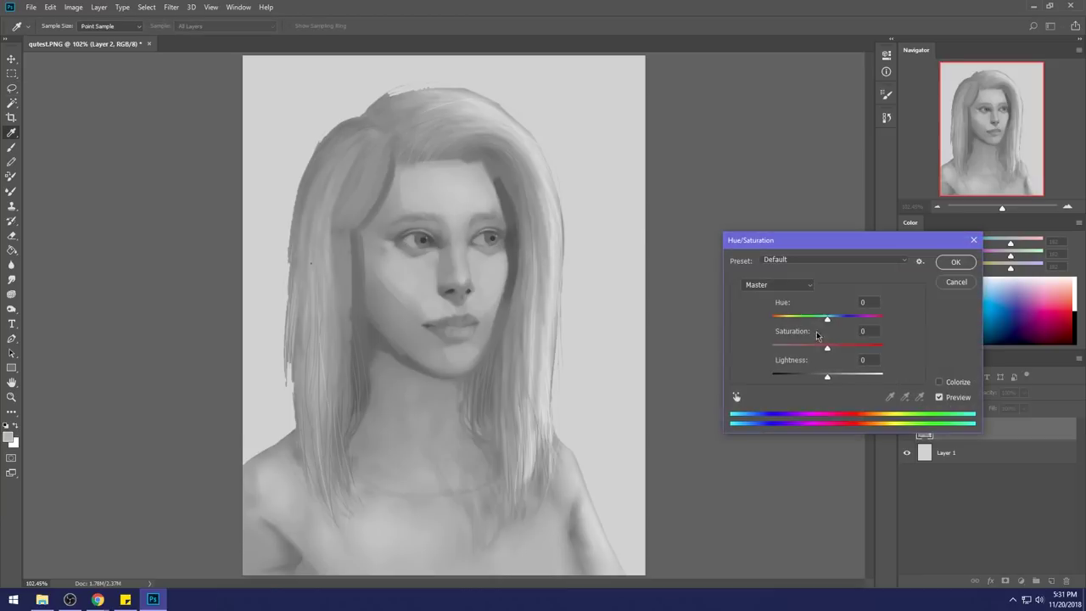
pyautogui.moveTo(826, 377); pyautogui.dragTo(846, 377)
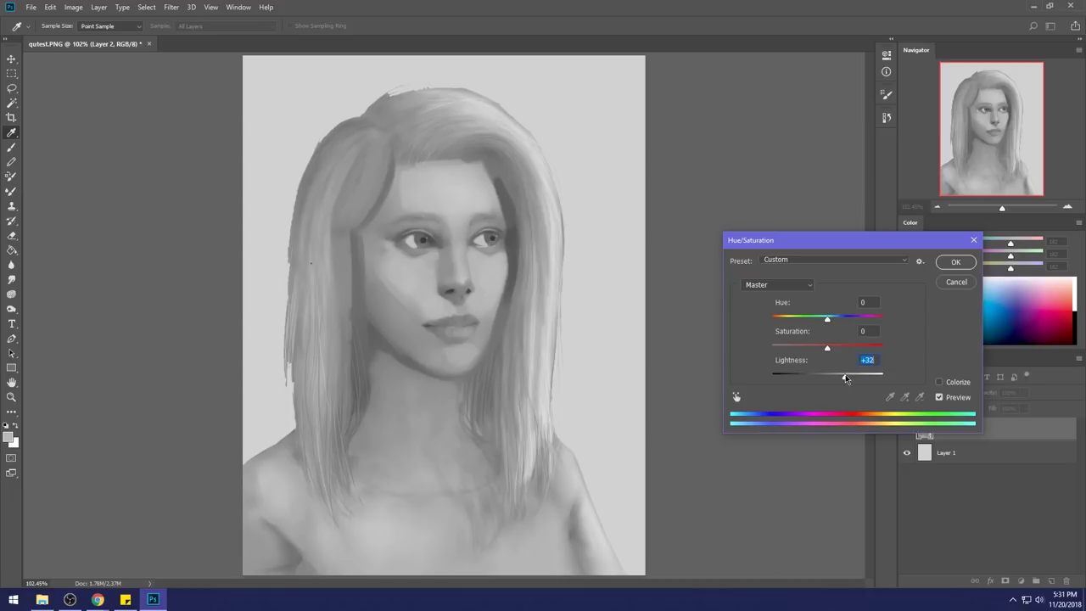
pyautogui.click(955, 261)
pyautogui.rightClick(455, 233)
pyautogui.click(472, 237)
pyautogui.press('b')
pyautogui.click(908, 243)
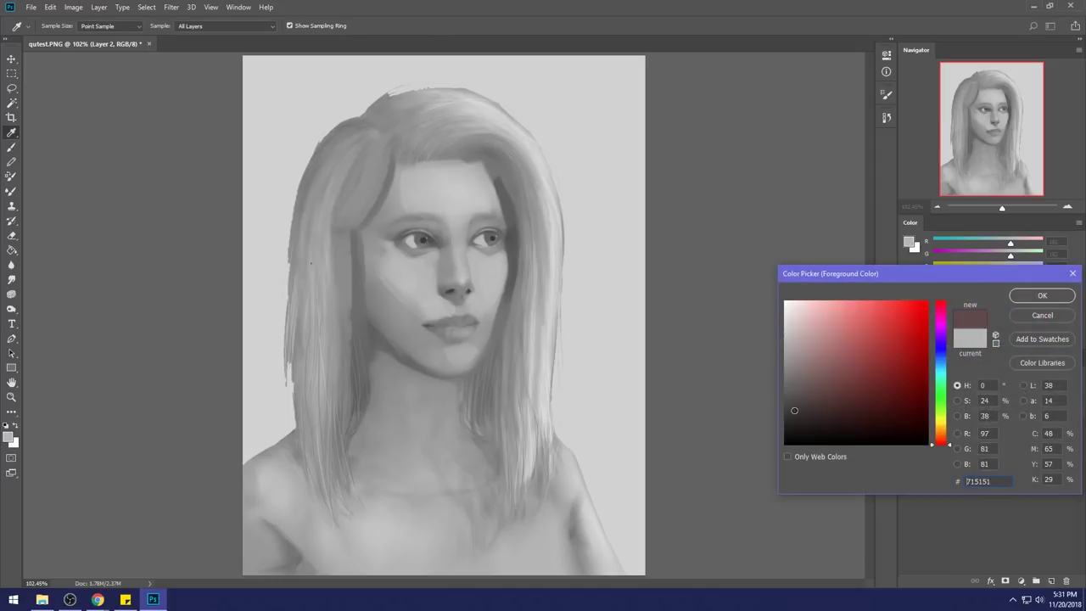
# Set the foreground to black and paint enlarged solid pupils in both eyes.
pyautogui.click(1042, 295)
pyautogui.press('z')
pyautogui.moveTo(571, 290); pyautogui.dragTo(374, 227)
pyautogui.press('b')
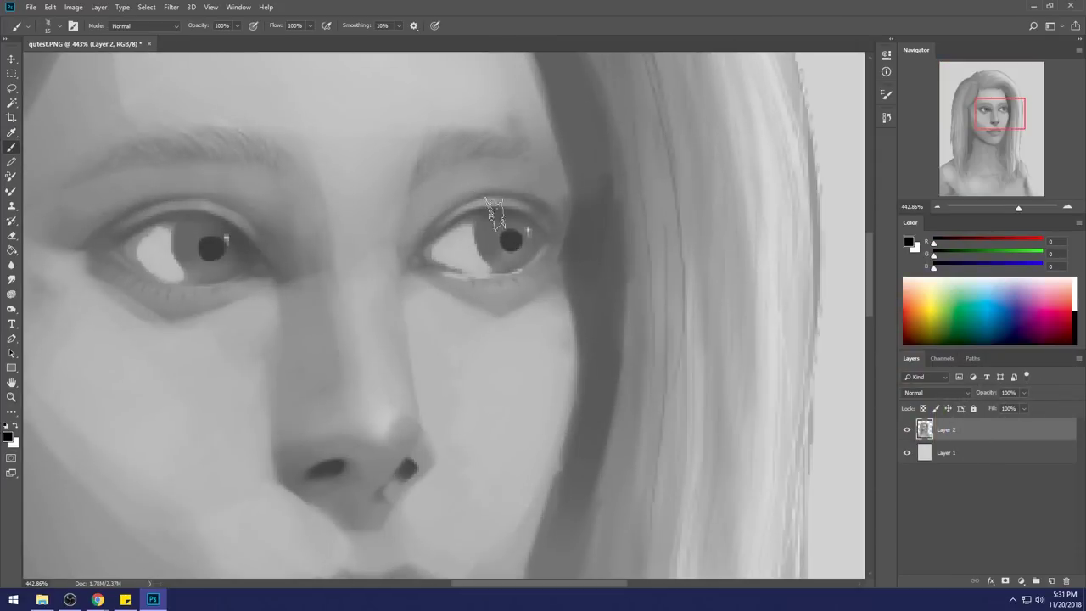
pyautogui.moveTo(513, 241); pyautogui.dragTo(503, 240)
pyautogui.moveTo(209, 248)
pyautogui.mouseDown()
pyautogui.moveTo(215, 236)
pyautogui.moveTo(213, 246)
pyautogui.moveTo(202, 237)
pyautogui.mouseUp()
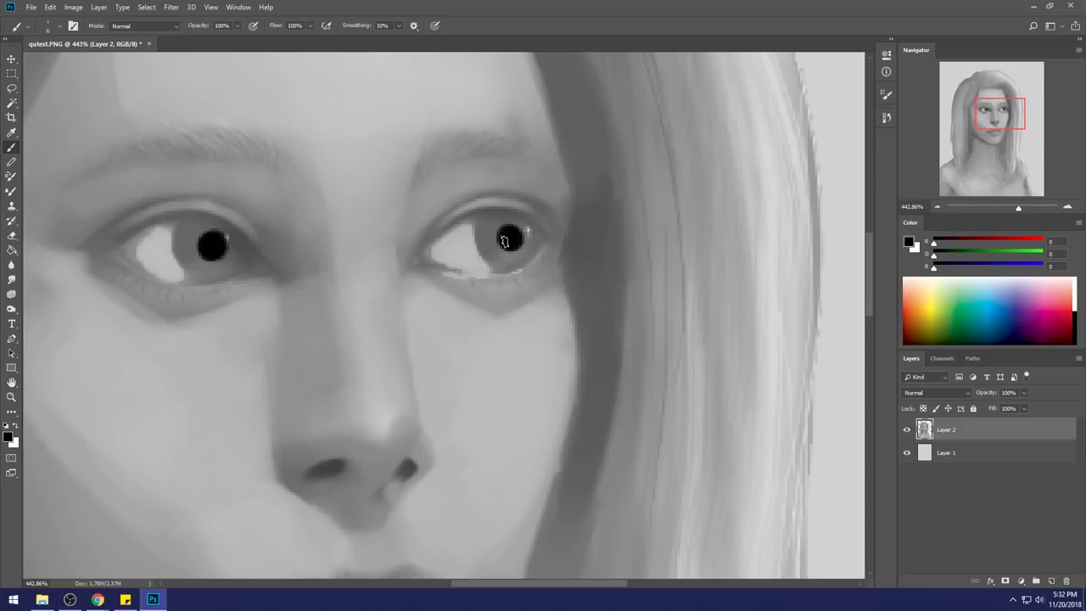
pyautogui.moveTo(504, 230); pyautogui.dragTo(509, 232)
pyautogui.hotkey('ctrl', '0')
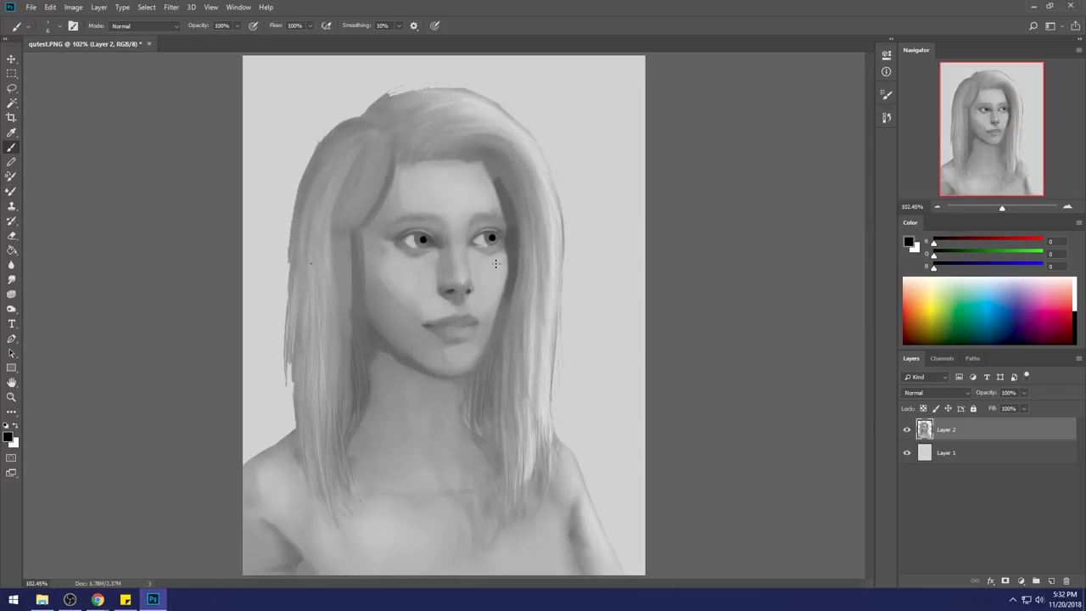
pyautogui.keyDown('alt'); pyautogui.click(416, 248); pyautogui.keyUp('alt')
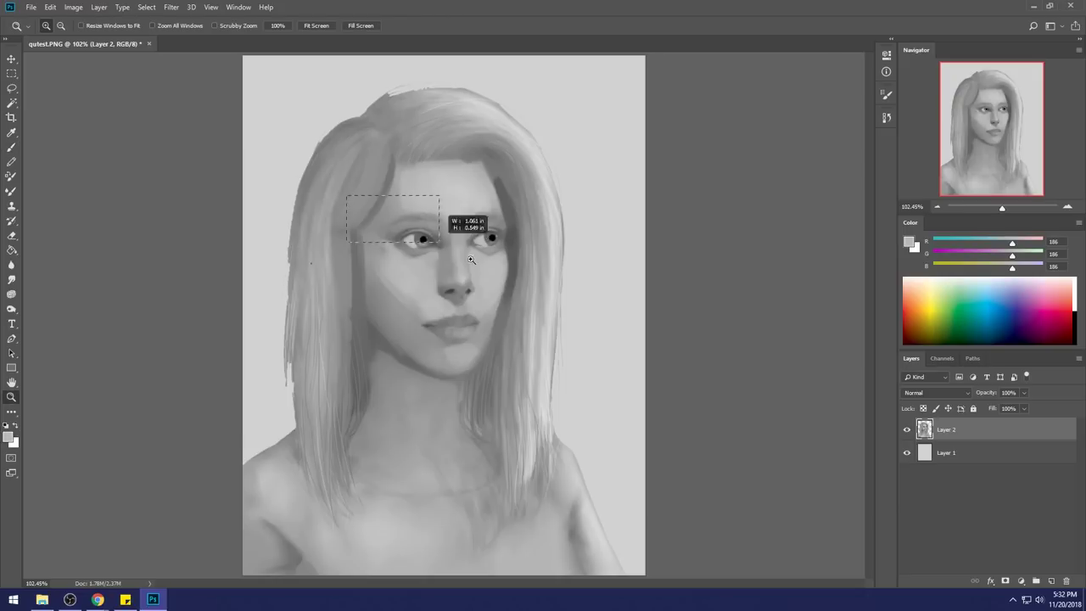
# Zoom in on the eyes and sample greys from both irises.
pyautogui.moveTo(365, 195); pyautogui.dragTo(549, 122)
pyautogui.keyDown('alt'); pyautogui.click(594, 265); pyautogui.keyUp('alt')
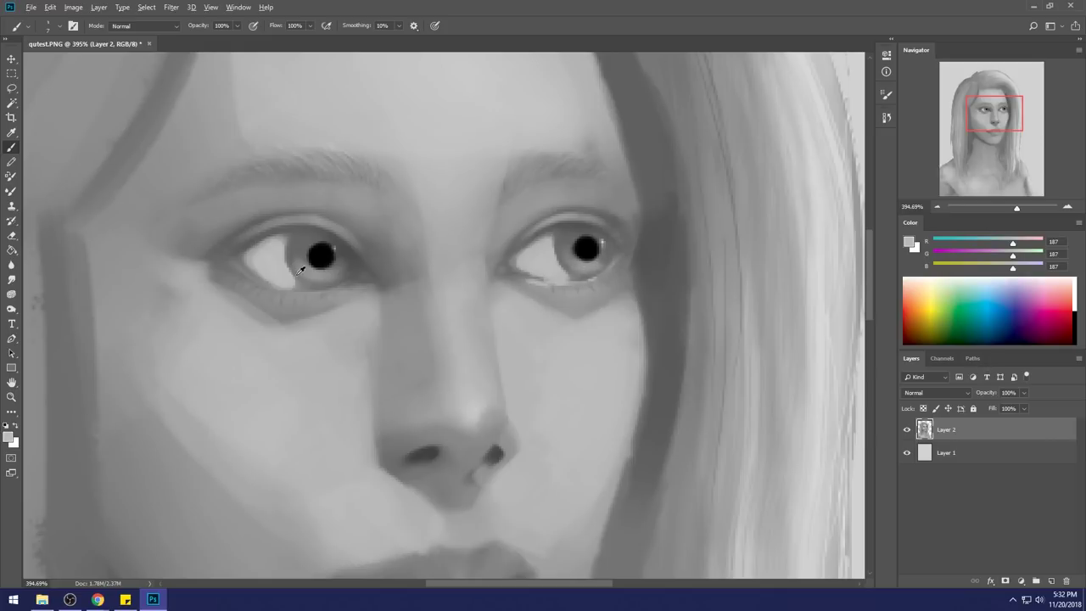
pyautogui.keyDown('alt'); pyautogui.click(300, 272); pyautogui.keyUp('alt')
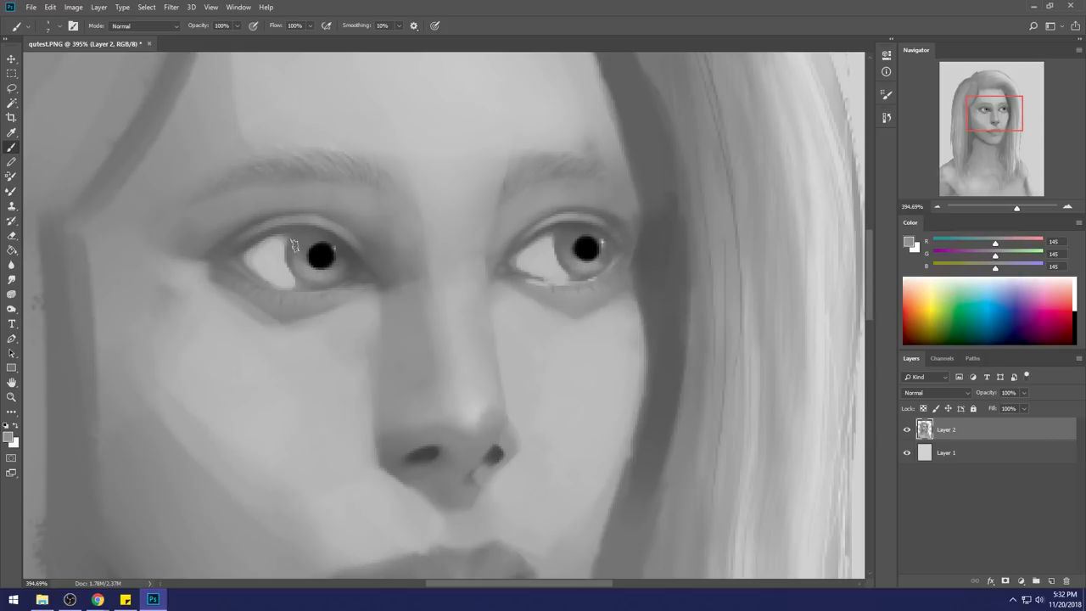
pyautogui.keyDown('alt'); pyautogui.click(578, 250); pyautogui.keyUp('alt')
pyautogui.keyDown('alt'); pyautogui.click(572, 251); pyautogui.keyUp('alt')
pyautogui.keyDown('alt'); pyautogui.click(589, 248); pyautogui.keyUp('alt')
# Set the foreground to pure white (255) and dab a catchlight on the right pupil.
pyautogui.click(910, 244)
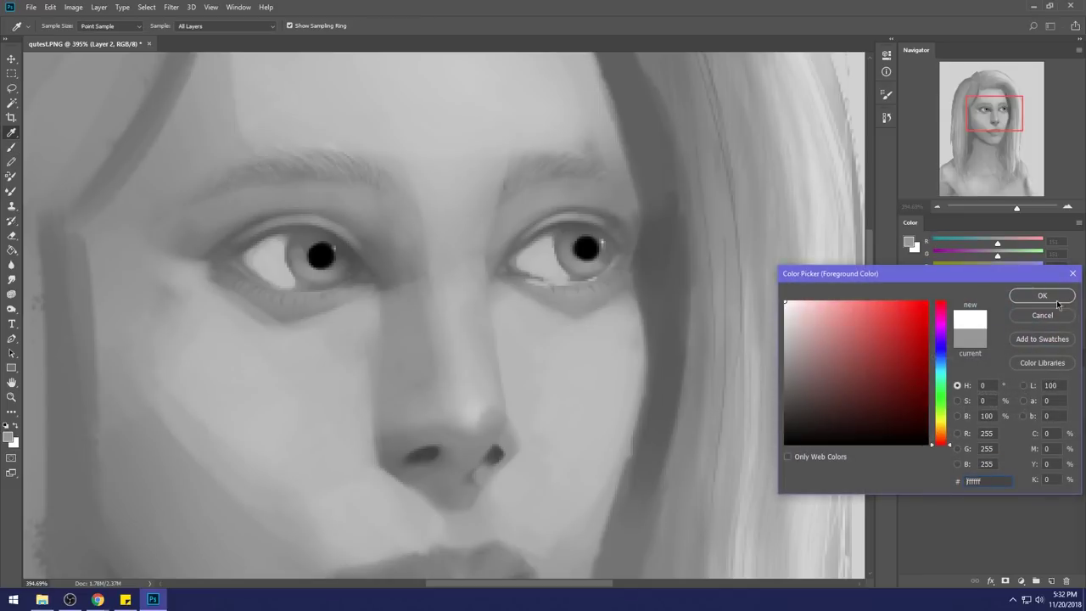
pyautogui.click(1056, 301)
pyautogui.click(569, 245)
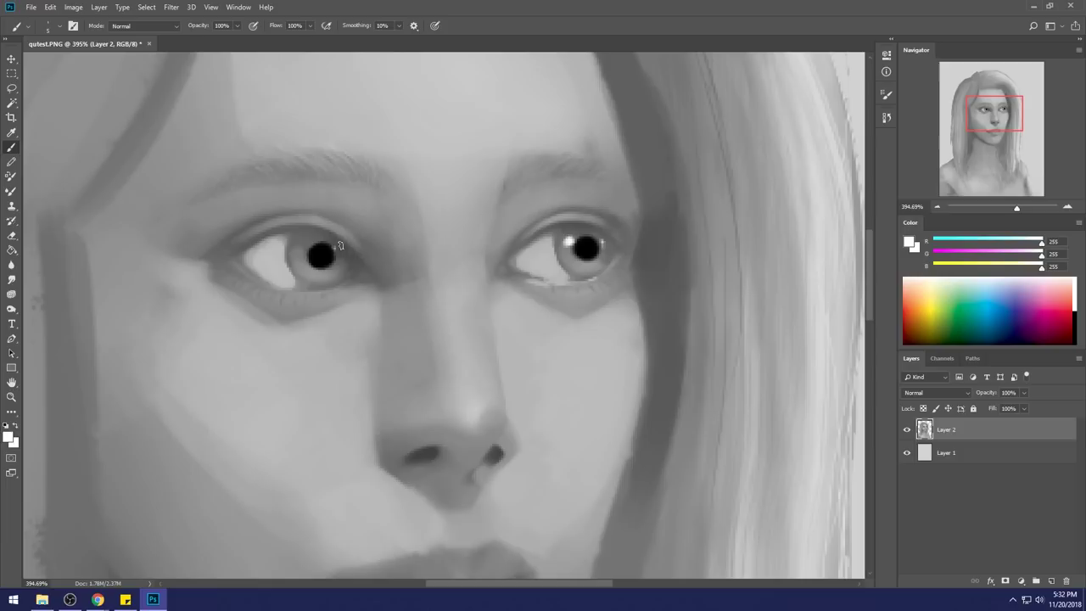
pyautogui.hotkey('ctrl', '0')
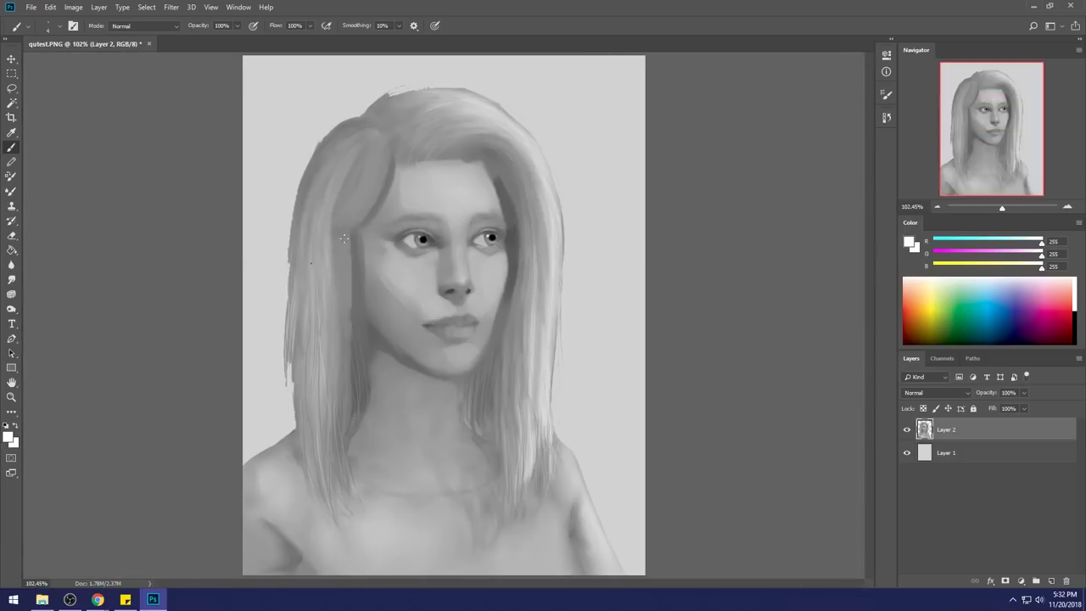
# Choose a smaller soft brush tip.
pyautogui.rightClick(517, 219)
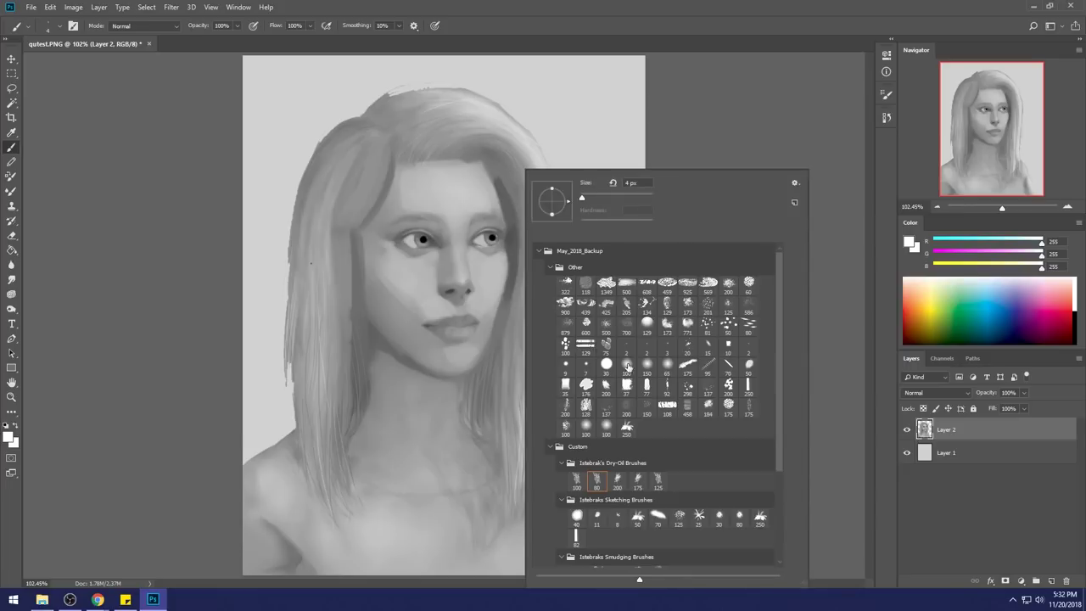
pyautogui.click(778, 109)
pyautogui.press('[')
pyautogui.press('[')
pyautogui.press('[')
pyautogui.press('[')
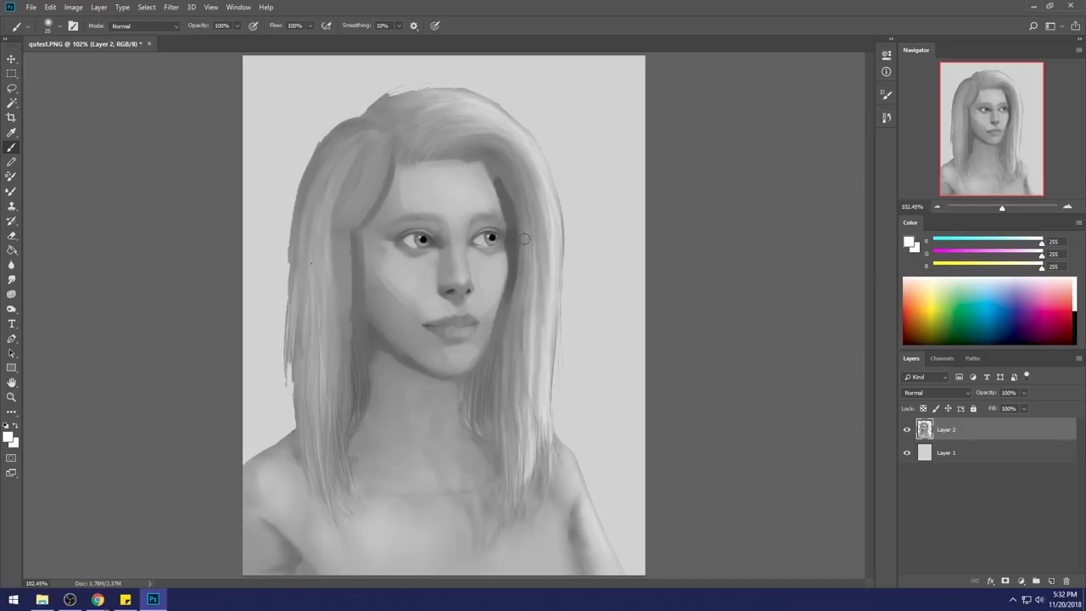
# Set the painting colour to pure white in the Color Picker.
pyautogui.keyDown('alt'); pyautogui.click(489, 234); pyautogui.keyUp('alt')
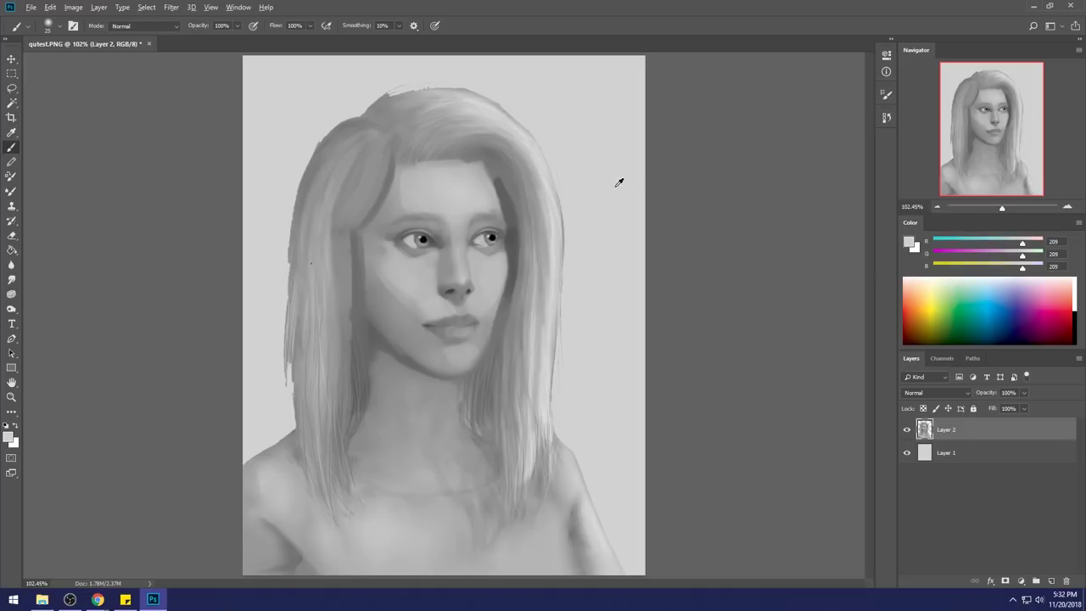
pyautogui.click(910, 242)
pyautogui.click(785, 301)
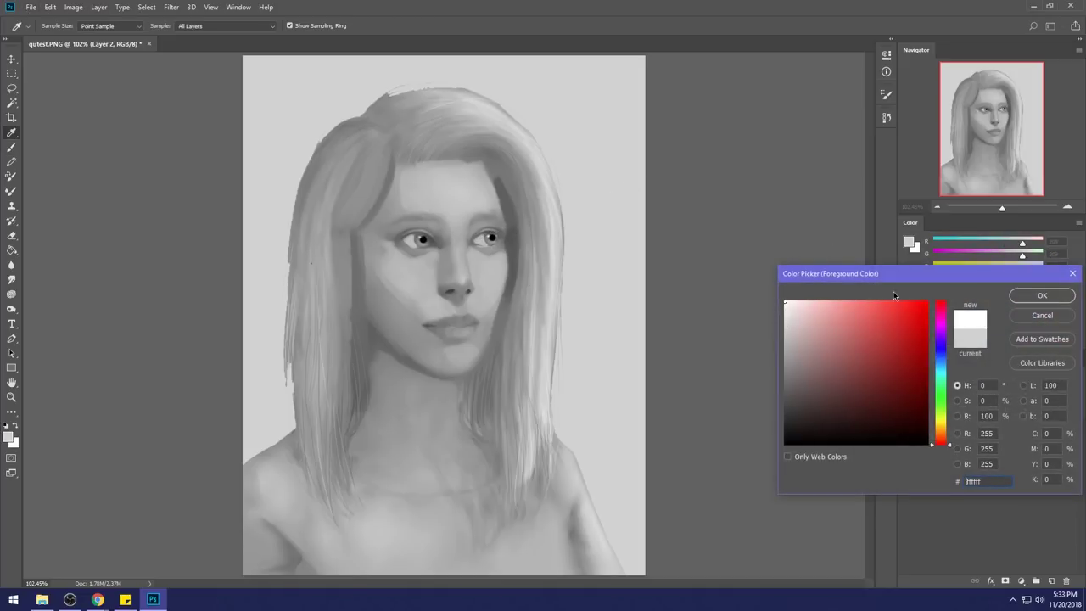
pyautogui.click(1041, 296)
# Lower the brush opacity to 48% and pick a different soft brush tip.
pyautogui.press('b')
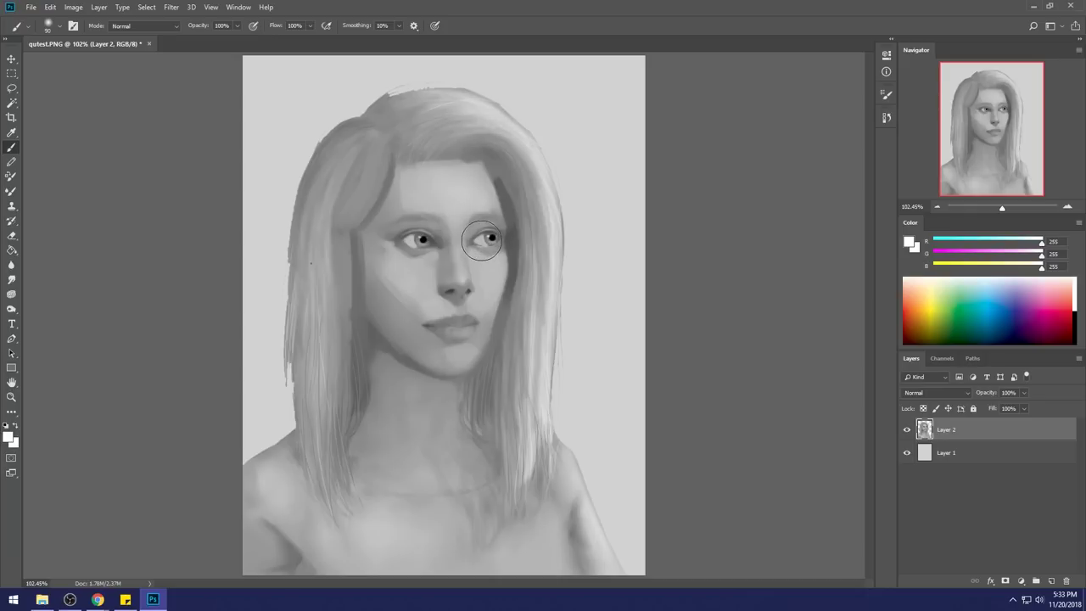
pyautogui.moveTo(238, 26); pyautogui.dragTo(209, 40)
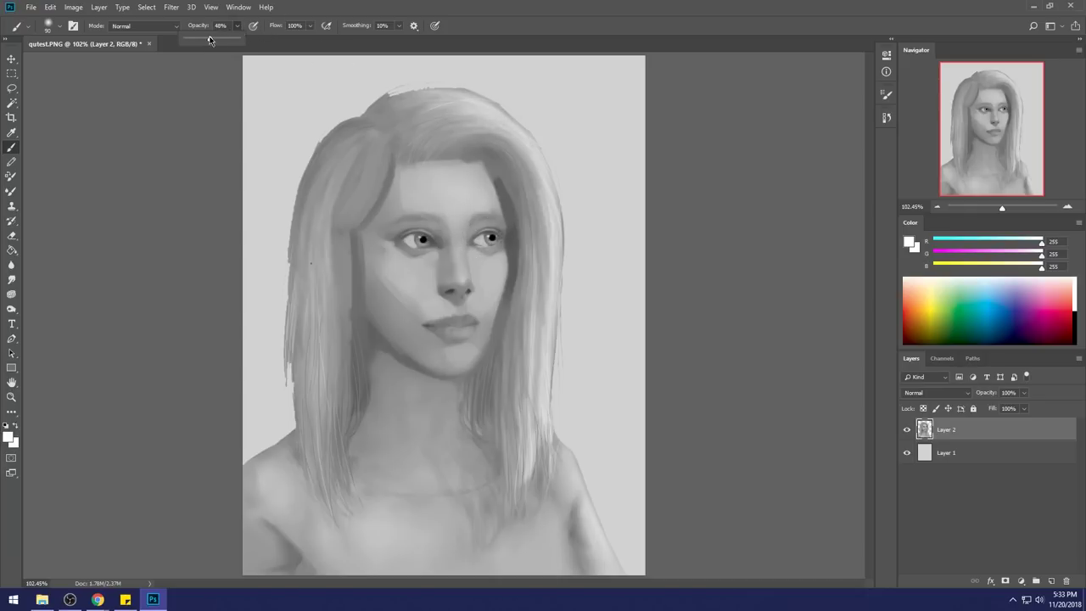
pyautogui.click(483, 243)
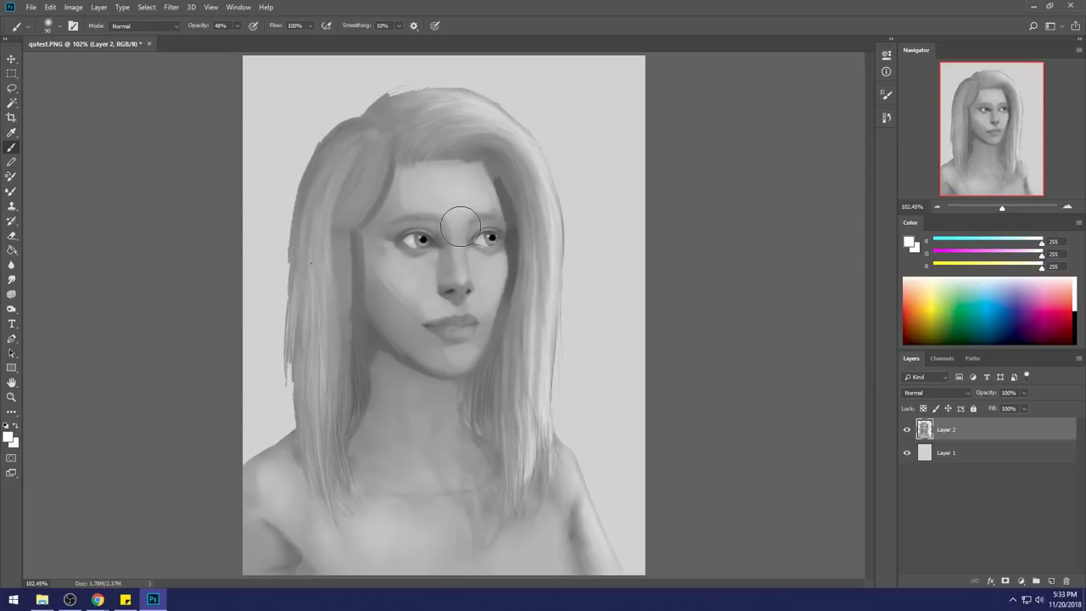
pyautogui.rightClick(551, 291)
pyautogui.doubleClick(640, 367)
# Sample a light grey (184) from the face and zoom in on the eyes.
pyautogui.keyDown('alt'); pyautogui.click(480, 265); pyautogui.keyUp('alt')
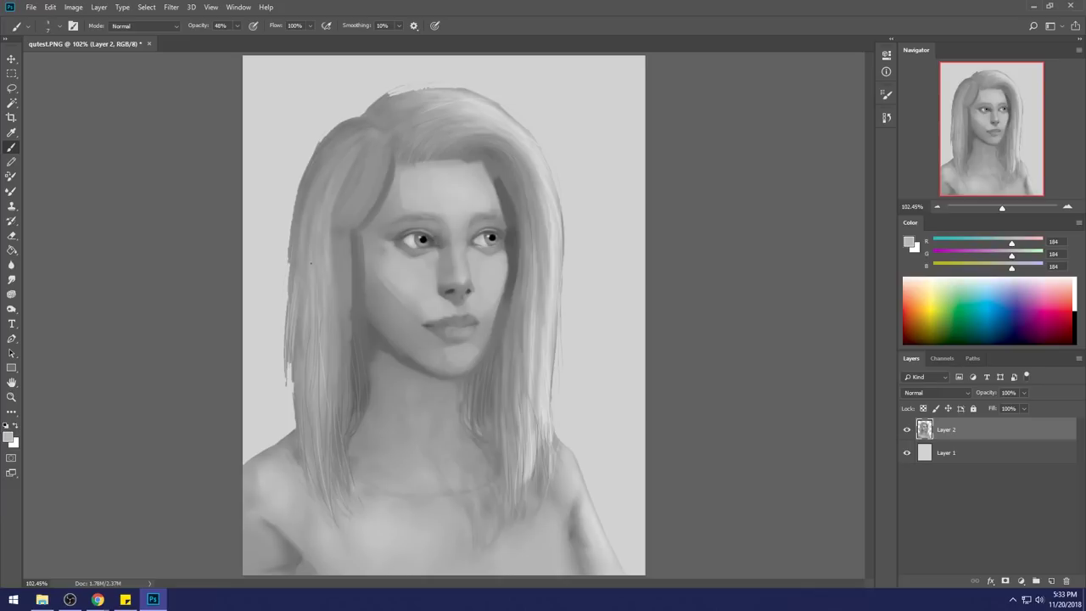
pyautogui.hotkey('ctrl', 'space')
pyautogui.moveTo(365, 197); pyautogui.dragTo(557, 290)
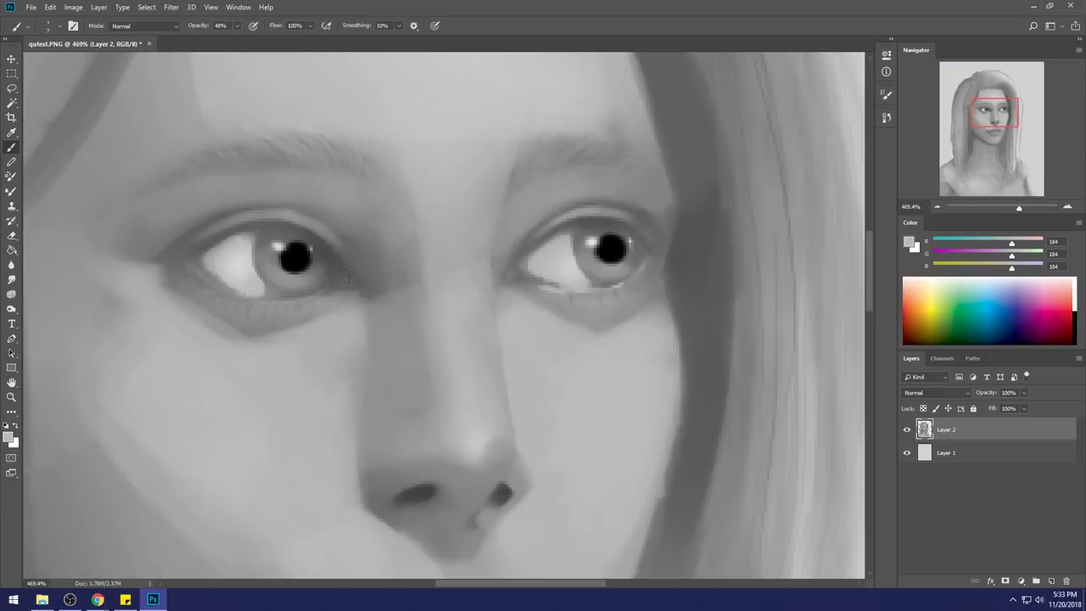
# Brighten both eyes' corners with light-grey dabs, then sample background grey 210.
pyautogui.click(343, 279)
pyautogui.click(517, 272)
pyautogui.keyDown('alt'); pyautogui.click(394, 87); pyautogui.keyUp('alt')
pyautogui.click(367, 270)
pyautogui.click(499, 267)
pyautogui.hotkey('ctrl', '0')
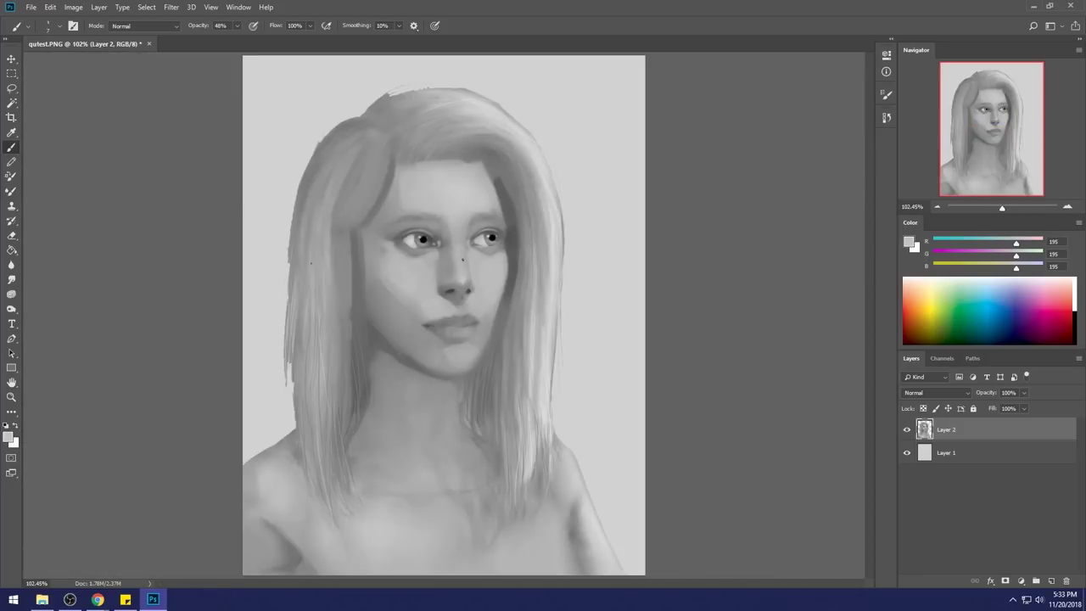
pyautogui.keyDown('alt'); pyautogui.click(615, 166); pyautogui.keyUp('alt')
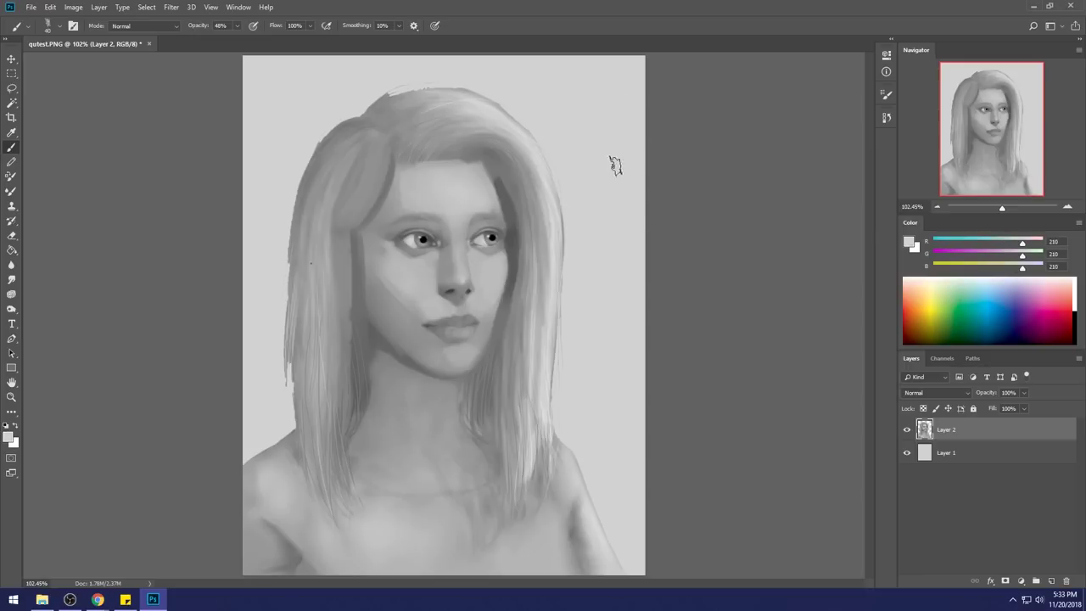
# Lighten Layer 1's background with Hue/Saturation Lightness +33.
pyautogui.click(960, 453)
pyautogui.hotkey('ctrl', 'u')
pyautogui.moveTo(827, 375); pyautogui.dragTo(842, 380)
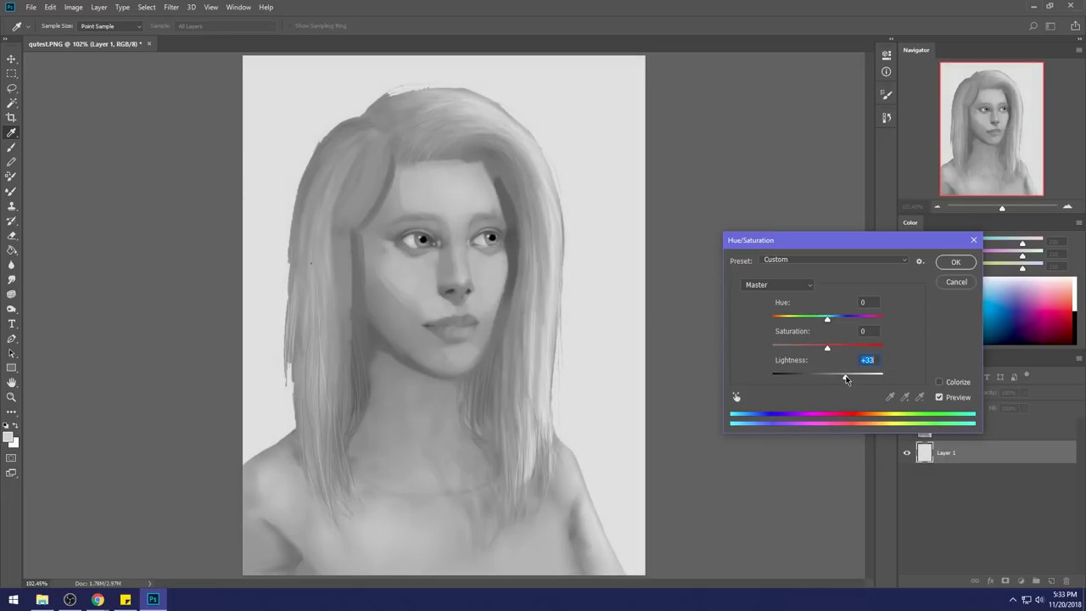
pyautogui.click(955, 262)
# On Layer 2, sample cheek greys and check mid grey 959595 as the foreground.
pyautogui.press('b')
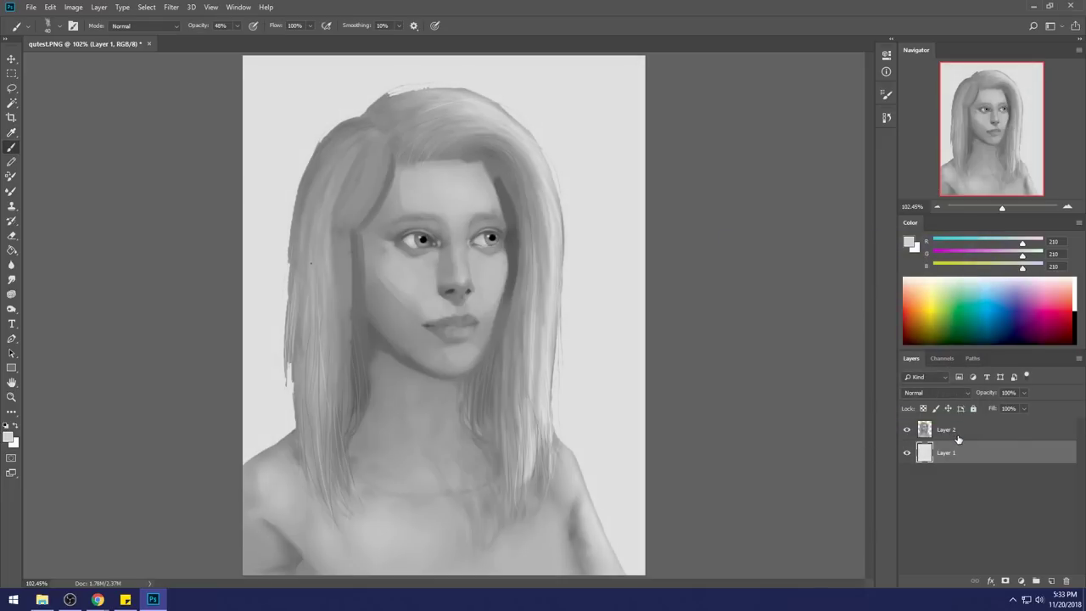
pyautogui.click(957, 431)
pyautogui.keyDown('alt'); pyautogui.click(381, 255); pyautogui.keyUp('alt')
pyautogui.keyDown('alt'); pyautogui.click(397, 263); pyautogui.keyUp('alt')
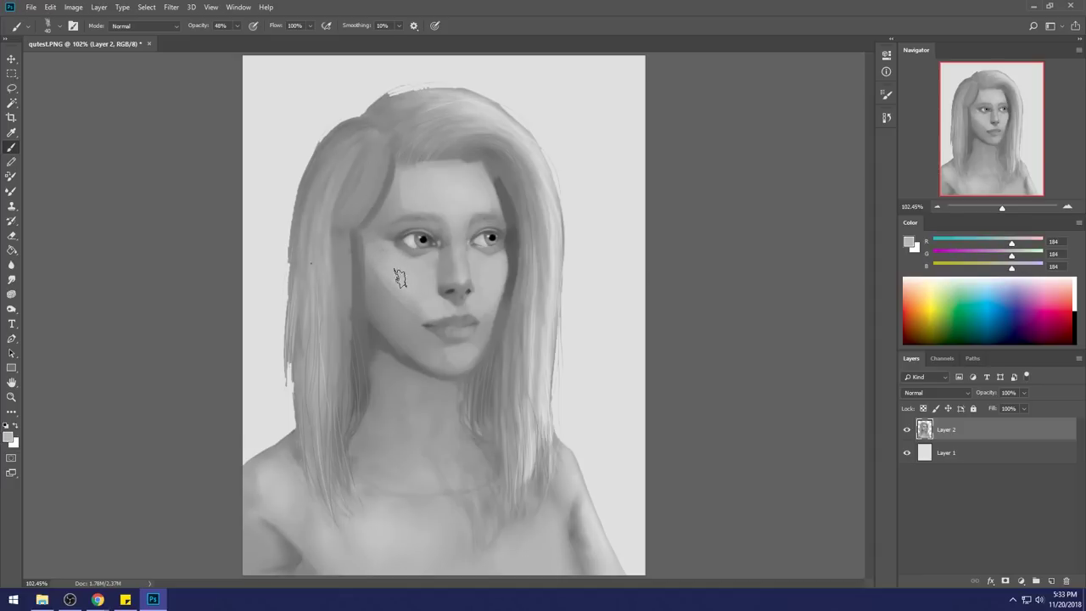
pyautogui.keyDown('alt'); pyautogui.click(399, 295); pyautogui.keyUp('alt')
pyautogui.click(11, 280)
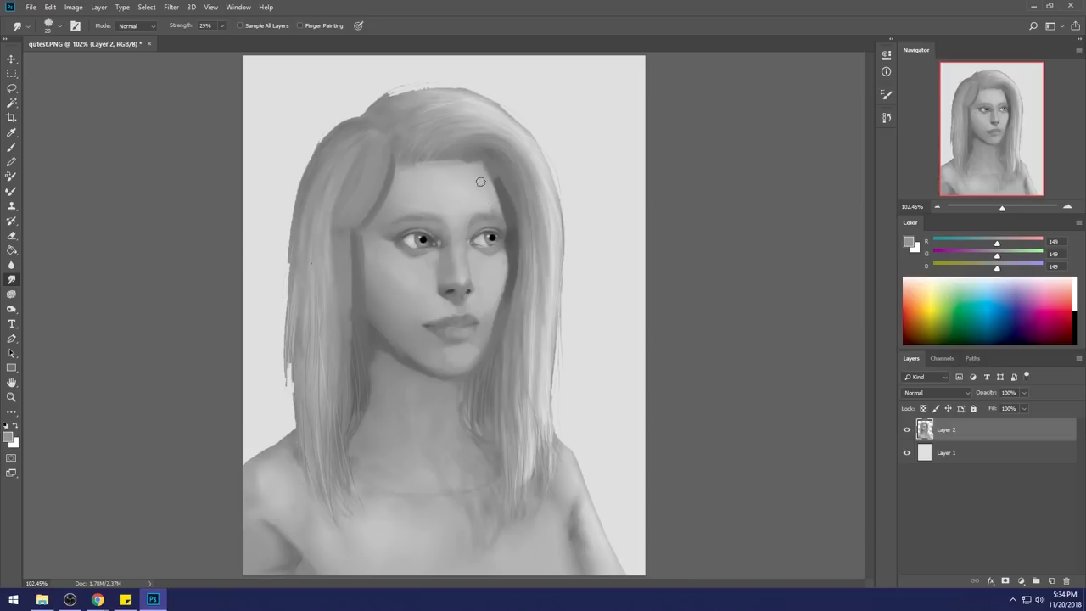
pyautogui.click(910, 243)
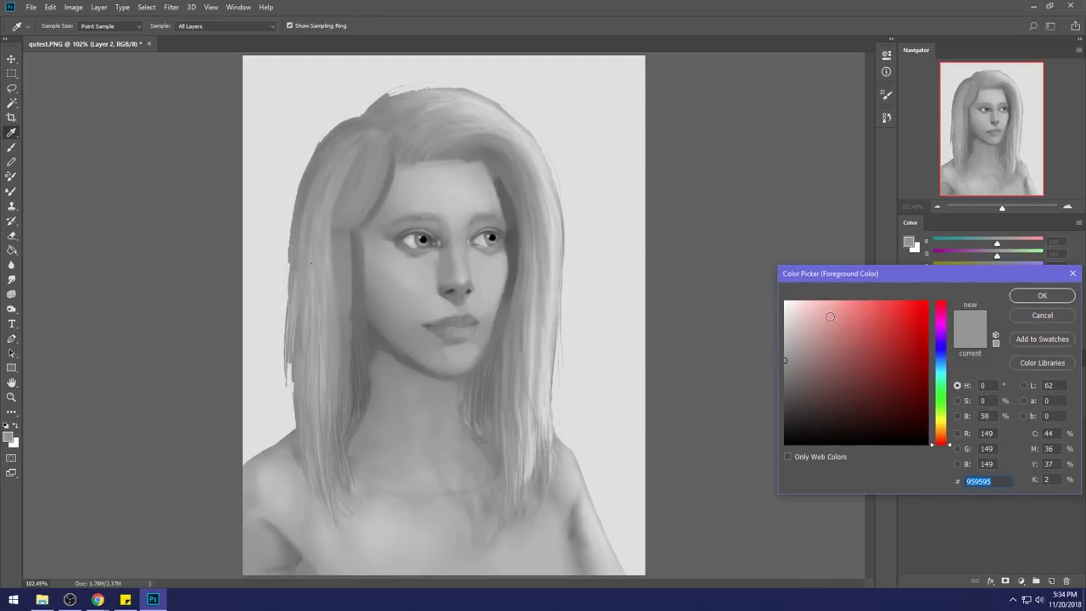
pyautogui.moveTo(827, 319)
pyautogui.mouseDown()
pyautogui.moveTo(814, 416)
pyautogui.moveTo(745, 464)
pyautogui.moveTo(779, 339)
pyautogui.moveTo(782, 360)
pyautogui.moveTo(775, 346)
pyautogui.mouseUp()
pyautogui.moveTo(789, 337)
pyautogui.mouseDown()
pyautogui.moveTo(774, 335)
pyautogui.moveTo(769, 371)
pyautogui.moveTo(785, 301)
pyautogui.moveTo(773, 399)
pyautogui.moveTo(785, 306)
pyautogui.moveTo(787, 426)
pyautogui.moveTo(771, 430)
pyautogui.moveTo(781, 433)
pyautogui.mouseUp()
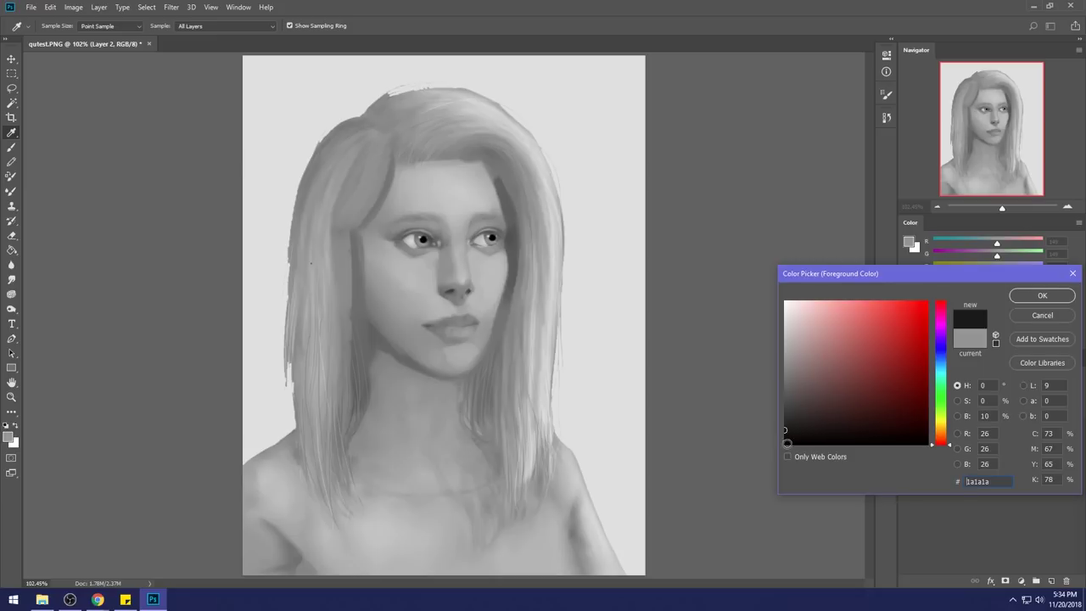
pyautogui.click(785, 310)
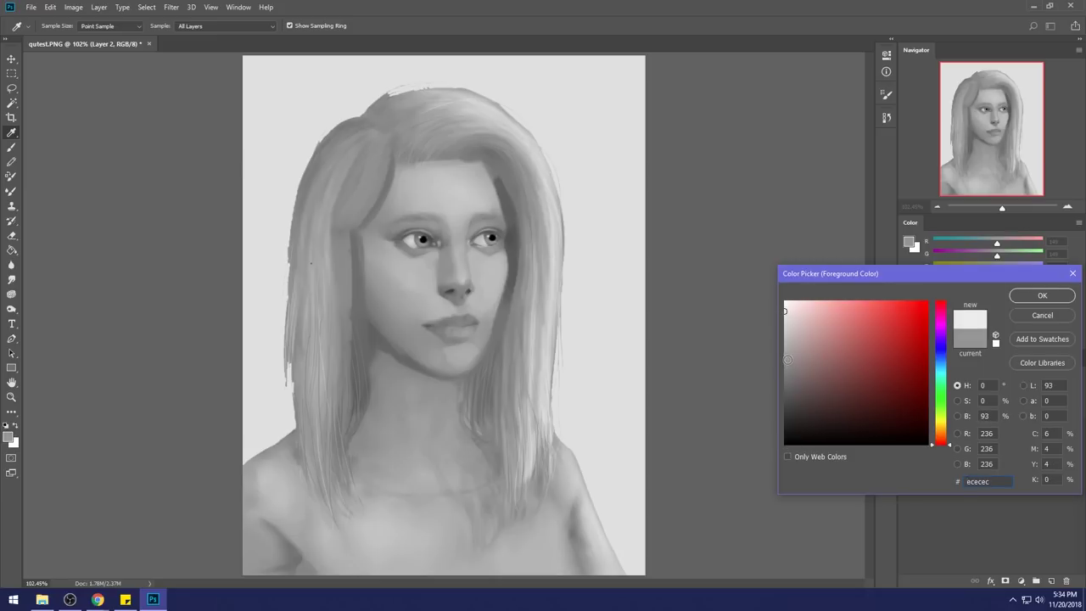
pyautogui.click(786, 364)
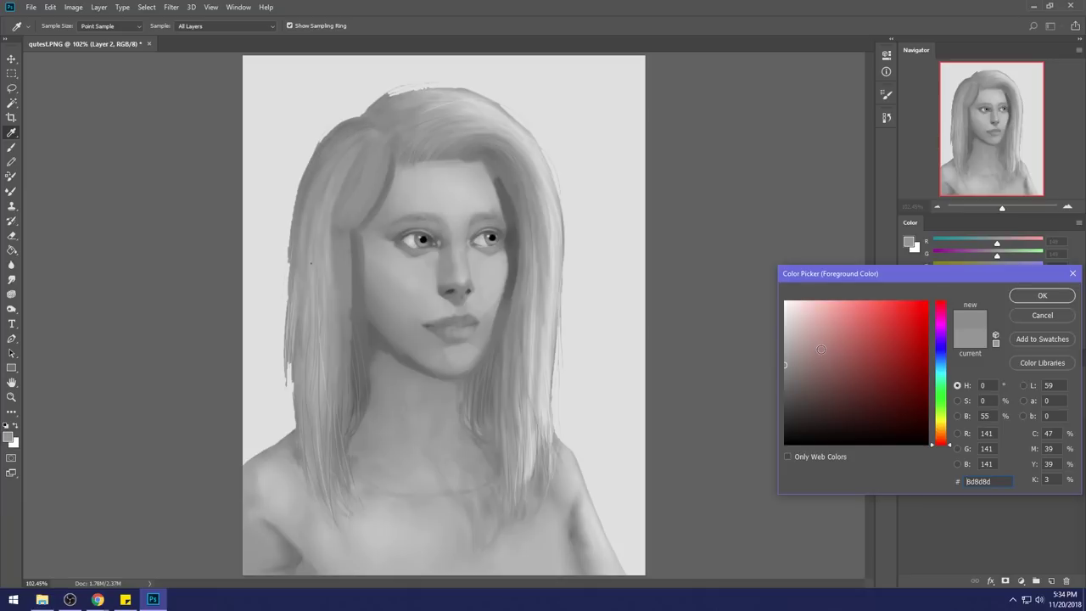
pyautogui.click(785, 426)
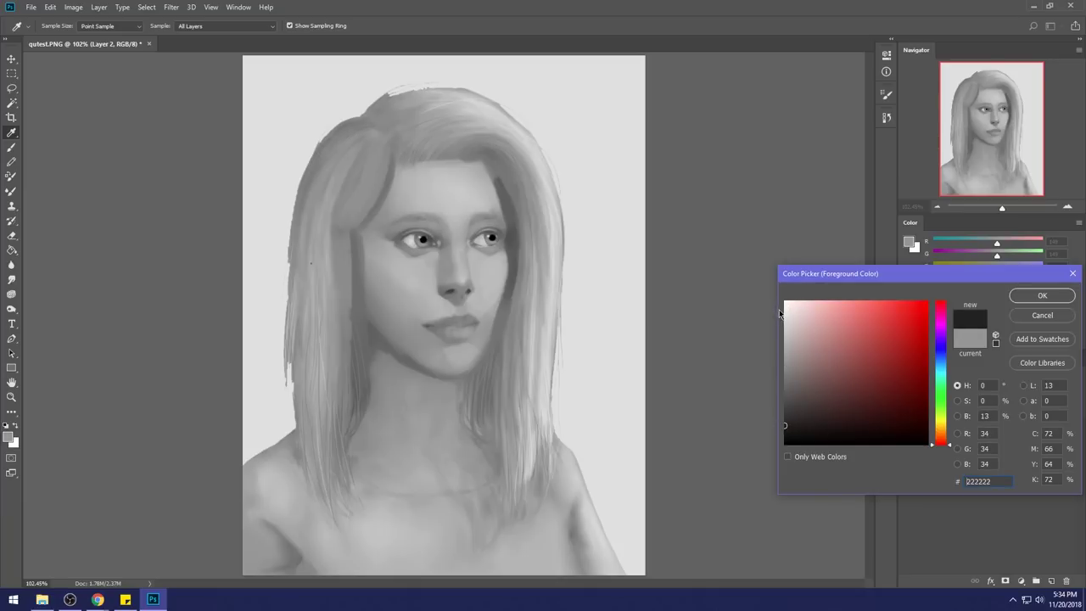
pyautogui.moveTo(795, 310); pyautogui.dragTo(773, 292)
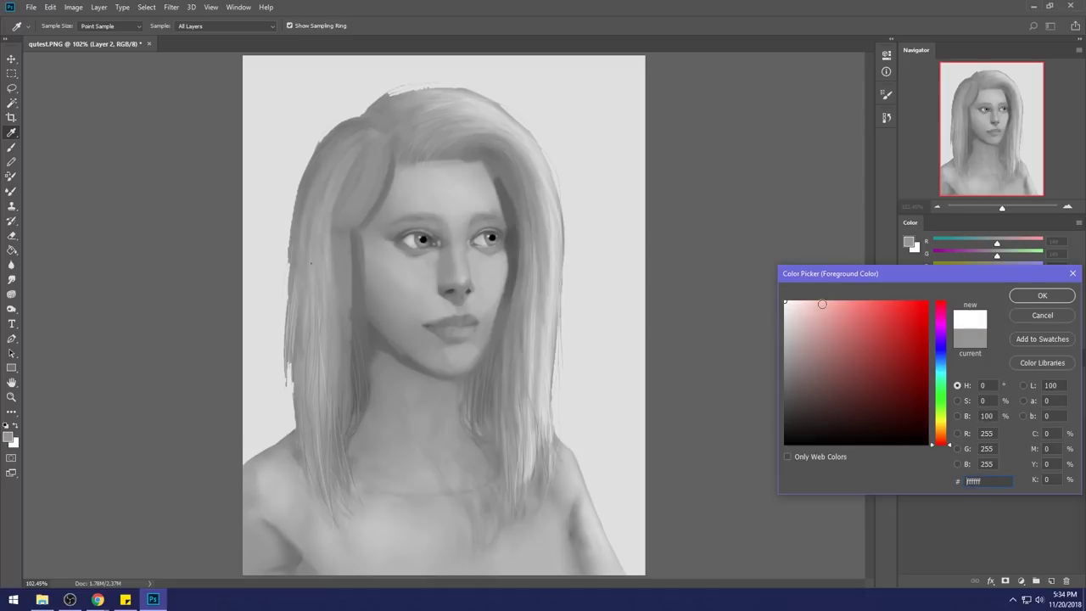
pyautogui.click(1055, 319)
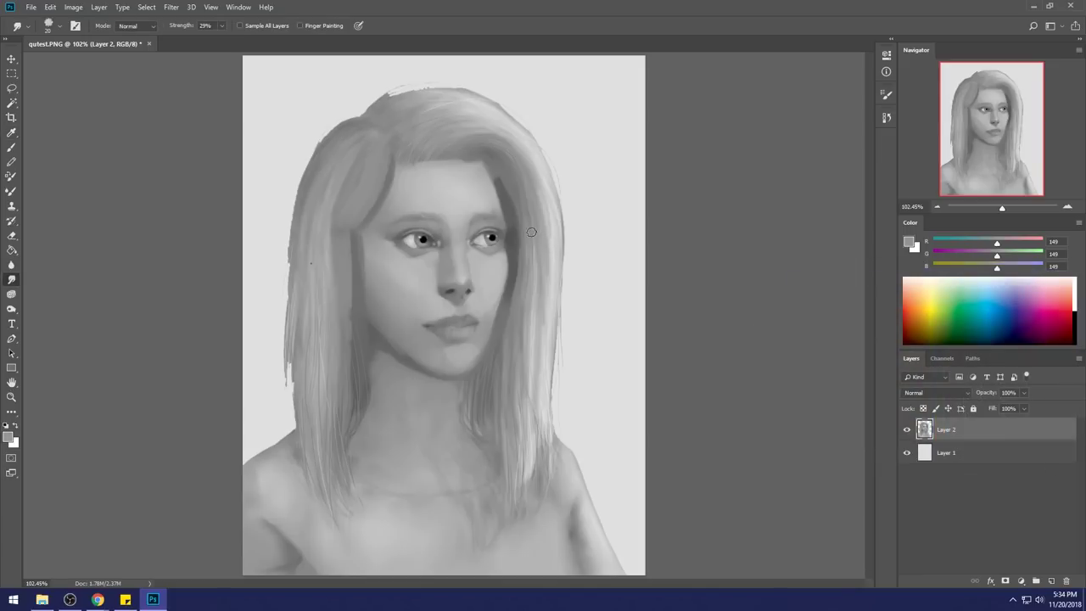
pyautogui.press('b')
# Lighten the skin above the right eye with a sampled forehead grey.
pyautogui.keyDown('alt'); pyautogui.click(465, 193); pyautogui.keyUp('alt')
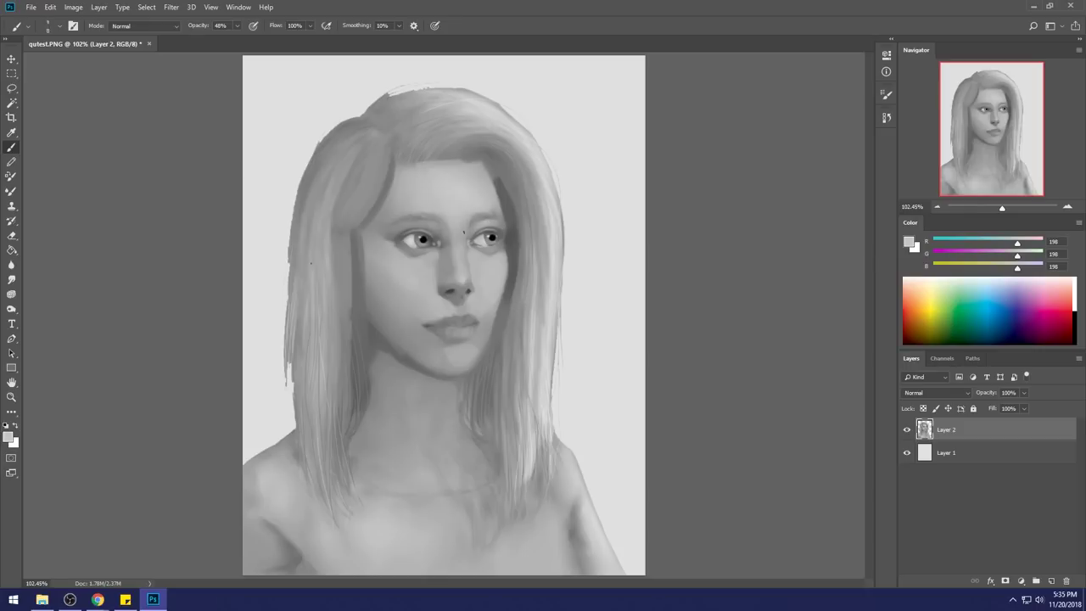
pyautogui.moveTo(434, 228); pyautogui.dragTo(428, 226)
pyautogui.press('z')
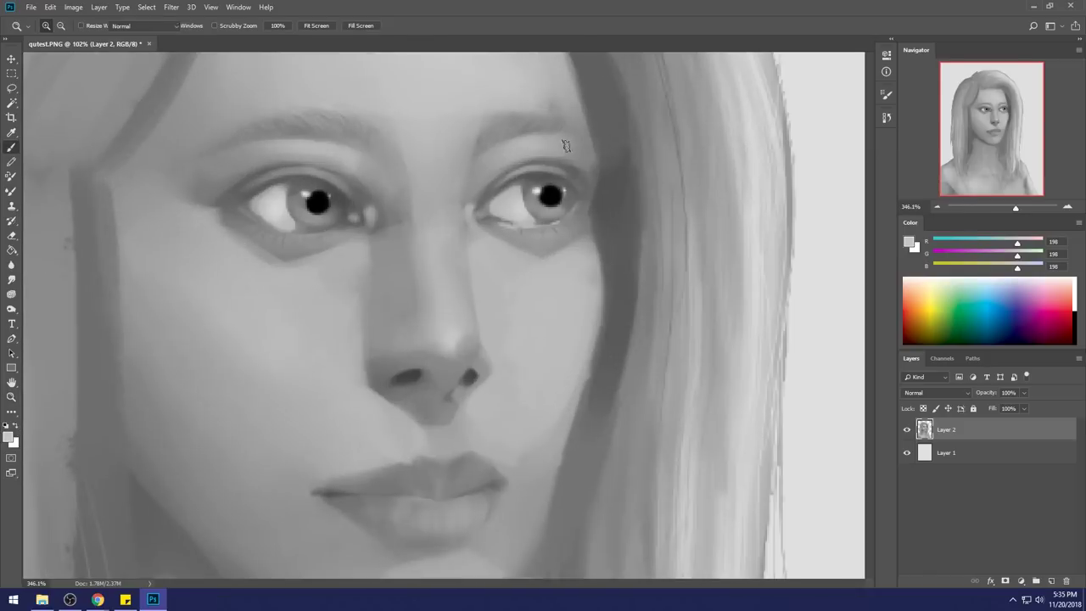
pyautogui.moveTo(465, 256); pyautogui.dragTo(489, 297)
# Darken both nostrils in black and smudge the left nostril's dark spot.
pyautogui.press('d')
pyautogui.moveTo(416, 375); pyautogui.dragTo(404, 376)
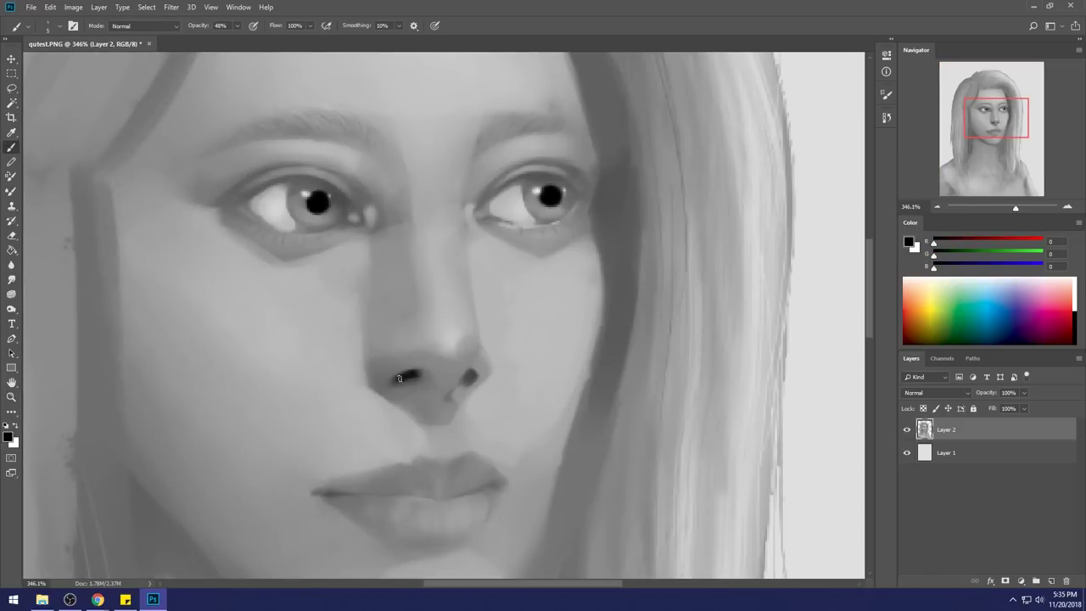
pyautogui.moveTo(472, 379); pyautogui.dragTo(469, 372)
pyautogui.click(11, 264)
pyautogui.click(11, 280)
pyautogui.press('[')
pyautogui.press('[')
pyautogui.press('[')
pyautogui.press('[')
pyautogui.press('[')
pyautogui.press('[')
pyautogui.moveTo(412, 375); pyautogui.dragTo(417, 373)
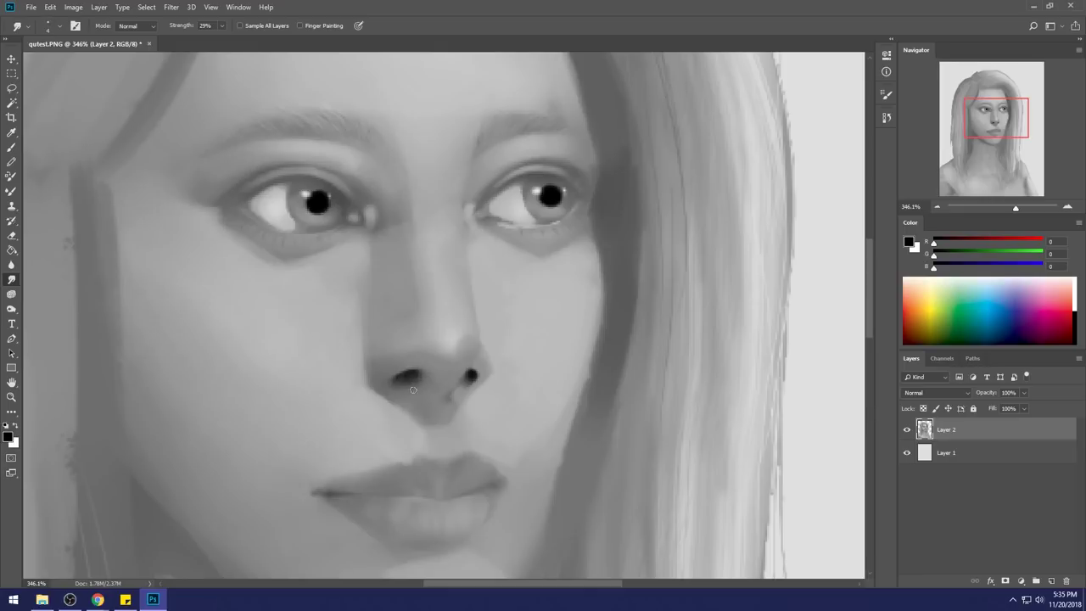
pyautogui.press('b')
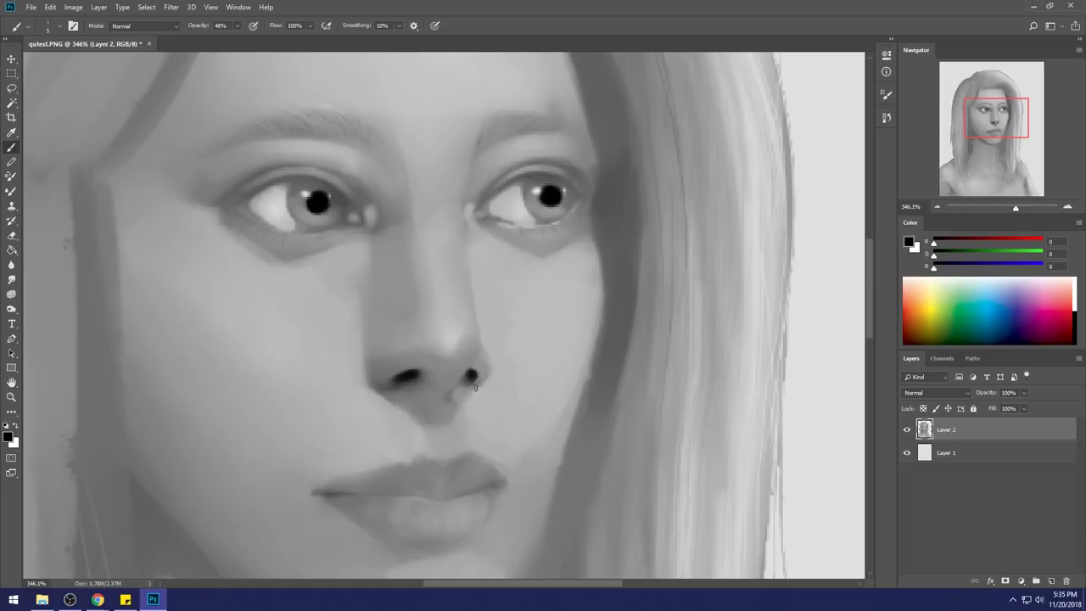
# Sample dark greys around the nose and darken the left nostril further.
pyautogui.keyDown('alt'); pyautogui.click(488, 354); pyautogui.keyUp('alt')
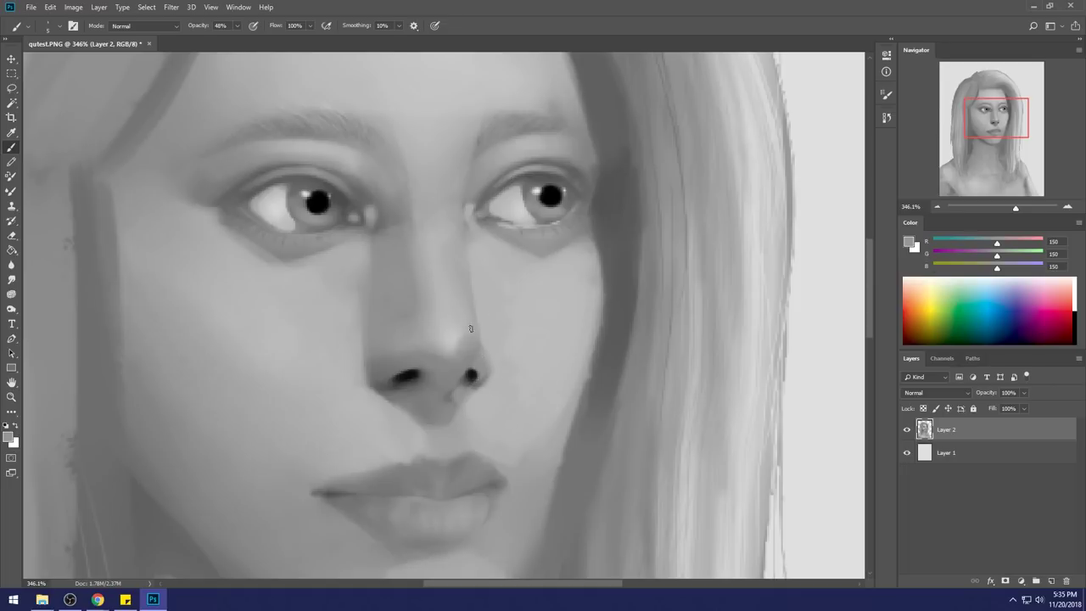
pyautogui.keyDown('alt'); pyautogui.click(455, 393); pyautogui.keyUp('alt')
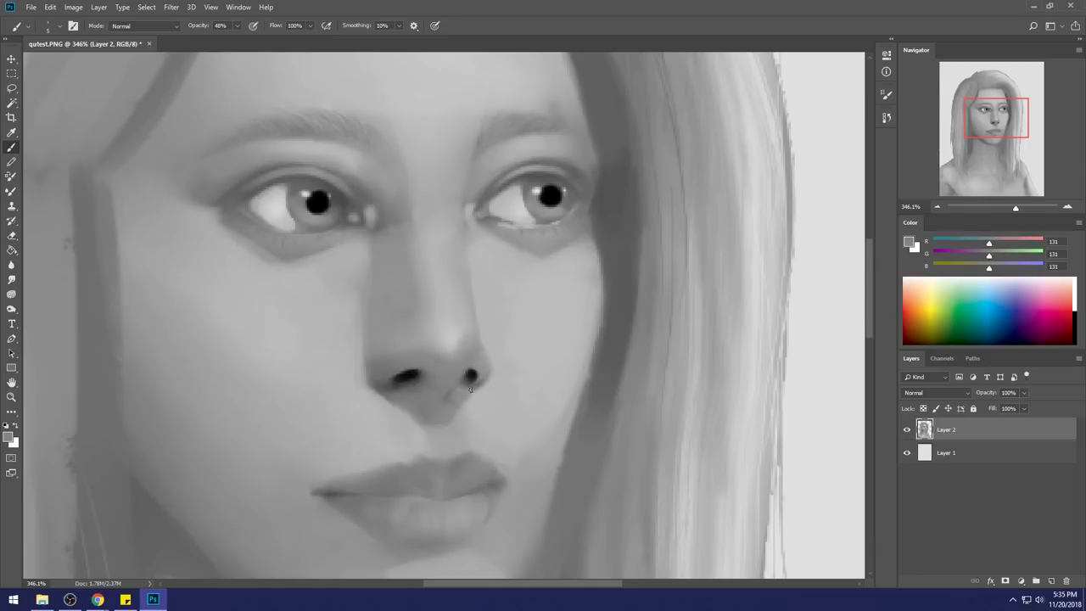
pyautogui.keyDown('alt'); pyautogui.click(470, 391); pyautogui.keyUp('alt')
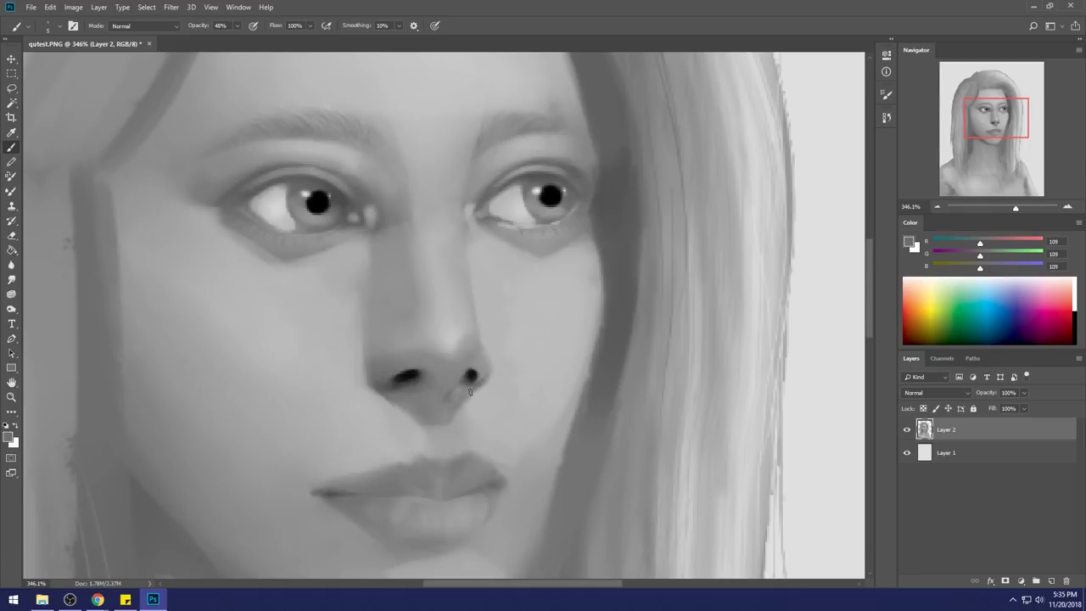
pyautogui.keyDown('alt'); pyautogui.click(423, 389); pyautogui.keyUp('alt')
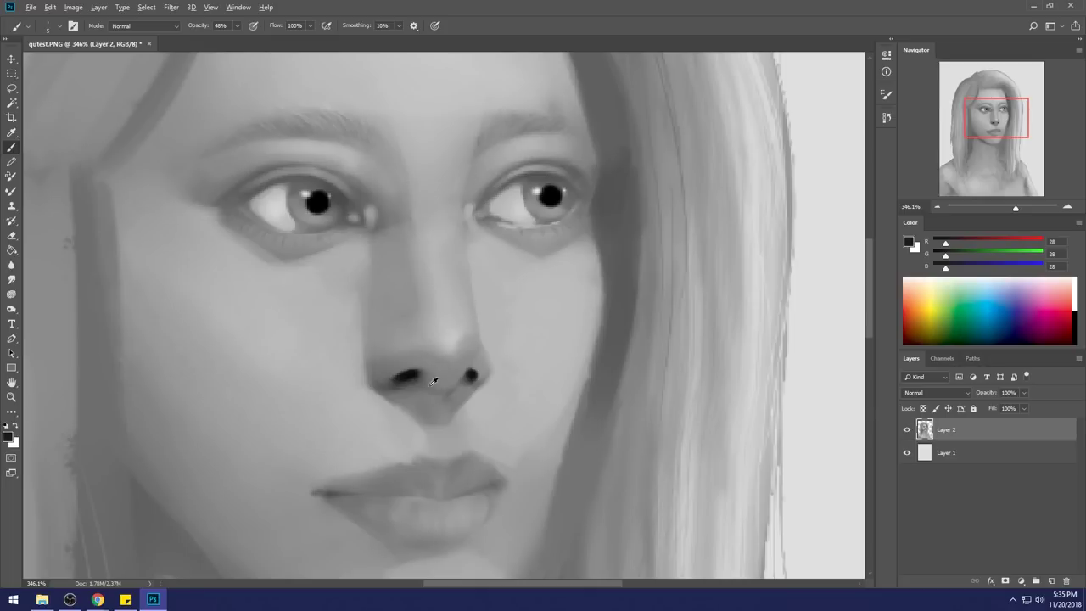
pyautogui.keyDown('alt'); pyautogui.click(444, 377); pyautogui.keyUp('alt')
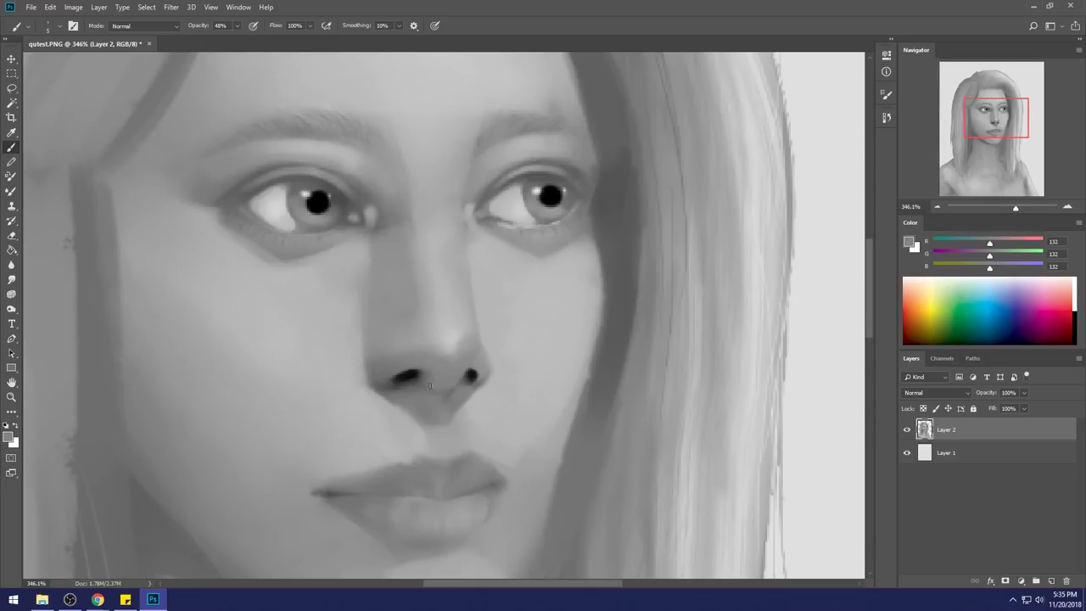
pyautogui.keyDown('alt'); pyautogui.click(472, 373); pyautogui.keyUp('alt')
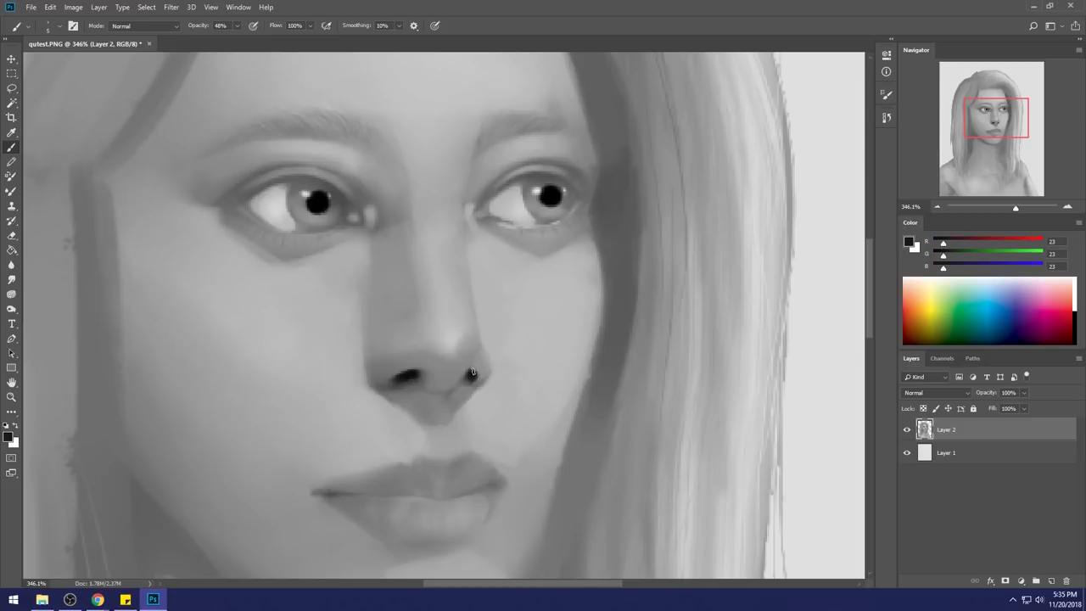
pyautogui.keyDown('alt'); pyautogui.click(466, 358); pyautogui.keyUp('alt')
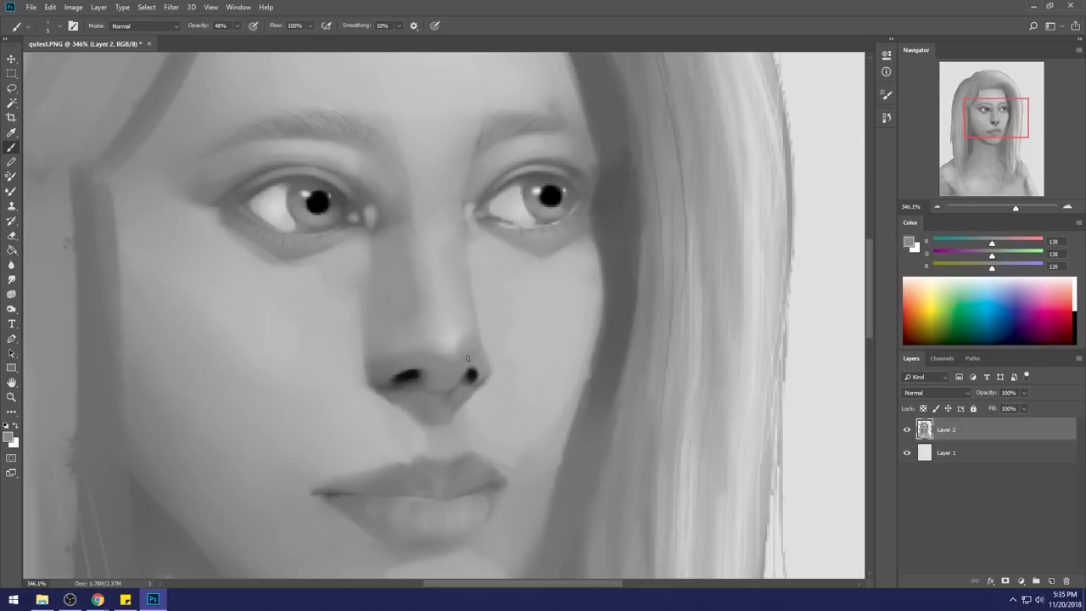
pyautogui.keyDown('alt'); pyautogui.click(473, 373); pyautogui.keyUp('alt')
pyautogui.keyDown('alt'); pyautogui.click(410, 375); pyautogui.keyUp('alt')
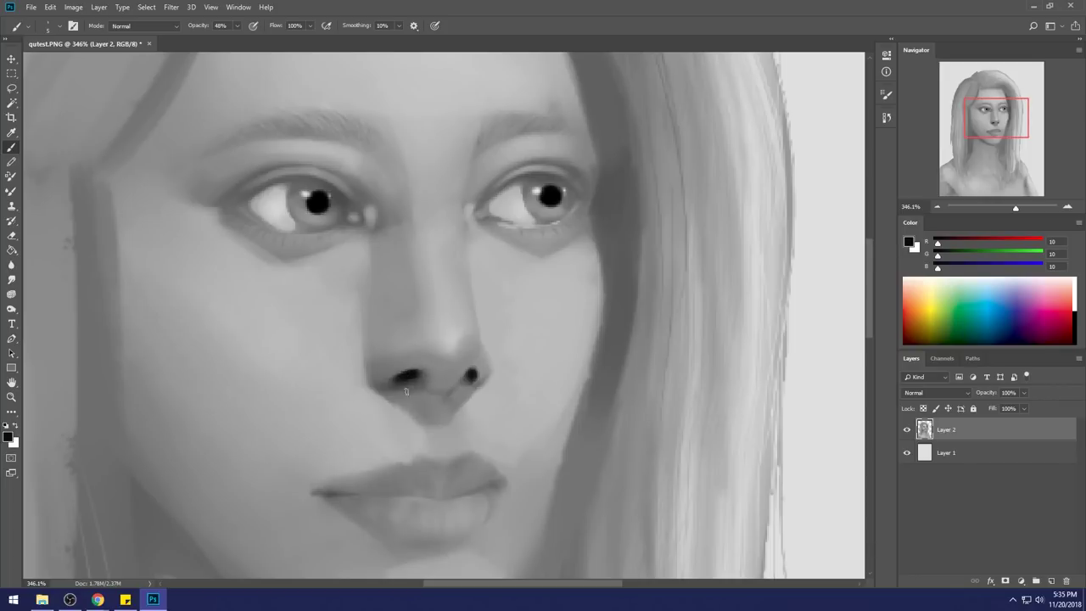
pyautogui.keyDown('alt'); pyautogui.click(475, 375); pyautogui.keyUp('alt')
pyautogui.keyDown('alt'); pyautogui.click(409, 375); pyautogui.keyUp('alt')
pyautogui.moveTo(412, 373); pyautogui.dragTo(401, 377)
# Sample lighter greys from the nose bridge and cheeks, ending on skin grey 177.
pyautogui.keyDown('alt'); pyautogui.click(409, 373); pyautogui.keyUp('alt')
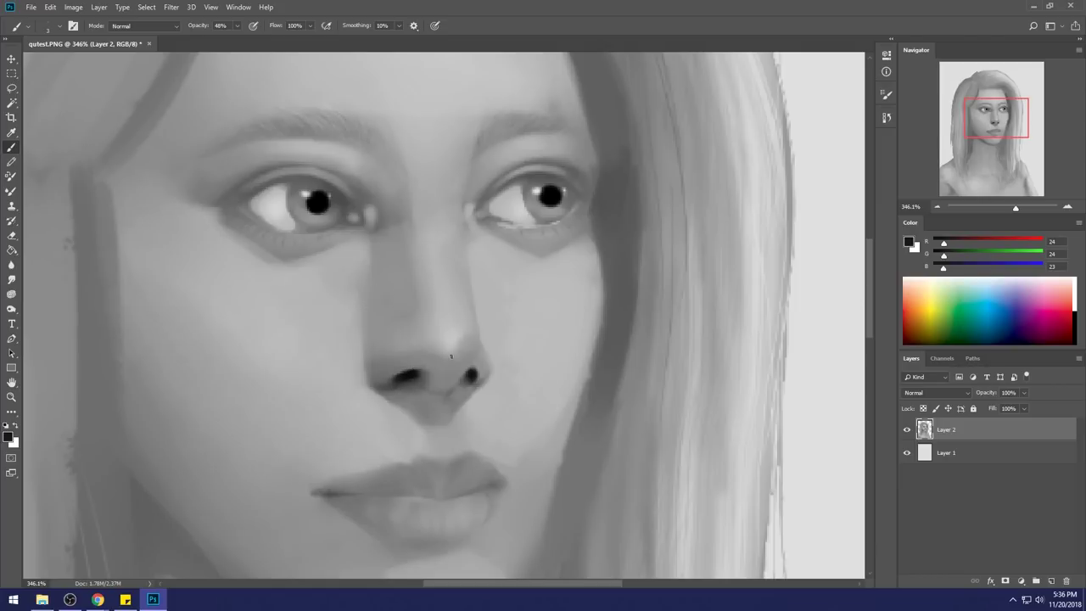
pyautogui.keyDown('alt'); pyautogui.click(404, 377); pyautogui.keyUp('alt')
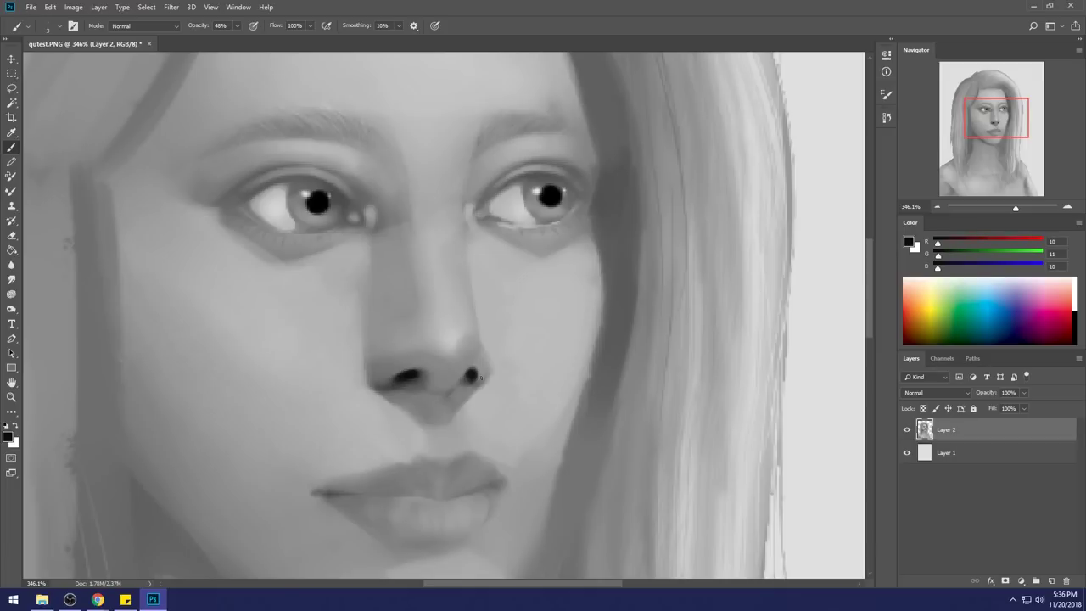
pyautogui.keyDown('alt'); pyautogui.click(490, 357); pyautogui.keyUp('alt')
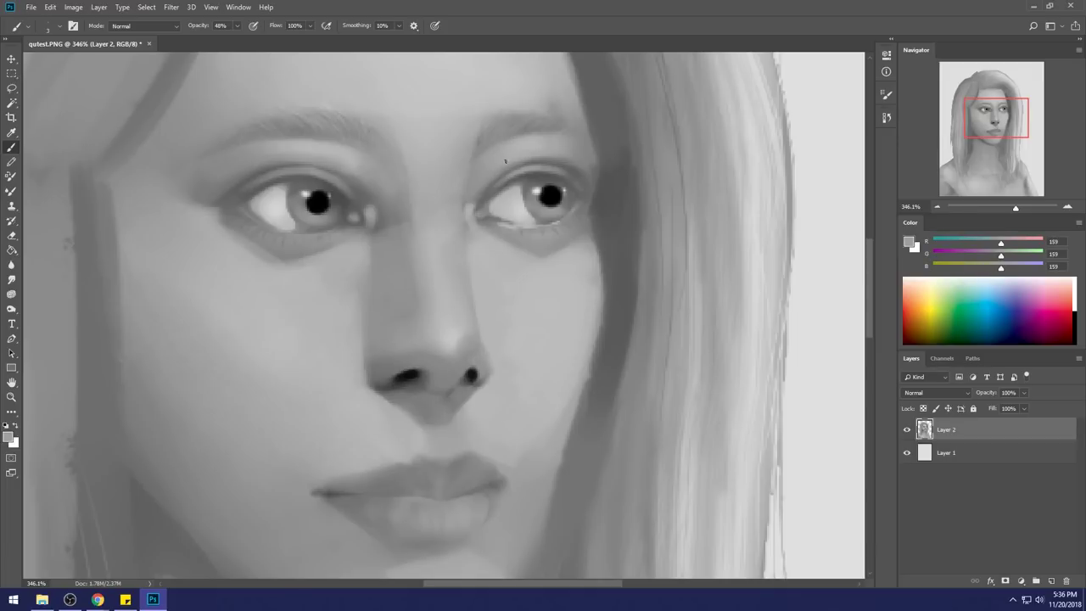
pyautogui.keyDown('alt'); pyautogui.click(457, 320); pyautogui.keyUp('alt')
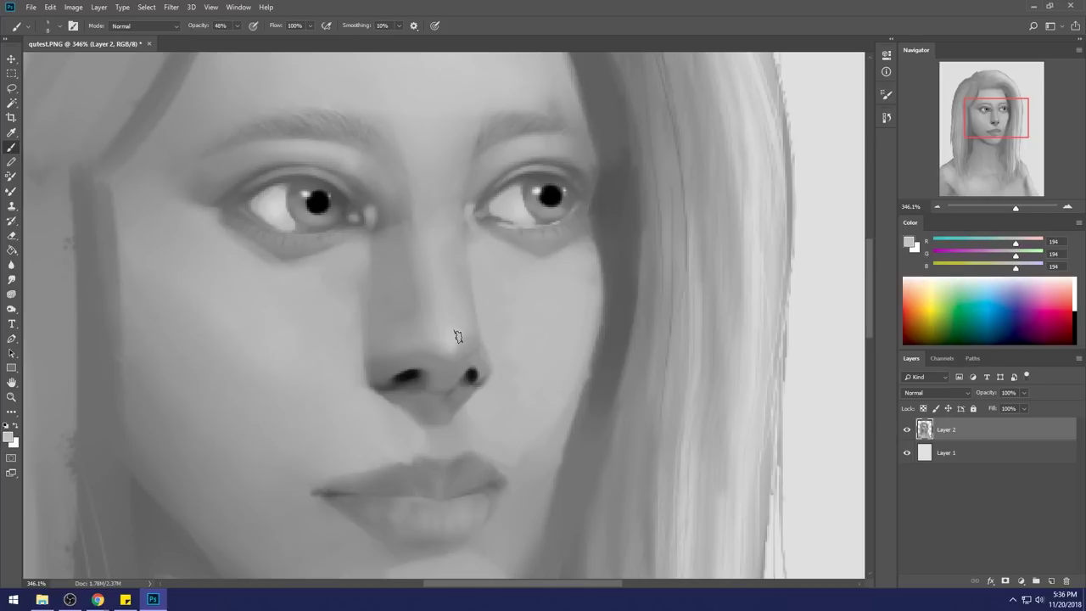
pyautogui.keyDown('alt'); pyautogui.click(459, 333); pyautogui.keyUp('alt')
pyautogui.keyDown('alt'); pyautogui.click(464, 297); pyautogui.keyUp('alt')
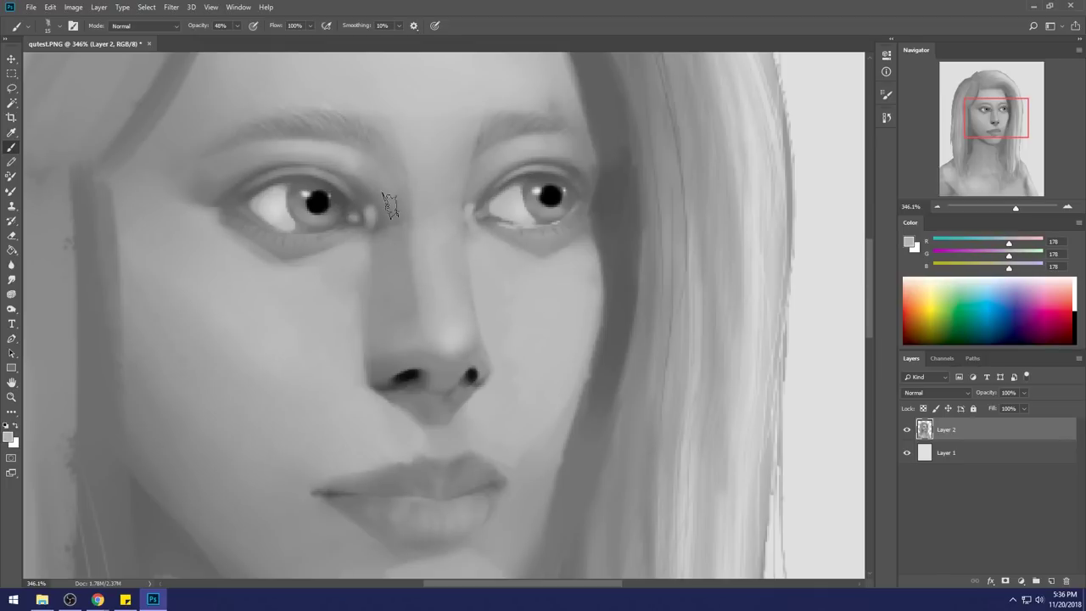
pyautogui.keyDown('alt'); pyautogui.click(352, 280); pyautogui.keyUp('alt')
pyautogui.keyDown('alt'); pyautogui.click(326, 315); pyautogui.keyUp('alt')
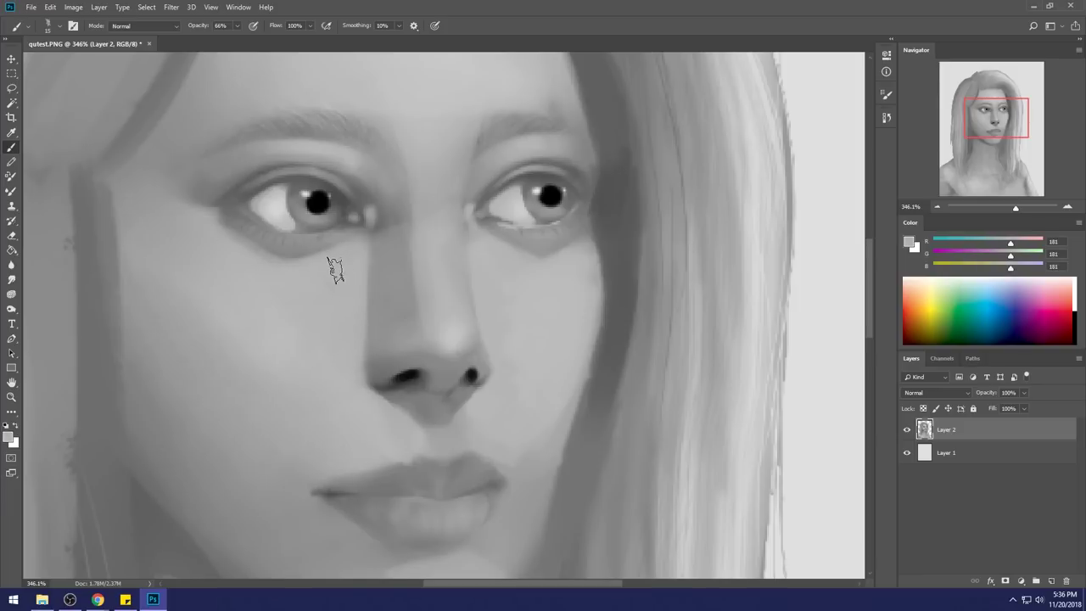
pyautogui.keyDown('alt'); pyautogui.click(531, 275); pyautogui.keyUp('alt')
pyautogui.keyDown('alt'); pyautogui.click(444, 269); pyautogui.keyUp('alt')
# Set the brush blend mode to Lighten.
pyautogui.keyDown('alt'); pyautogui.click(401, 313); pyautogui.keyUp('alt')
pyautogui.click(157, 27)
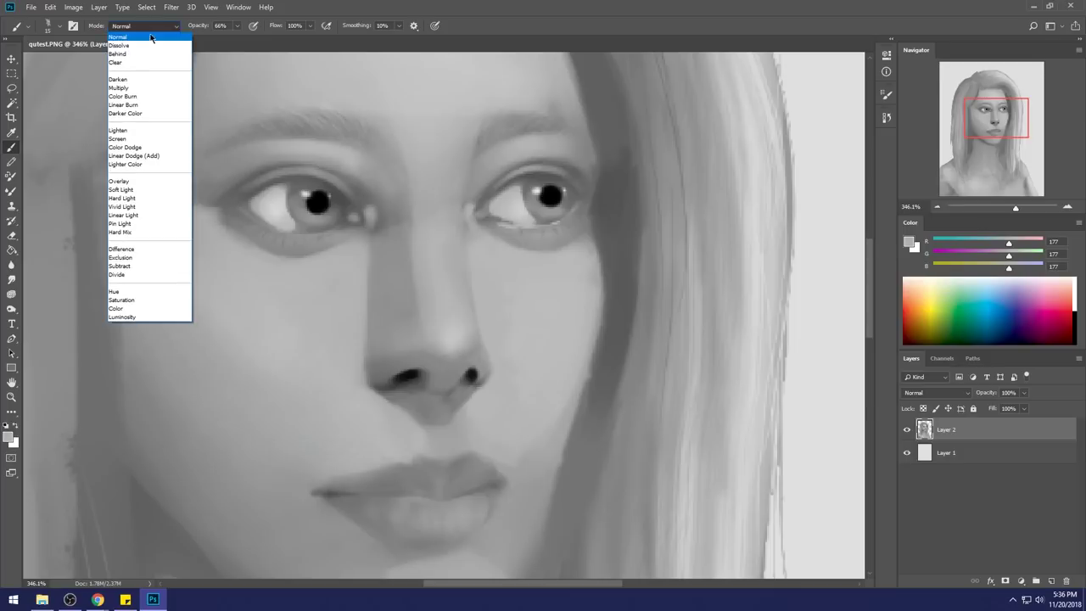
pyautogui.click(123, 134)
pyautogui.keyDown('alt'); pyautogui.click(412, 324); pyautogui.keyUp('alt')
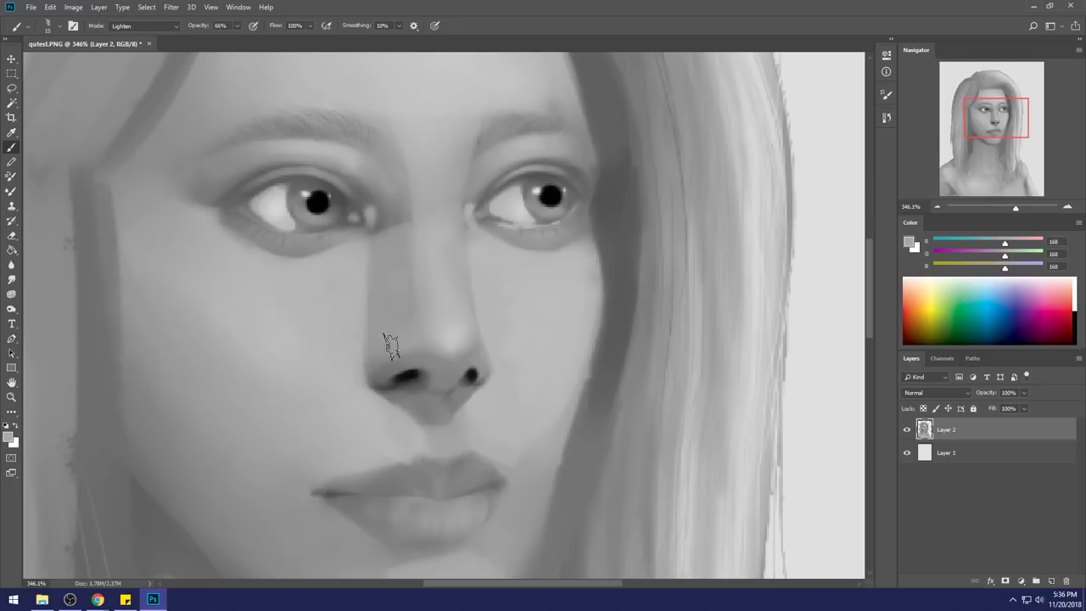
# Sample lighter nose greys for the bridge highlight, then blend with the Smudge tool.
pyautogui.keyDown('alt'); pyautogui.click(437, 305); pyautogui.keyUp('alt')
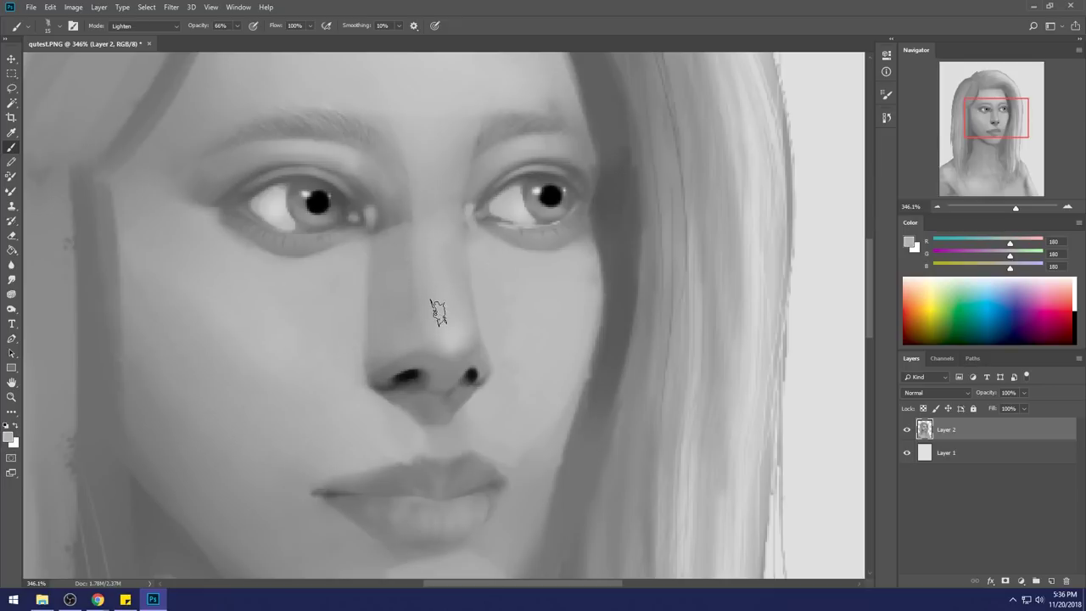
pyautogui.keyDown('alt'); pyautogui.click(458, 322); pyautogui.keyUp('alt')
pyautogui.keyDown('alt'); pyautogui.click(452, 253); pyautogui.keyUp('alt')
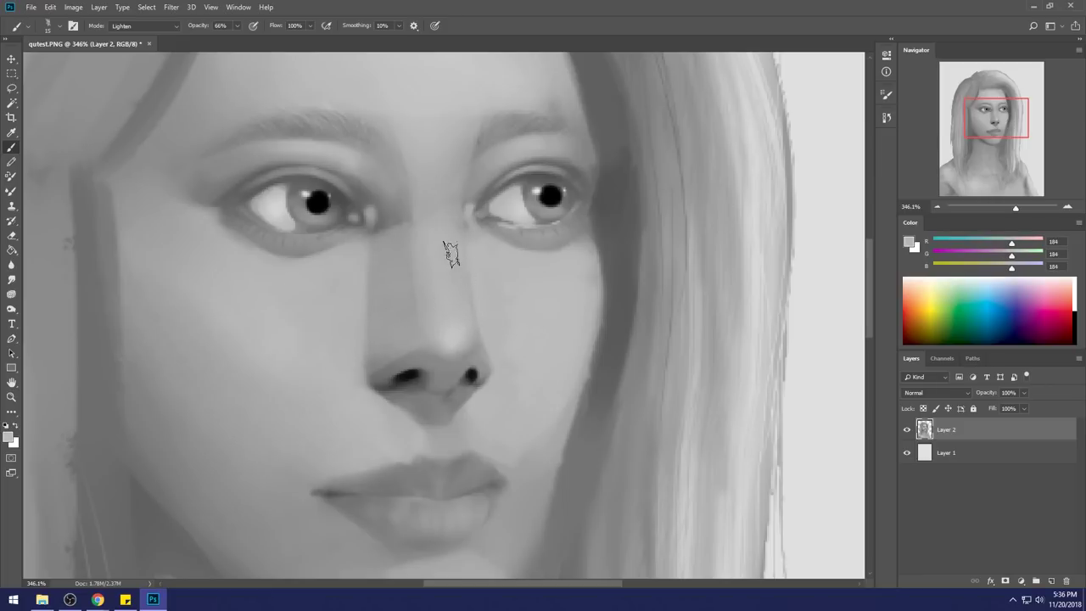
pyautogui.click(12, 280)
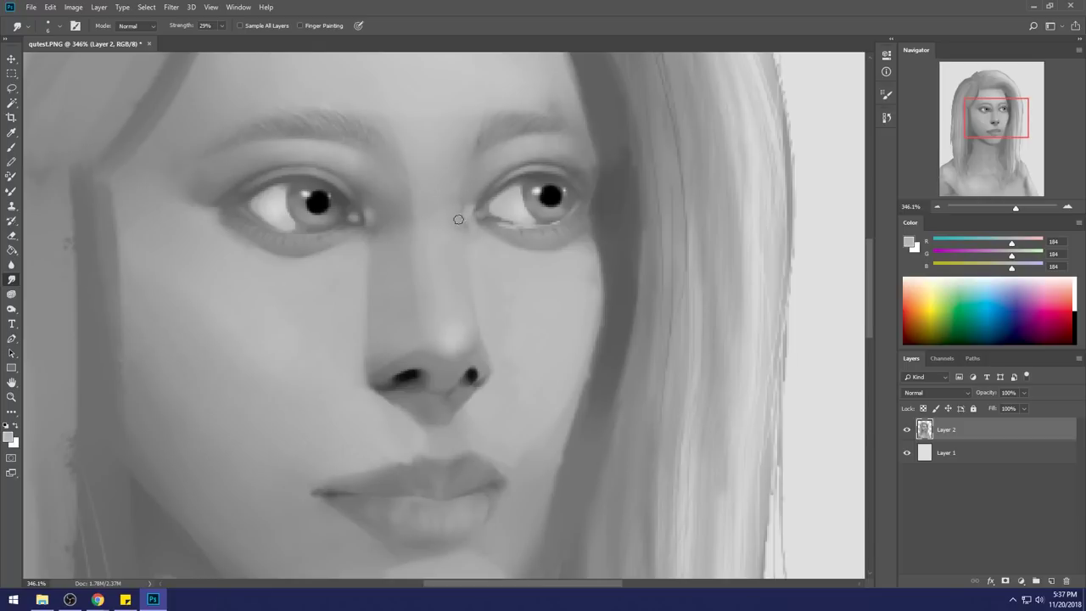
# Load the 30 px sketching brush in Normal mode at 100% opacity, sized smaller.
pyautogui.press('b')
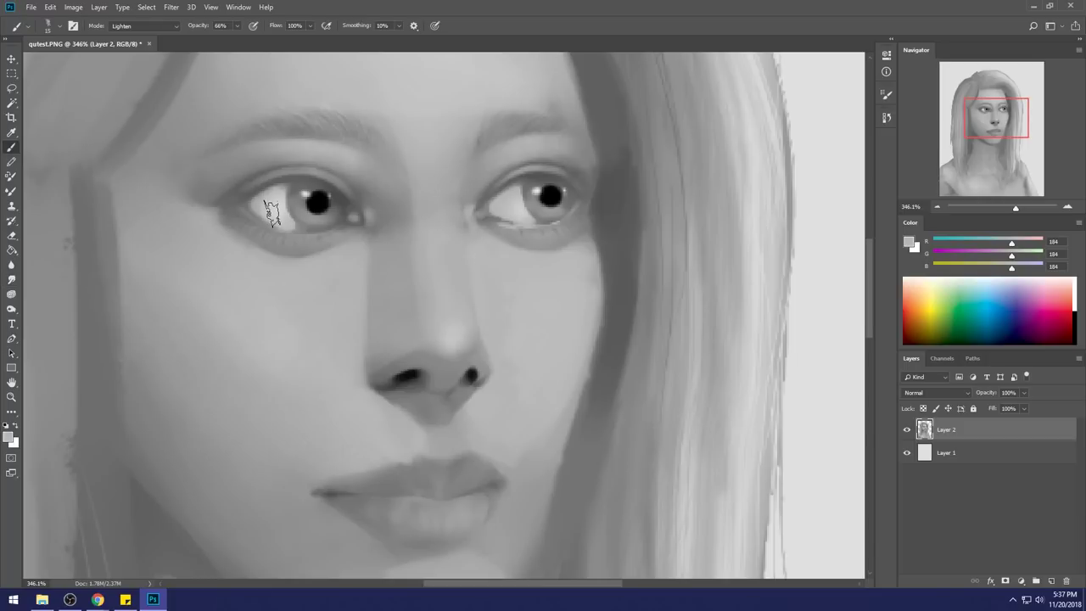
pyautogui.rightClick(308, 168)
pyautogui.click(502, 498)
pyautogui.click(144, 26)
pyautogui.click(123, 36)
pyautogui.click(237, 26)
pyautogui.moveTo(241, 39); pyautogui.dragTo(289, 50)
pyautogui.keyDown('alt'); pyautogui.click(288, 215); pyautogui.keyUp('alt')
pyautogui.press('[')
pyautogui.press('[')
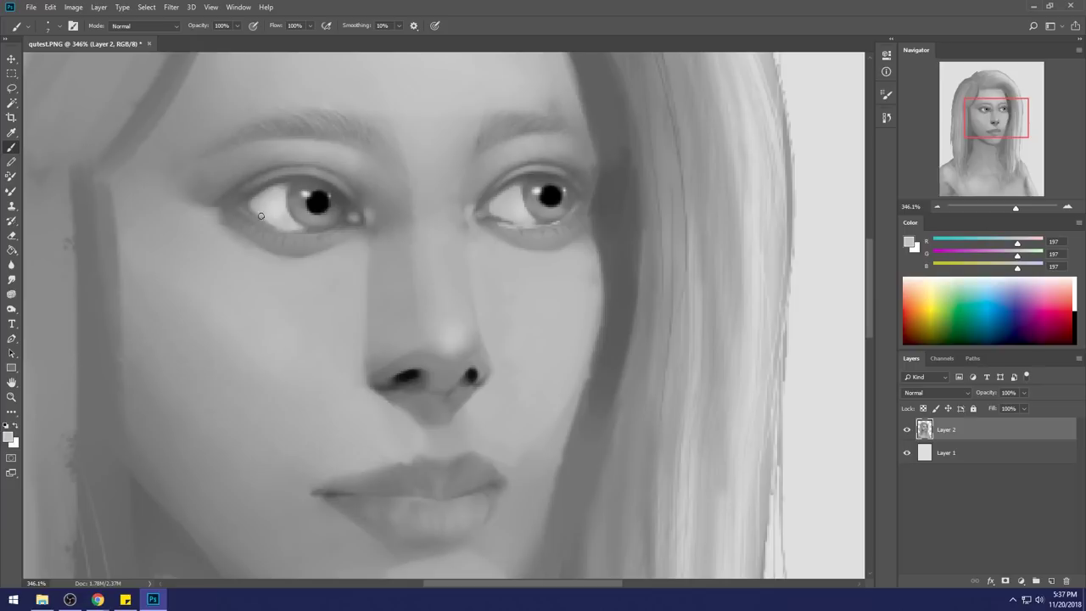
pyautogui.press(']')
# Paint a light highlight along the right eye's lower lid, then resample grey 187 nearby.
pyautogui.moveTo(540, 226); pyautogui.dragTo(565, 222)
pyautogui.keyDown('alt'); pyautogui.click(512, 230); pyautogui.keyUp('alt')
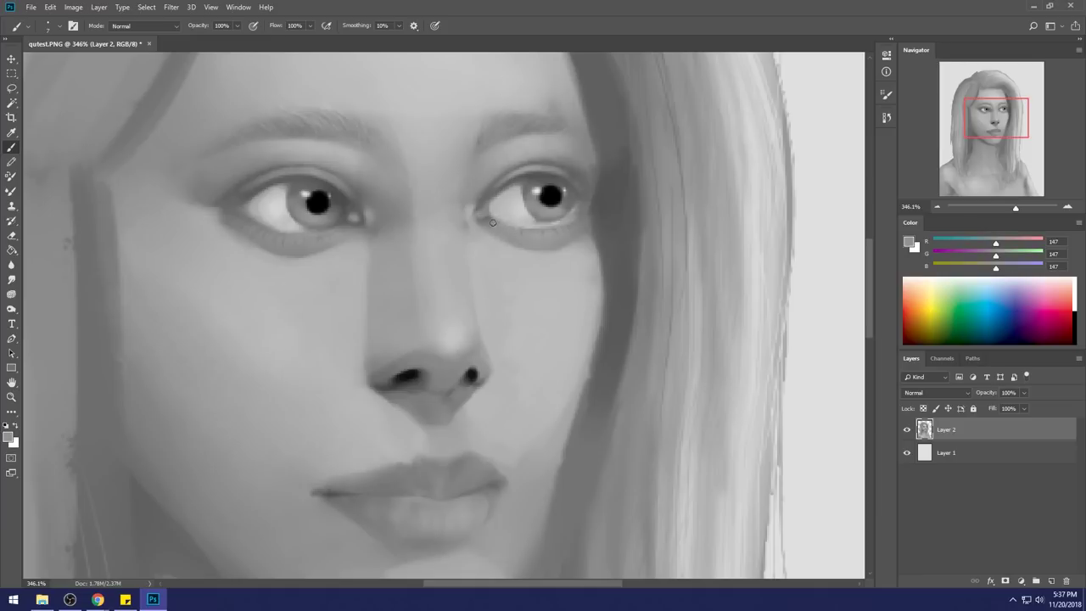
pyautogui.keyDown('alt'); pyautogui.click(495, 239); pyautogui.keyUp('alt')
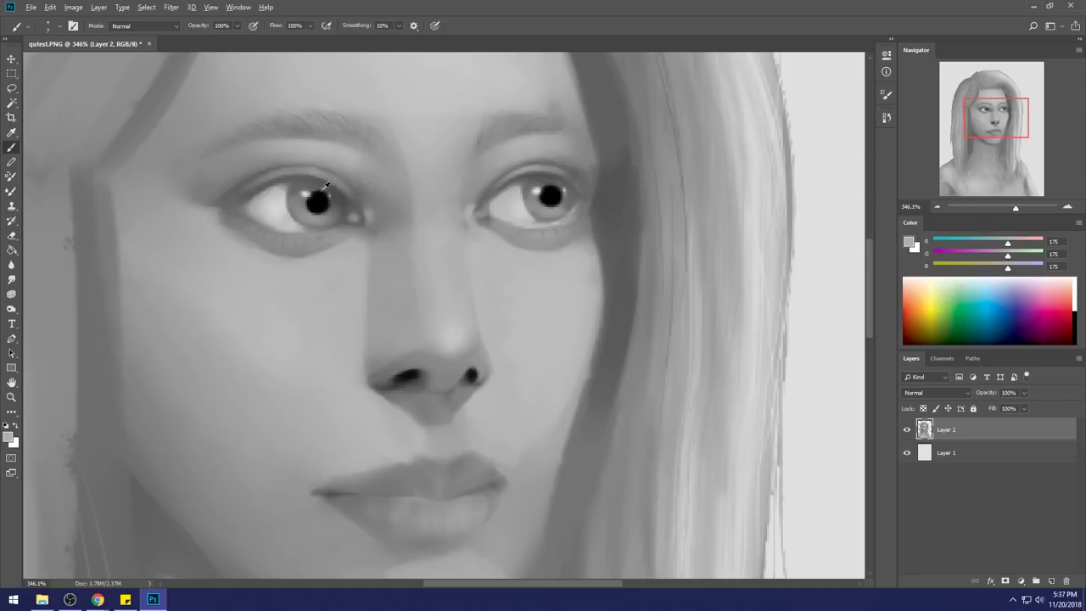
pyautogui.keyDown('alt'); pyautogui.click(319, 202); pyautogui.keyUp('alt')
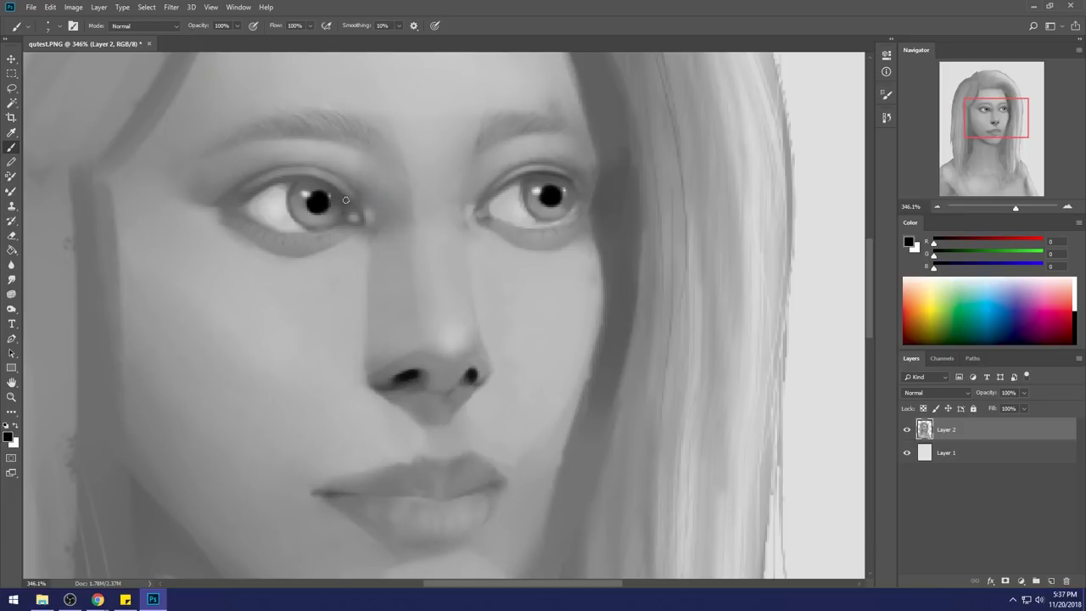
pyautogui.keyDown('alt'); pyautogui.click(569, 188); pyautogui.keyUp('alt')
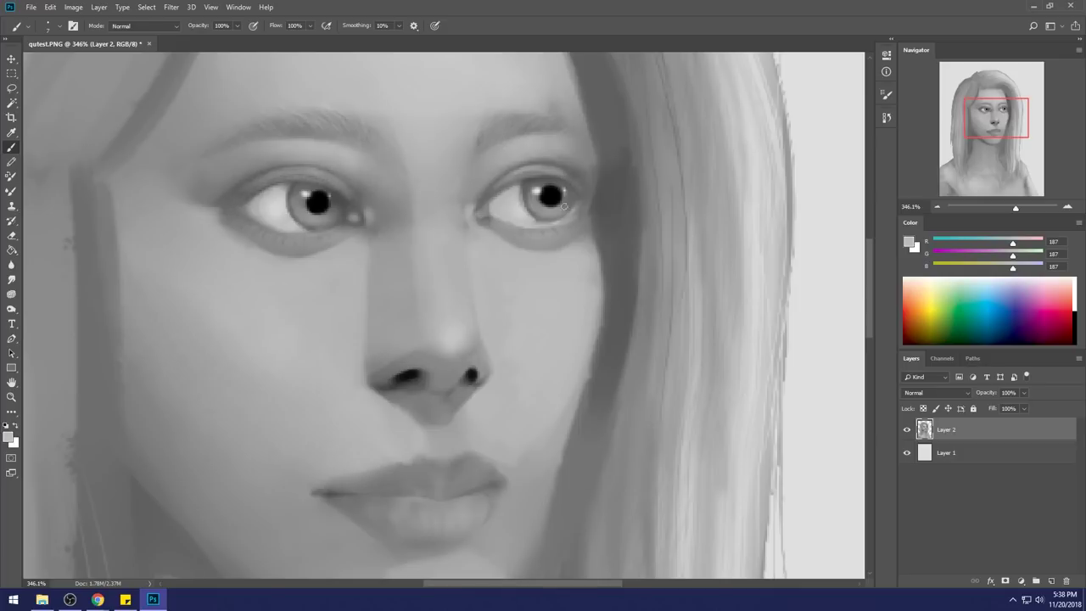
# Darken the left eye's upper and lower lid lines with black from the pupil.
pyautogui.keyDown('alt'); pyautogui.click(551, 194); pyautogui.keyUp('alt')
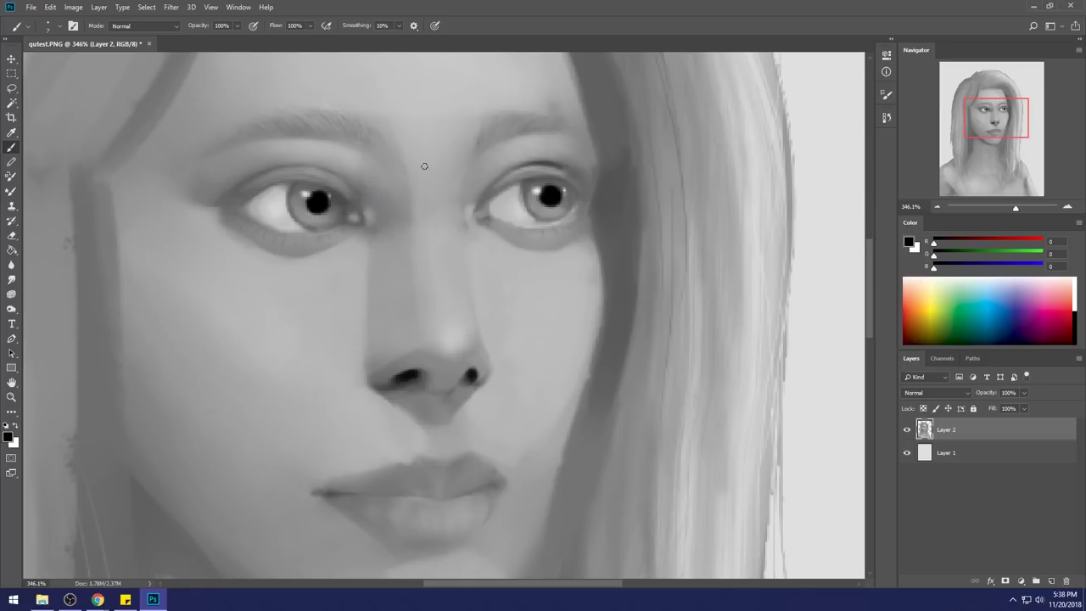
pyautogui.moveTo(326, 170); pyautogui.dragTo(256, 175)
pyautogui.moveTo(331, 175); pyautogui.dragTo(253, 174)
pyautogui.moveTo(319, 242); pyautogui.dragTo(245, 215)
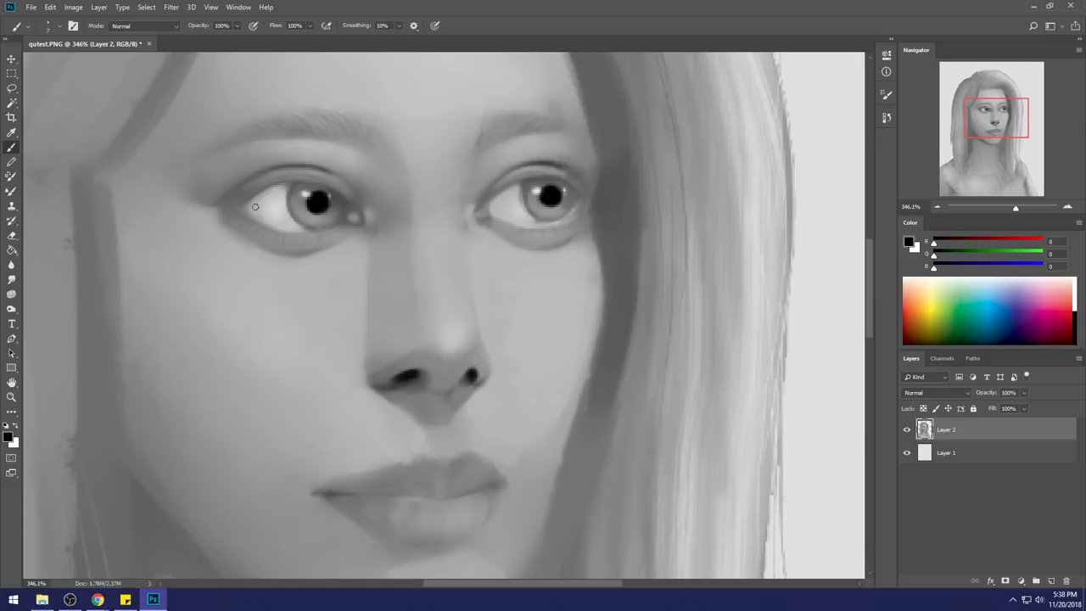
# Sample skin greys around the eyes, ending on grey 175, and fit the portrait on screen.
pyautogui.keyDown('alt'); pyautogui.click(347, 265); pyautogui.keyUp('alt')
pyautogui.keyDown('alt'); pyautogui.click(509, 210); pyautogui.keyUp('alt')
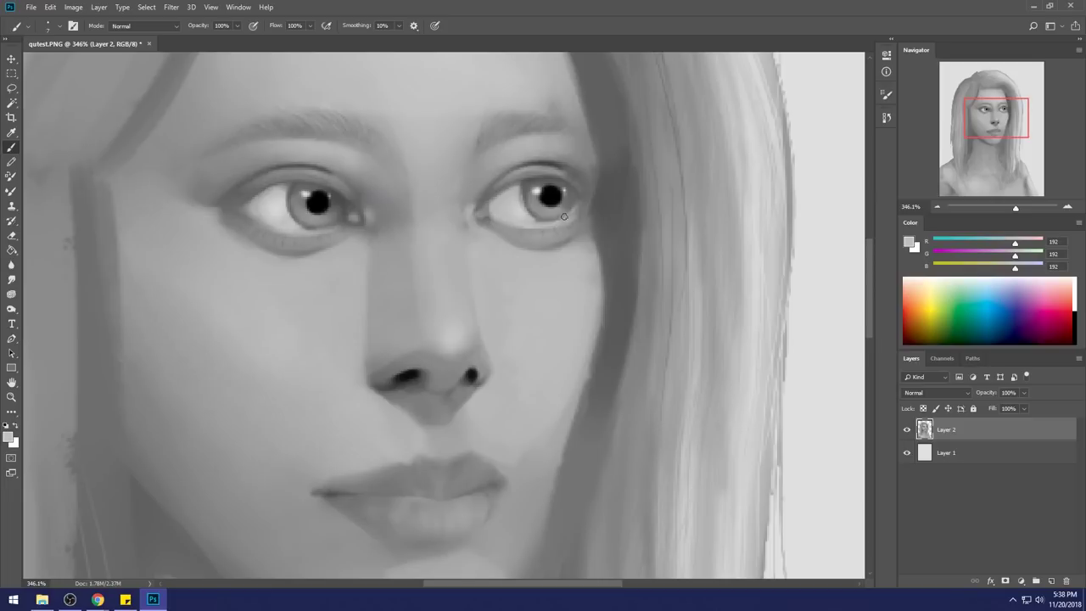
pyautogui.keyDown('alt'); pyautogui.click(520, 228); pyautogui.keyUp('alt')
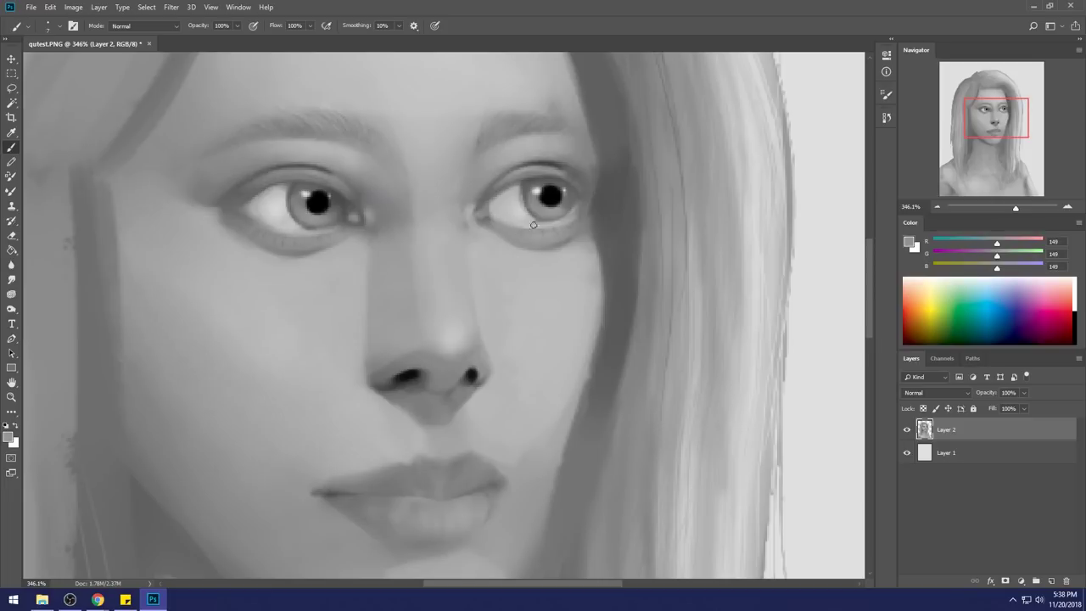
pyautogui.keyDown('alt'); pyautogui.click(491, 196); pyautogui.keyUp('alt')
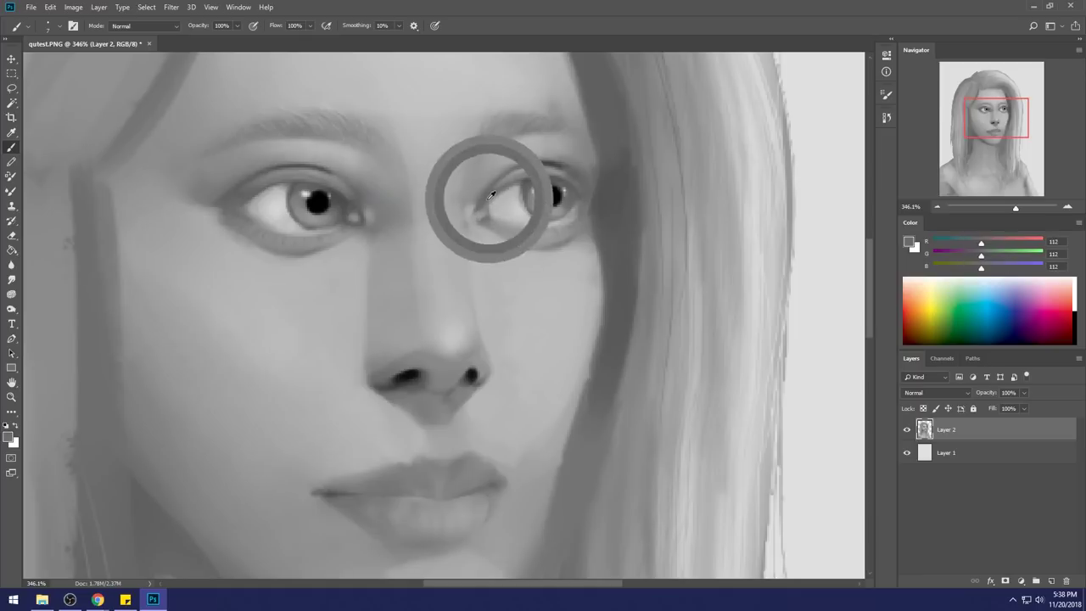
pyautogui.keyDown('alt'); pyautogui.click(365, 247); pyautogui.keyUp('alt')
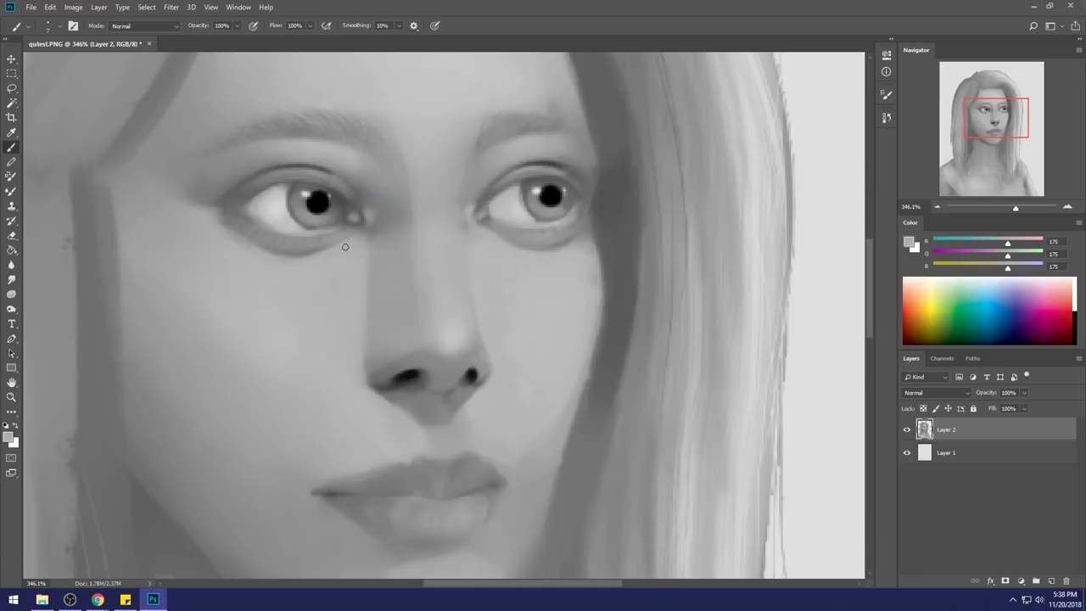
pyautogui.hotkey('ctrl', '0')
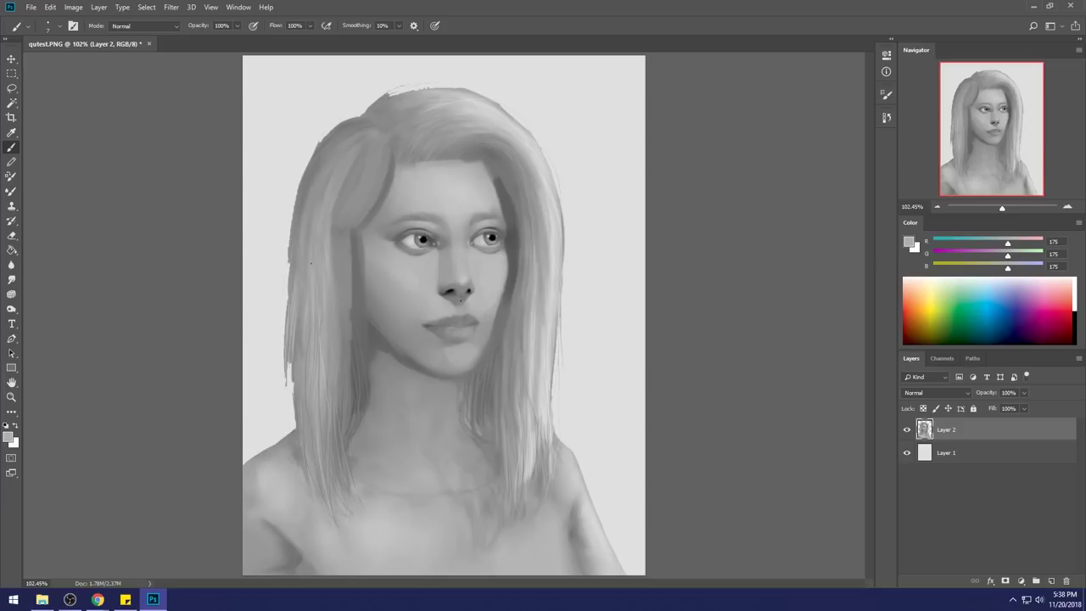
# Smudge the nose shadow using its sampled grey.
pyautogui.keyDown('alt'); pyautogui.click(461, 297); pyautogui.keyUp('alt')
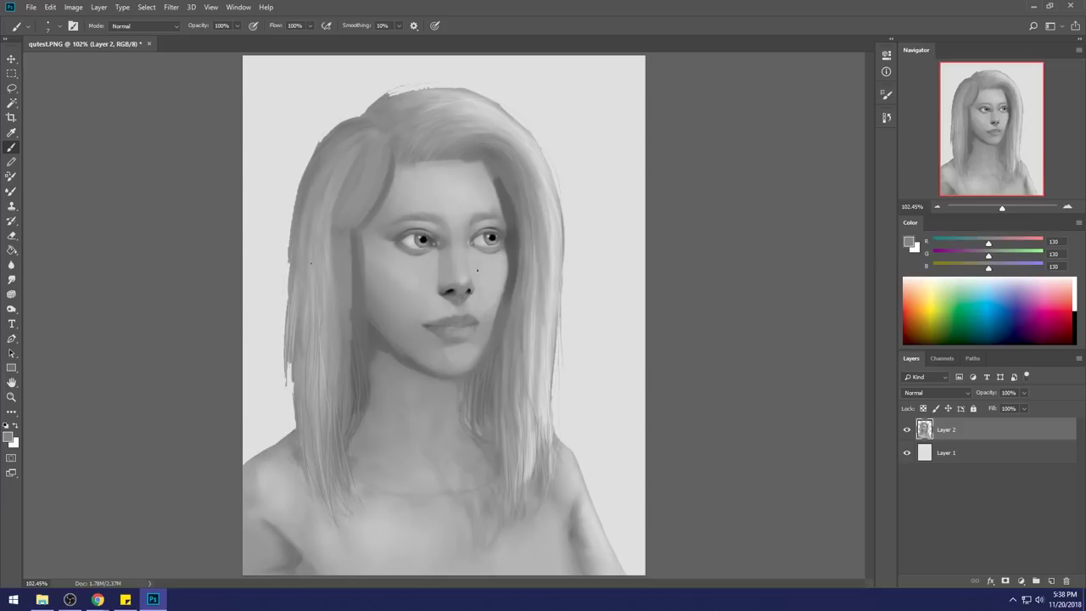
pyautogui.click(11, 280)
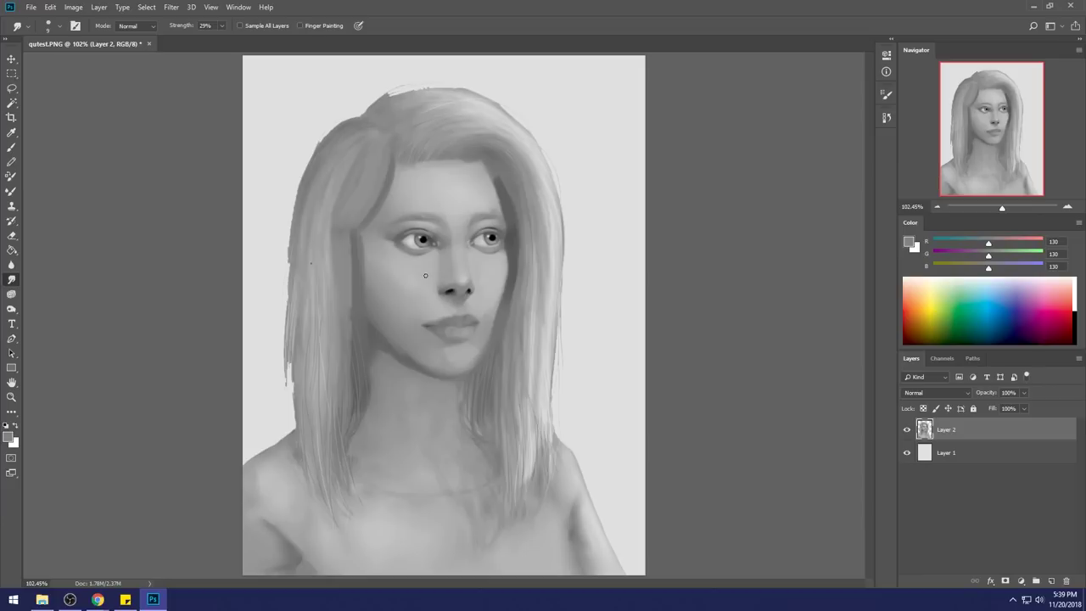
pyautogui.press('b')
# Load light grey 224 and a reduced 80 px dry-oil brush tip.
pyautogui.keyDown('alt'); pyautogui.click(611, 211); pyautogui.keyUp('alt')
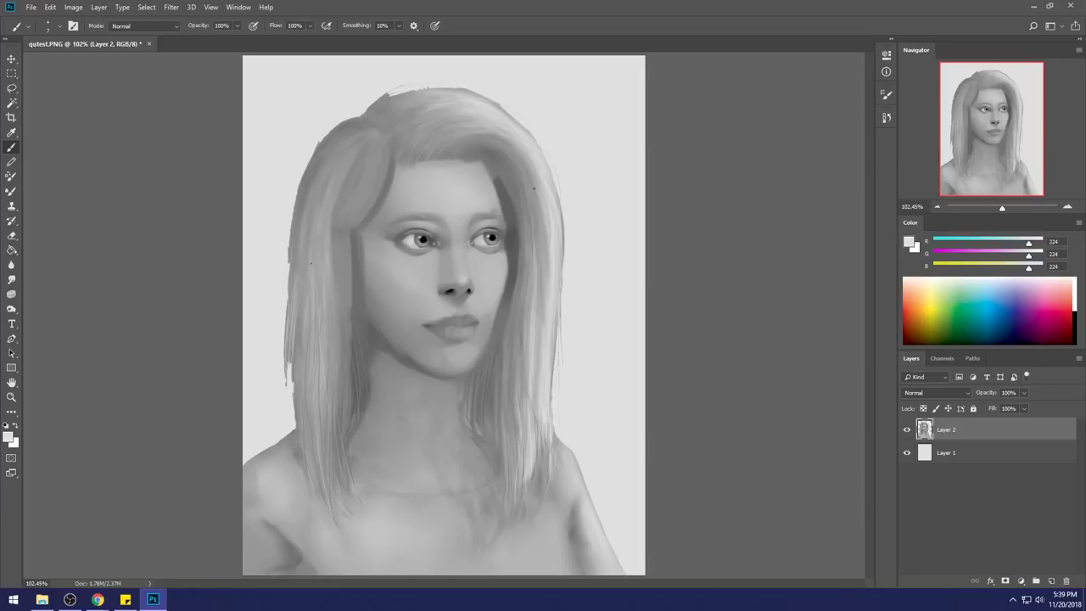
pyautogui.rightClick(611, 210)
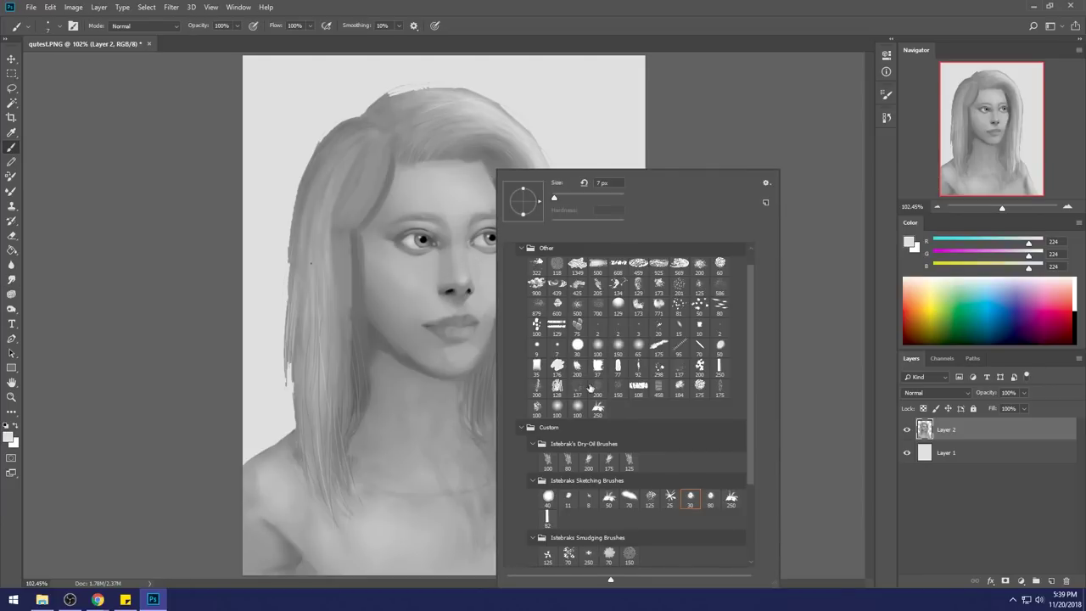
pyautogui.click(568, 462)
pyautogui.click(743, 104)
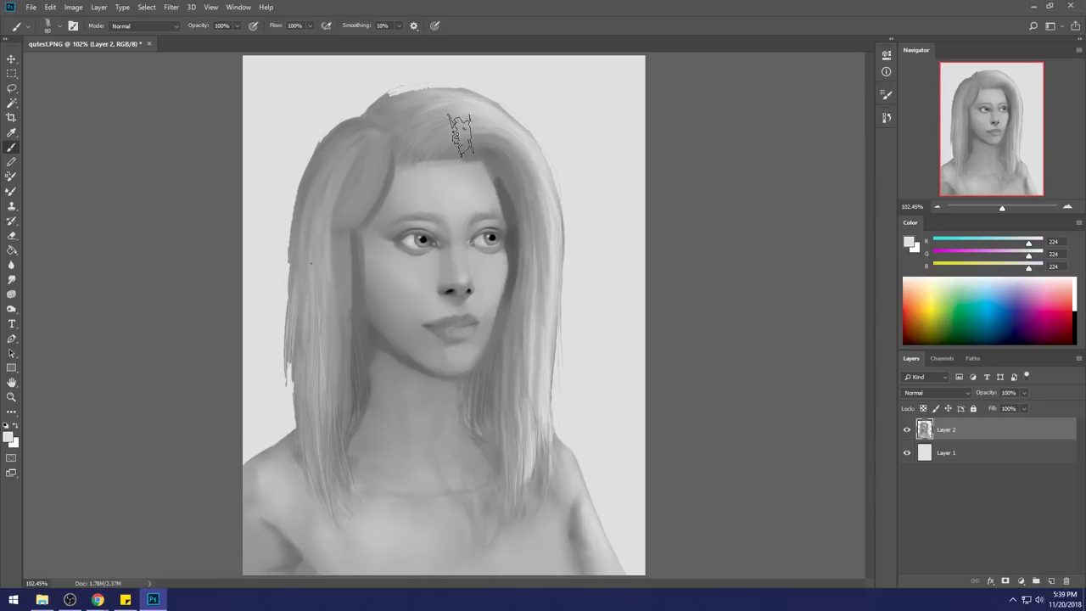
pyautogui.press('[')
pyautogui.press('[')
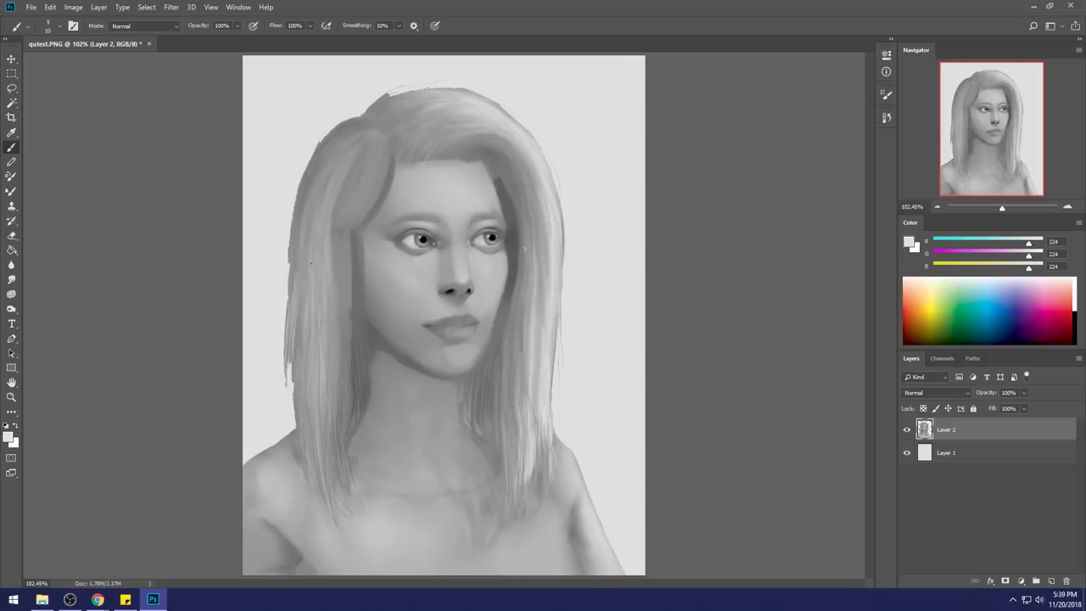
# Resize the brush and sample forehead skin and hair greys beside the face.
pyautogui.press(']')
pyautogui.press(']')
pyautogui.press(']')
pyautogui.press(']')
pyautogui.press('[')
pyautogui.press('[')
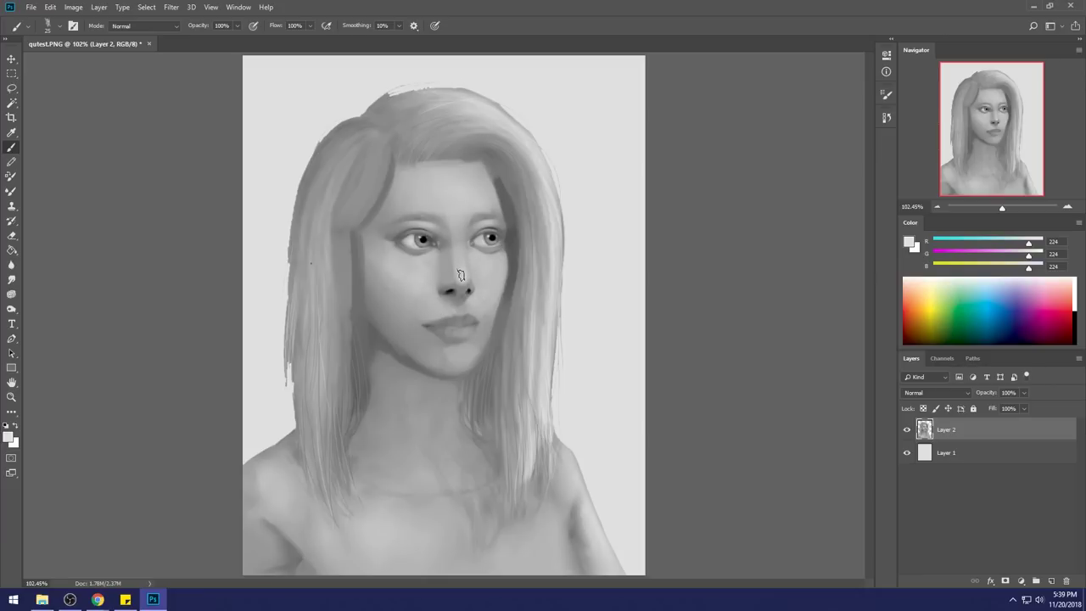
pyautogui.keyDown('alt'); pyautogui.click(457, 179); pyautogui.keyUp('alt')
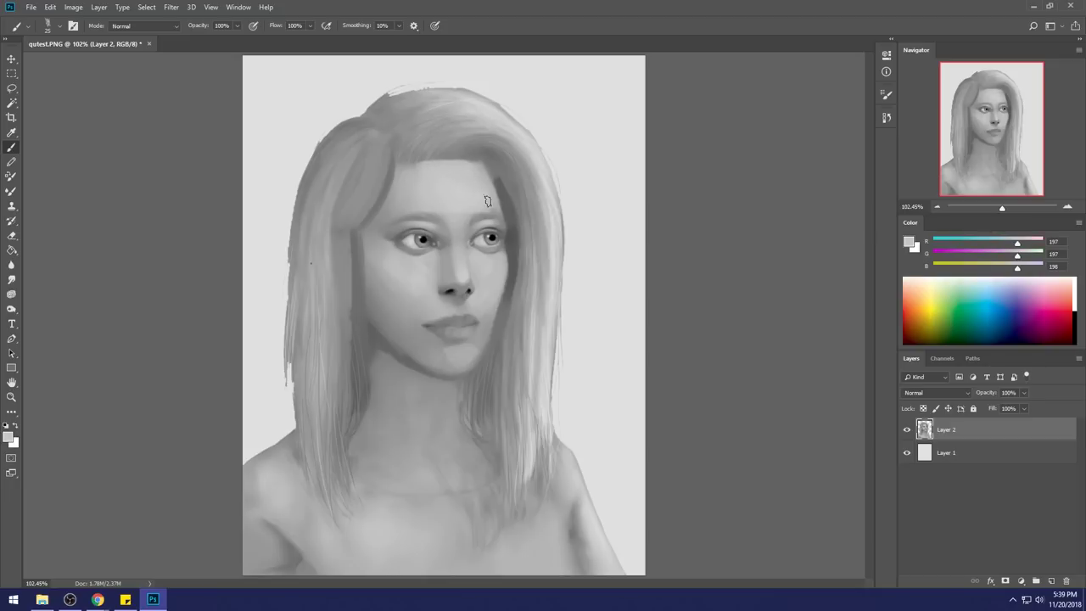
pyautogui.keyDown('alt'); pyautogui.click(510, 197); pyautogui.keyUp('alt')
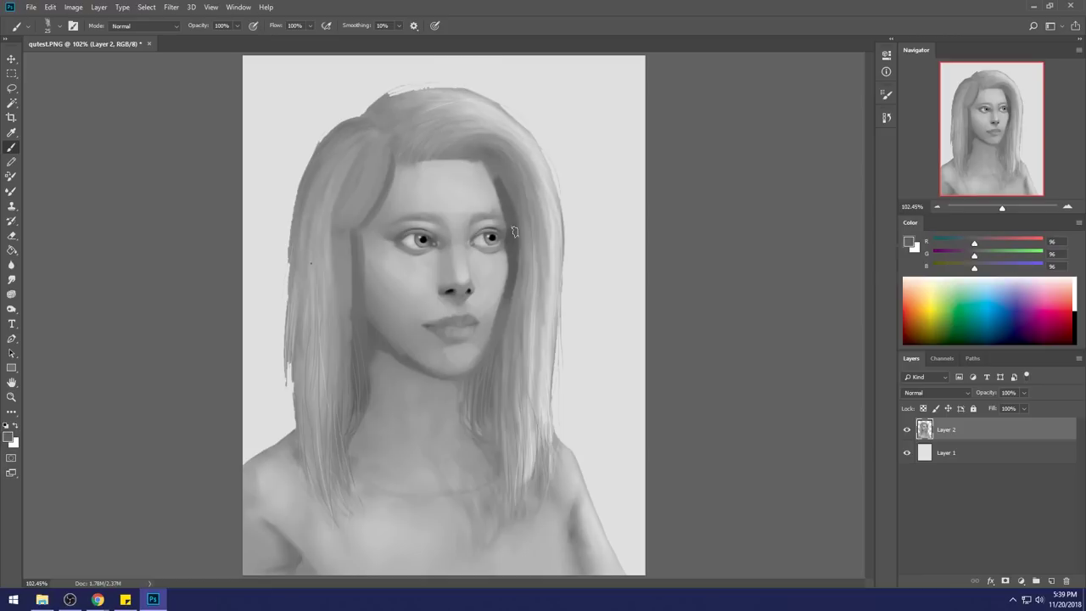
pyautogui.keyDown('alt'); pyautogui.click(506, 214); pyautogui.keyUp('alt')
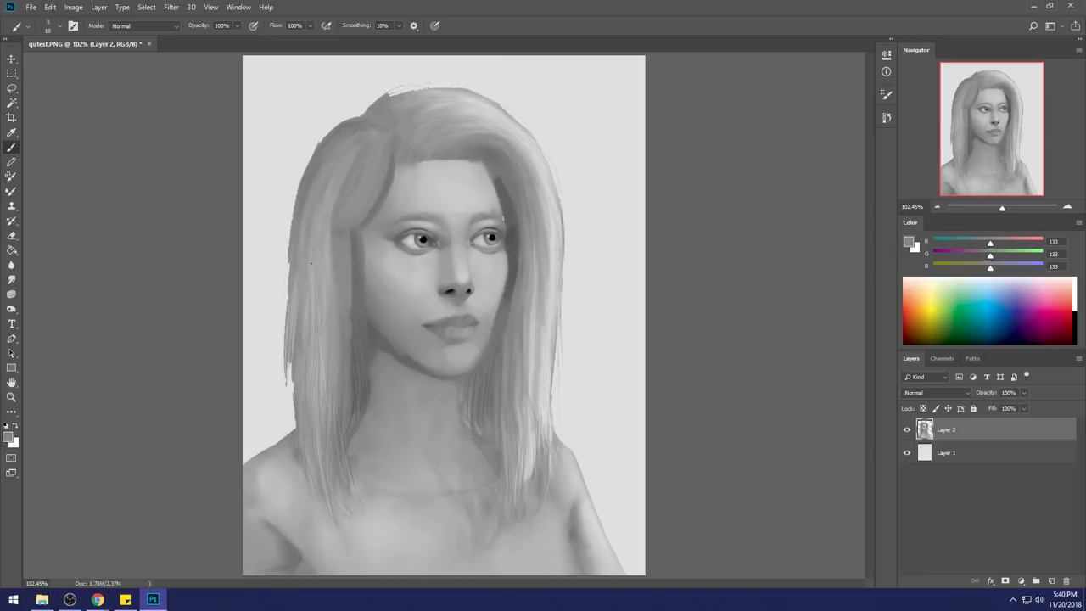
pyautogui.keyDown('alt'); pyautogui.click(495, 203); pyautogui.keyUp('alt')
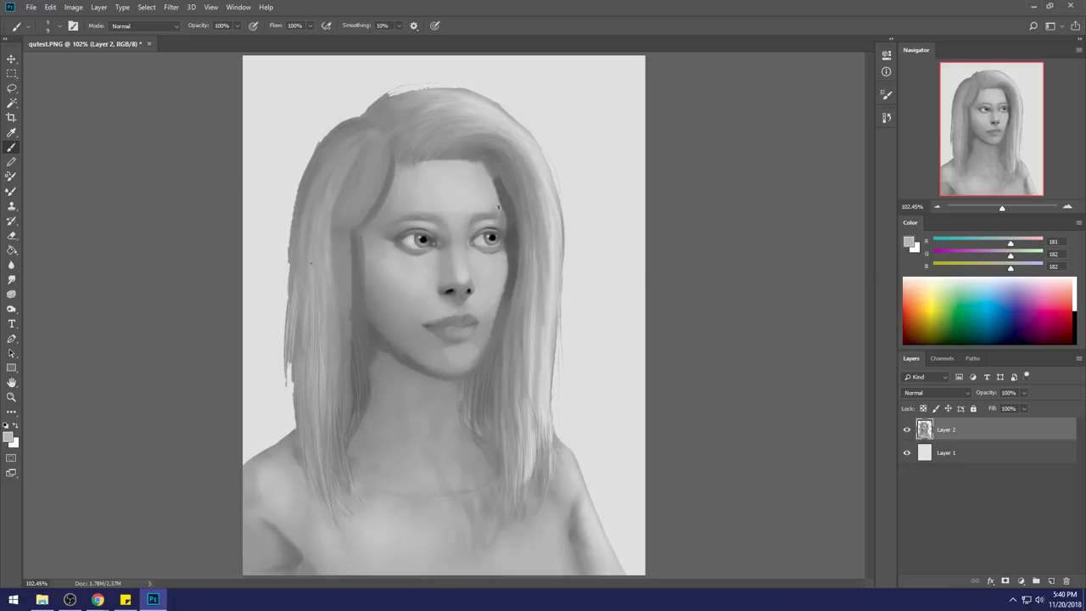
# Paint skin tone over the dark hair edge by the forehead, then sample darker hair greys.
pyautogui.moveTo(490, 179); pyautogui.dragTo(502, 207)
pyautogui.keyDown('alt'); pyautogui.click(509, 187); pyautogui.keyUp('alt')
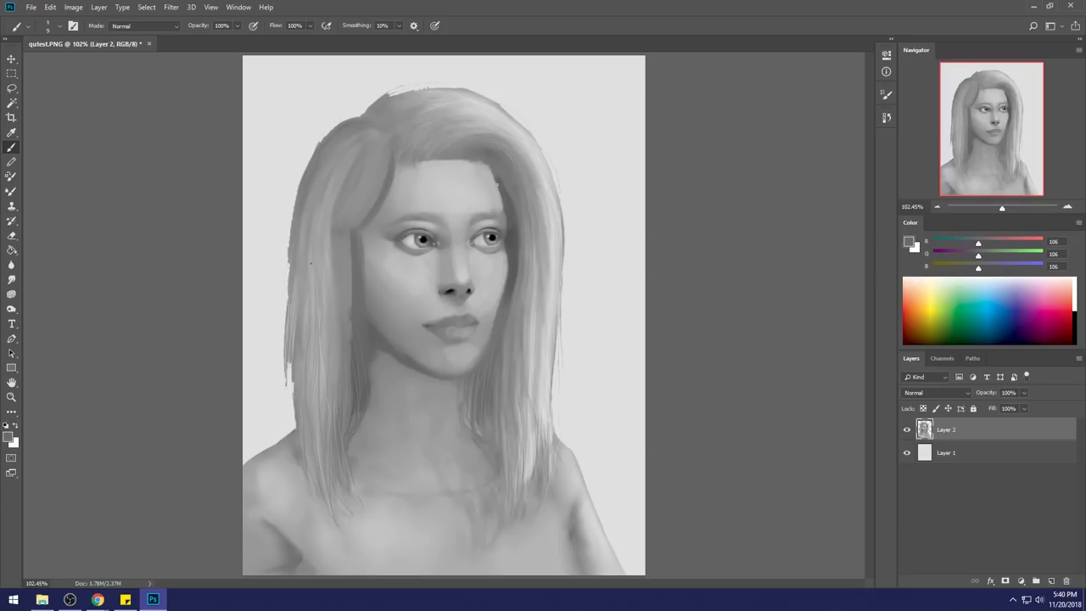
pyautogui.keyDown('alt'); pyautogui.click(511, 231); pyautogui.keyUp('alt')
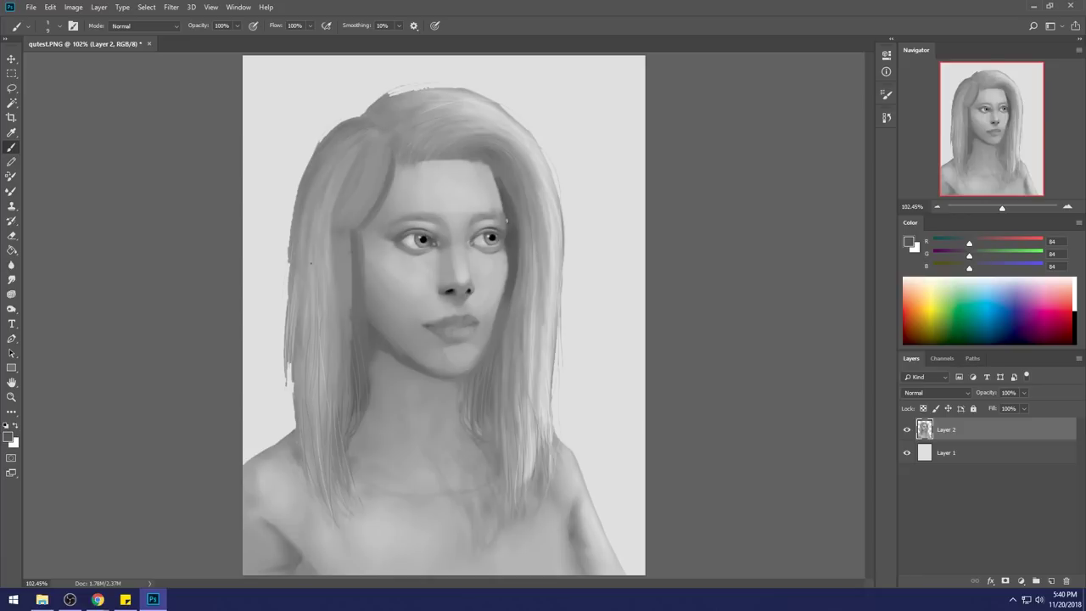
pyautogui.click(11, 279)
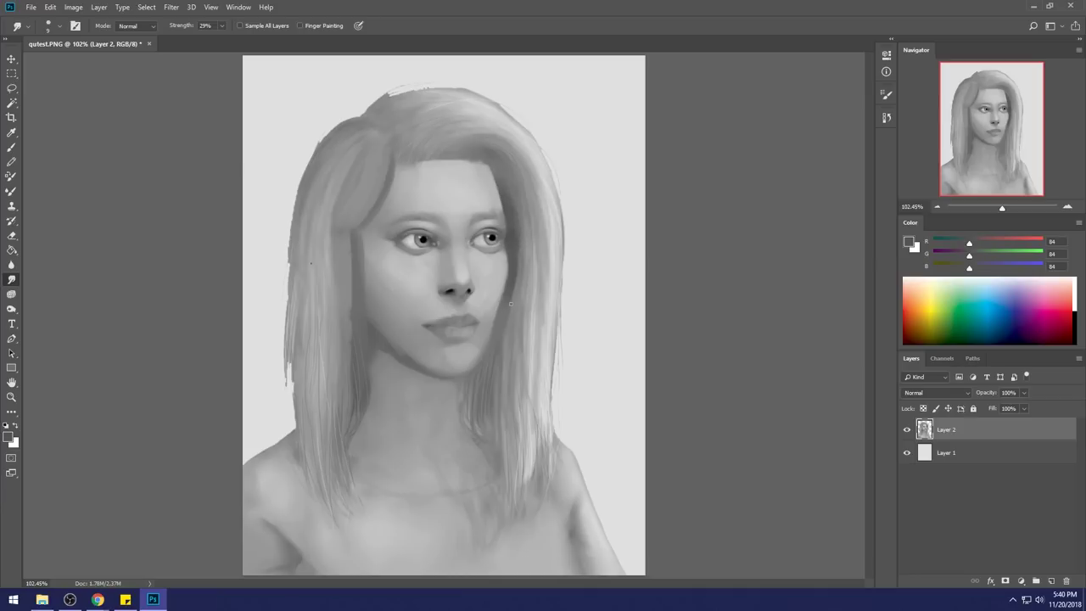
# Paint dark grey strokes down the right hair edge beside the cheek, redoing one stroke.
pyautogui.press('b')
pyautogui.keyDown('alt'); pyautogui.click(517, 253); pyautogui.keyUp('alt')
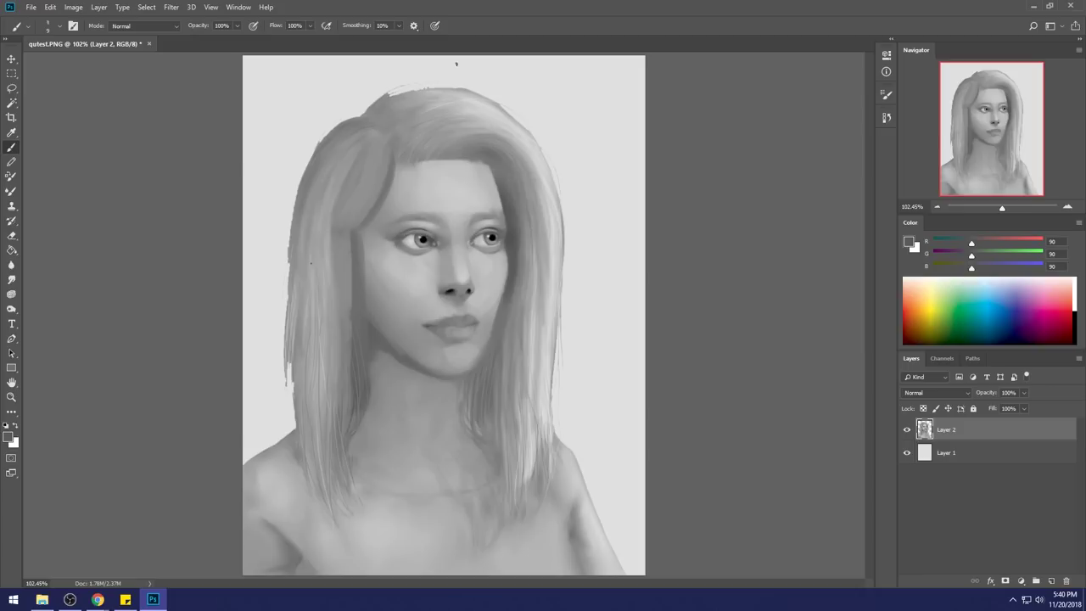
pyautogui.press(']')
pyautogui.moveTo(516, 254); pyautogui.dragTo(514, 303)
pyautogui.moveTo(517, 247); pyautogui.dragTo(517, 259)
pyautogui.hotkey('ctrl', 'z')
pyautogui.moveTo(511, 313); pyautogui.dragTo(510, 340)
# Sample cheek, chin and neck greys and paint a shadow on the neck under the jaw.
pyautogui.keyDown('alt'); pyautogui.click(509, 303); pyautogui.keyUp('alt')
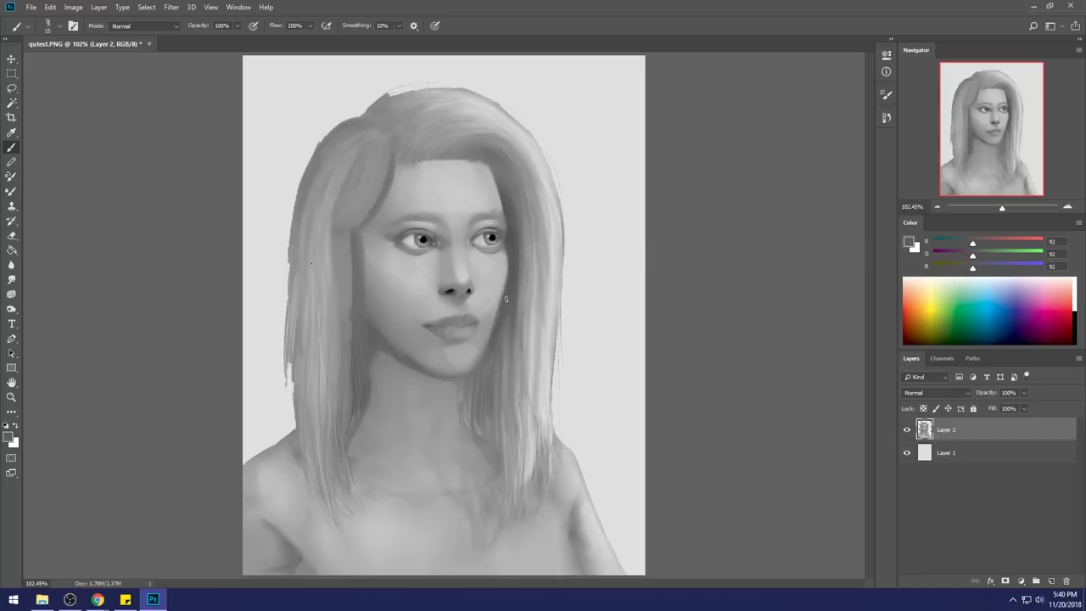
pyautogui.keyDown('alt'); pyautogui.click(442, 371); pyautogui.keyUp('alt')
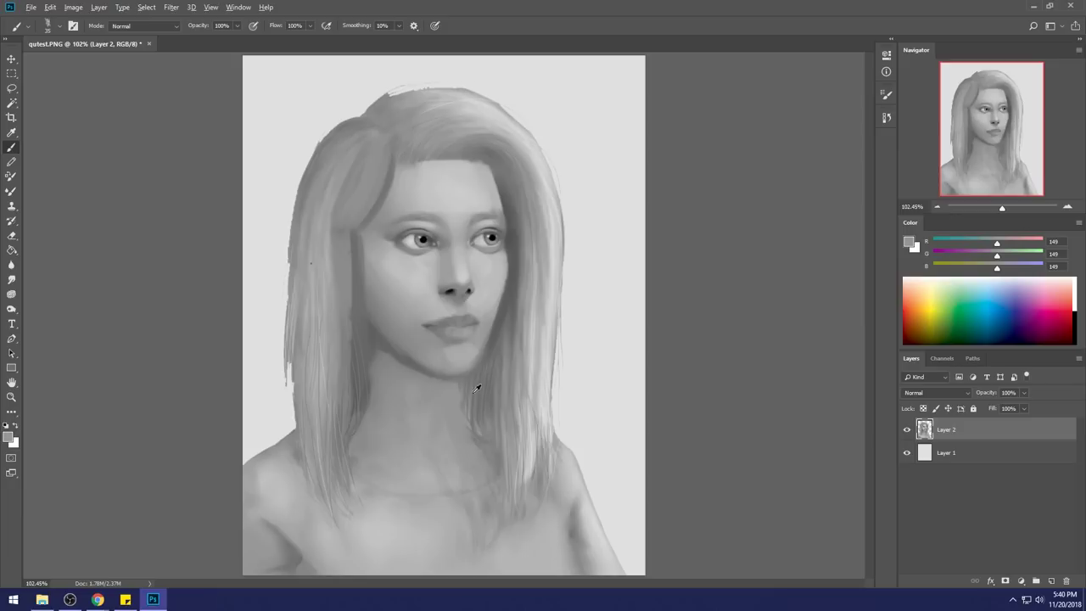
pyautogui.keyDown('alt'); pyautogui.click(501, 318); pyautogui.keyUp('alt')
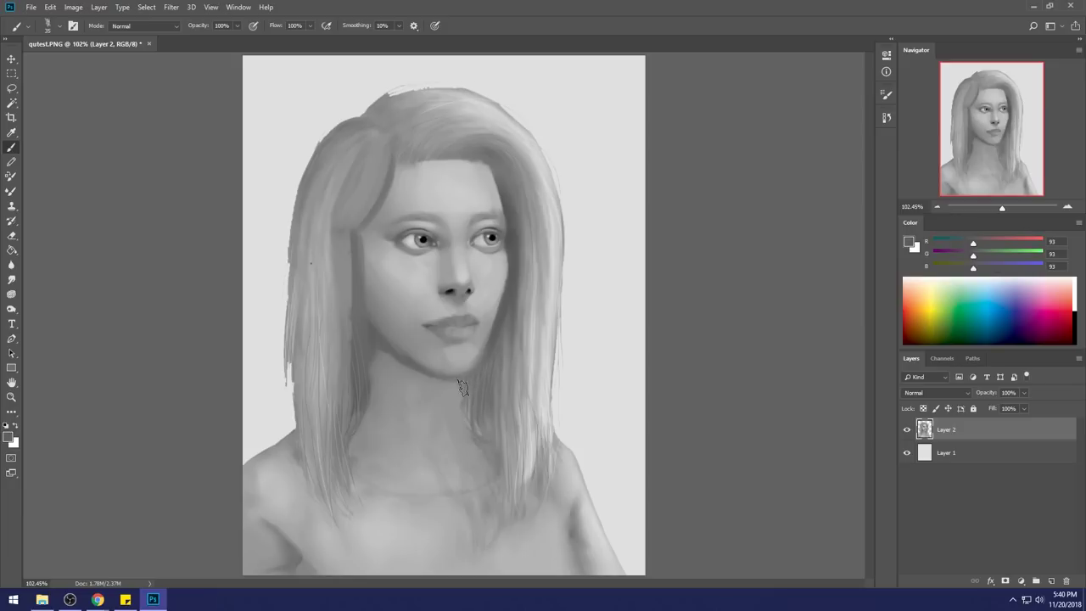
pyautogui.keyDown('alt'); pyautogui.click(467, 395); pyautogui.keyUp('alt')
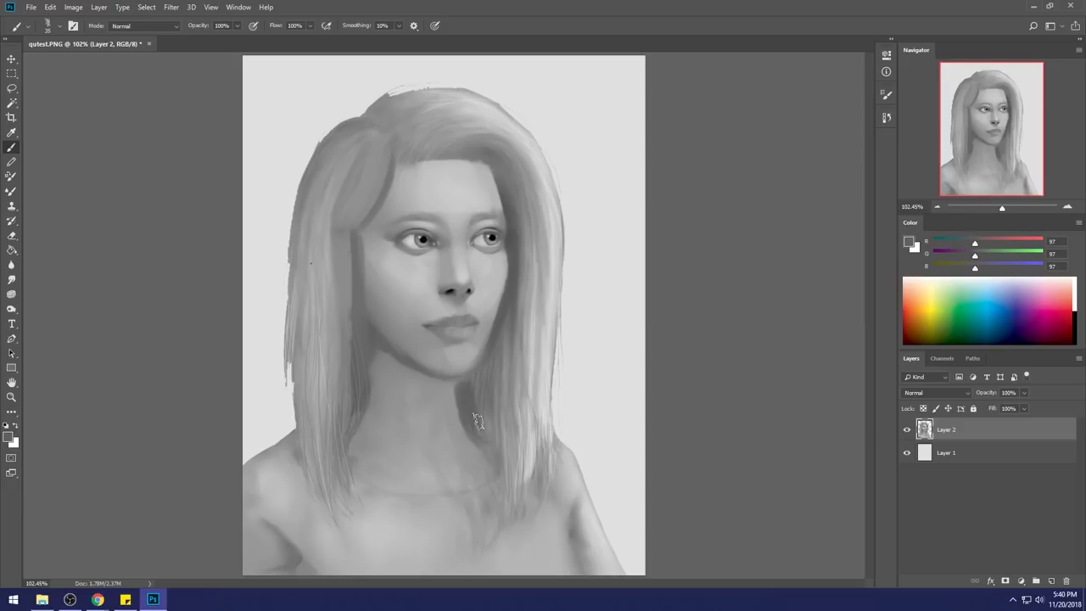
pyautogui.moveTo(472, 411)
pyautogui.mouseDown()
pyautogui.moveTo(468, 393)
pyautogui.moveTo(482, 437)
pyautogui.moveTo(484, 377)
pyautogui.mouseUp()
pyautogui.keyDown('alt'); pyautogui.click(441, 408); pyautogui.keyUp('alt')
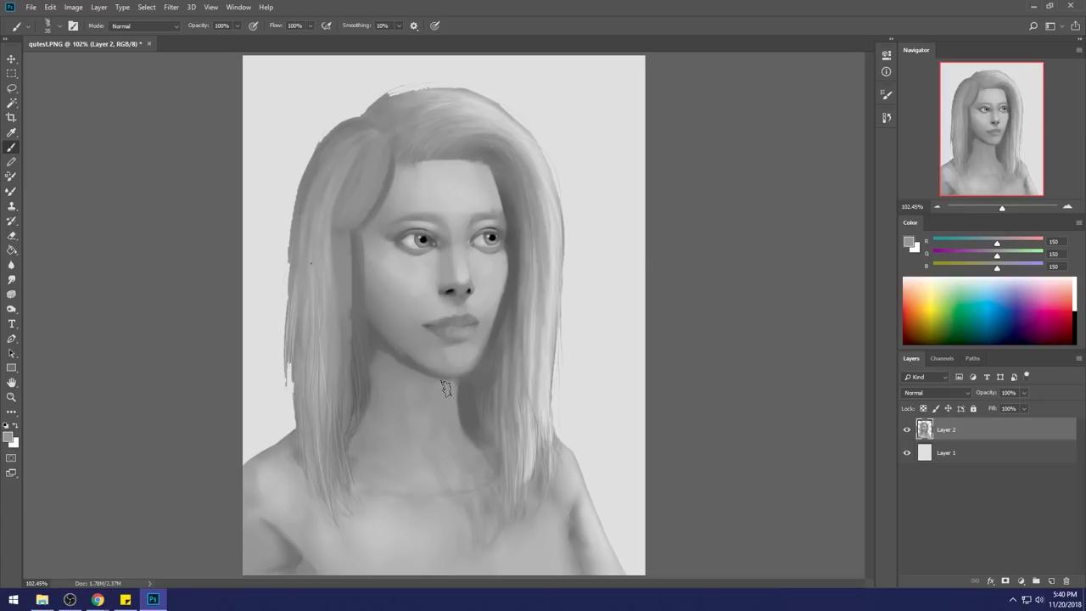
pyautogui.keyDown('alt'); pyautogui.click(475, 393); pyautogui.keyUp('alt')
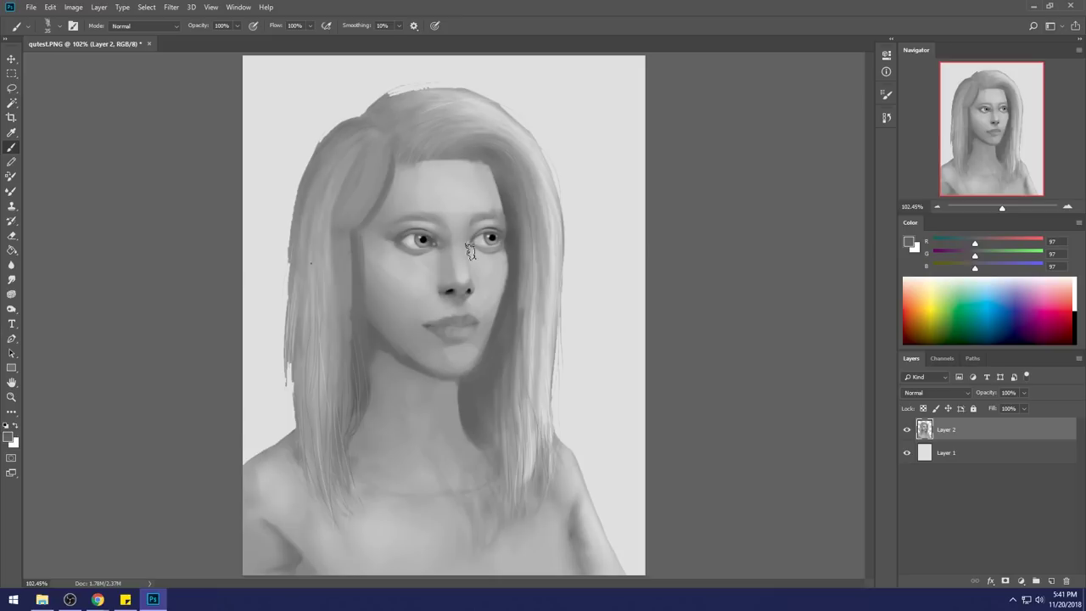
pyautogui.keyDown('alt'); pyautogui.click(496, 428); pyautogui.keyUp('alt')
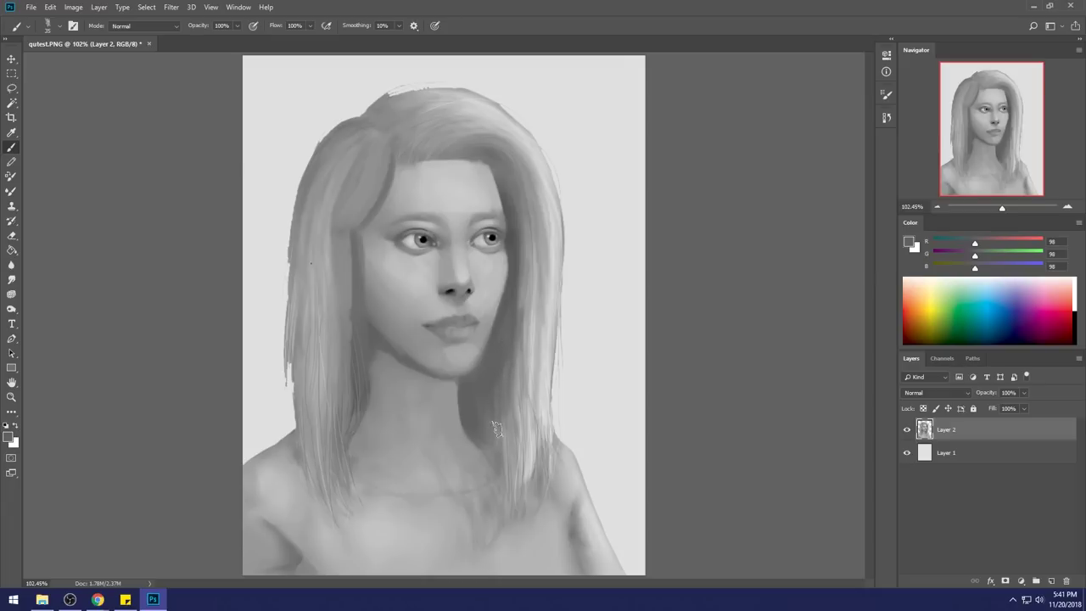
pyautogui.keyDown('alt'); pyautogui.click(527, 294); pyautogui.keyUp('alt')
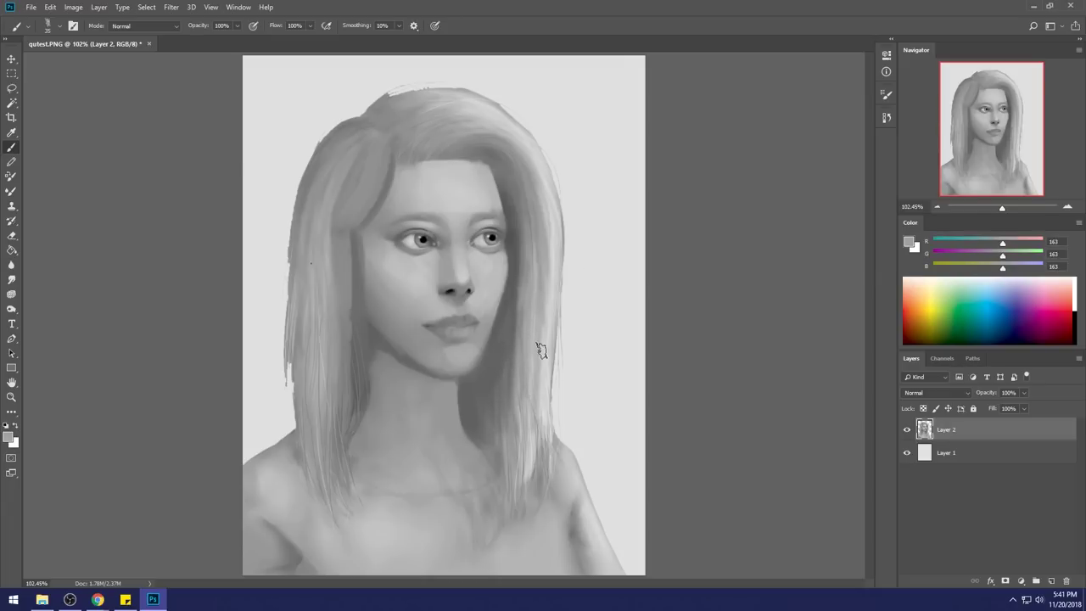
pyautogui.click(11, 279)
# With a larger Smudge brush, blend the upper and lower-left hair edges into the background.
pyautogui.press(']')
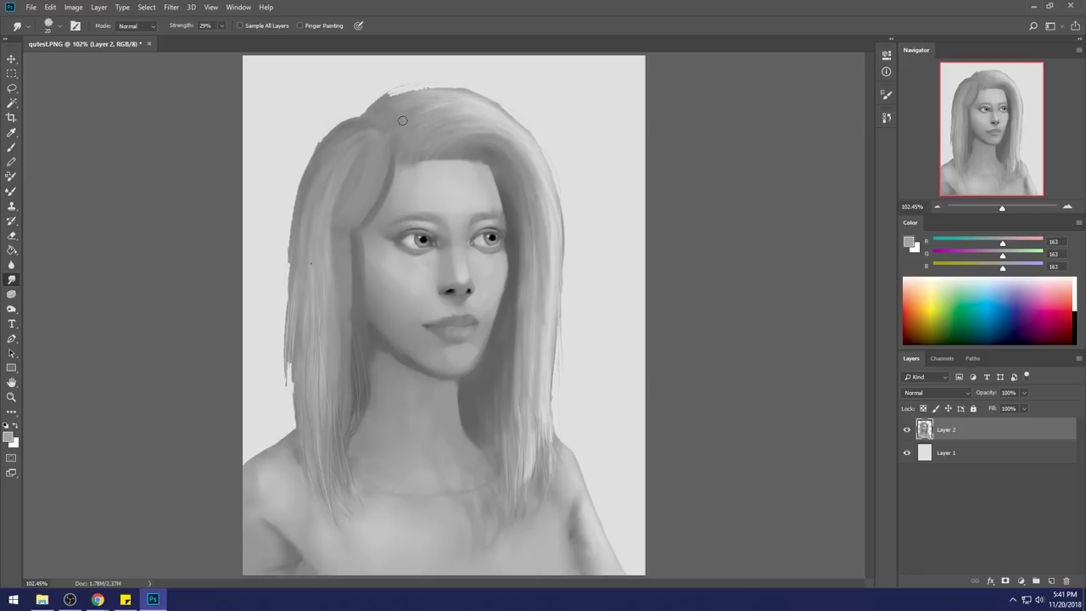
pyautogui.moveTo(295, 188); pyautogui.dragTo(318, 150)
pyautogui.moveTo(313, 444); pyautogui.dragTo(296, 328)
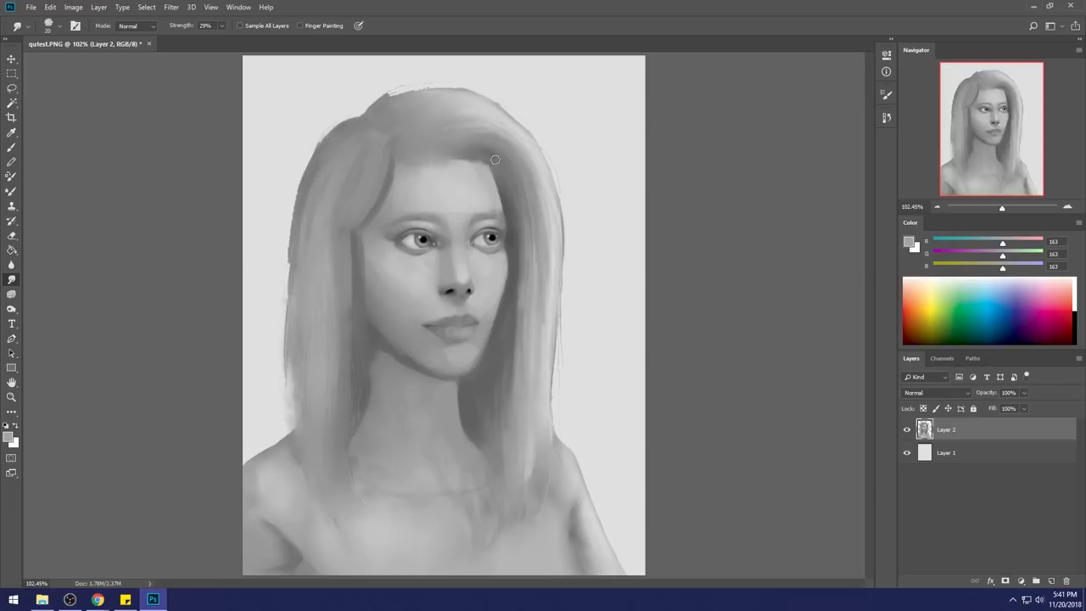
pyautogui.press('b')
pyautogui.keyDown('alt'); pyautogui.click(402, 168); pyautogui.keyUp('alt')
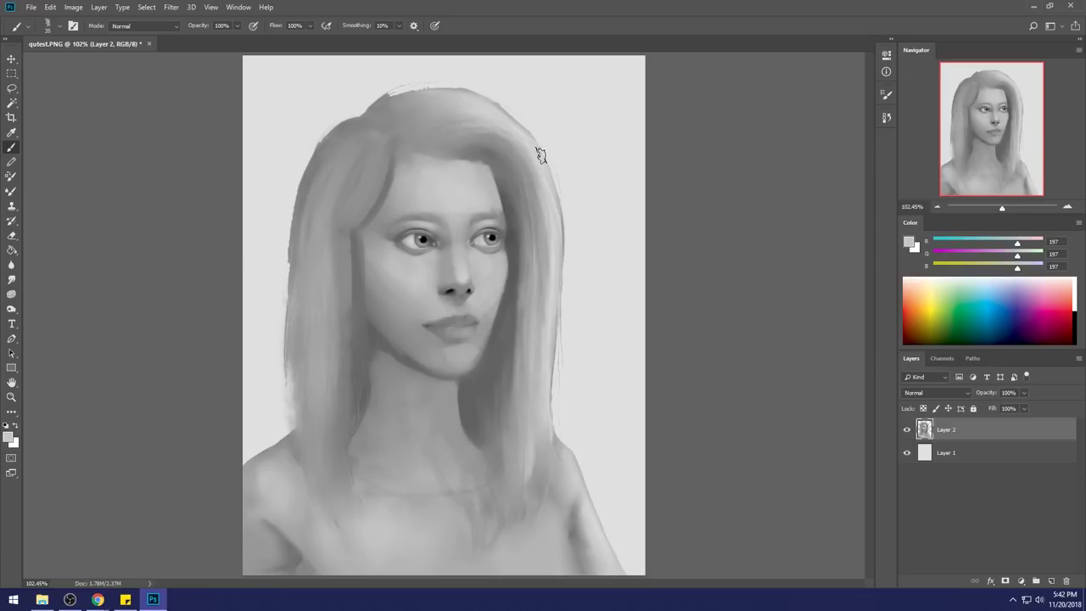
# Sample forehead, hair and pale canvas greys, then lock the portrait layer's transparent pixels.
pyautogui.keyDown('alt'); pyautogui.click(459, 174); pyautogui.keyUp('alt')
pyautogui.keyDown('alt'); pyautogui.click(441, 163); pyautogui.keyUp('alt')
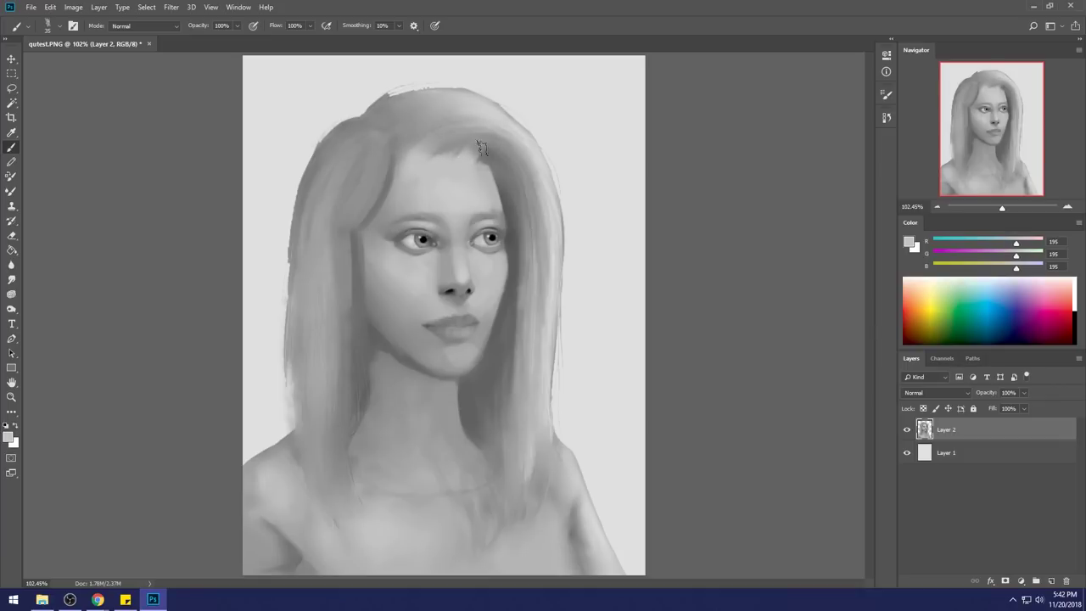
pyautogui.keyDown('alt'); pyautogui.click(476, 176); pyautogui.keyUp('alt')
pyautogui.keyDown('alt'); pyautogui.click(504, 146); pyautogui.keyUp('alt')
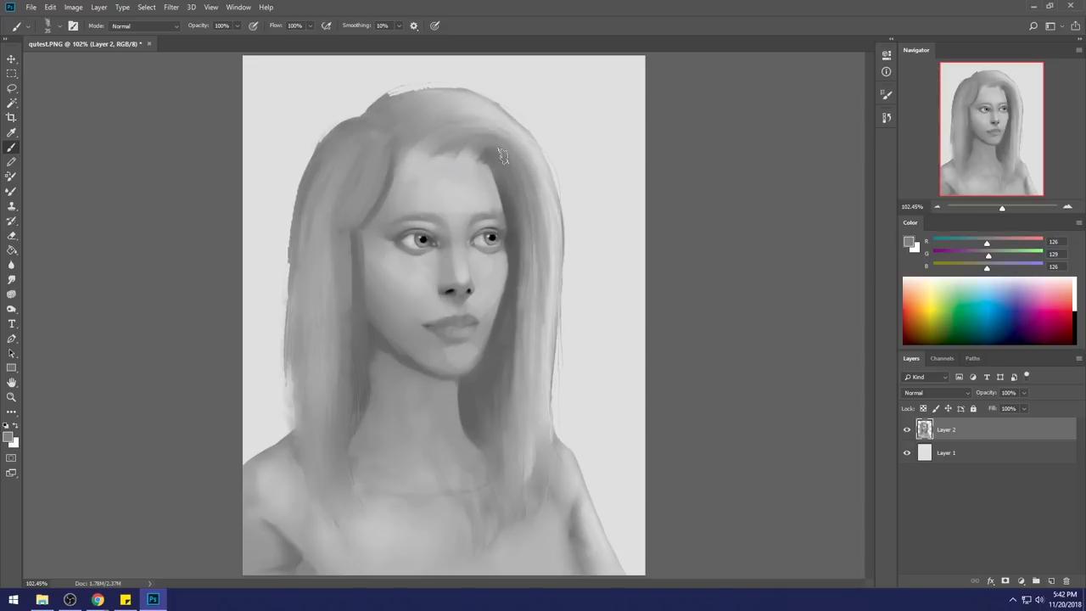
pyautogui.keyDown('alt'); pyautogui.click(458, 162); pyautogui.keyUp('alt')
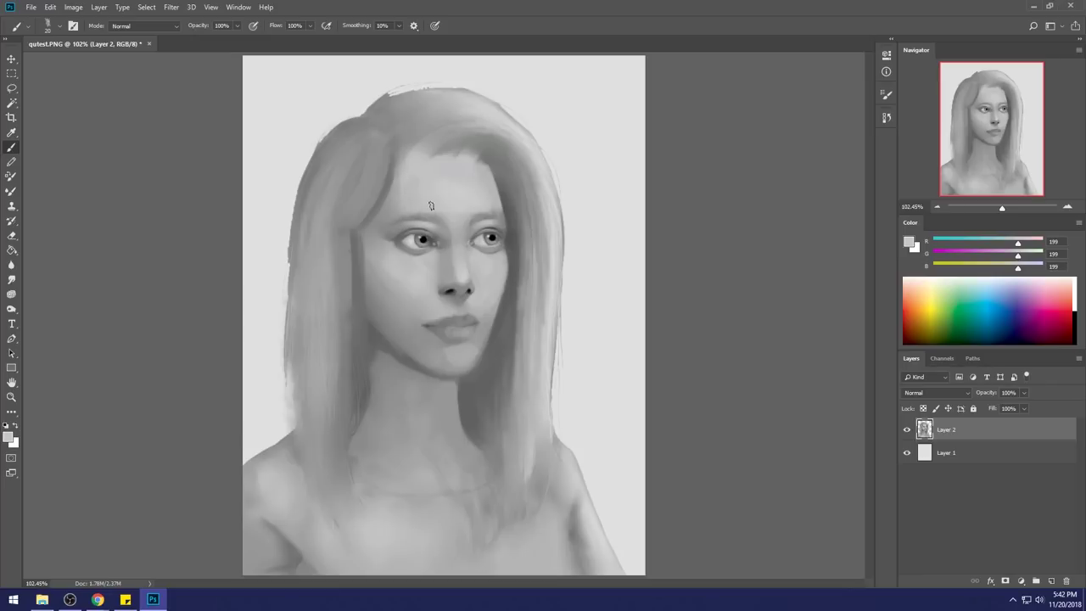
pyautogui.keyDown('alt'); pyautogui.click(482, 204); pyautogui.keyUp('alt')
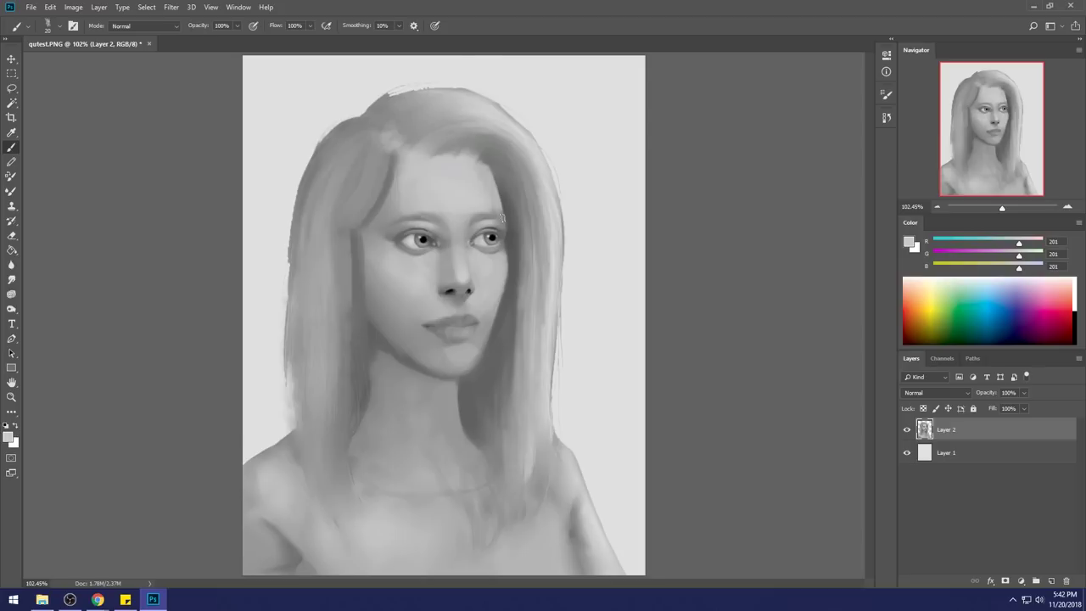
pyautogui.keyDown('alt'); pyautogui.click(537, 160); pyautogui.keyUp('alt')
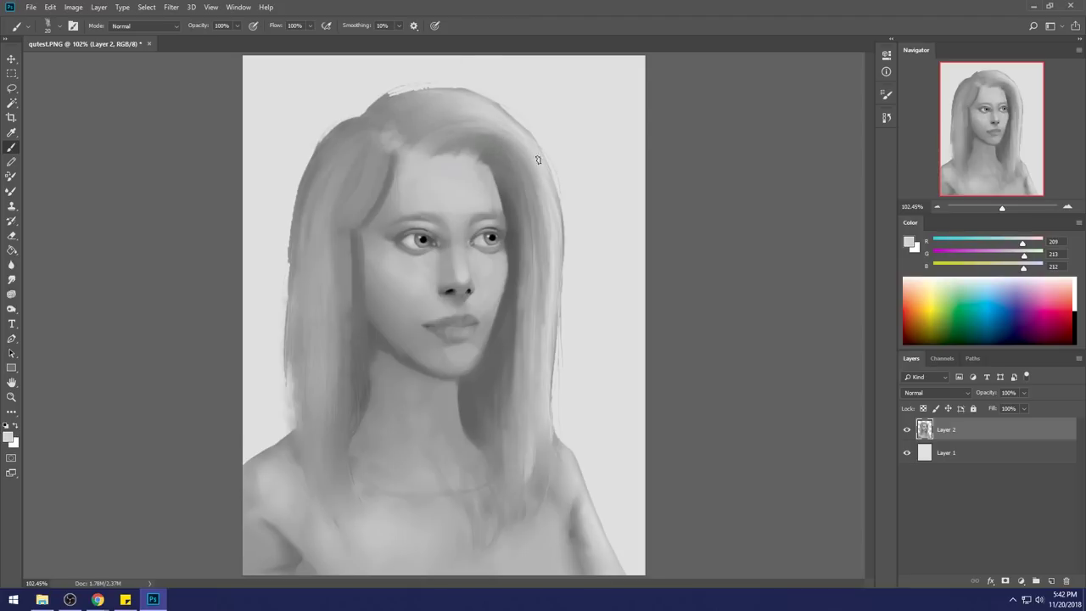
pyautogui.click(923, 409)
# Brighten the band on top of the head with sampled light grey and a 236 grey.
pyautogui.keyDown('alt'); pyautogui.click(482, 105); pyautogui.keyUp('alt')
pyautogui.moveTo(492, 106)
pyautogui.mouseDown()
pyautogui.moveTo(408, 123)
pyautogui.moveTo(452, 83)
pyautogui.mouseUp()
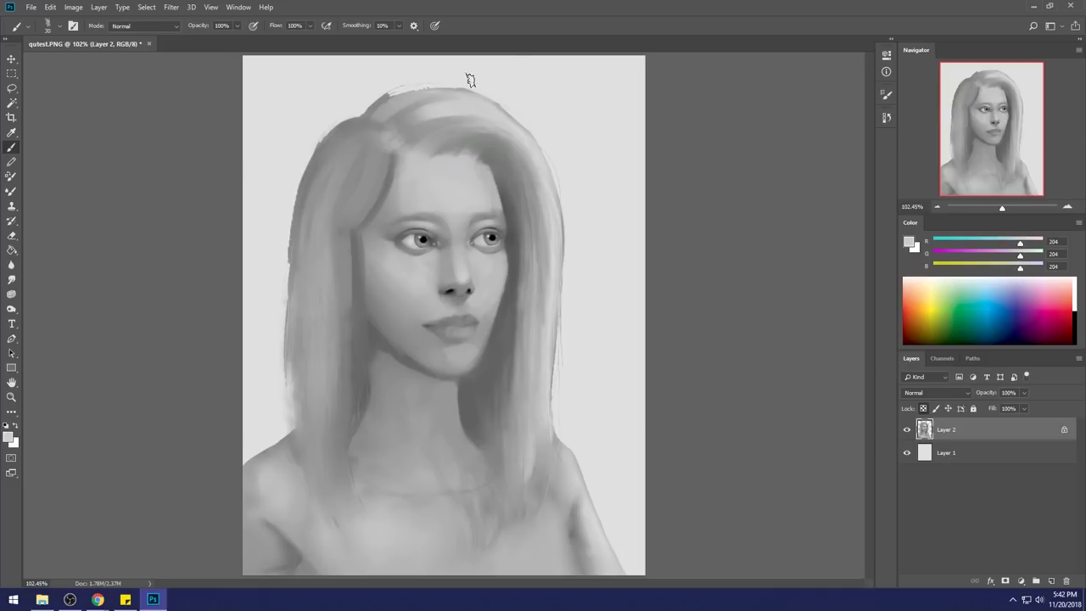
pyautogui.moveTo(378, 116); pyautogui.dragTo(522, 80)
pyautogui.moveTo(430, 134); pyautogui.dragTo(488, 133)
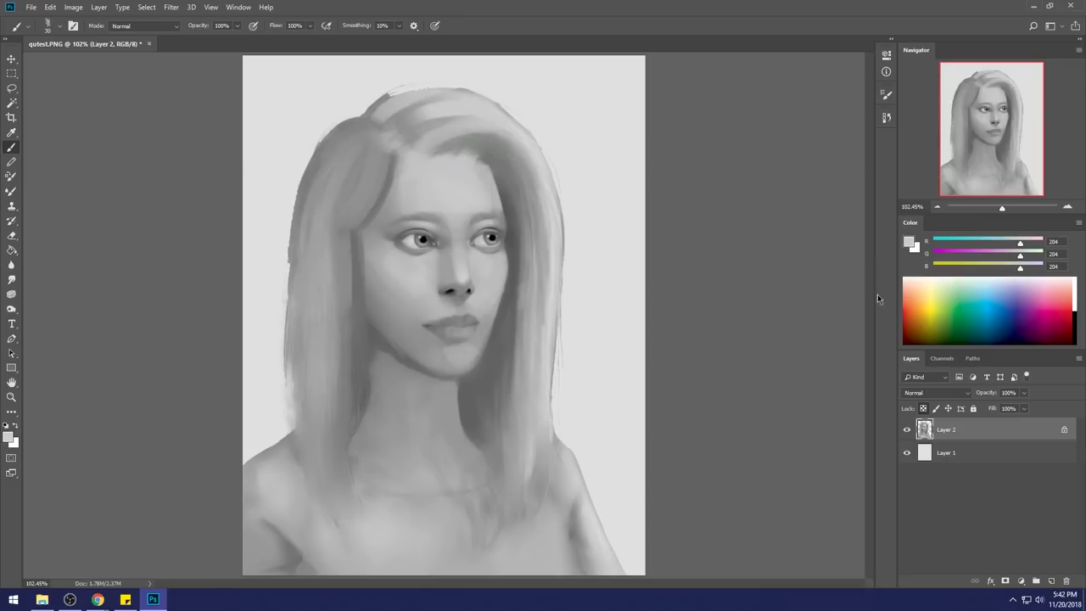
pyautogui.click(910, 244)
pyautogui.click(785, 312)
pyautogui.click(1042, 295)
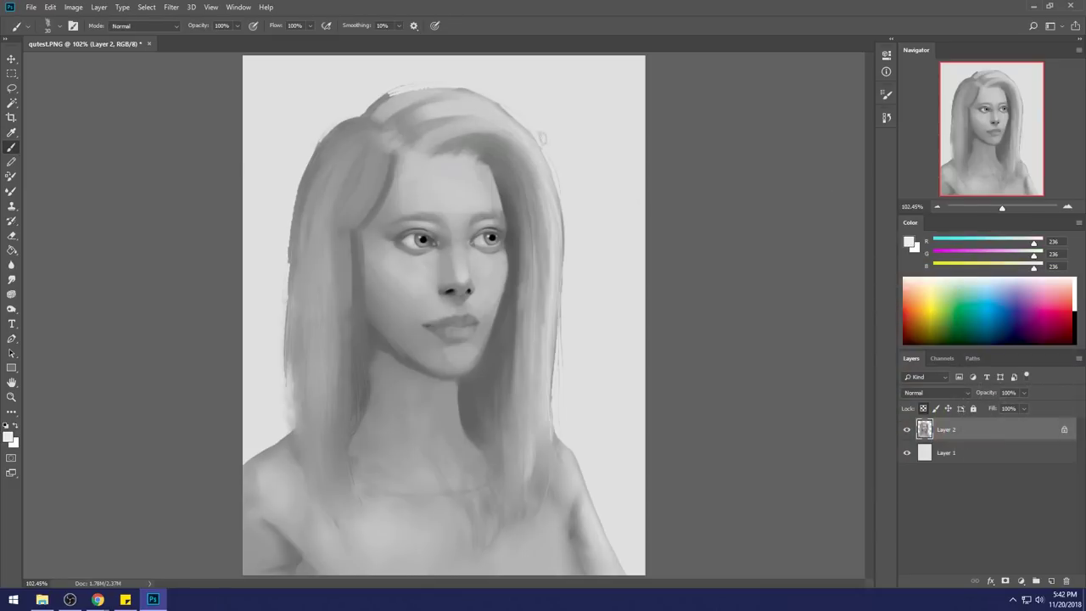
pyautogui.moveTo(516, 128)
pyautogui.mouseDown()
pyautogui.moveTo(431, 140)
pyautogui.moveTo(497, 119)
pyautogui.moveTo(403, 145)
pyautogui.moveTo(482, 112)
pyautogui.moveTo(459, 108)
pyautogui.moveTo(469, 119)
pyautogui.moveTo(485, 109)
pyautogui.moveTo(474, 104)
pyautogui.moveTo(484, 107)
pyautogui.moveTo(379, 114)
pyautogui.mouseUp()
# With a smaller brush, sample hair greys and paint a darker stroke along the hairline.
pyautogui.press('[')
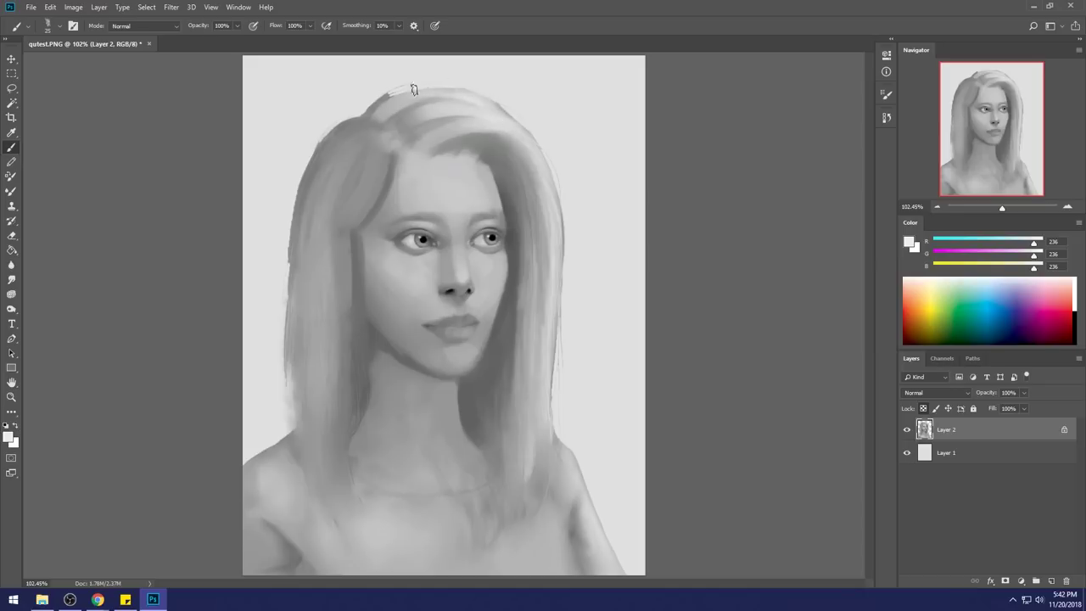
pyautogui.keyDown('alt'); pyautogui.click(480, 144); pyautogui.keyUp('alt')
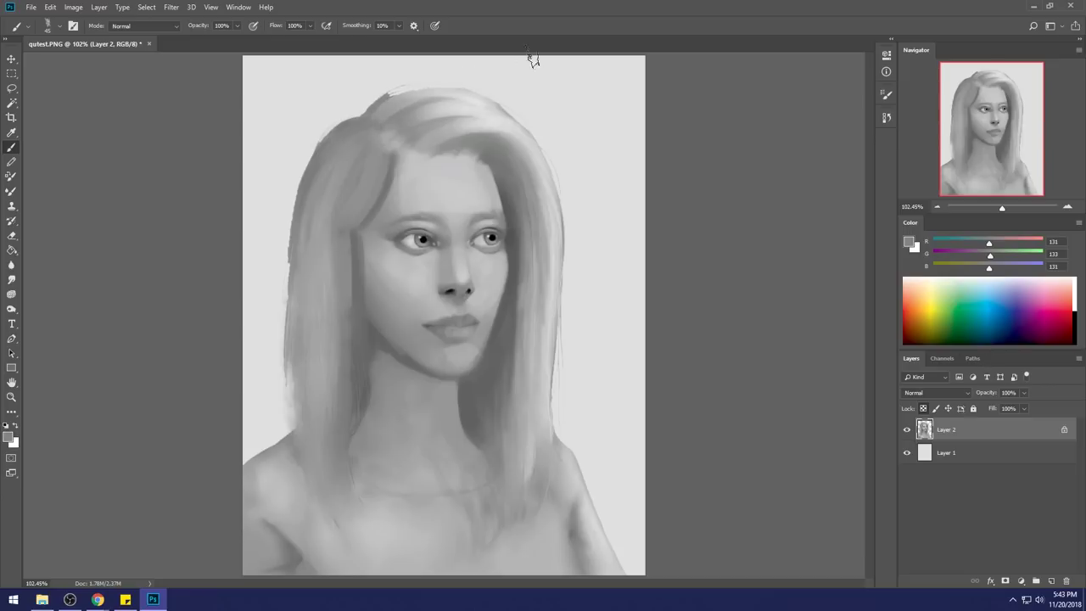
pyautogui.keyDown('alt'); pyautogui.click(486, 116); pyautogui.keyUp('alt')
pyautogui.keyDown('alt'); pyautogui.click(475, 105); pyautogui.keyUp('alt')
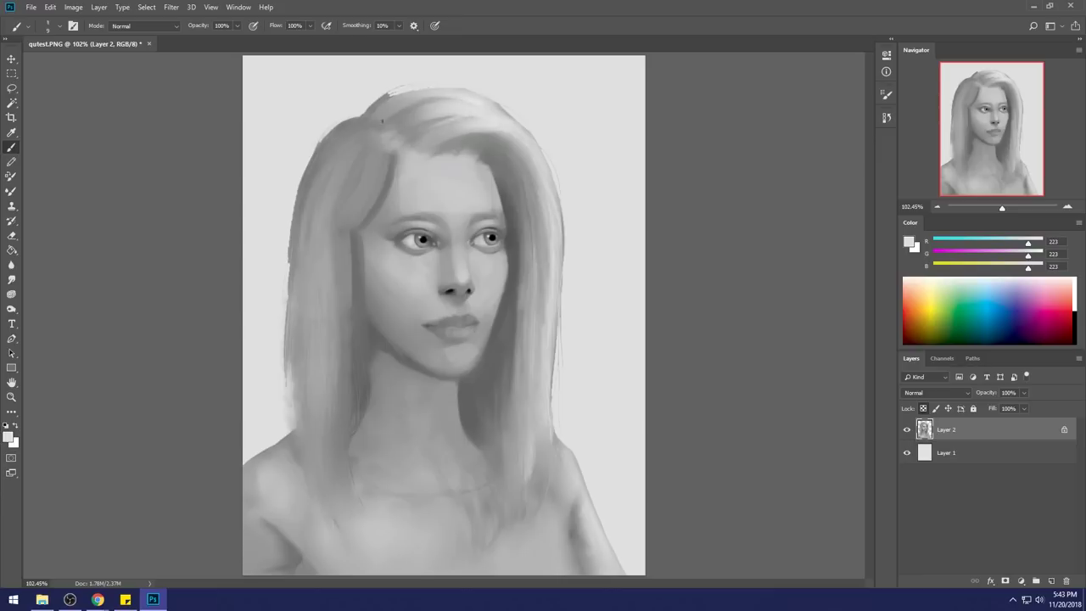
pyautogui.keyDown('alt'); pyautogui.click(396, 107); pyautogui.keyUp('alt')
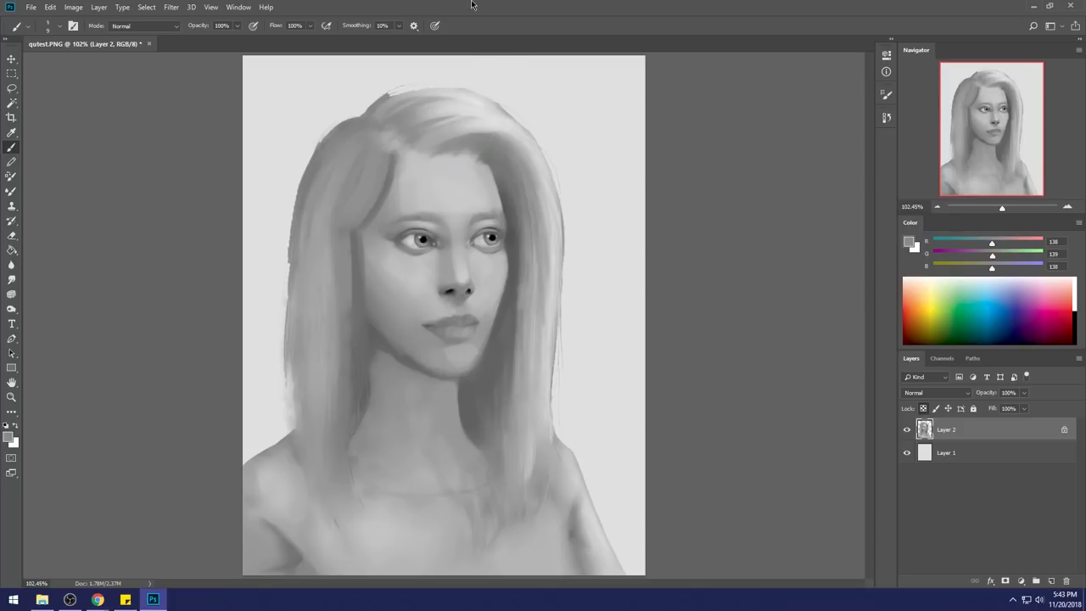
pyautogui.keyDown('alt'); pyautogui.click(455, 129); pyautogui.keyUp('alt')
pyautogui.keyDown('alt'); pyautogui.click(457, 143); pyautogui.keyUp('alt')
pyautogui.moveTo(453, 136); pyautogui.dragTo(504, 140)
pyautogui.keyDown('alt'); pyautogui.click(470, 111); pyautogui.keyUp('alt')
pyautogui.keyDown('alt'); pyautogui.click(481, 115); pyautogui.keyUp('alt')
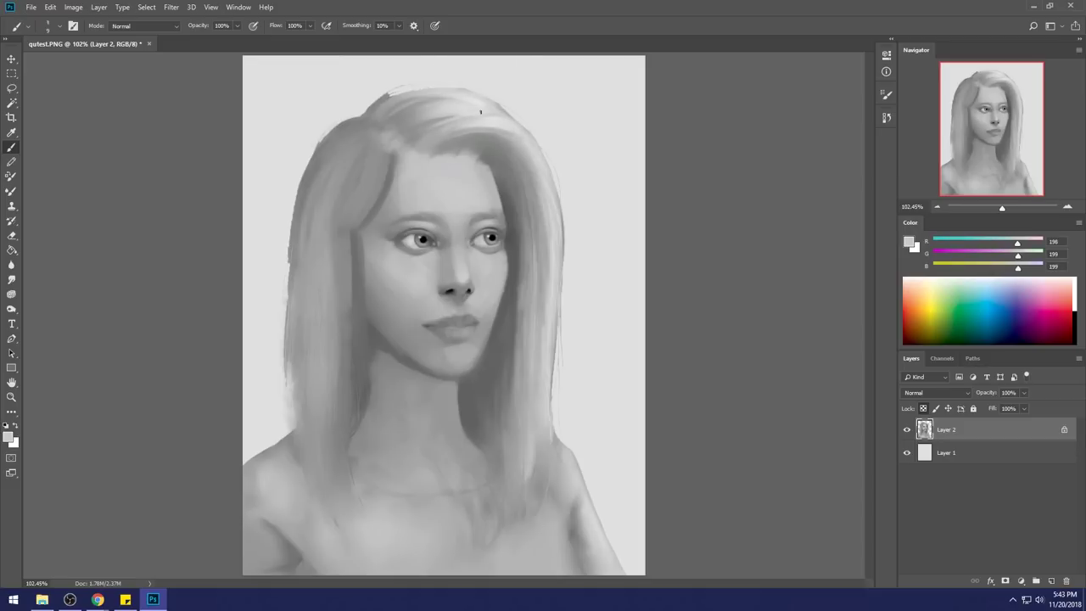
pyautogui.keyDown('alt'); pyautogui.click(437, 125); pyautogui.keyUp('alt')
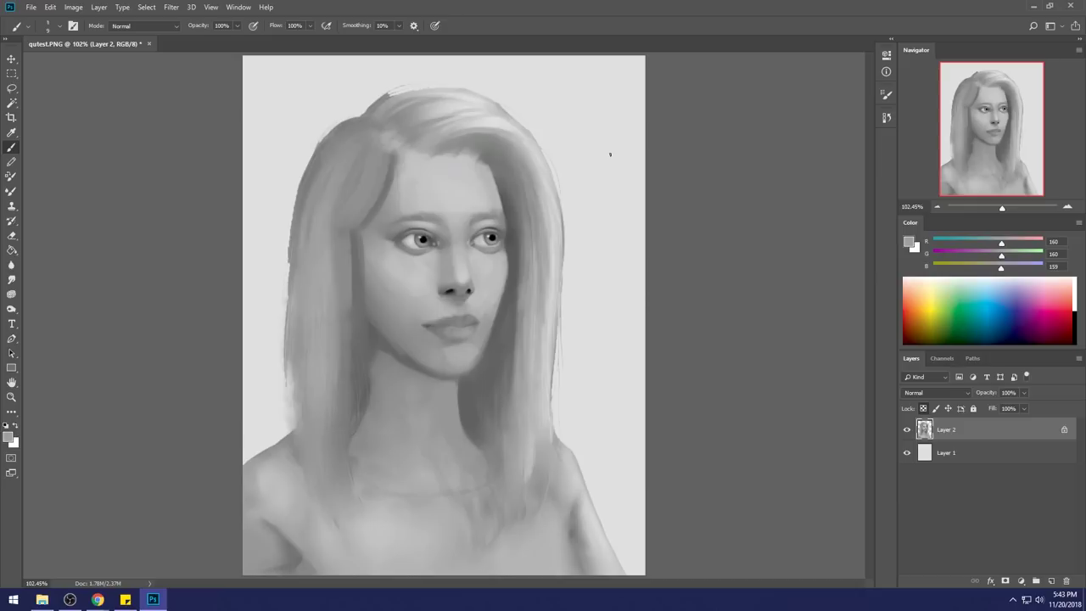
pyautogui.click(11, 279)
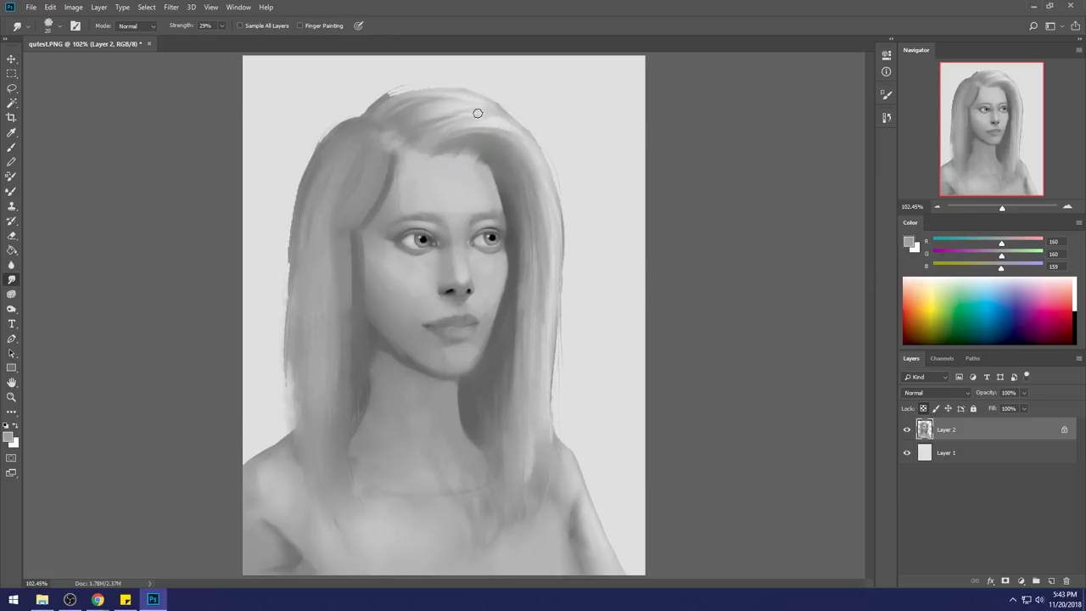
# Dodge the crown and right temple hair at 21% exposure, shrinking the brush from 500.
pyautogui.rightClick(12, 309)
pyautogui.click(53, 312)
pyautogui.press(']')
pyautogui.press(']')
pyautogui.press(']')
pyautogui.press(']')
pyautogui.press(']')
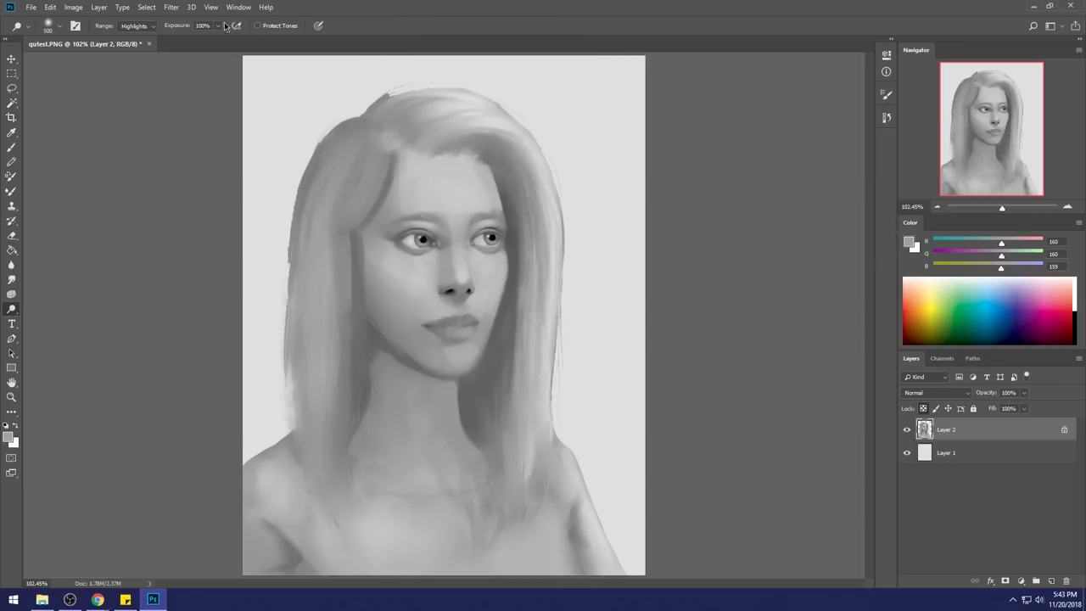
pyautogui.moveTo(219, 25)
pyautogui.mouseDown()
pyautogui.moveTo(200, 45)
pyautogui.moveTo(180, 45)
pyautogui.mouseUp()
pyautogui.press('[')
pyautogui.press('[')
pyautogui.press('[')
pyautogui.moveTo(485, 109)
pyautogui.mouseDown()
pyautogui.moveTo(461, 101)
pyautogui.moveTo(484, 85)
pyautogui.moveTo(470, 102)
pyautogui.moveTo(449, 72)
pyautogui.moveTo(504, 126)
pyautogui.moveTo(444, 89)
pyautogui.moveTo(517, 133)
pyautogui.moveTo(475, 96)
pyautogui.mouseUp()
pyautogui.press('[')
pyautogui.press('[')
pyautogui.press('[')
pyautogui.moveTo(497, 160)
pyautogui.mouseDown()
pyautogui.moveTo(533, 154)
pyautogui.moveTo(504, 166)
pyautogui.moveTo(493, 156)
pyautogui.moveTo(516, 194)
pyautogui.mouseUp()
pyautogui.press('[')
pyautogui.press('[')
pyautogui.press('[')
pyautogui.press(']')
pyautogui.press(']')
pyautogui.press(']')
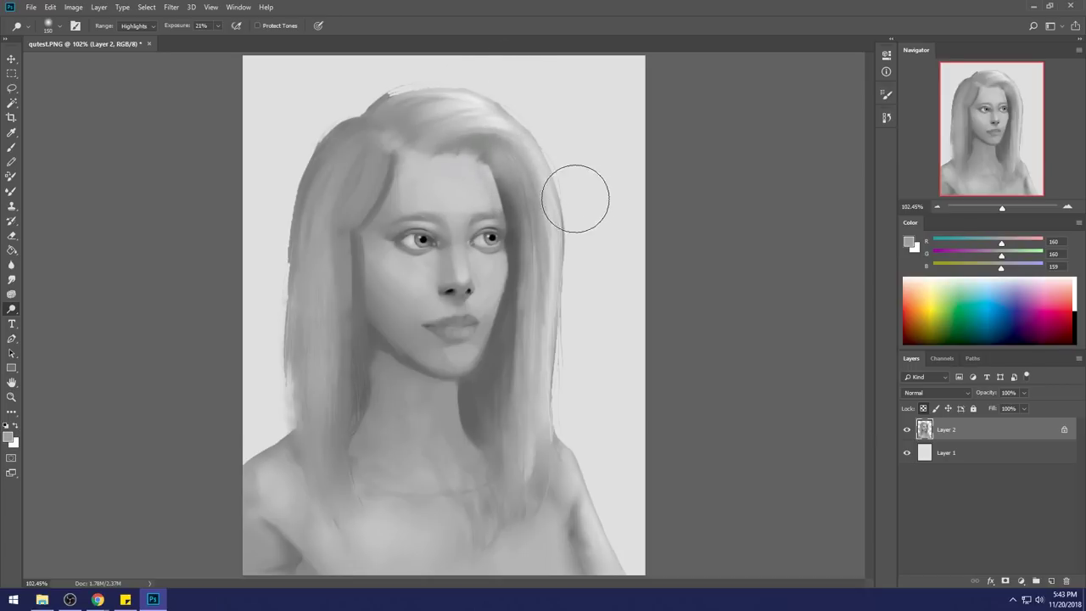
pyautogui.moveTo(546, 170)
pyautogui.mouseDown()
pyautogui.moveTo(496, 151)
pyautogui.moveTo(524, 225)
pyautogui.moveTo(492, 153)
pyautogui.mouseUp()
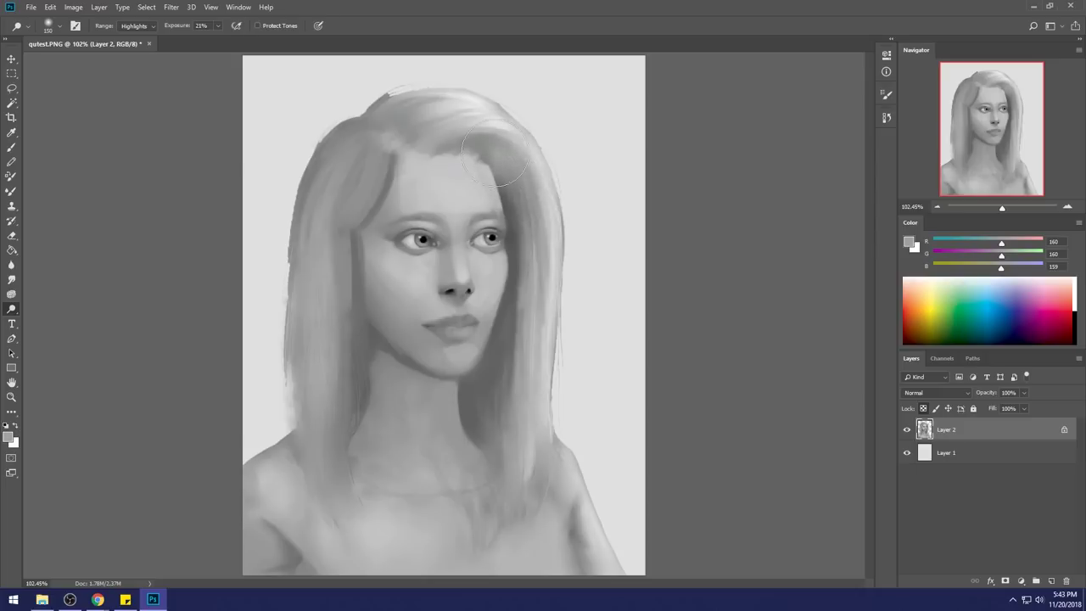
# Paint light grey down the upper right hair edge, then dodge it lighter.
pyautogui.press('b')
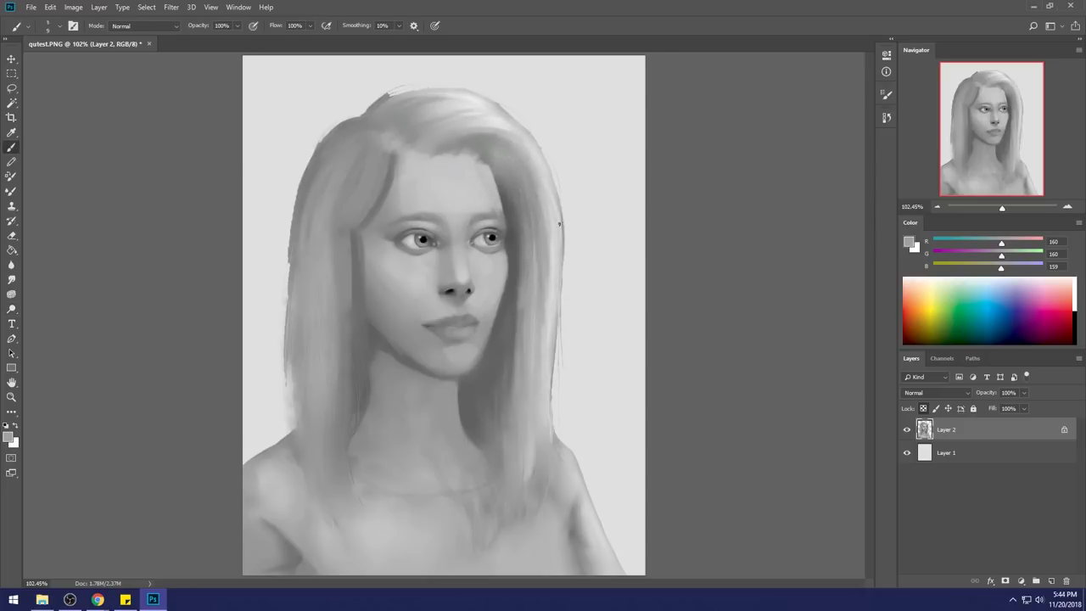
pyautogui.keyDown('alt'); pyautogui.click(554, 258); pyautogui.keyUp('alt')
pyautogui.press(']')
pyautogui.press(']')
pyautogui.press(']')
pyautogui.press(']')
pyautogui.press(']')
pyautogui.press(']')
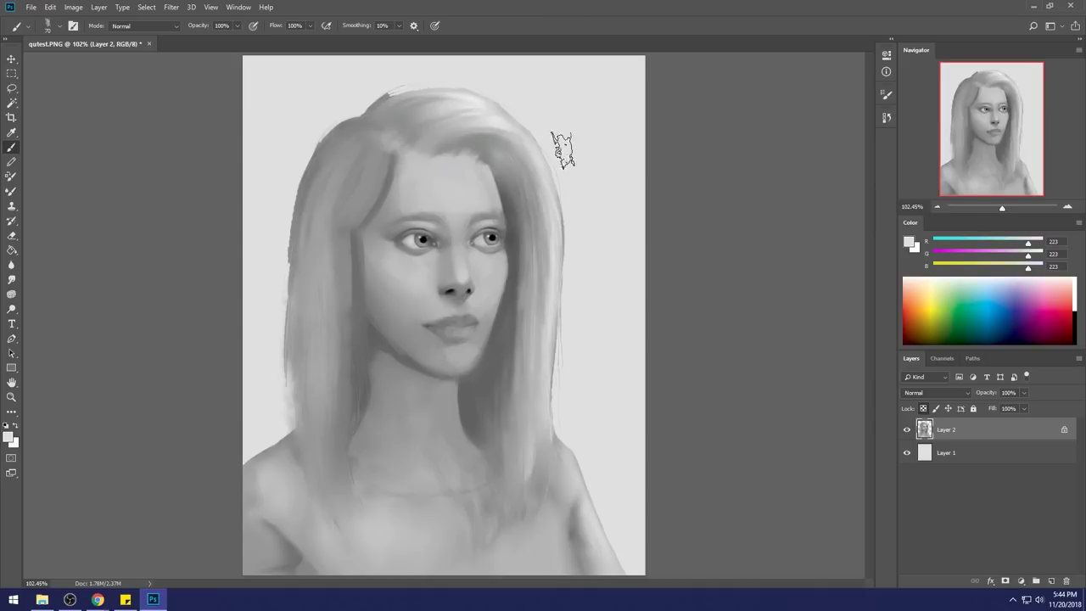
pyautogui.moveTo(556, 162); pyautogui.dragTo(562, 342)
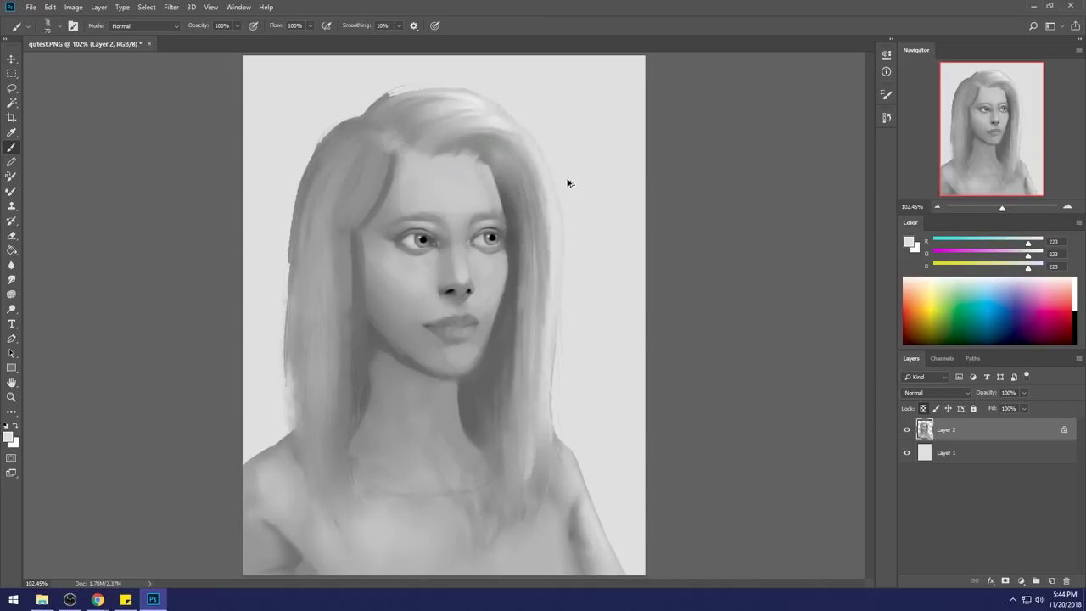
pyautogui.click(11, 309)
pyautogui.moveTo(563, 220)
pyautogui.mouseDown()
pyautogui.moveTo(516, 90)
pyautogui.moveTo(551, 114)
pyautogui.mouseUp()
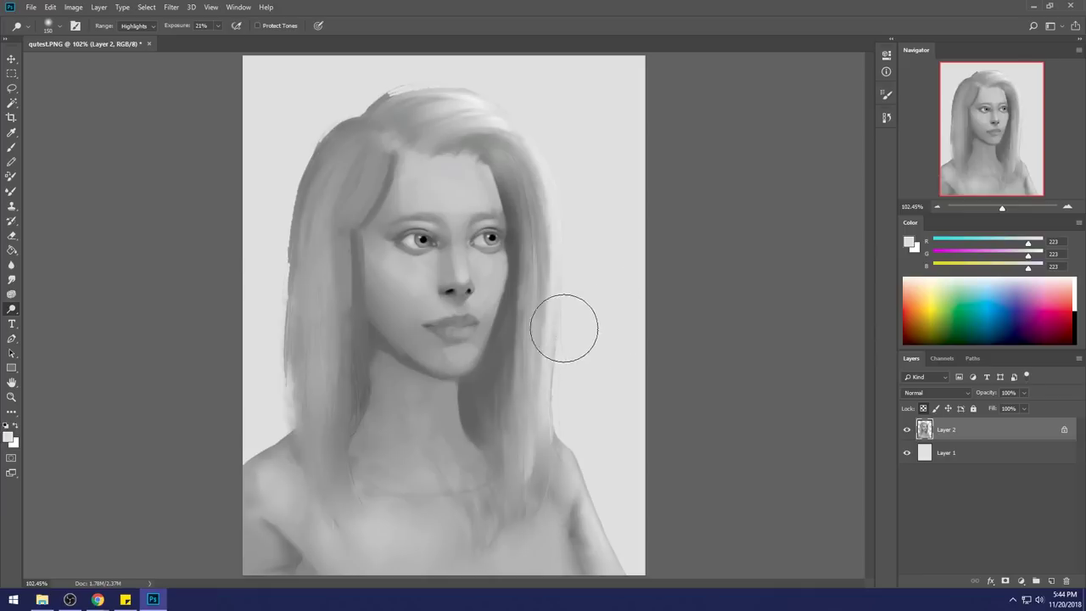
# Sample forehead, hair and left-eye skin greys with the Brush.
pyautogui.press('b')
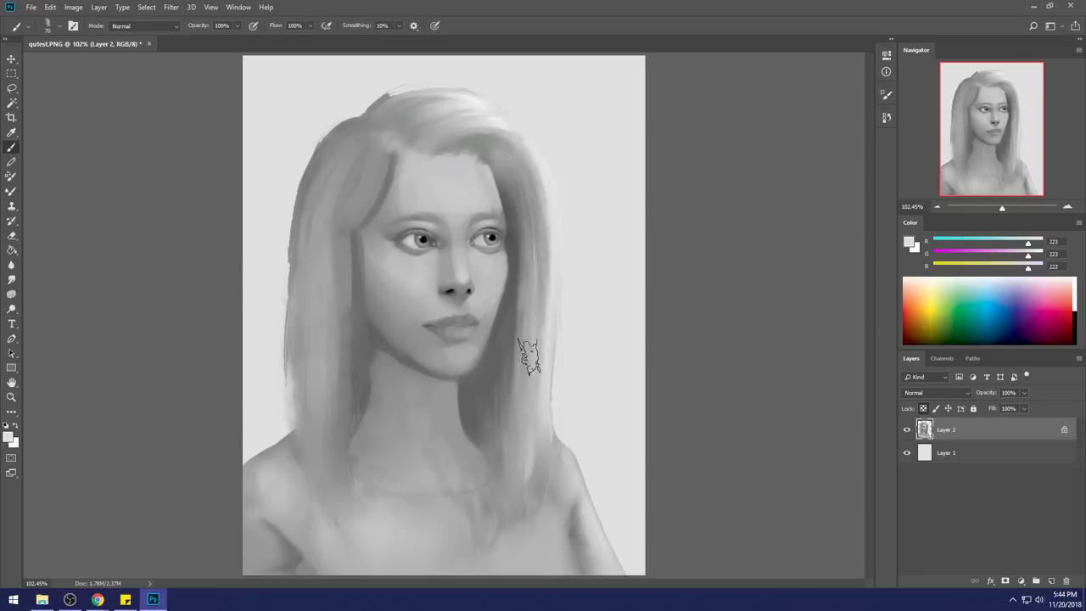
pyautogui.keyDown('alt'); pyautogui.click(452, 185); pyautogui.keyUp('alt')
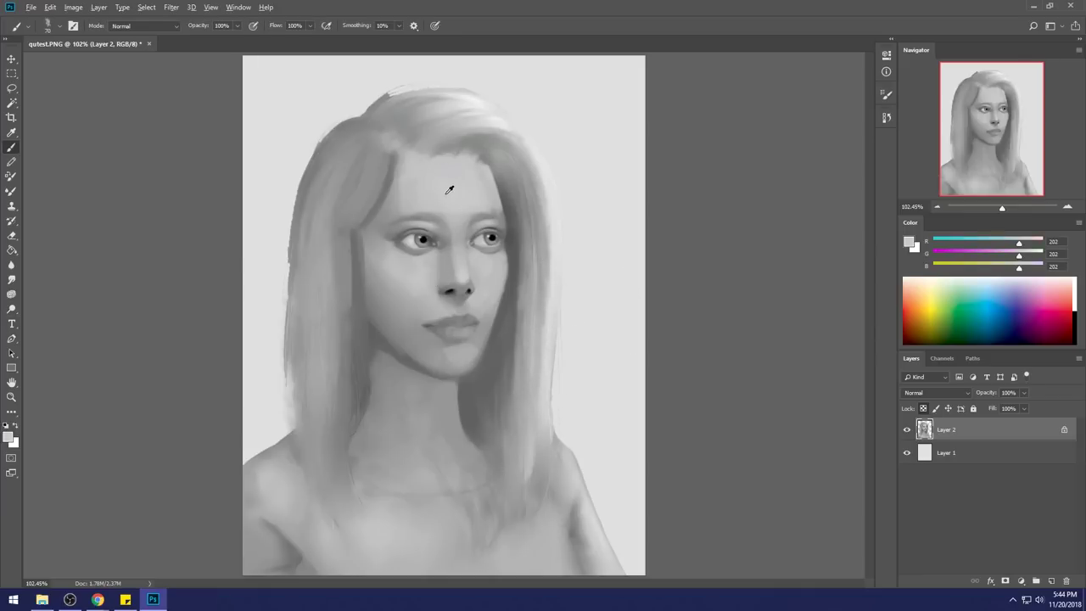
pyautogui.keyDown('alt'); pyautogui.click(506, 115); pyautogui.keyUp('alt')
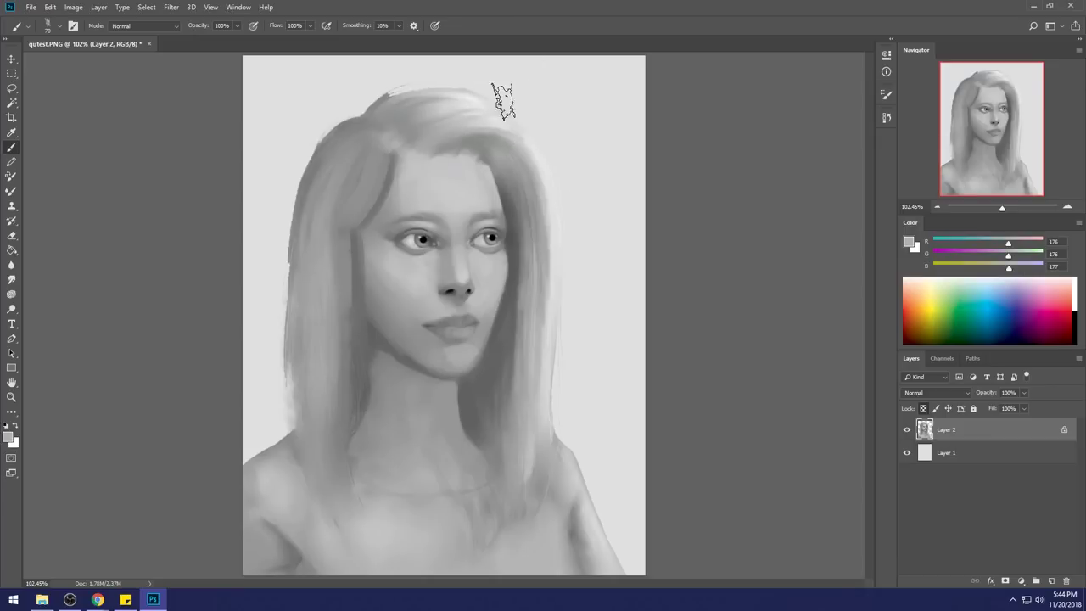
pyautogui.keyDown('alt'); pyautogui.click(466, 116); pyautogui.keyUp('alt')
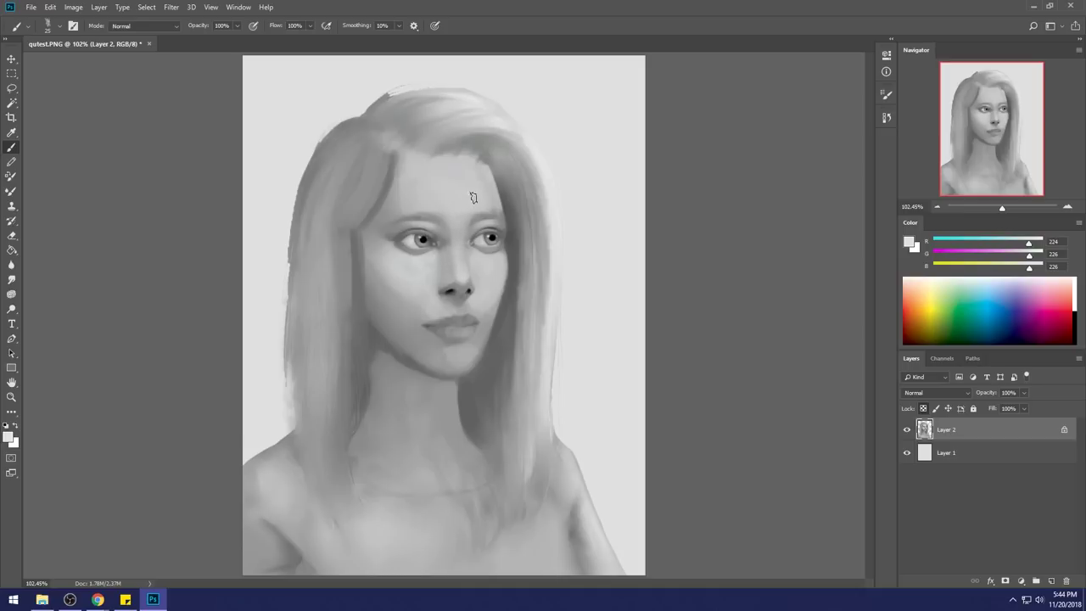
pyautogui.keyDown('alt'); pyautogui.click(376, 244); pyautogui.keyUp('alt')
pyautogui.keyDown('alt'); pyautogui.click(417, 201); pyautogui.keyUp('alt')
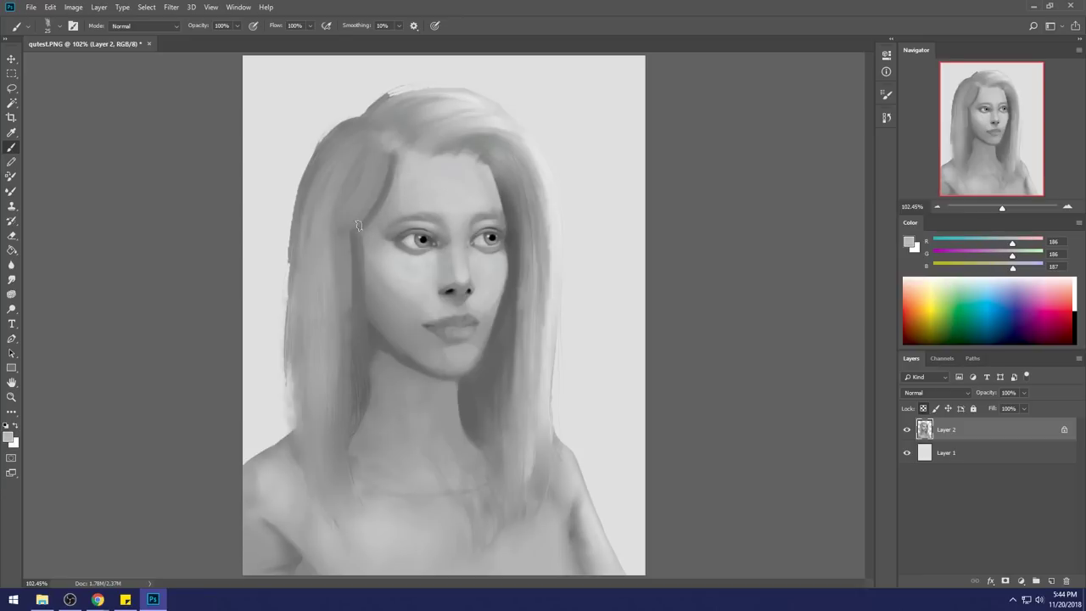
pyautogui.click(11, 308)
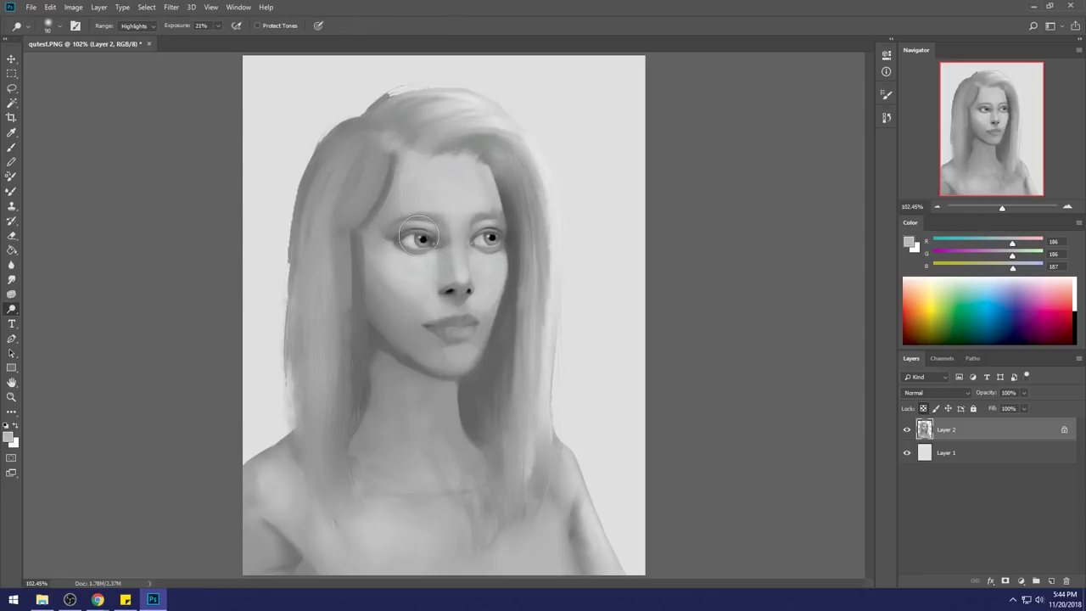
# Dodge the whites of both eyes and enlarge the brush to 100.
pyautogui.moveTo(422, 240); pyautogui.dragTo(421, 238)
pyautogui.moveTo(498, 234); pyautogui.dragTo(498, 238)
pyautogui.press(']')
pyautogui.press(']')
pyautogui.press(']')
pyautogui.press(']')
pyautogui.press(']')
# Sample skin greys beside the nose, on the cheek, under the eye and on the face.
pyautogui.press('b')
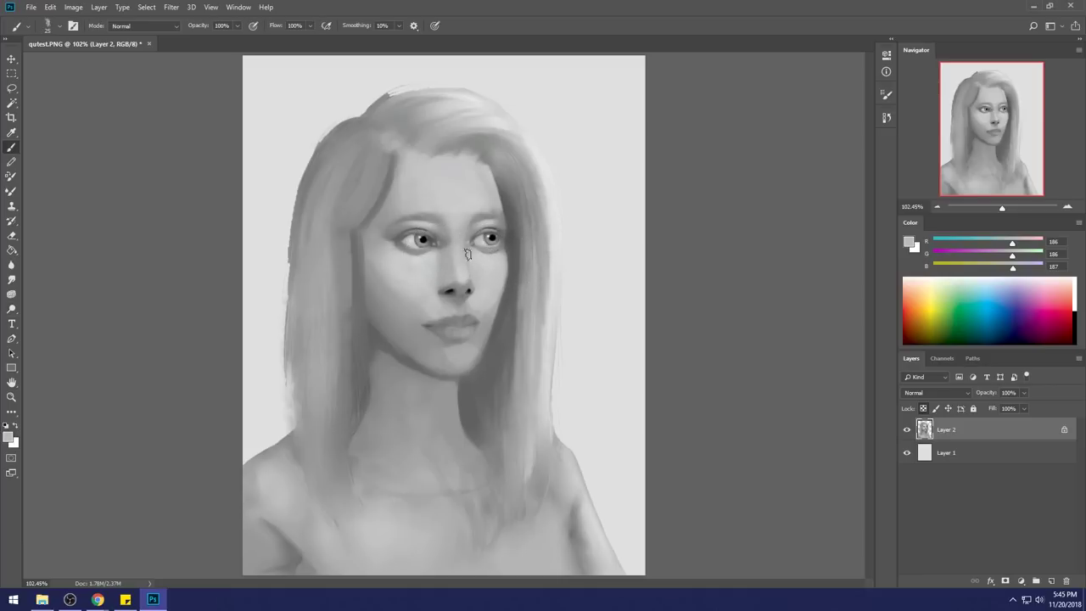
pyautogui.keyDown('alt'); pyautogui.click(429, 252); pyautogui.keyUp('alt')
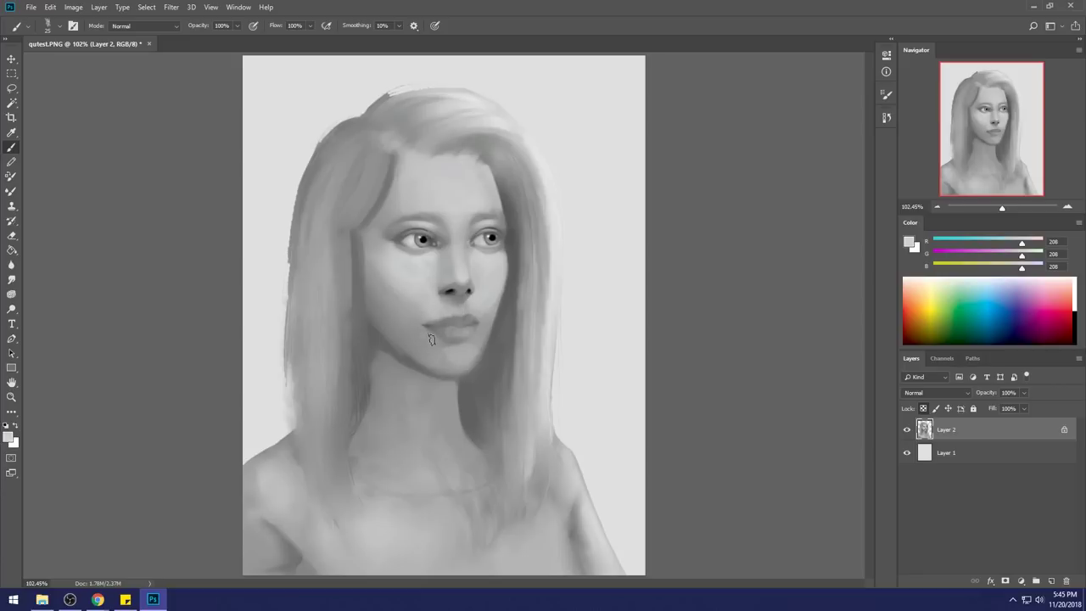
pyautogui.keyDown('alt'); pyautogui.click(412, 294); pyautogui.keyUp('alt')
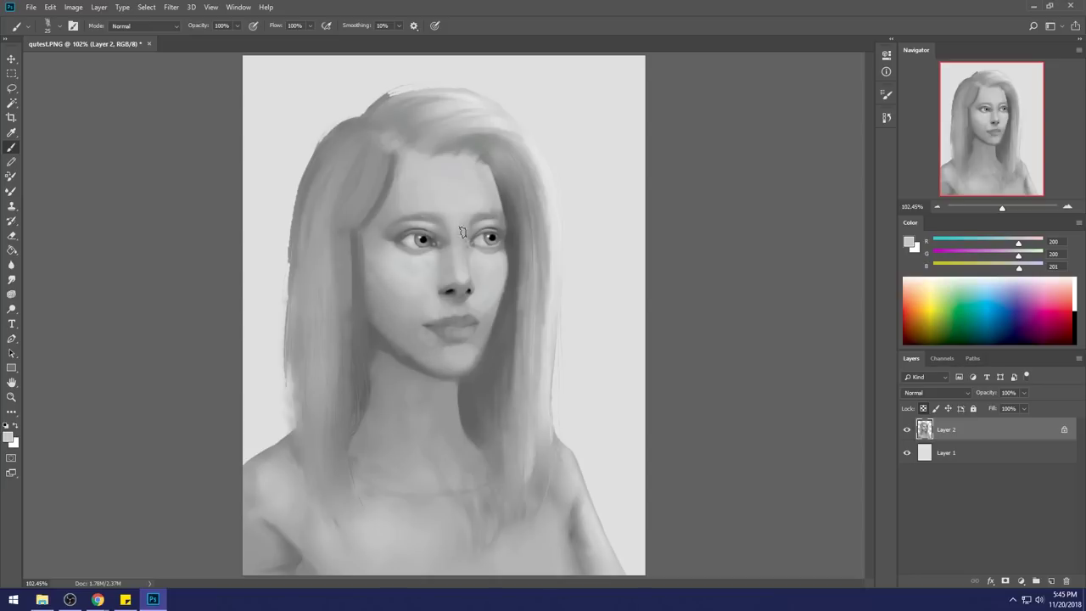
pyautogui.keyDown('alt'); pyautogui.click(399, 255); pyautogui.keyUp('alt')
pyautogui.keyDown('alt'); pyautogui.click(481, 206); pyautogui.keyUp('alt')
# Shade the hair strands beside the neck with darker and lighter grey strokes, redoing one.
pyautogui.keyDown('alt'); pyautogui.click(469, 382); pyautogui.keyUp('alt')
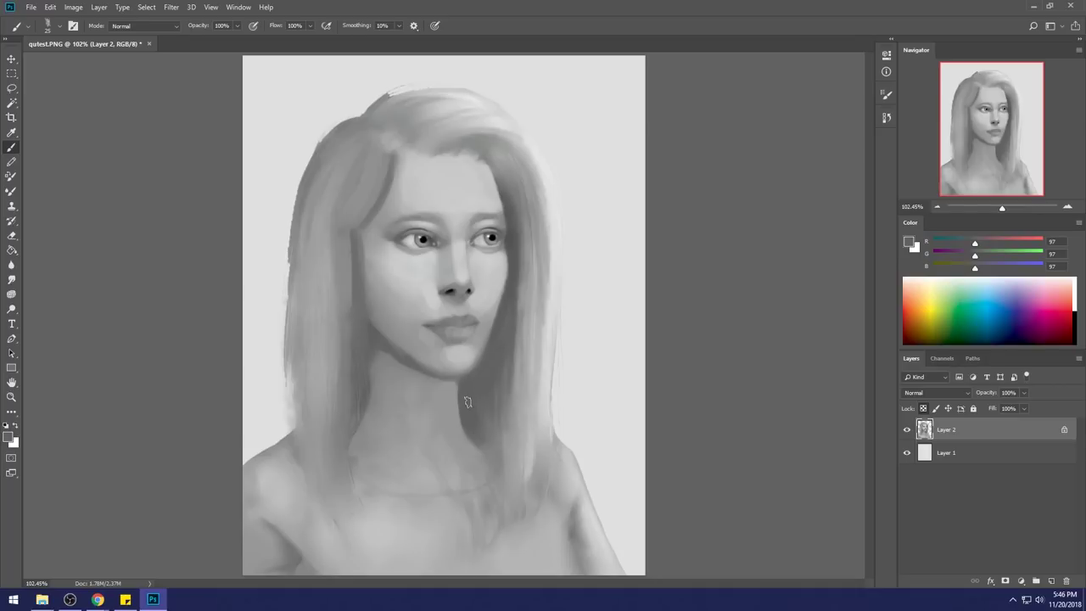
pyautogui.moveTo(492, 434)
pyautogui.mouseDown()
pyautogui.moveTo(502, 327)
pyautogui.moveTo(504, 452)
pyautogui.moveTo(515, 422)
pyautogui.mouseUp()
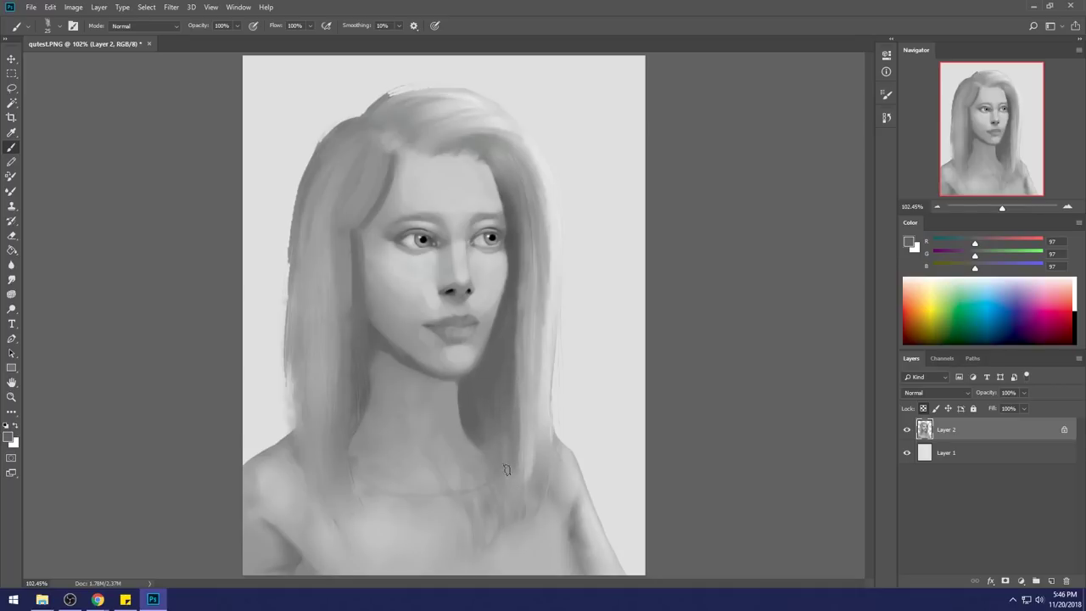
pyautogui.keyDown('alt'); pyautogui.click(343, 347); pyautogui.keyUp('alt')
pyautogui.moveTo(350, 280); pyautogui.dragTo(348, 398)
pyautogui.moveTo(343, 299); pyautogui.dragTo(357, 420)
pyautogui.moveTo(363, 335); pyautogui.dragTo(363, 416)
pyautogui.moveTo(357, 374); pyautogui.dragTo(355, 428)
pyautogui.keyDown('alt'); pyautogui.click(368, 335); pyautogui.keyUp('alt')
pyautogui.moveTo(363, 356); pyautogui.dragTo(359, 458)
pyautogui.hotkey('ctrl', 'z')
pyautogui.moveTo(364, 354); pyautogui.dragTo(358, 476)
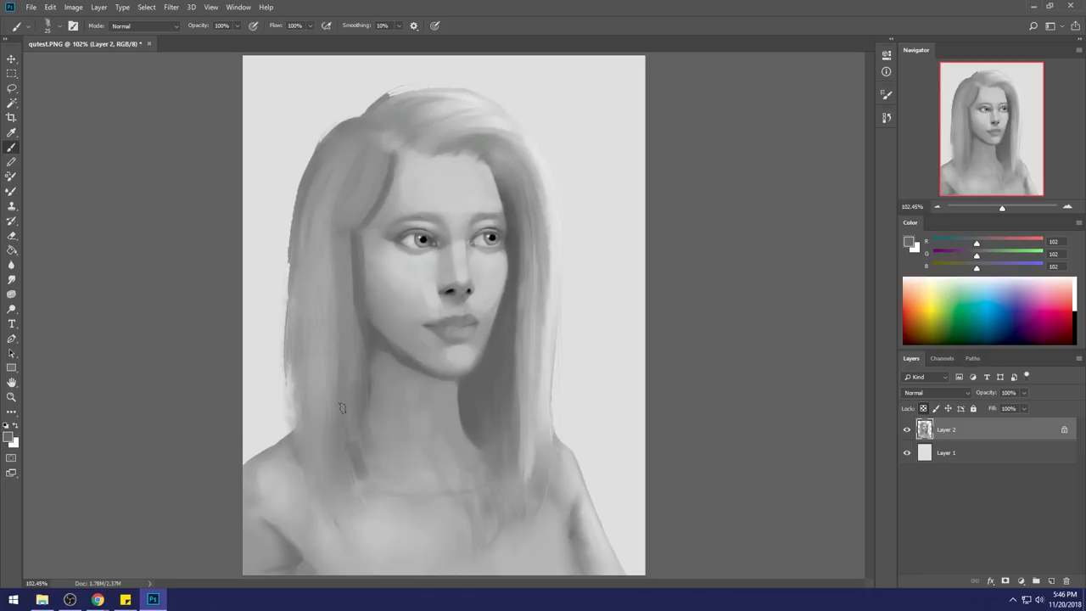
pyautogui.moveTo(345, 429); pyautogui.dragTo(341, 488)
# Soften the dark left hair edge with pale grey and paint a darker stroke on the left hair.
pyautogui.keyDown('alt'); pyautogui.click(268, 353); pyautogui.keyUp('alt')
pyautogui.moveTo(277, 390)
pyautogui.mouseDown()
pyautogui.moveTo(274, 308)
pyautogui.moveTo(280, 381)
pyautogui.mouseUp()
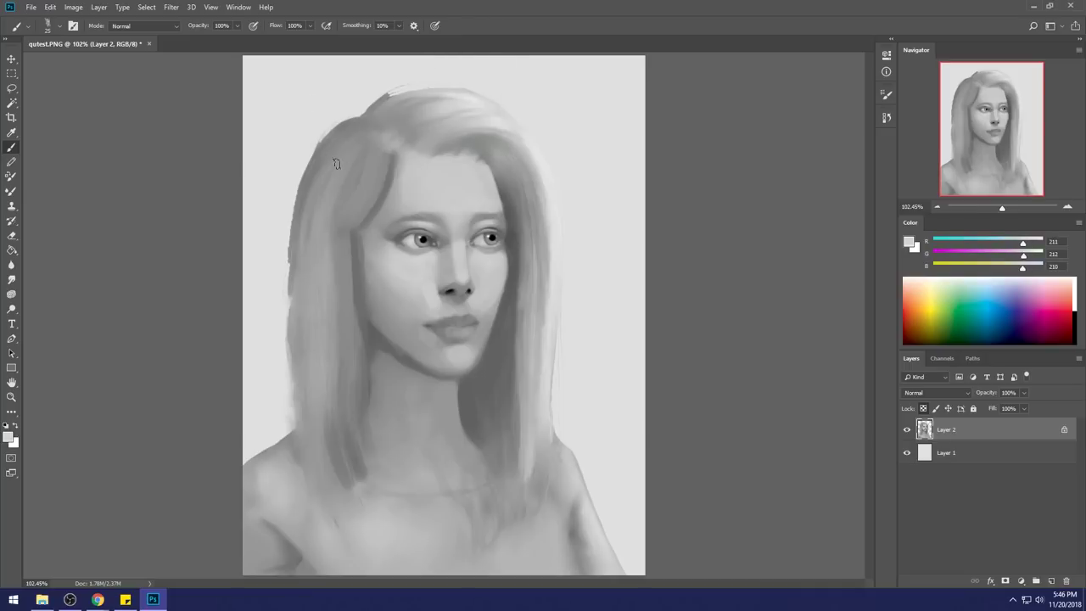
pyautogui.keyDown('alt'); pyautogui.click(318, 209); pyautogui.keyUp('alt')
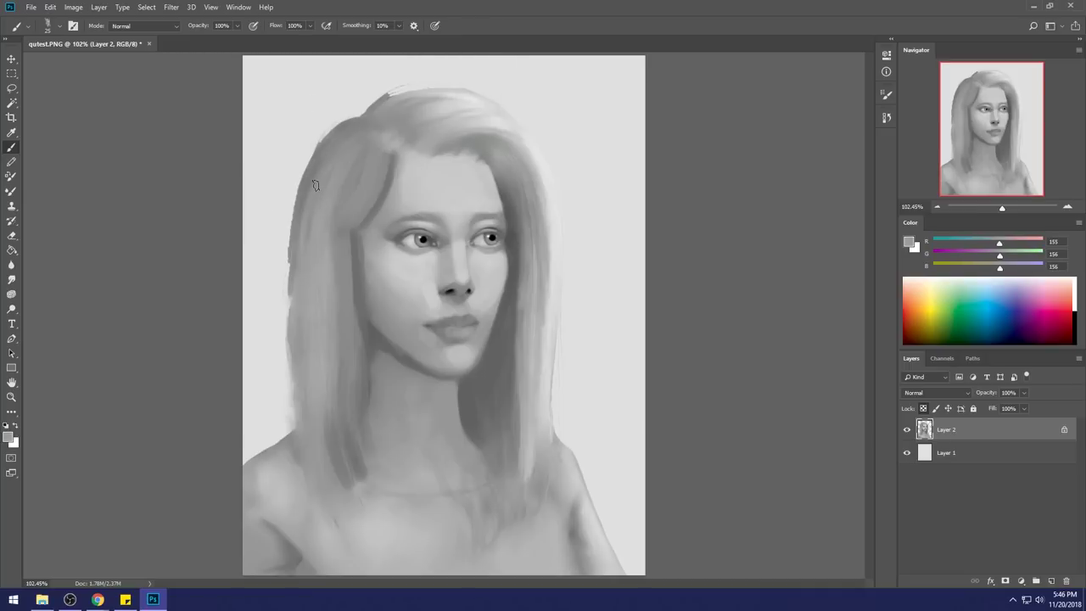
pyautogui.press(']')
pyautogui.press(']')
pyautogui.press(']')
pyautogui.keyDown('alt'); pyautogui.click(468, 102); pyautogui.keyUp('alt')
pyautogui.keyDown('alt'); pyautogui.click(367, 153); pyautogui.keyUp('alt')
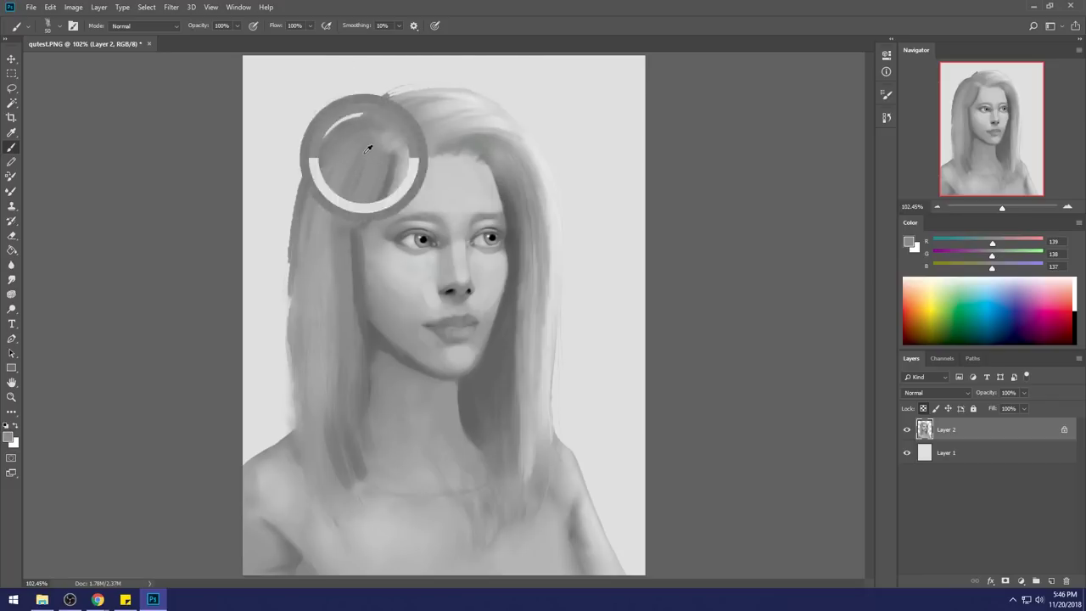
pyautogui.keyDown('alt'); pyautogui.click(348, 123); pyautogui.keyUp('alt')
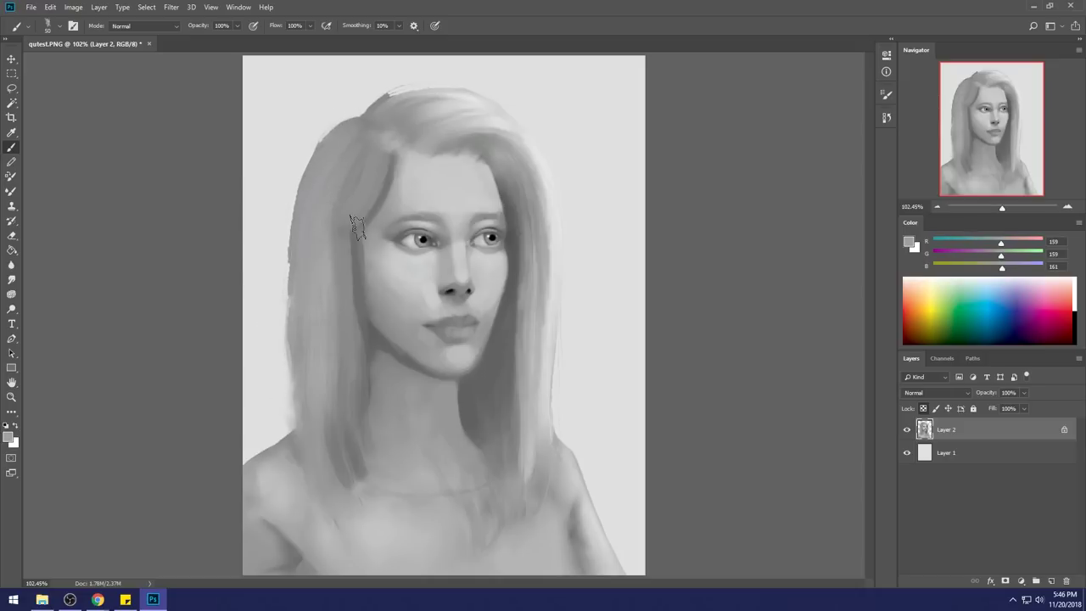
pyautogui.keyDown('alt'); pyautogui.click(333, 244); pyautogui.keyUp('alt')
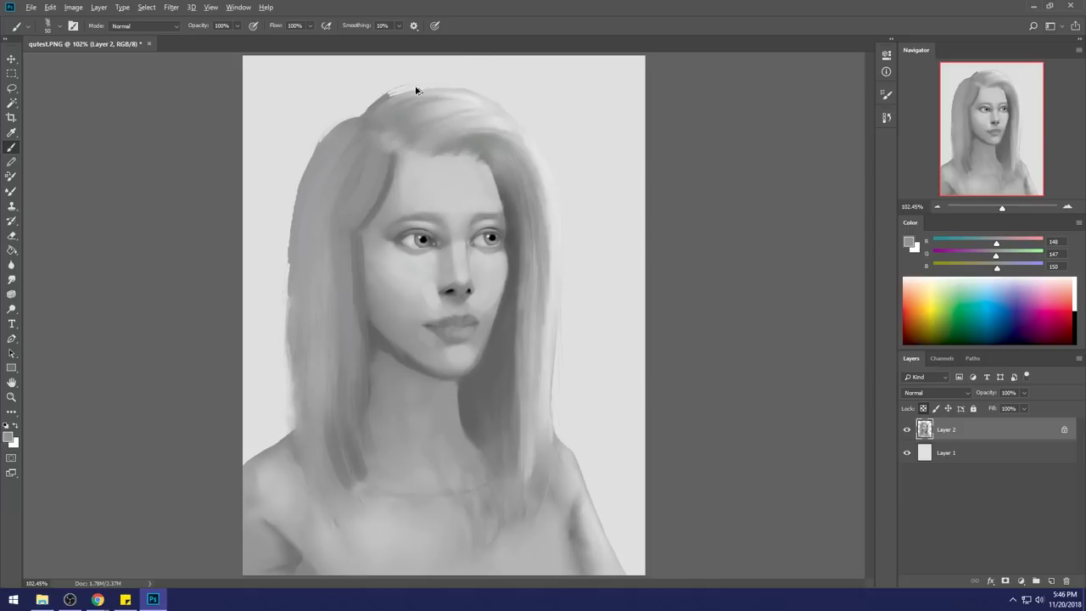
pyautogui.keyDown('alt'); pyautogui.click(459, 123); pyautogui.keyUp('alt')
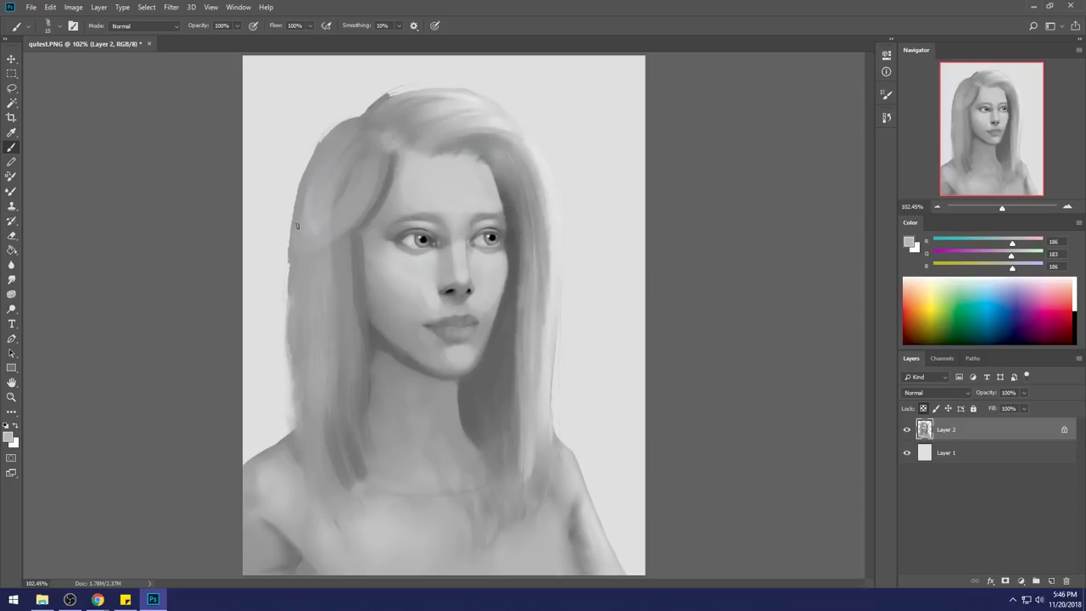
pyautogui.keyDown('alt'); pyautogui.click(361, 217); pyautogui.keyUp('alt')
pyautogui.moveTo(341, 229); pyautogui.dragTo(308, 245)
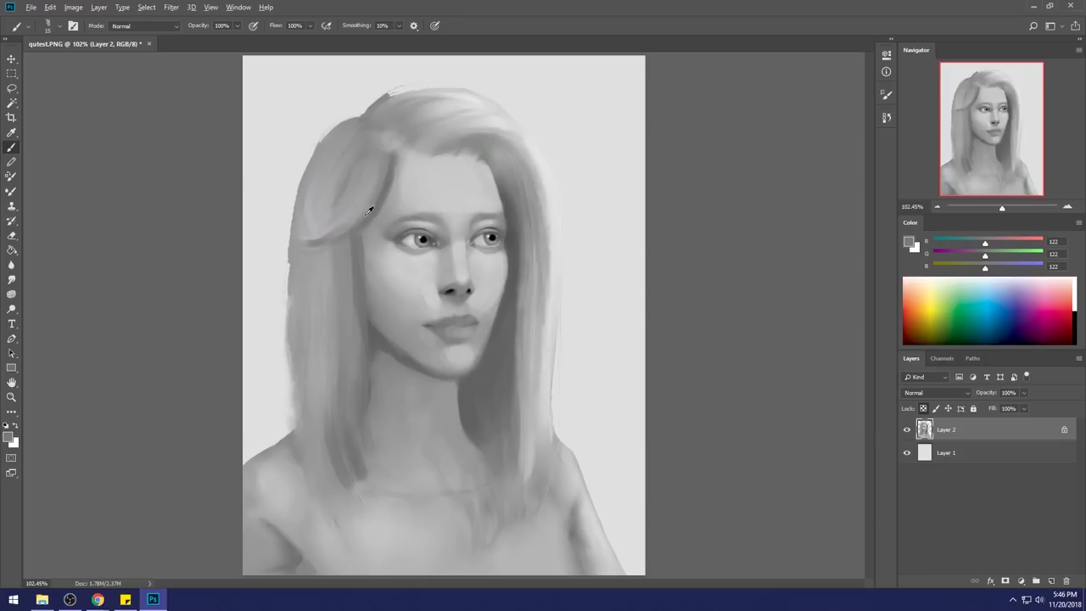
pyautogui.click(11, 279)
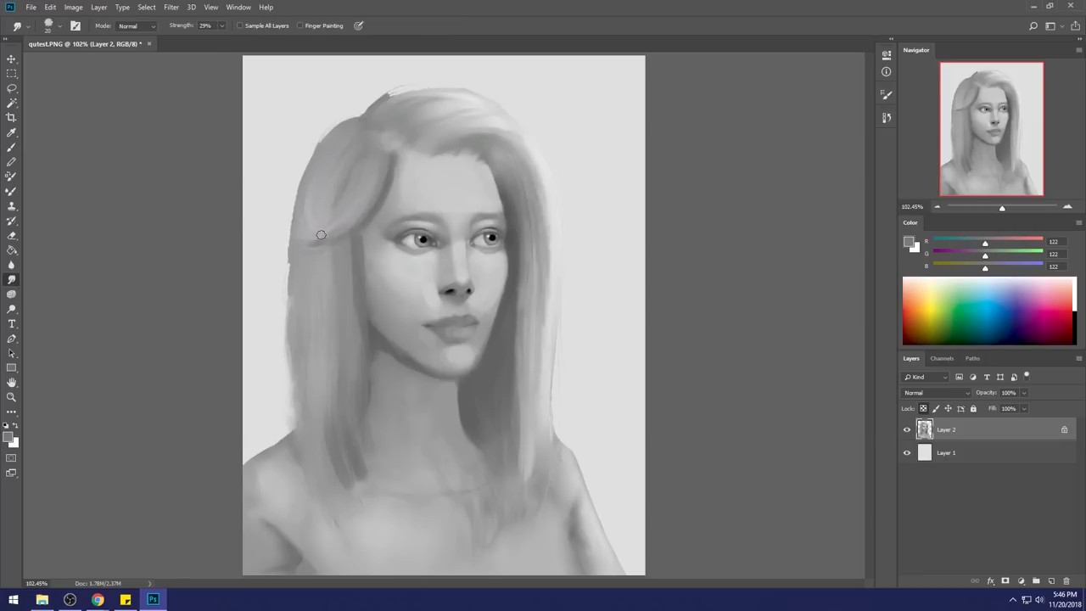
# Sample light greys from the upper hair, forehead and face, then blend with Smudge.
pyautogui.press('b')
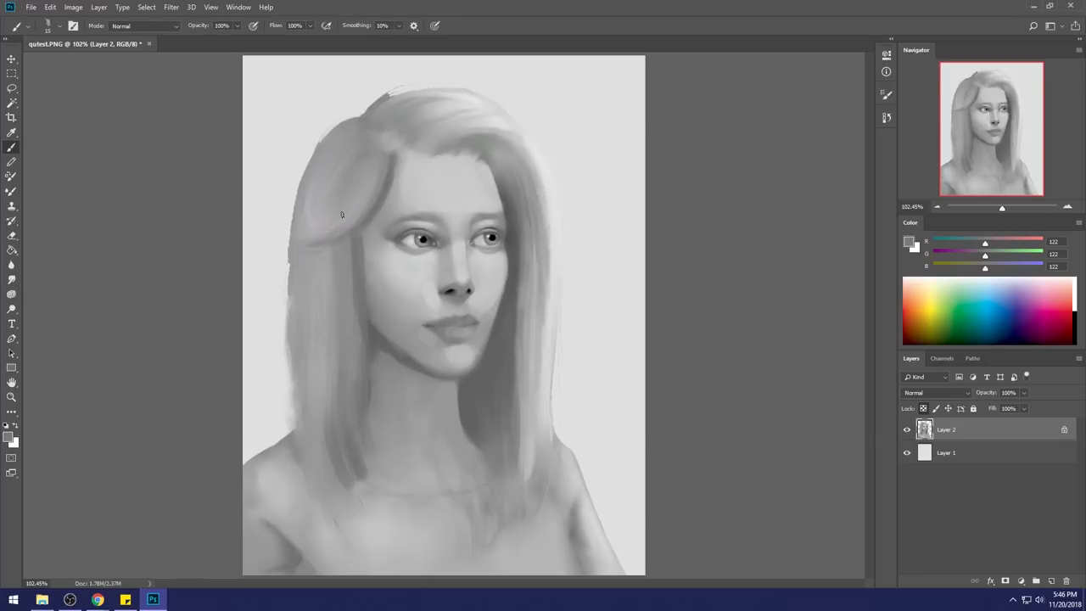
pyautogui.keyDown('alt'); pyautogui.click(392, 177); pyautogui.keyUp('alt')
pyautogui.press(']')
pyautogui.press(']')
pyautogui.press(']')
pyautogui.press(']')
pyautogui.press(']')
pyautogui.press(']')
pyautogui.press(']')
pyautogui.keyDown('alt'); pyautogui.click(371, 108); pyautogui.keyUp('alt')
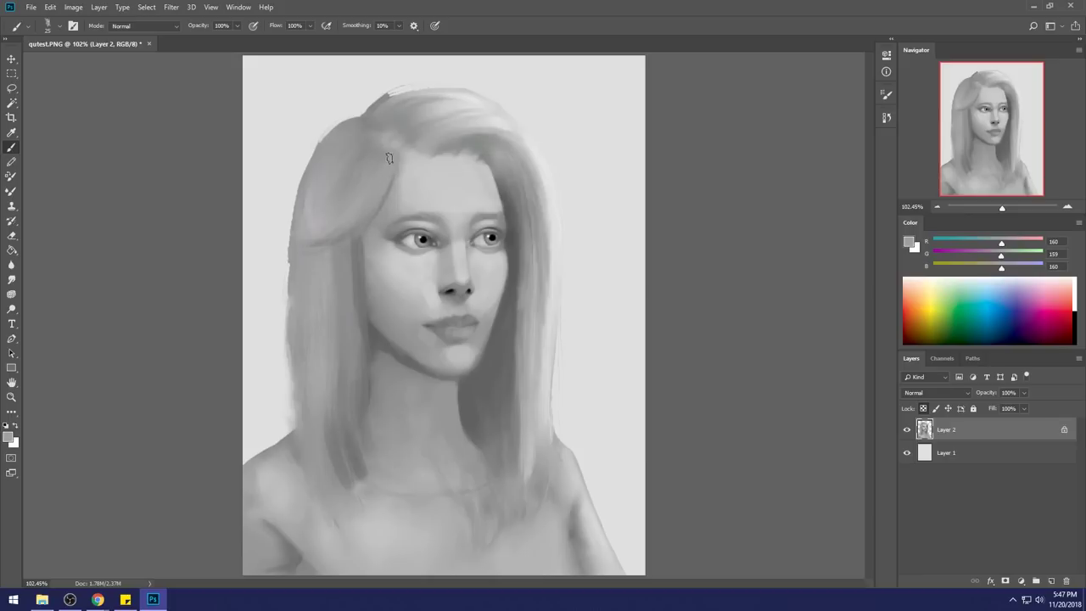
pyautogui.keyDown('alt'); pyautogui.click(430, 157); pyautogui.keyUp('alt')
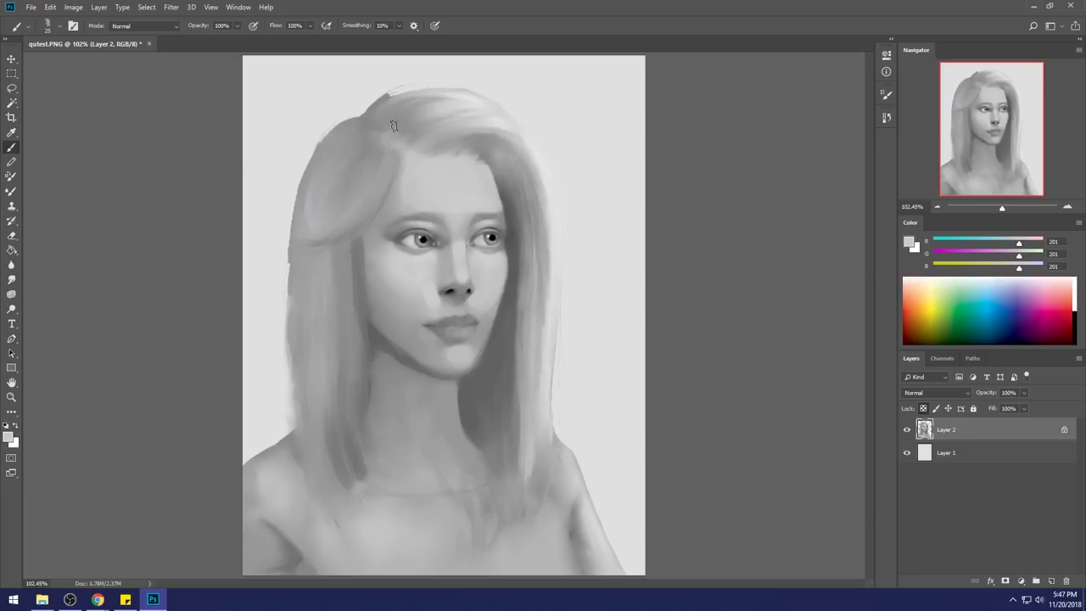
pyautogui.keyDown('alt'); pyautogui.click(390, 154); pyautogui.keyUp('alt')
pyautogui.keyDown('alt'); pyautogui.click(389, 198); pyautogui.keyUp('alt')
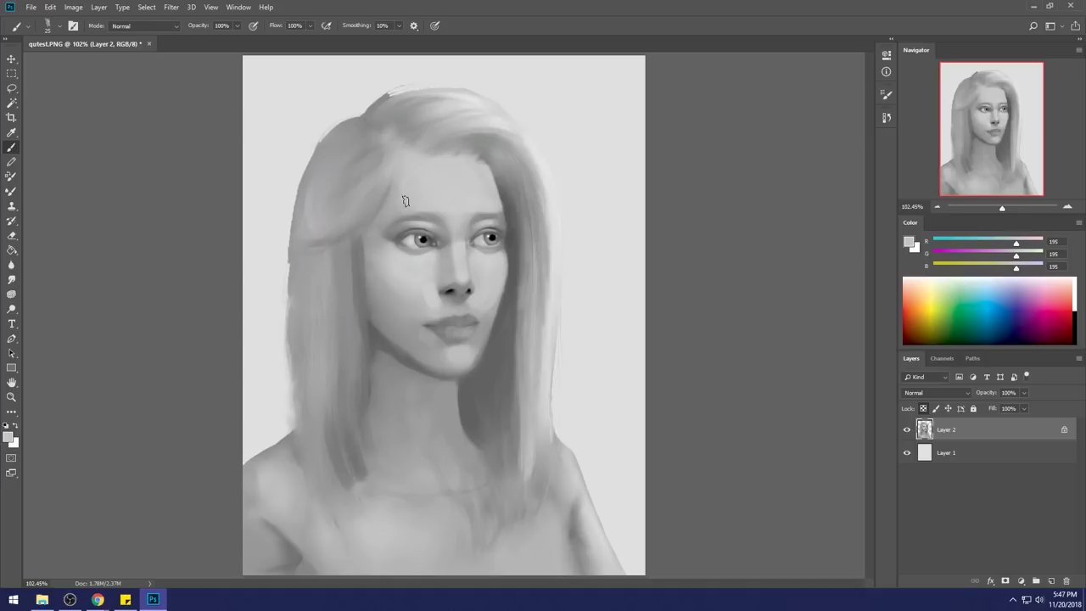
pyautogui.keyDown('alt'); pyautogui.click(434, 220); pyautogui.keyUp('alt')
pyautogui.keyDown('alt'); pyautogui.click(475, 198); pyautogui.keyUp('alt')
pyautogui.click(12, 280)
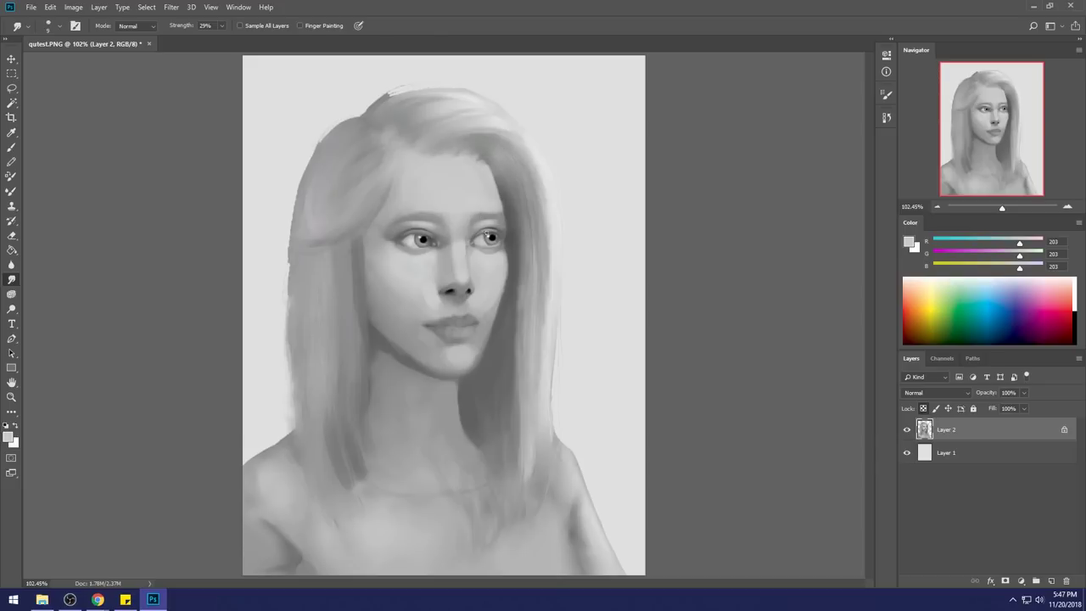
# Paint a lighter grey at the top of the hair and smudge it with a larger brush.
pyautogui.press('b')
pyautogui.keyDown('alt'); pyautogui.click(476, 95); pyautogui.keyUp('alt')
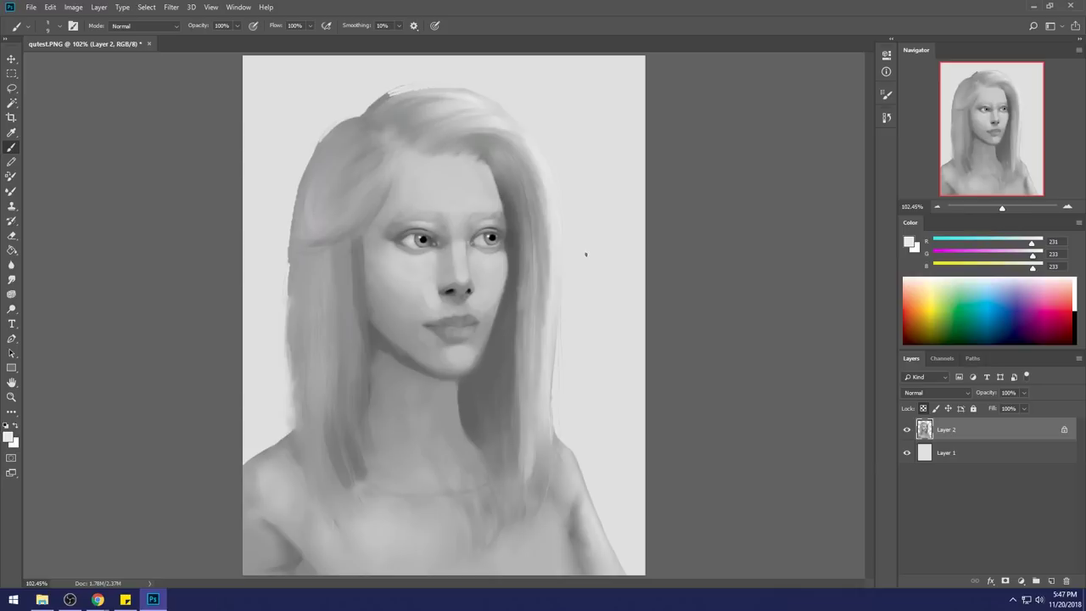
pyautogui.click(11, 279)
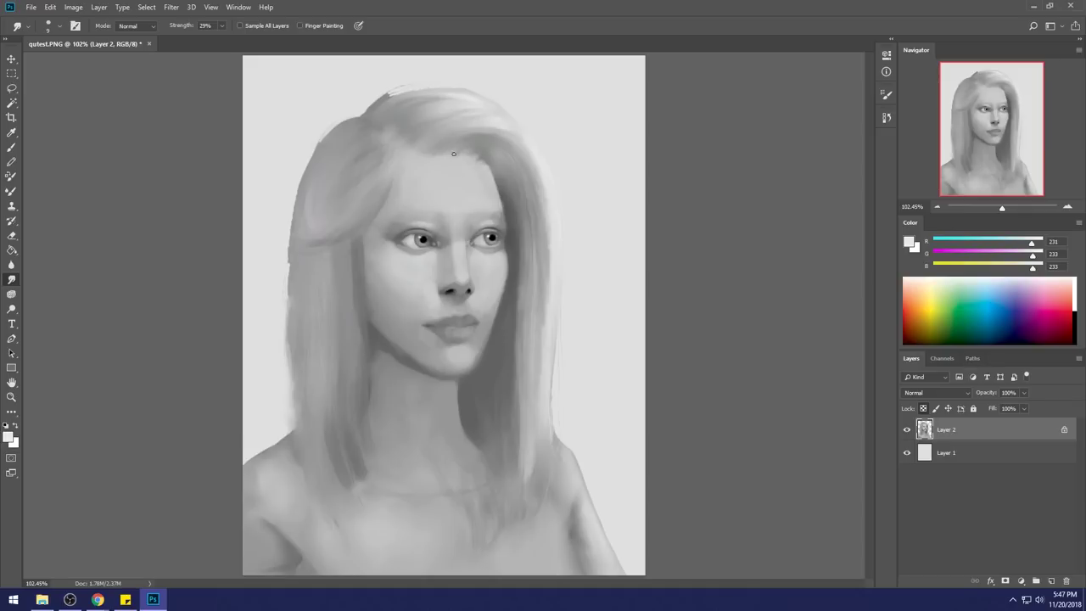
pyautogui.press(']')
pyautogui.press(']')
# Sample greys near the mouth, cheek and forehead, ending on 203, and blend the strokes.
pyautogui.press('b')
pyautogui.keyDown('alt'); pyautogui.click(429, 295); pyautogui.keyUp('alt')
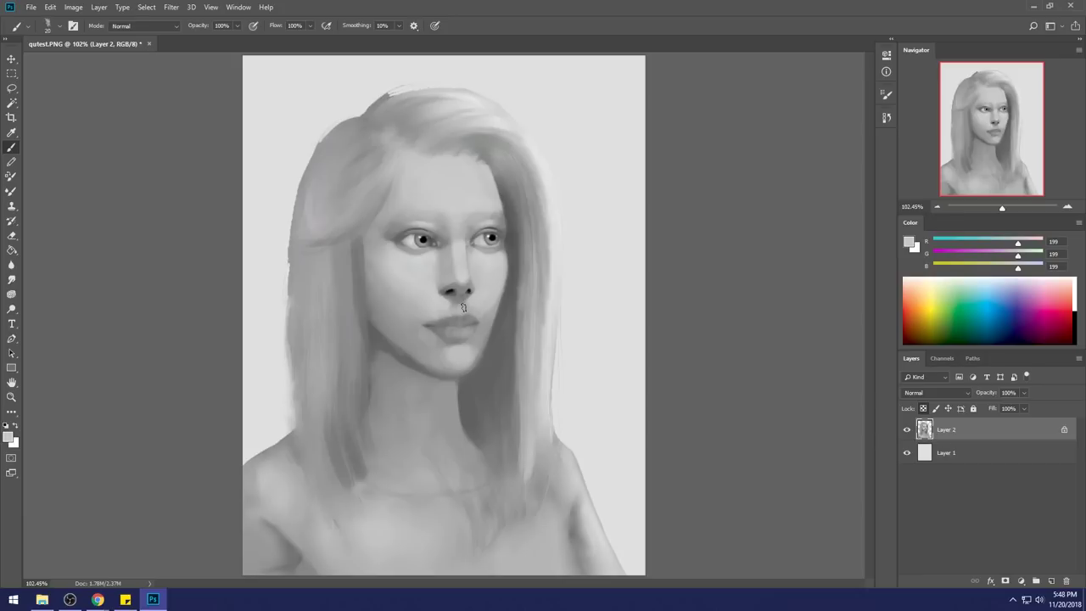
pyautogui.keyDown('alt'); pyautogui.click(475, 202); pyautogui.keyUp('alt')
pyautogui.keyDown('alt'); pyautogui.click(457, 247); pyautogui.keyUp('alt')
pyautogui.keyDown('alt'); pyautogui.click(458, 248); pyautogui.keyUp('alt')
pyautogui.keyDown('alt'); pyautogui.click(434, 295); pyautogui.keyUp('alt')
pyautogui.keyDown('alt'); pyautogui.click(421, 263); pyautogui.keyUp('alt')
pyautogui.keyDown('alt'); pyautogui.click(484, 204); pyautogui.keyUp('alt')
pyautogui.click(11, 280)
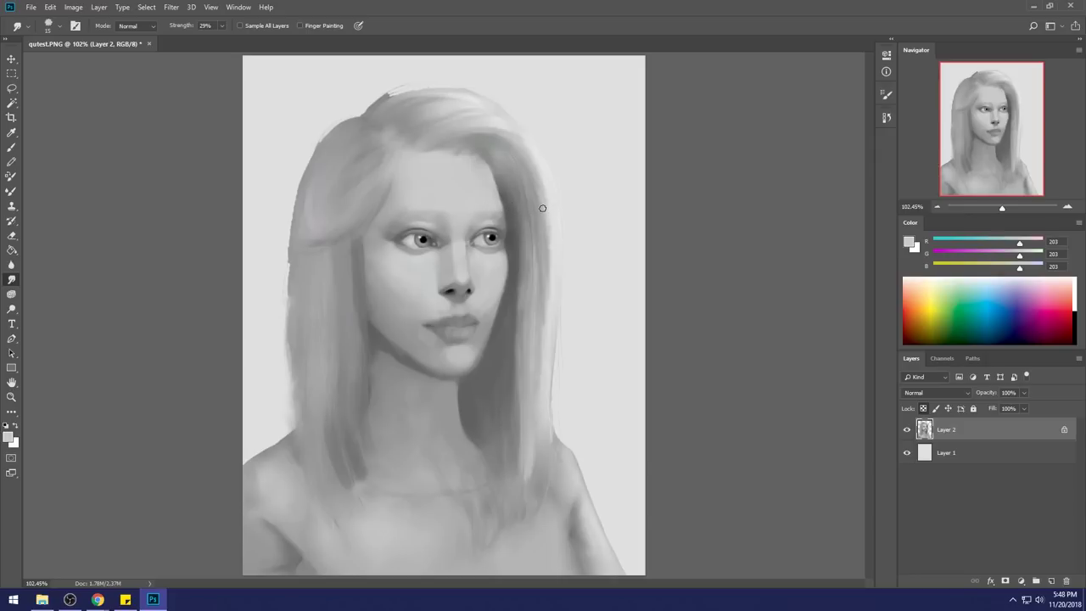
pyautogui.press('b')
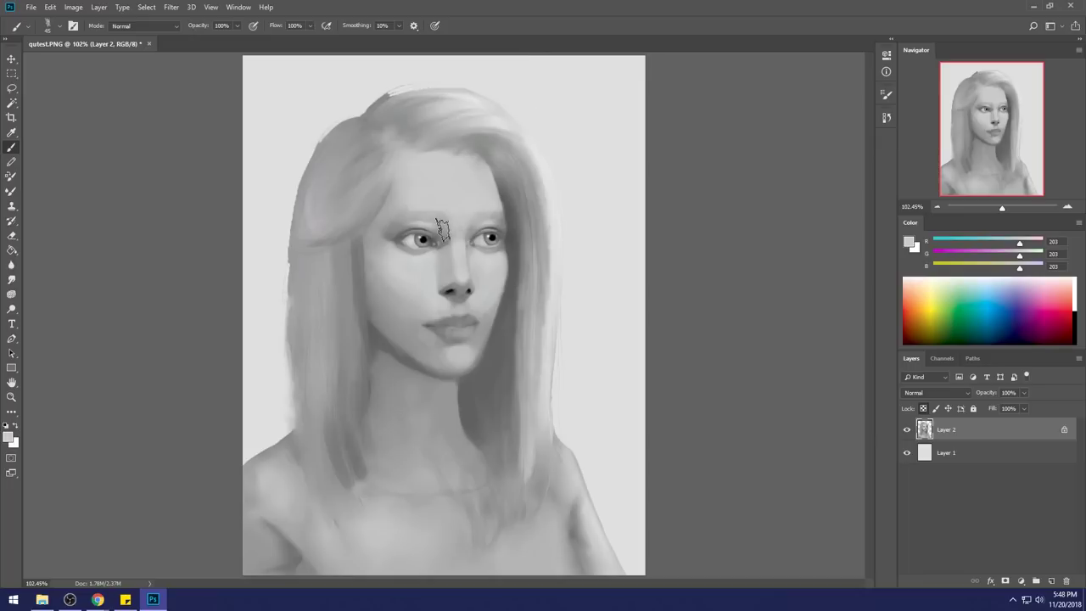
# Zoom into the eyes and try grey strokes on the left upper lid, undoing each attempt.
pyautogui.press('z')
pyautogui.moveTo(361, 184); pyautogui.dragTo(542, 287)
pyautogui.press('b')
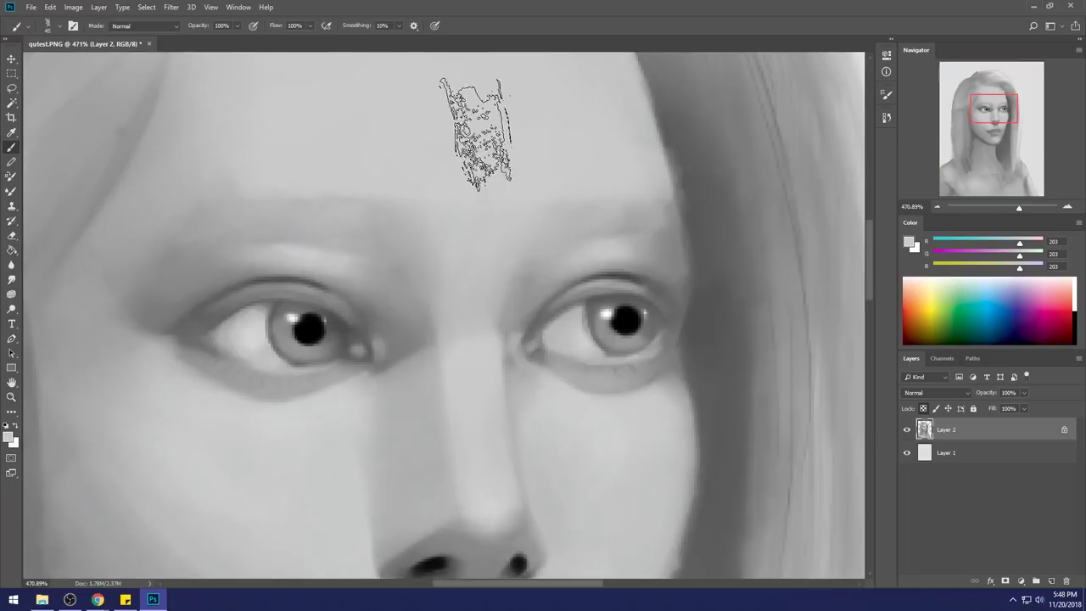
pyautogui.keyDown('alt'); pyautogui.click(481, 394); pyautogui.keyUp('alt')
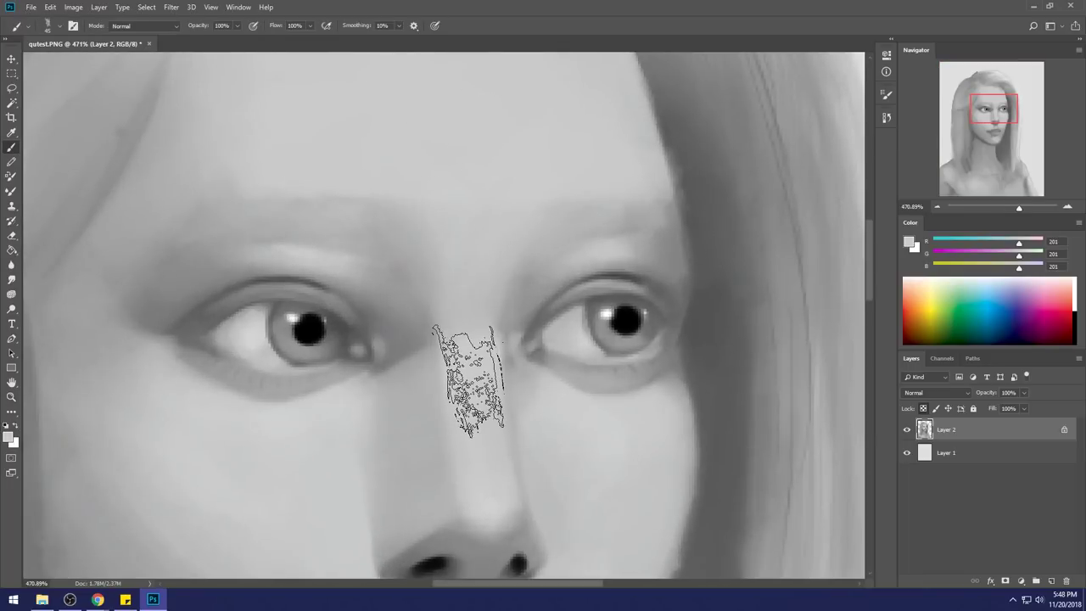
pyautogui.moveTo(341, 307); pyautogui.dragTo(256, 301)
pyautogui.hotkey('ctrl', 'z')
pyautogui.moveTo(329, 289)
pyautogui.mouseDown()
pyautogui.moveTo(239, 294)
pyautogui.moveTo(257, 288)
pyautogui.mouseUp()
pyautogui.hotkey('ctrl', 'z')
pyautogui.moveTo(333, 286)
pyautogui.mouseDown()
pyautogui.moveTo(318, 297)
pyautogui.moveTo(258, 289)
pyautogui.mouseUp()
pyautogui.hotkey('ctrl', 'z')
pyautogui.moveTo(334, 302); pyautogui.dragTo(250, 294)
pyautogui.hotkey('ctrl', 'z')
pyautogui.moveTo(336, 302); pyautogui.dragTo(255, 288)
pyautogui.hotkey('ctrl', 'z')
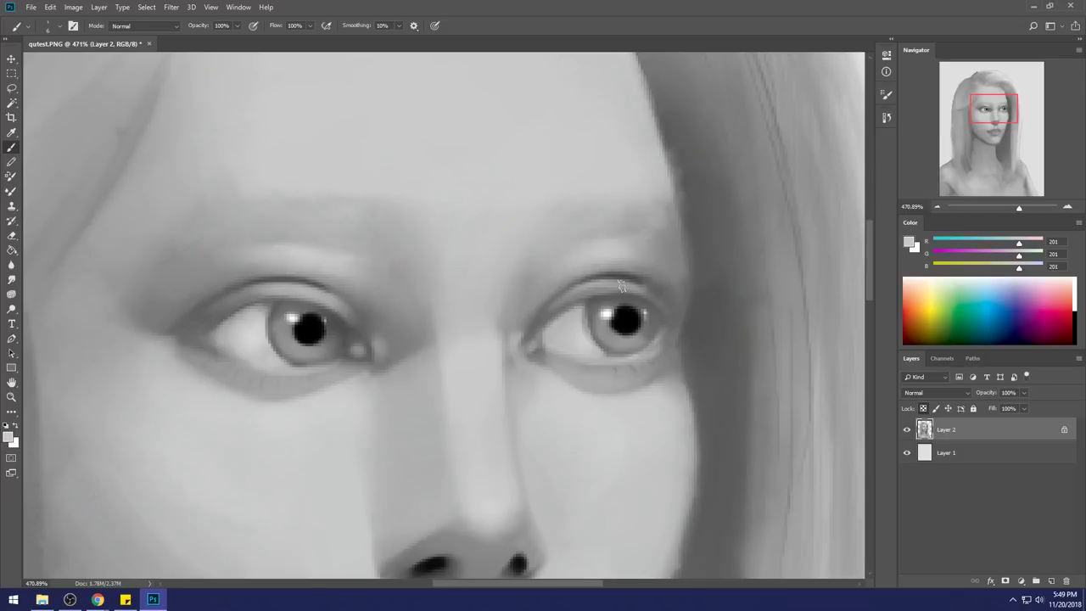
# Draw black lines along the right and left upper lids, then fit the portrait in view.
pyautogui.moveTo(629, 287); pyautogui.dragTo(562, 311)
pyautogui.hotkey('ctrl', 'z')
pyautogui.moveTo(641, 283); pyautogui.dragTo(618, 291)
pyautogui.hotkey('ctrl', 'z')
pyautogui.keyDown('alt'); pyautogui.click(626, 314); pyautogui.keyUp('alt')
pyautogui.moveTo(643, 293); pyautogui.dragTo(583, 302)
pyautogui.moveTo(326, 307); pyautogui.dragTo(280, 297)
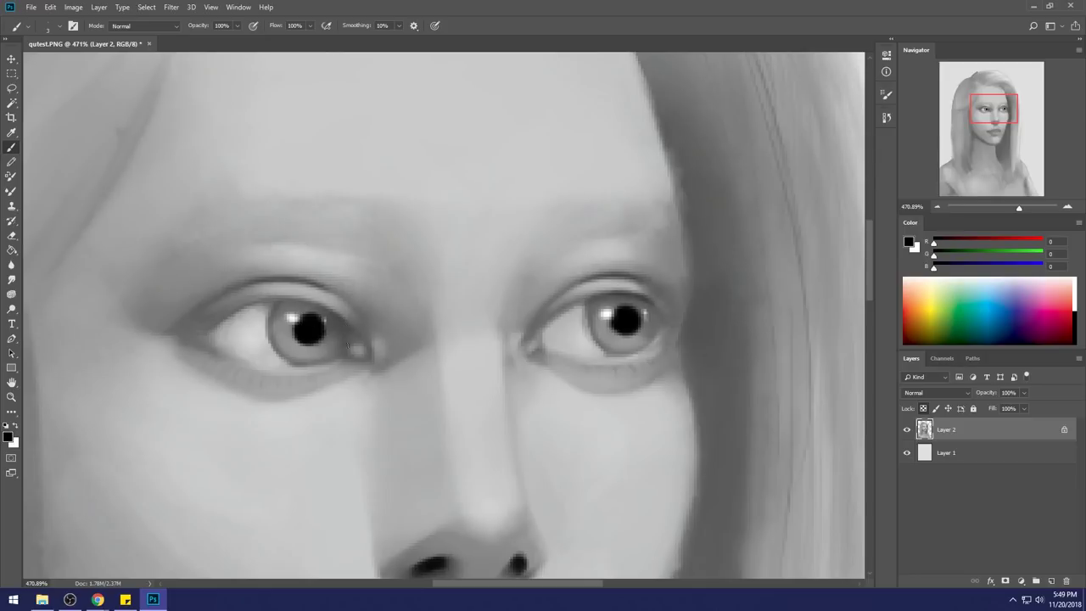
pyautogui.keyDown('alt'); pyautogui.click(314, 317); pyautogui.keyUp('alt')
pyautogui.hotkey('ctrl', '0')
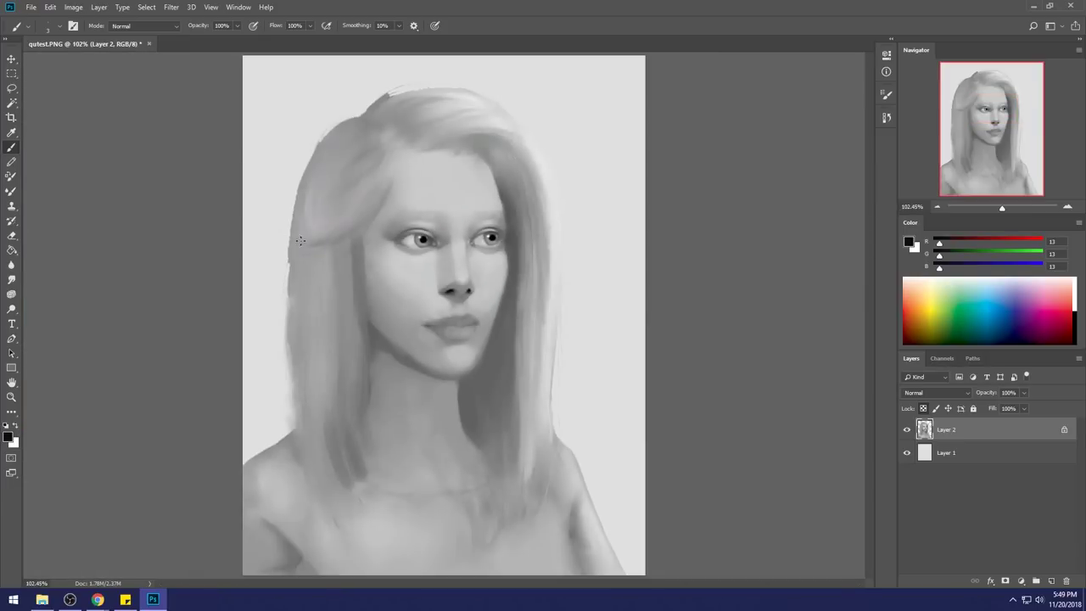
# Try a smaller Dodge tool, then set a smaller Brush to Lighten blend mode.
pyautogui.click(11, 308)
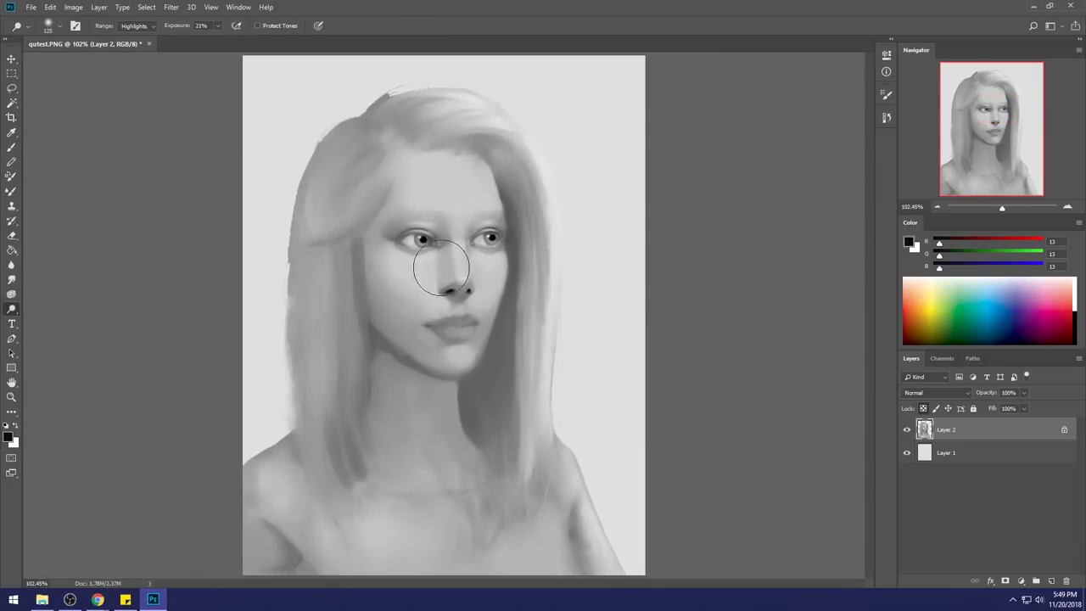
pyautogui.press('[')
pyautogui.press('[')
pyautogui.press('[')
pyautogui.press('[')
pyautogui.press('[')
pyautogui.press('[')
pyautogui.press('[')
pyautogui.press('[')
pyautogui.press('b')
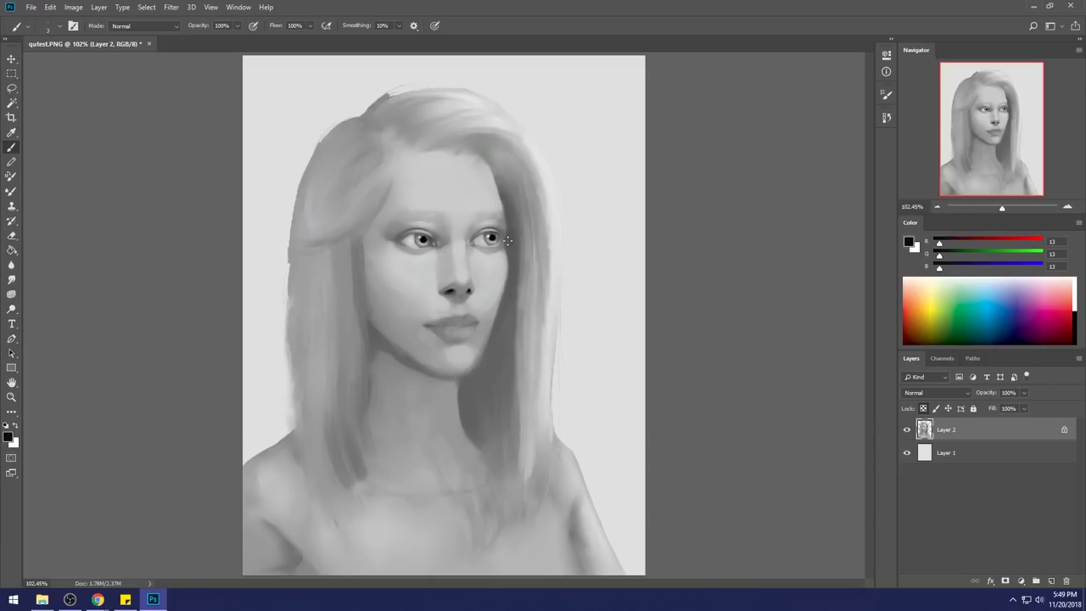
pyautogui.rightClick(508, 241)
pyautogui.press('Return')
pyautogui.keyDown('alt'); pyautogui.click(356, 149); pyautogui.keyUp('alt')
pyautogui.click(155, 27)
pyautogui.click(144, 130)
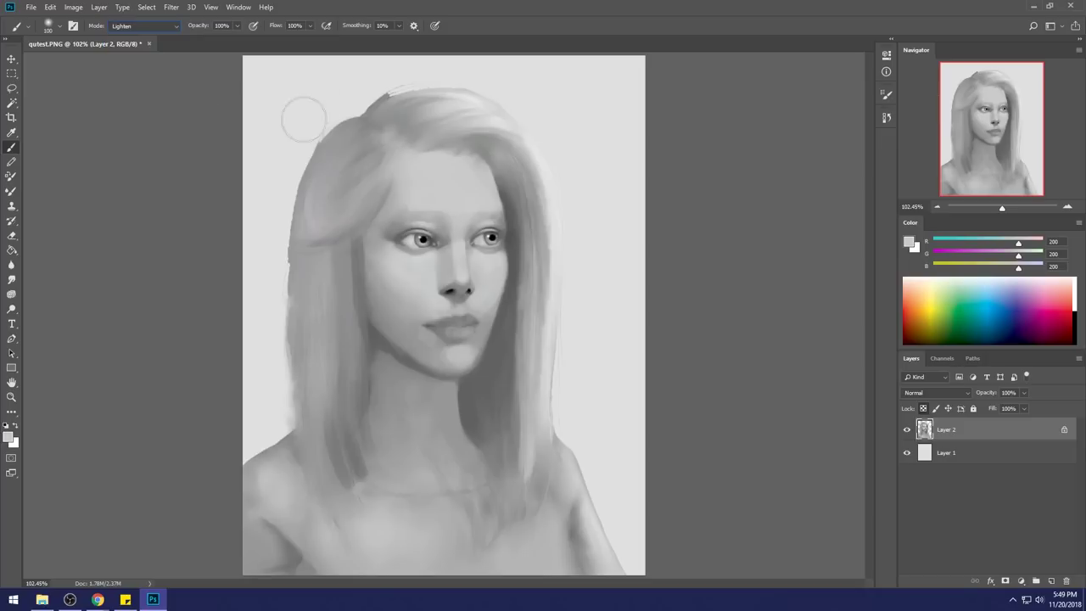
pyautogui.press('[')
pyautogui.press('[')
pyautogui.press('[')
# Set a dark grey foreground colour and a size 100 brush in Normal mode.
pyautogui.press('i')
pyautogui.click(910, 242)
pyautogui.moveTo(823, 314); pyautogui.dragTo(784, 430)
pyautogui.click(1043, 296)
pyautogui.press('b')
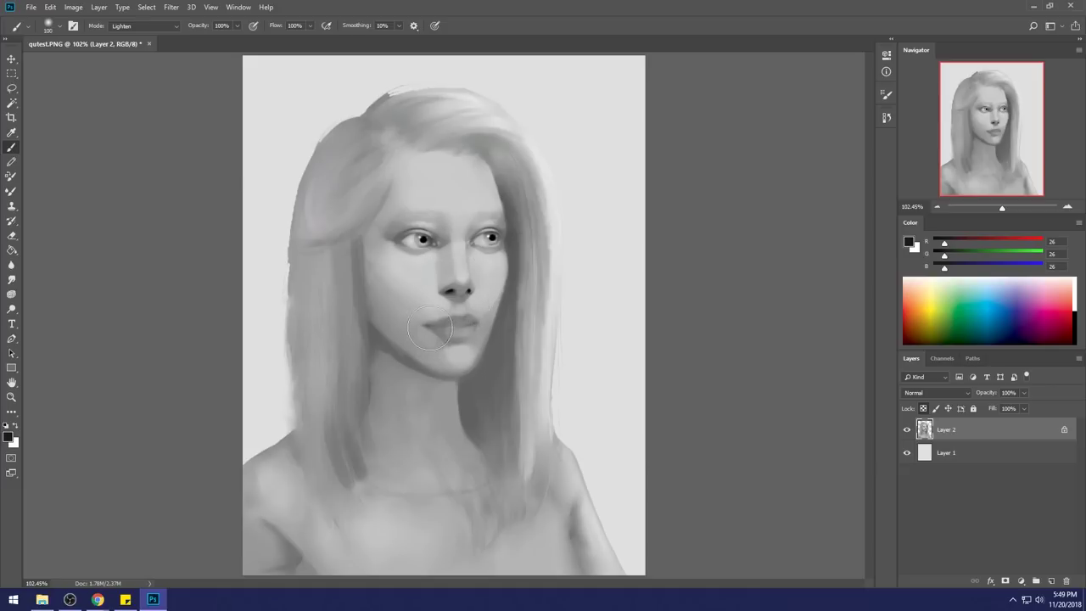
pyautogui.press('[')
pyautogui.press('[')
pyautogui.press('[')
pyautogui.click(151, 25)
pyautogui.click(152, 39)
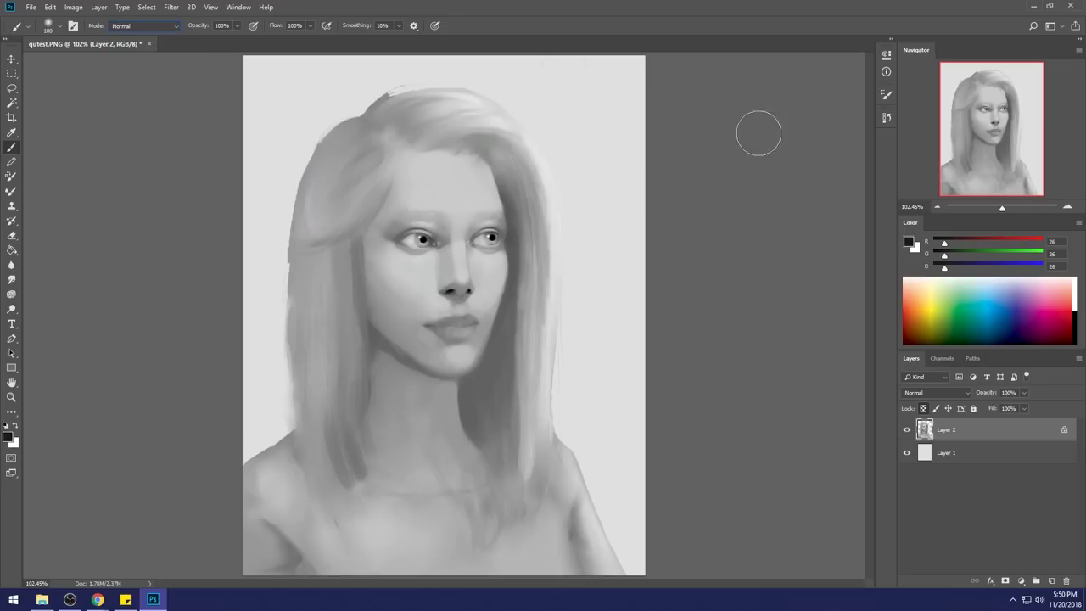
# Make white the paint colour with a 300 brush at 56% opacity.
pyautogui.click(908, 242)
pyautogui.moveTo(826, 308); pyautogui.dragTo(785, 301)
pyautogui.click(1022, 298)
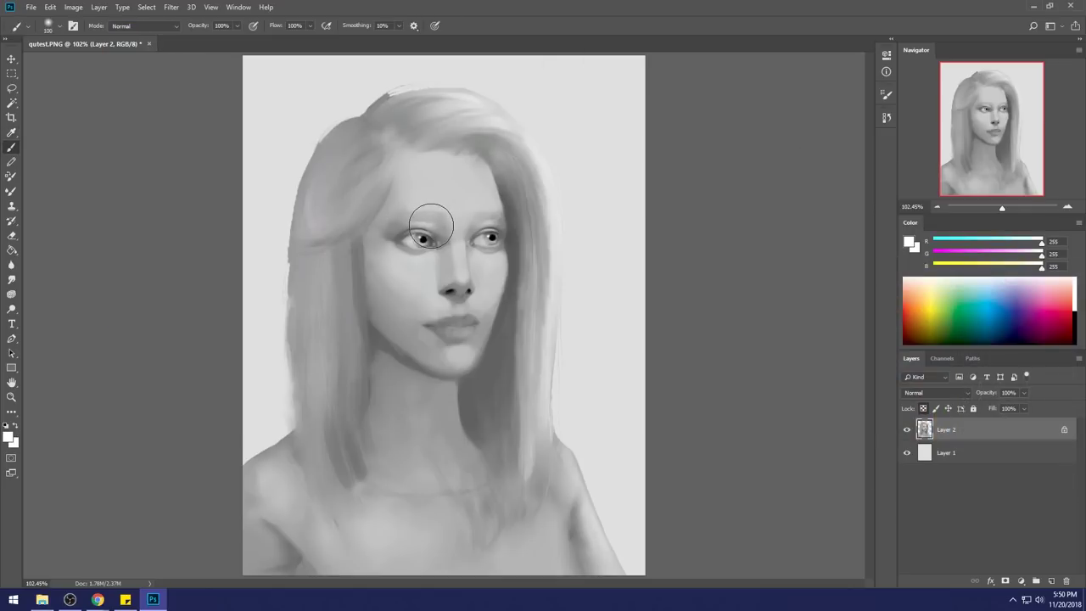
pyautogui.press(']')
pyautogui.press(']')
pyautogui.press(']')
pyautogui.press(']')
pyautogui.press(']')
pyautogui.press(']')
pyautogui.press(']')
pyautogui.press(']')
pyautogui.press(']')
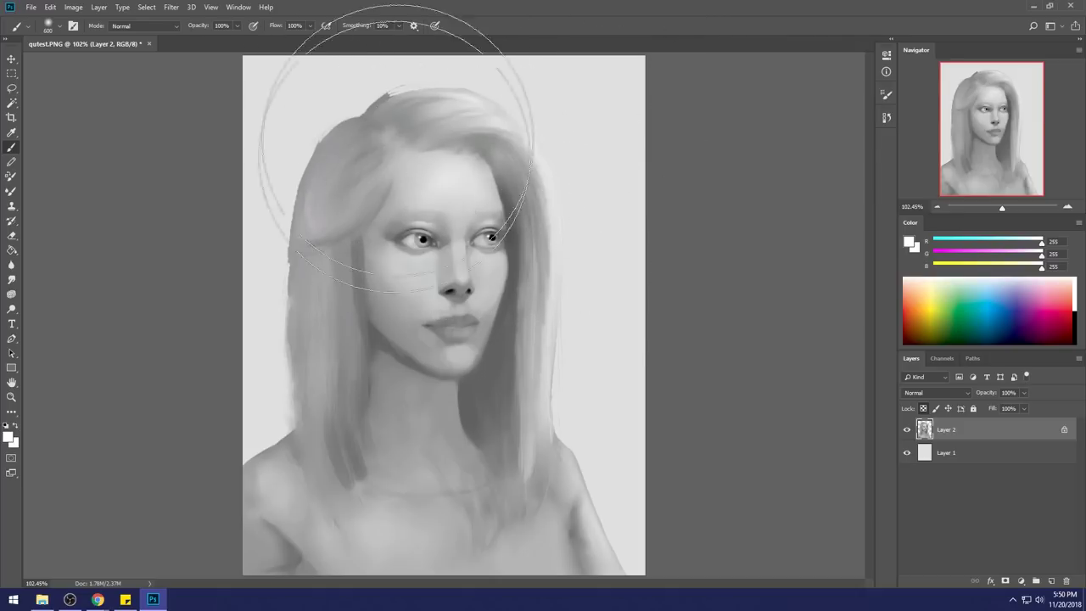
pyautogui.press('[')
pyautogui.press('[')
pyautogui.press('[')
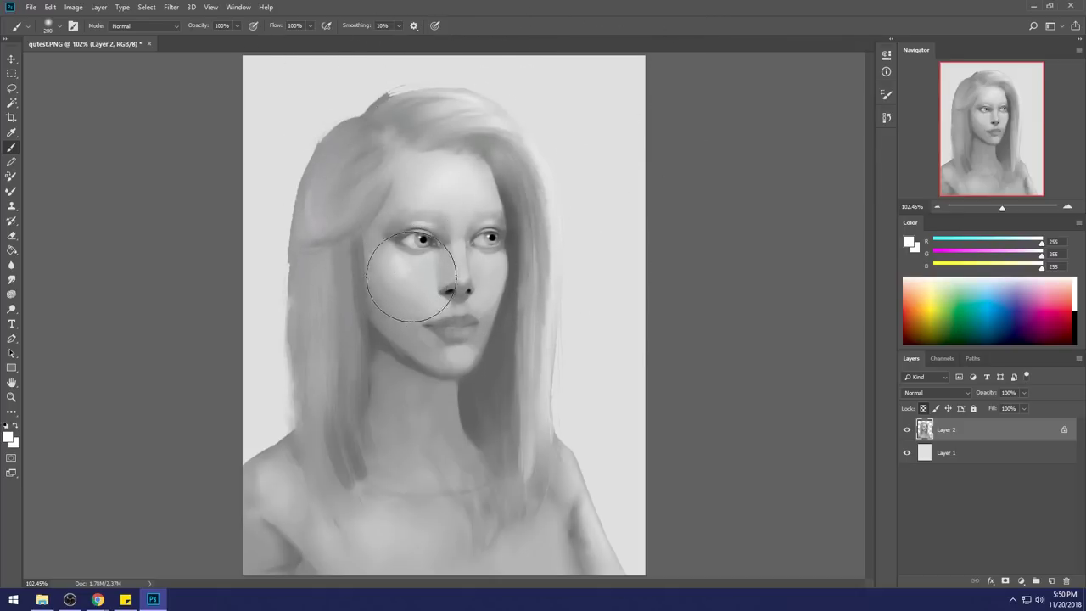
pyautogui.click(236, 25)
pyautogui.moveTo(237, 39); pyautogui.dragTo(215, 39)
pyautogui.click(393, 261)
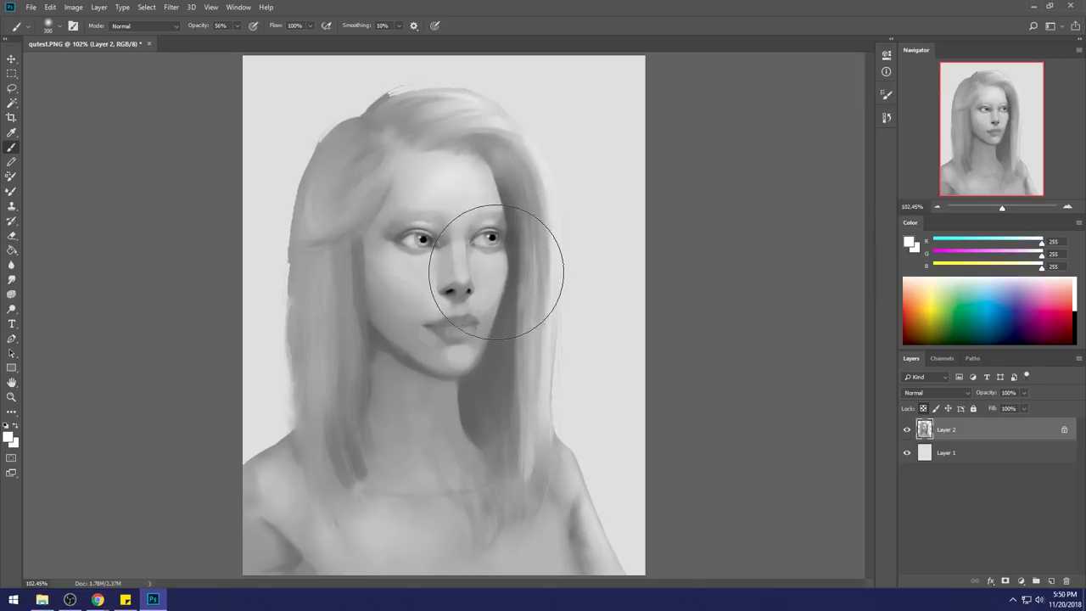
# Sample light greys from the face, cheek and forehead, restoring brush opacity to 100%.
pyautogui.keyDown('alt'); pyautogui.click(437, 248); pyautogui.keyUp('alt')
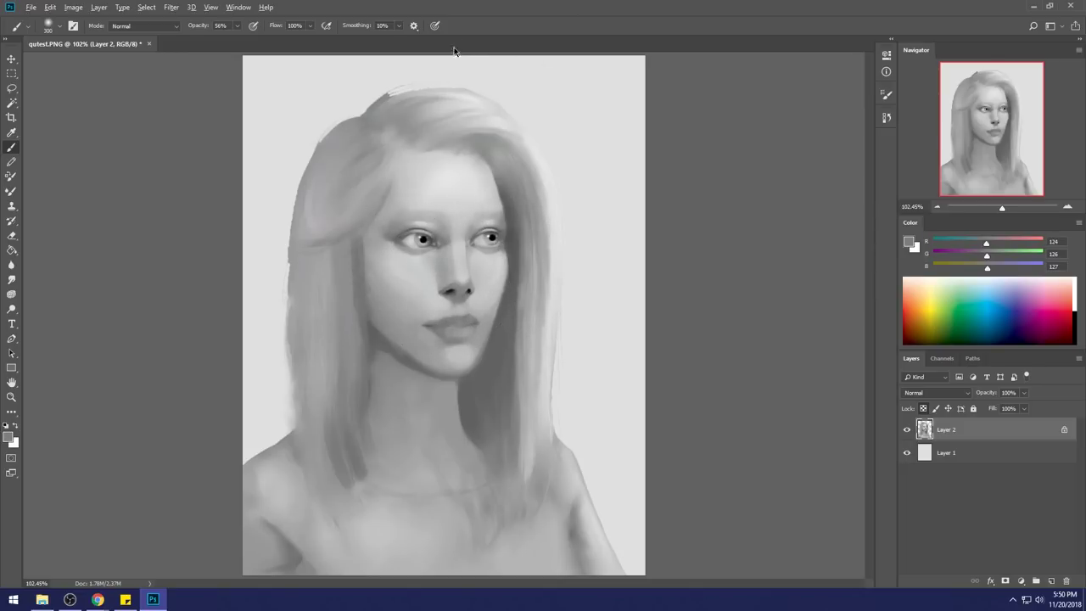
pyautogui.keyDown('alt'); pyautogui.click(371, 223); pyautogui.keyUp('alt')
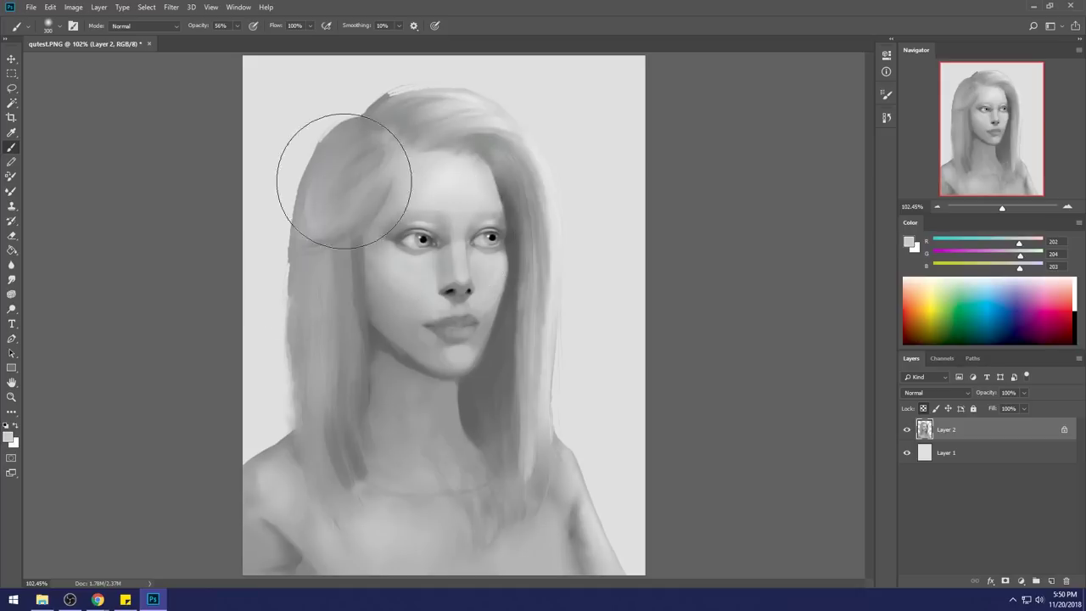
pyautogui.moveTo(231, 26); pyautogui.dragTo(268, 39)
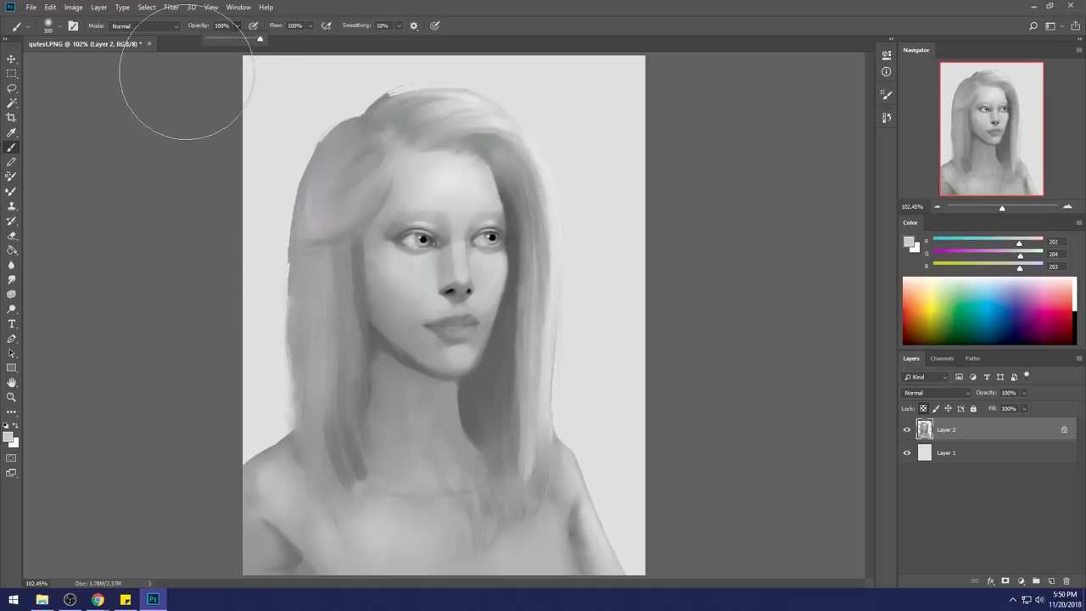
pyautogui.keyDown('alt'); pyautogui.click(397, 254); pyautogui.keyUp('alt')
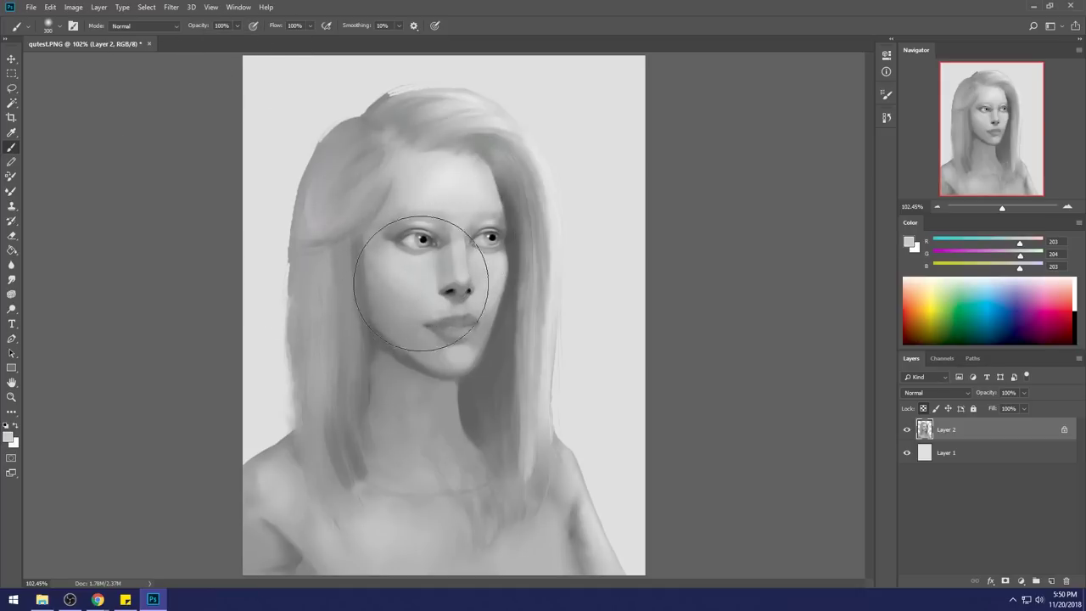
pyautogui.keyDown('alt'); pyautogui.click(459, 185); pyautogui.keyUp('alt')
# Set the foreground colour to white (ffffff) and enlarge the brush for broad strokes.
pyautogui.click(910, 243)
pyautogui.write('ffffff')
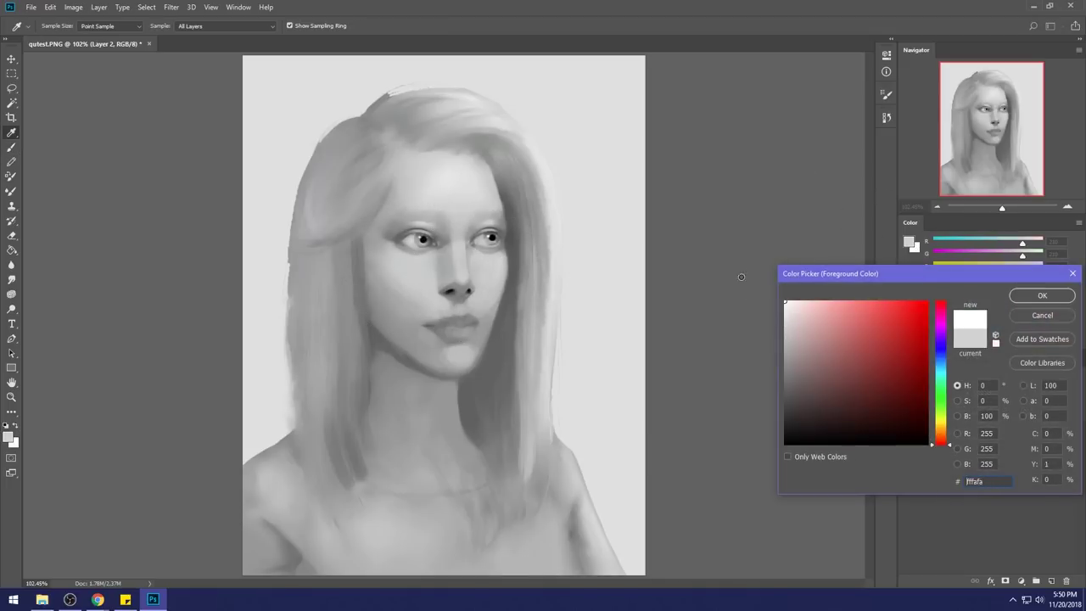
pyautogui.click(1042, 296)
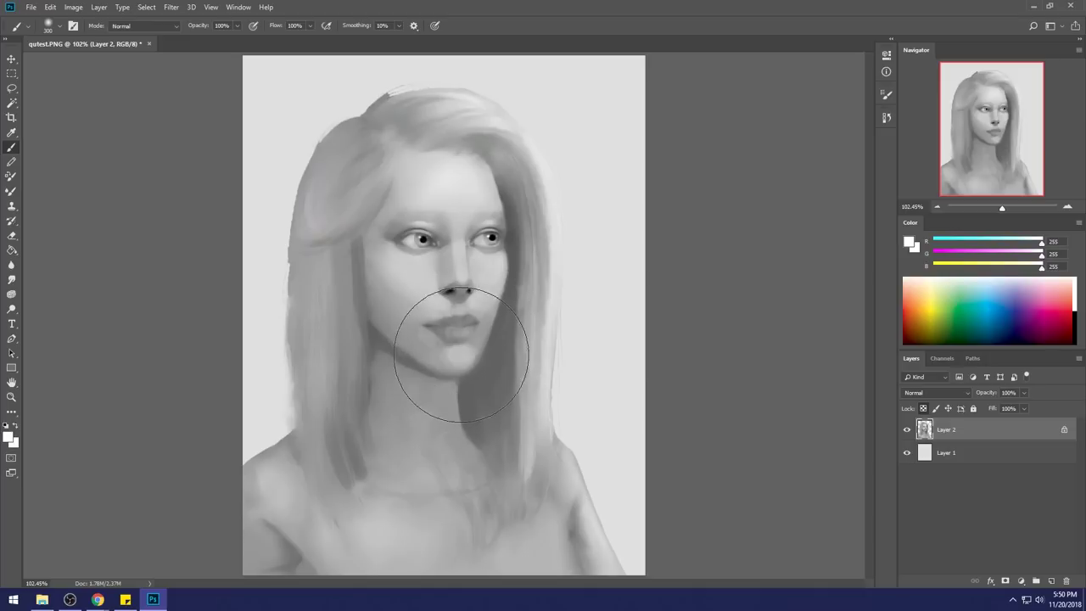
pyautogui.press('[')
pyautogui.press('[')
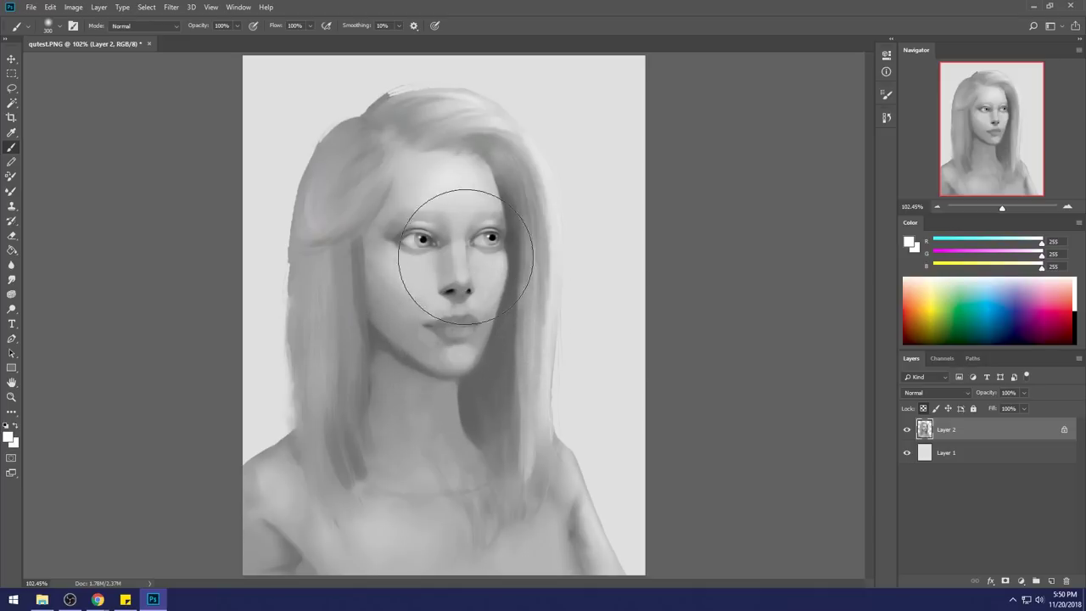
pyautogui.press('[')
pyautogui.press('[')
pyautogui.press('[')
pyautogui.press('[')
pyautogui.press(']')
pyautogui.press(']')
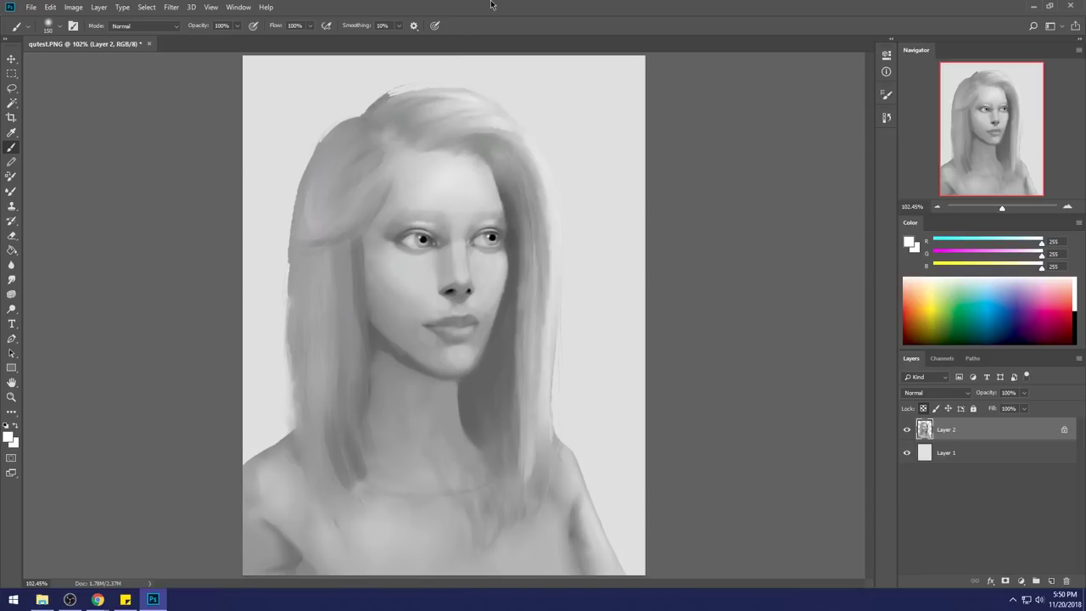
pyautogui.press(']')
pyautogui.press(']')
pyautogui.press(']')
pyautogui.press(']')
pyautogui.press(']')
pyautogui.press(']')
pyautogui.press(']')
pyautogui.press(']')
# Paint broad strokes over the neck and chest, sampling mid greys to even the shading.
pyautogui.moveTo(434, 421)
pyautogui.mouseDown()
pyautogui.moveTo(445, 478)
pyautogui.moveTo(428, 413)
pyautogui.moveTo(447, 514)
pyautogui.moveTo(364, 521)
pyautogui.mouseUp()
pyautogui.moveTo(264, 495); pyautogui.dragTo(545, 497)
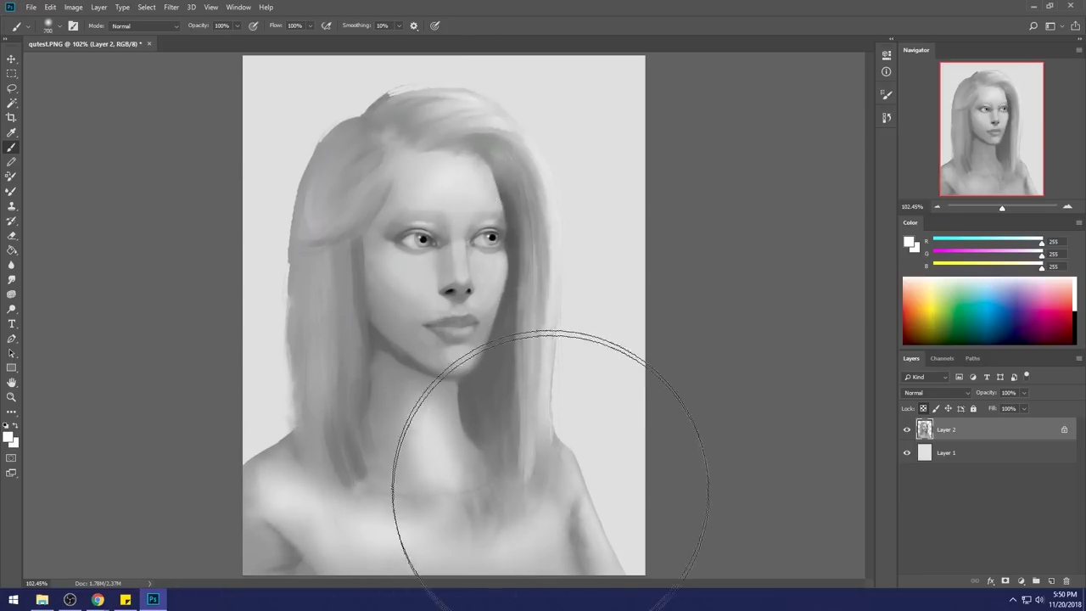
pyautogui.keyDown('alt'); pyautogui.click(427, 432); pyautogui.keyUp('alt')
pyautogui.moveTo(286, 463)
pyautogui.mouseDown()
pyautogui.moveTo(354, 539)
pyautogui.moveTo(482, 569)
pyautogui.moveTo(508, 512)
pyautogui.moveTo(551, 519)
pyautogui.moveTo(569, 490)
pyautogui.moveTo(586, 543)
pyautogui.mouseUp()
pyautogui.keyDown('alt'); pyautogui.click(585, 544); pyautogui.keyUp('alt')
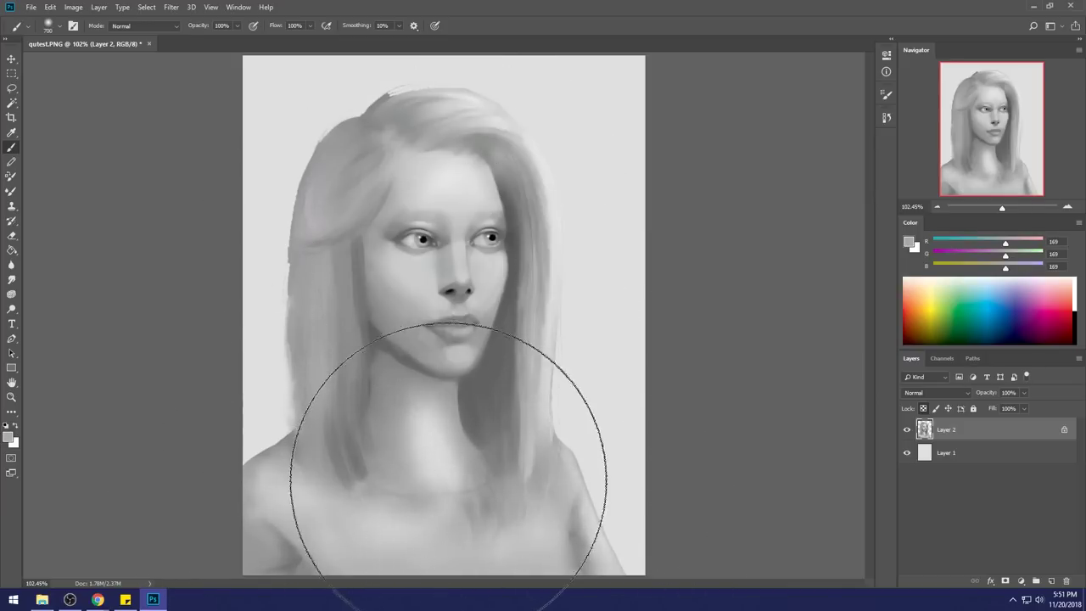
pyautogui.keyDown('alt'); pyautogui.click(408, 449); pyautogui.keyUp('alt')
# Brighten background Layer 1 by raising Hue/Saturation Lightness to +47.
pyautogui.hotkey('ctrl', '-')
pyautogui.hotkey('ctrl', '-')
pyautogui.click(939, 455)
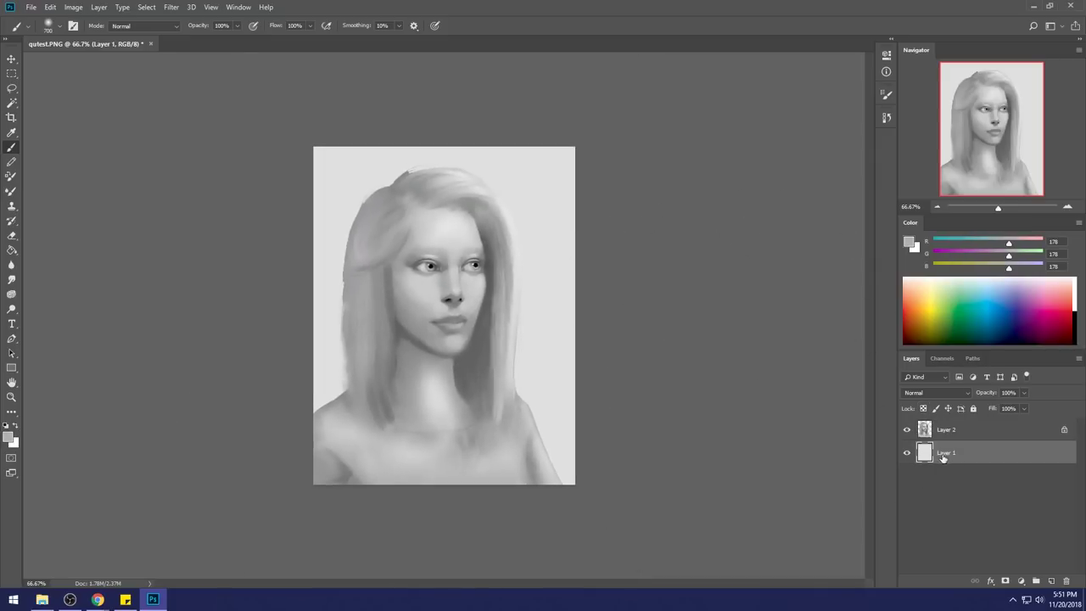
pyautogui.hotkey('ctrl', 'u')
pyautogui.moveTo(829, 378); pyautogui.dragTo(853, 381)
pyautogui.click(959, 268)
# Apply Levels to Layer 2, moving the black and white input sliders to deepen darks and lift highlights.
pyautogui.click(946, 430)
pyautogui.hotkey('ctrl', 'l')
pyautogui.moveTo(775, 357); pyautogui.dragTo(785, 362)
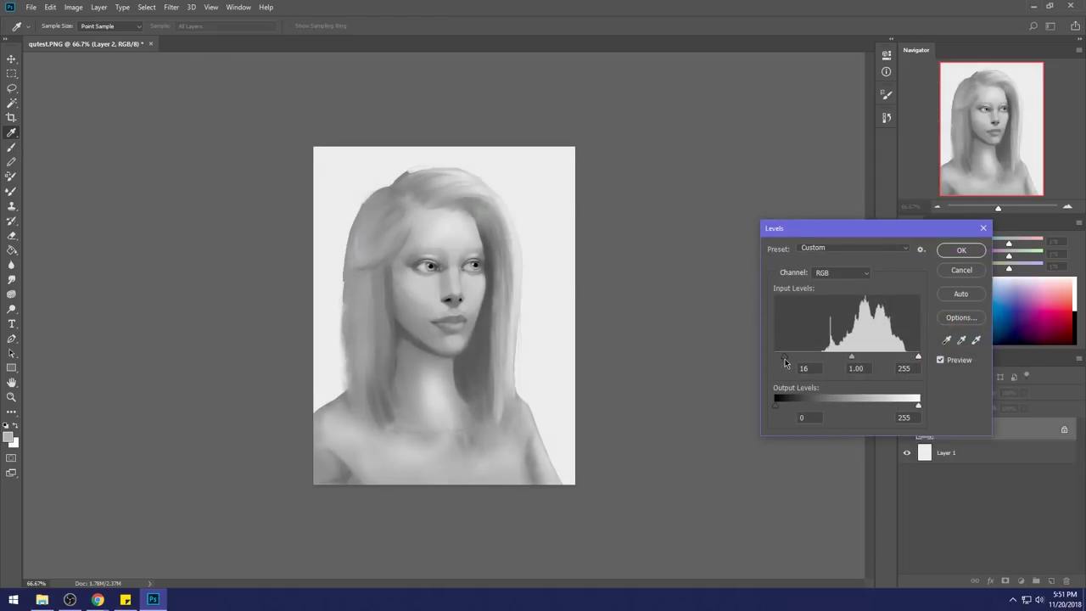
pyautogui.moveTo(919, 360); pyautogui.dragTo(915, 359)
pyautogui.click(961, 251)
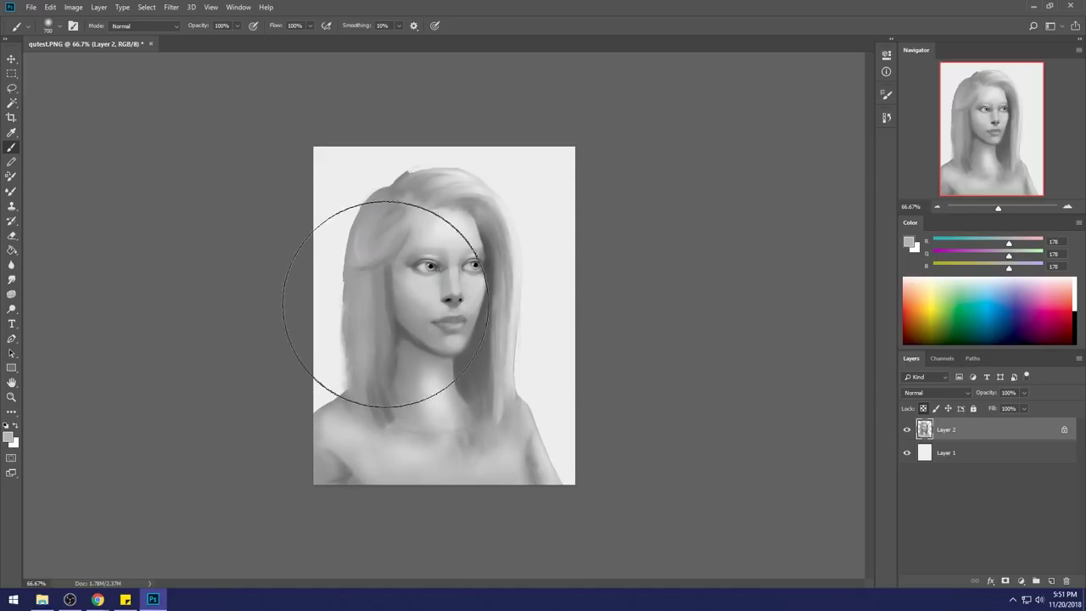
pyautogui.click(11, 279)
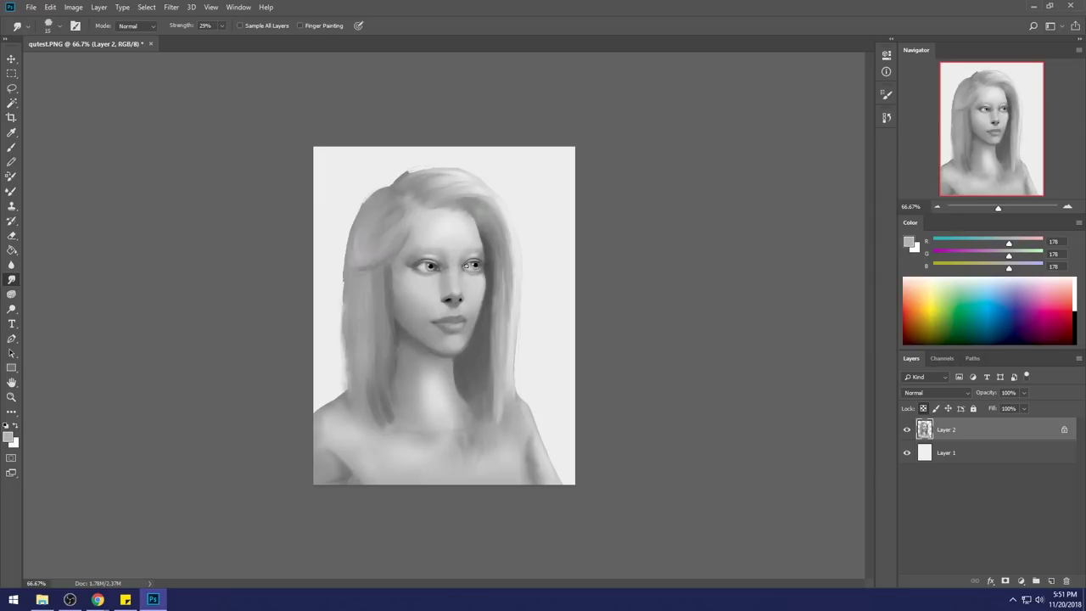
# Add Layer 3 above the painting and darken the nostril shading with a small brush.
pyautogui.press('z')
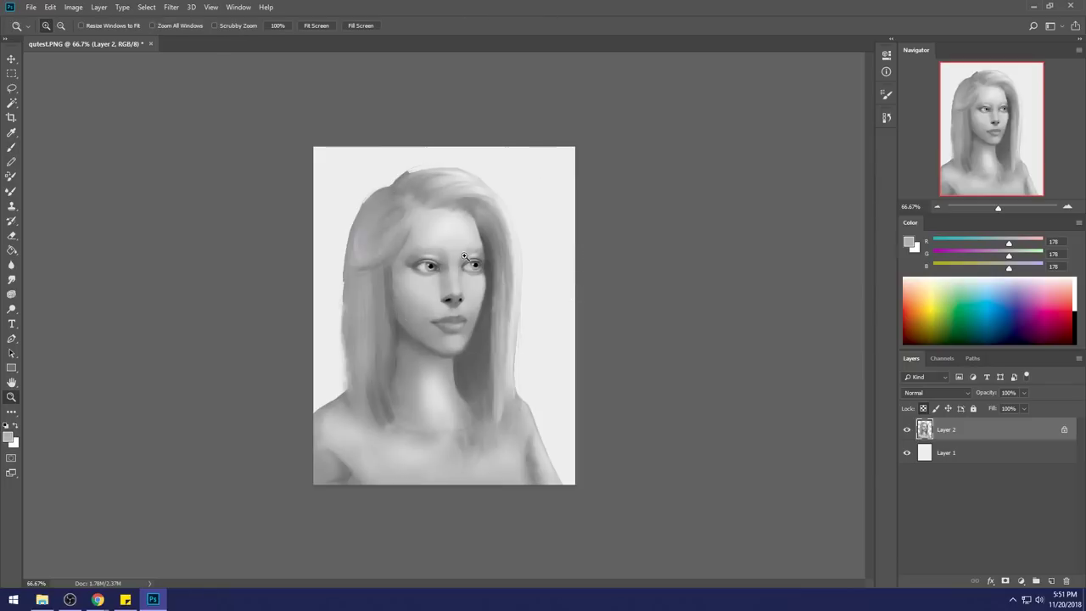
pyautogui.click(1050, 582)
pyautogui.press('b')
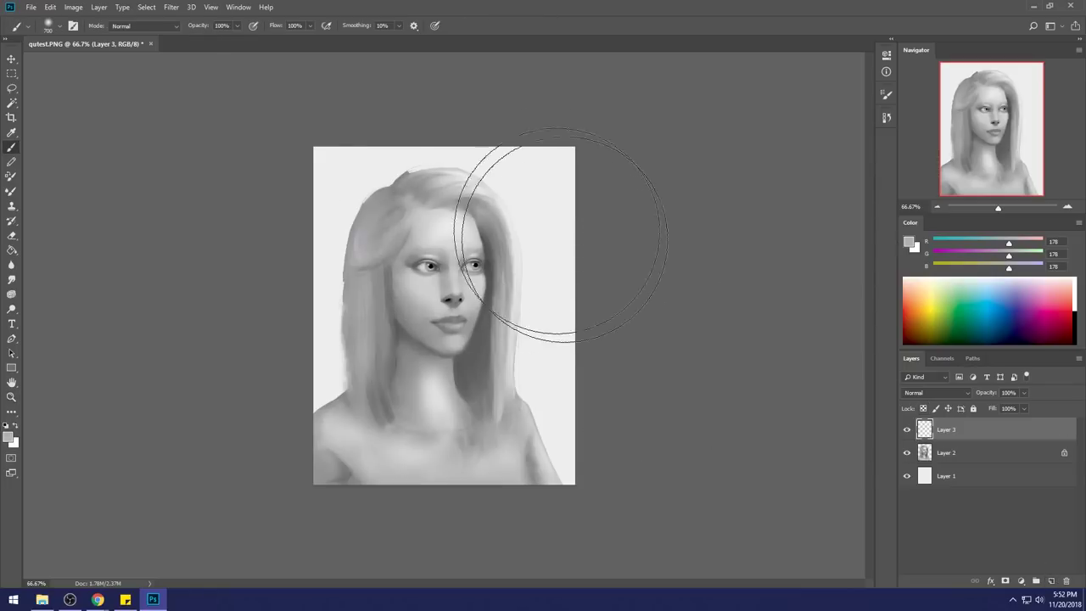
pyautogui.keyDown('alt'); pyautogui.click(557, 213); pyautogui.keyUp('alt')
pyautogui.press('[')
pyautogui.press('[')
pyautogui.press('[')
pyautogui.press('[')
pyautogui.press('[')
pyautogui.press('[')
pyautogui.press('[')
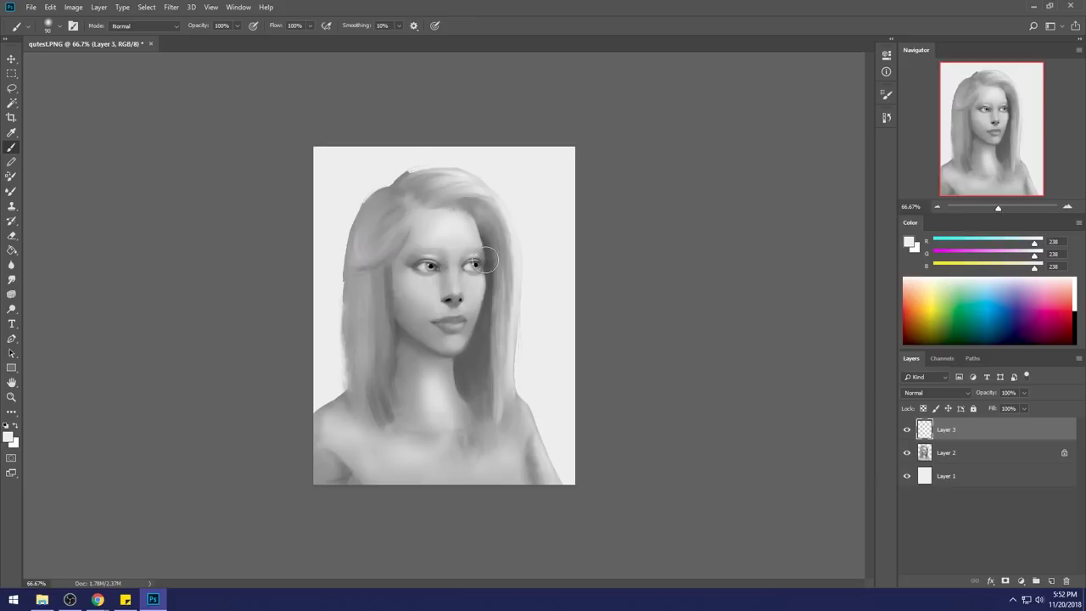
pyautogui.press('e')
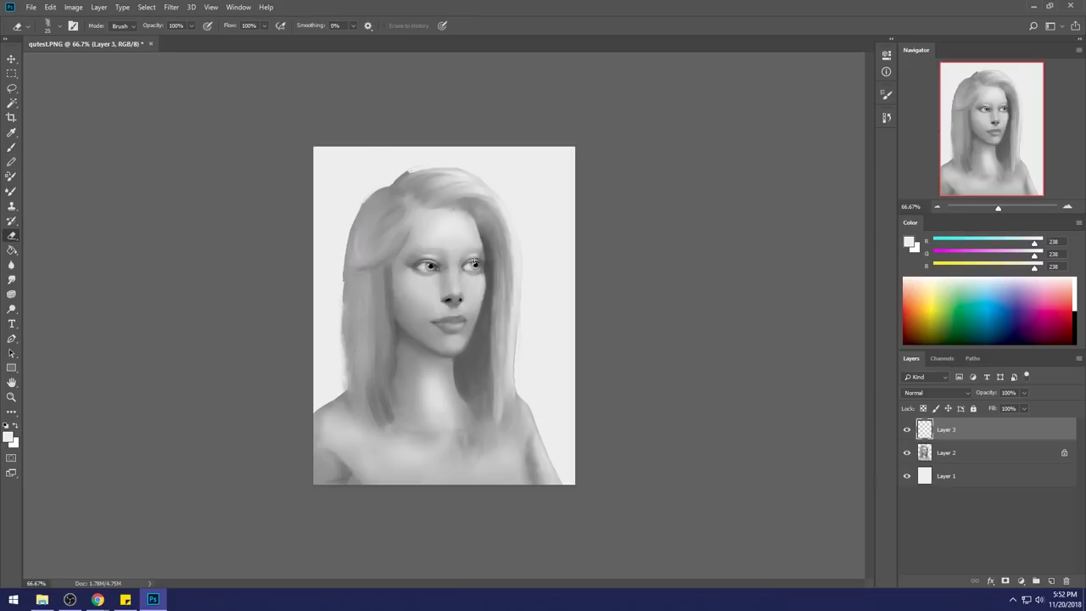
pyautogui.press('b')
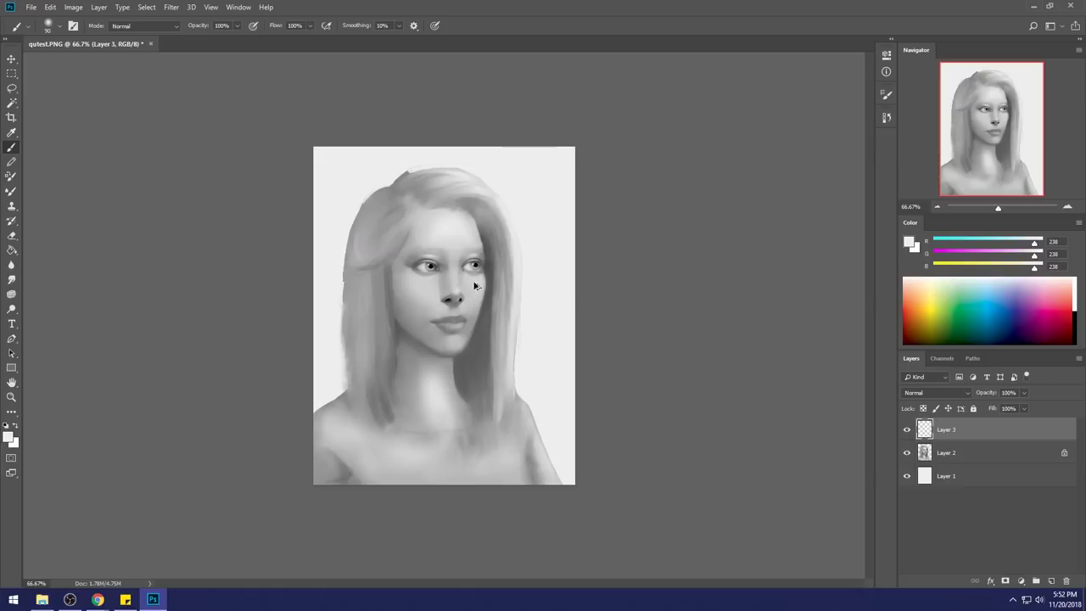
pyautogui.moveTo(462, 294); pyautogui.dragTo(459, 294)
pyautogui.keyDown('alt'); pyautogui.click(489, 266); pyautogui.keyUp('alt')
# Using a large Lighten-mode brush at 34% opacity, brighten the eye whites, eye area and cheek.
pyautogui.press(']')
pyautogui.press(']')
pyautogui.press(']')
pyautogui.press(']')
pyautogui.press(']')
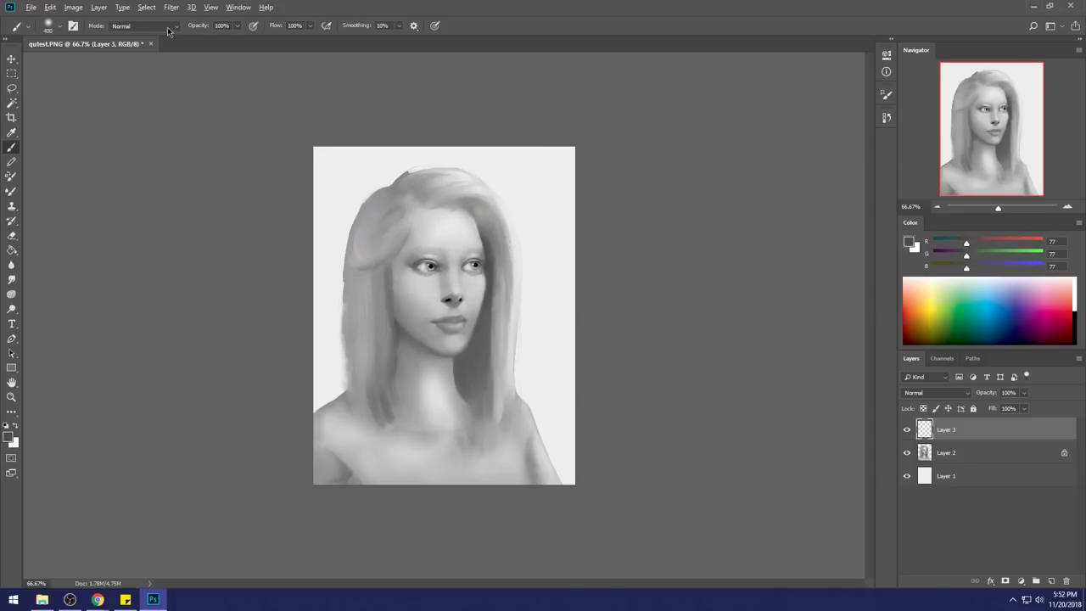
pyautogui.click(140, 26)
pyautogui.click(136, 79)
pyautogui.click(237, 25)
pyautogui.moveTo(239, 39); pyautogui.dragTo(203, 39)
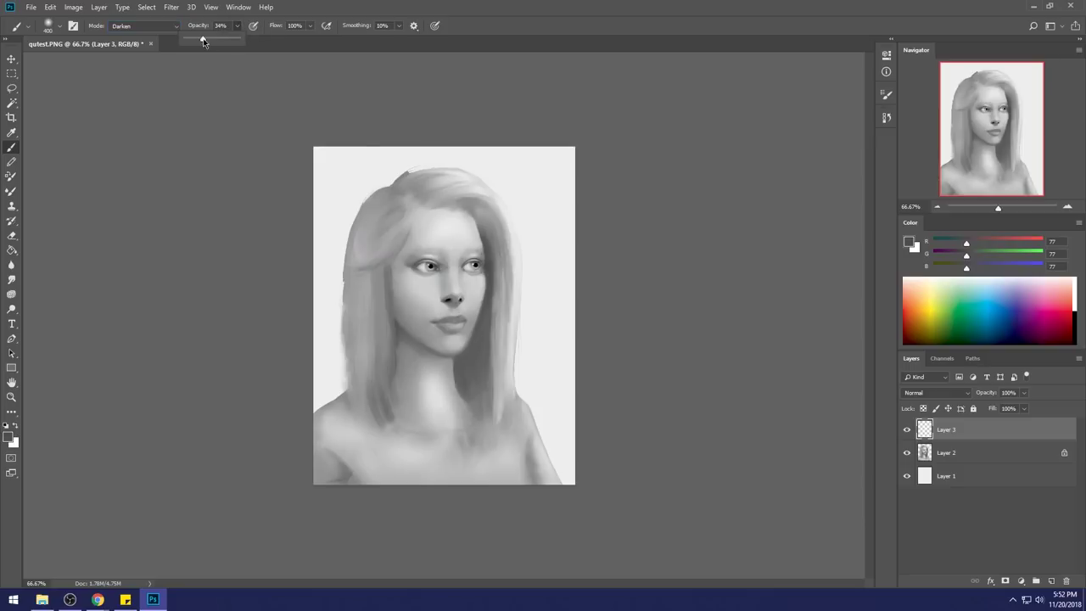
pyautogui.click(487, 220)
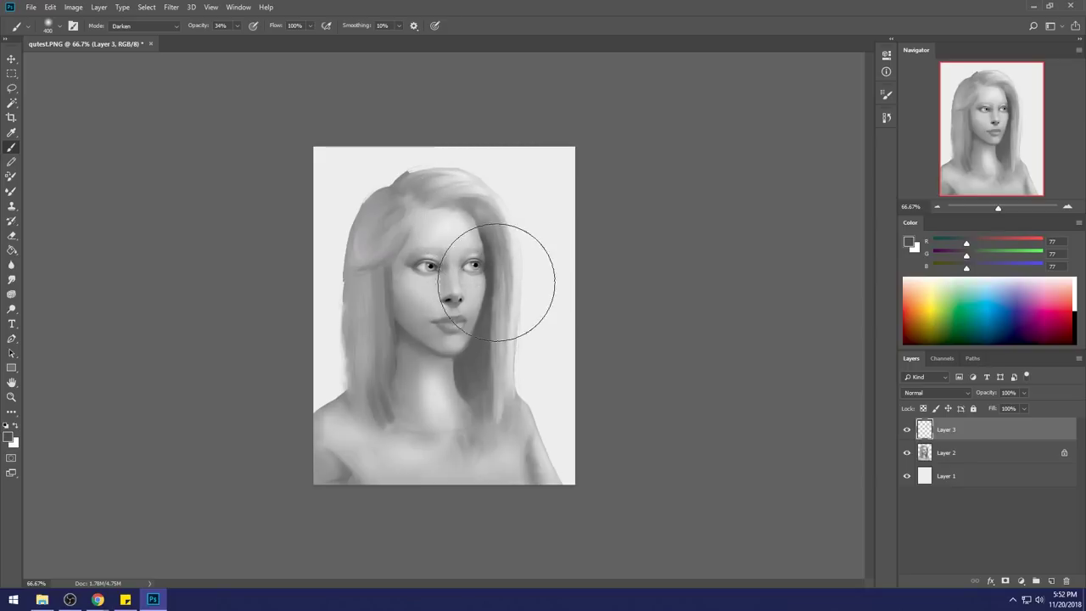
pyautogui.keyDown('alt'); pyautogui.click(426, 279); pyautogui.keyUp('alt')
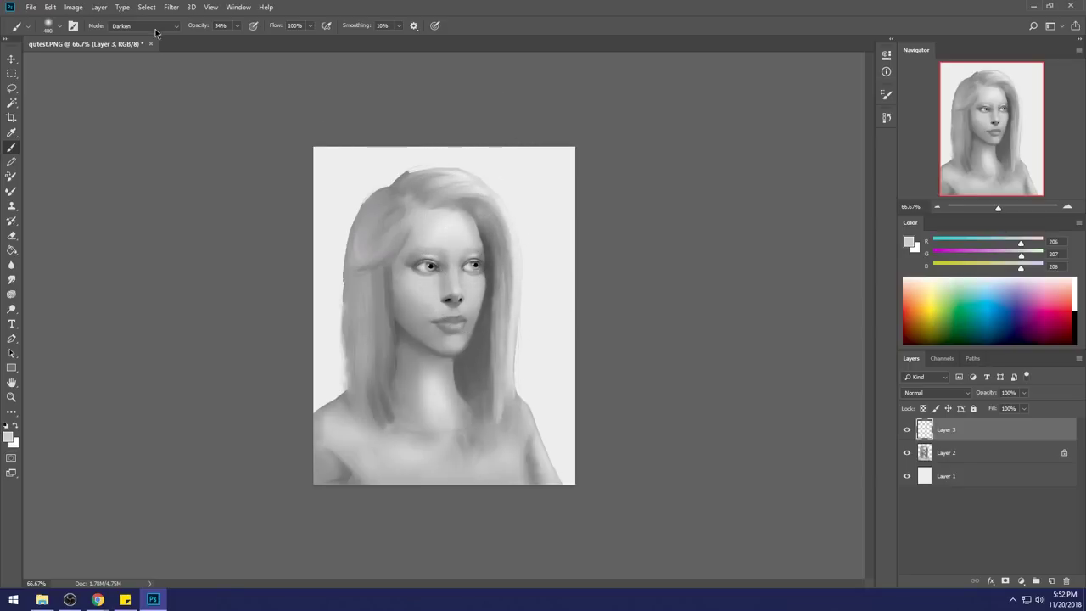
pyautogui.click(144, 25)
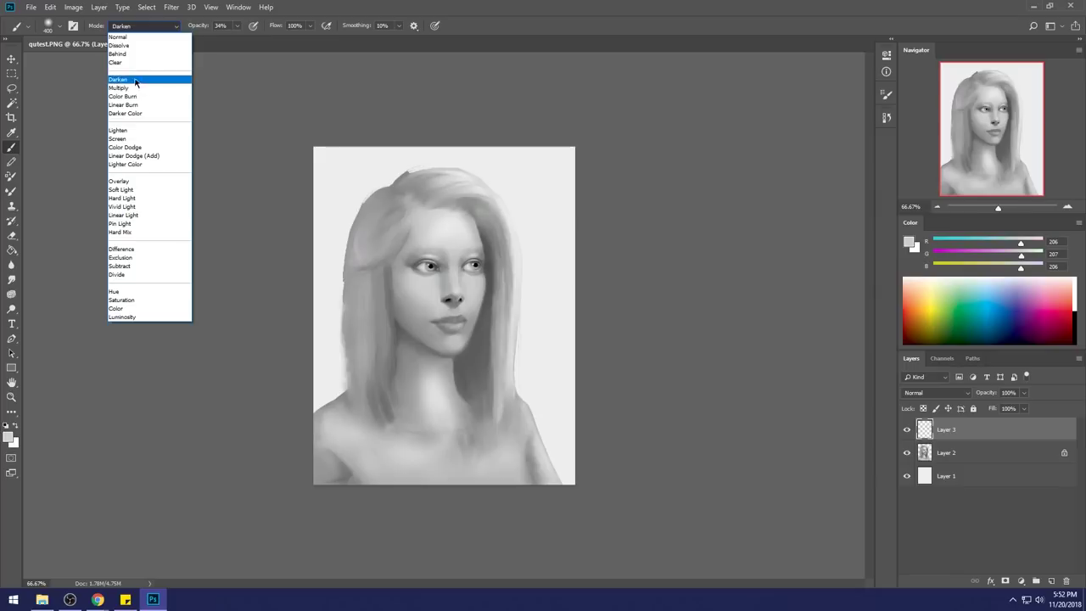
pyautogui.click(118, 130)
pyautogui.moveTo(459, 321); pyautogui.dragTo(568, 236)
pyautogui.press('z')
pyautogui.keyDown('alt'); pyautogui.click(545, 351); pyautogui.keyUp('alt')
# Shrink the brush and set it to Normal mode at 56% opacity.
pyautogui.press('[')
pyautogui.press('[')
pyautogui.press('[')
pyautogui.press('[')
pyautogui.press('[')
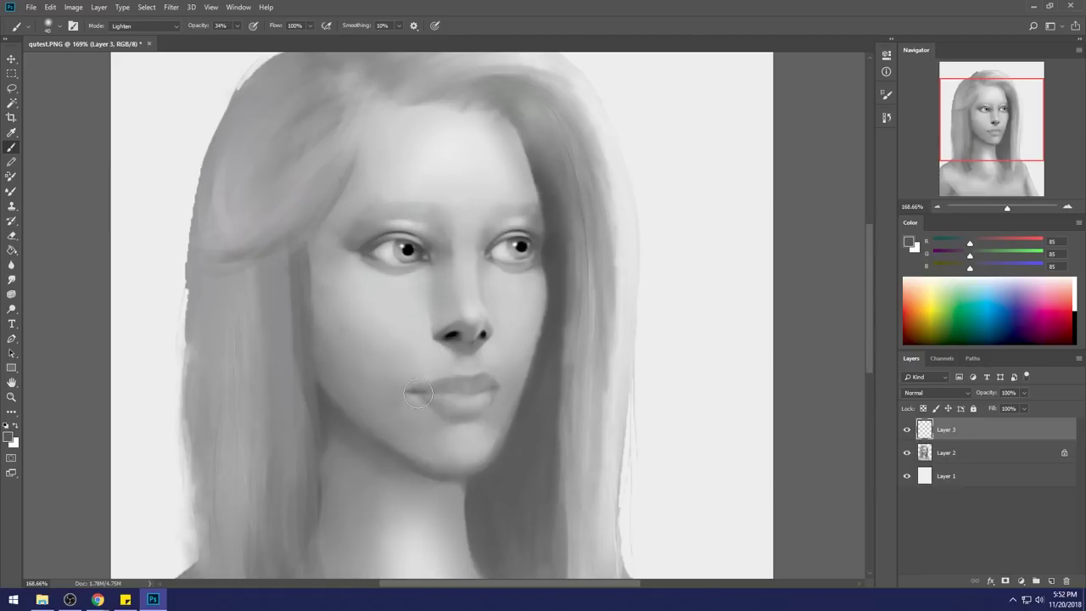
pyautogui.click(173, 26)
pyautogui.click(158, 34)
pyautogui.click(240, 29)
pyautogui.moveTo(241, 43); pyautogui.dragTo(252, 43)
pyautogui.click(412, 393)
# Raise opacity to 75–90% and shape the lips with sampled near-black and light greys.
pyautogui.moveTo(238, 27); pyautogui.dragTo(247, 44)
pyautogui.press(']')
pyautogui.press(']')
pyautogui.press(']')
pyautogui.press(']')
pyautogui.press(']')
pyautogui.press('[')
pyautogui.press('[')
pyautogui.keyDown('alt'); pyautogui.click(518, 244); pyautogui.keyUp('alt')
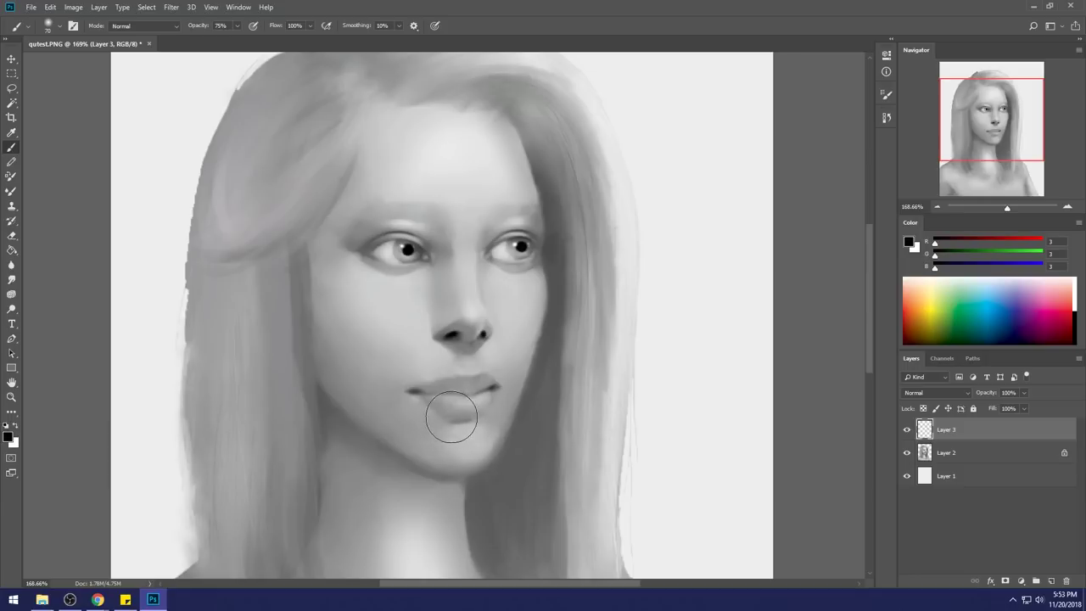
pyautogui.keyDown('alt'); pyautogui.click(493, 352); pyautogui.keyUp('alt')
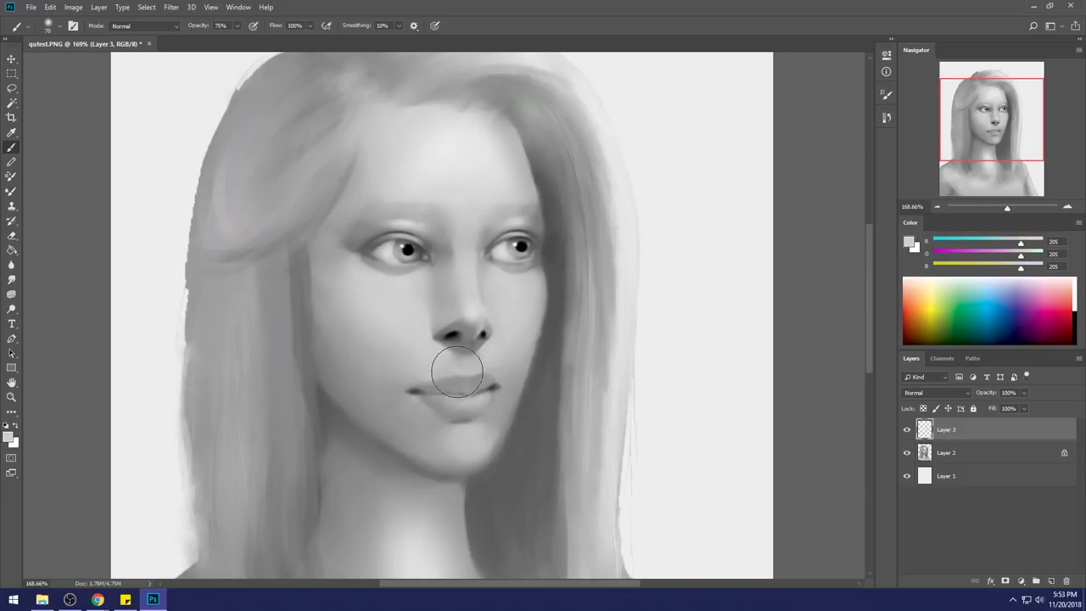
pyautogui.keyDown('alt'); pyautogui.click(402, 293); pyautogui.keyUp('alt')
pyautogui.moveTo(236, 26); pyautogui.dragTo(252, 39)
pyautogui.click(14, 280)
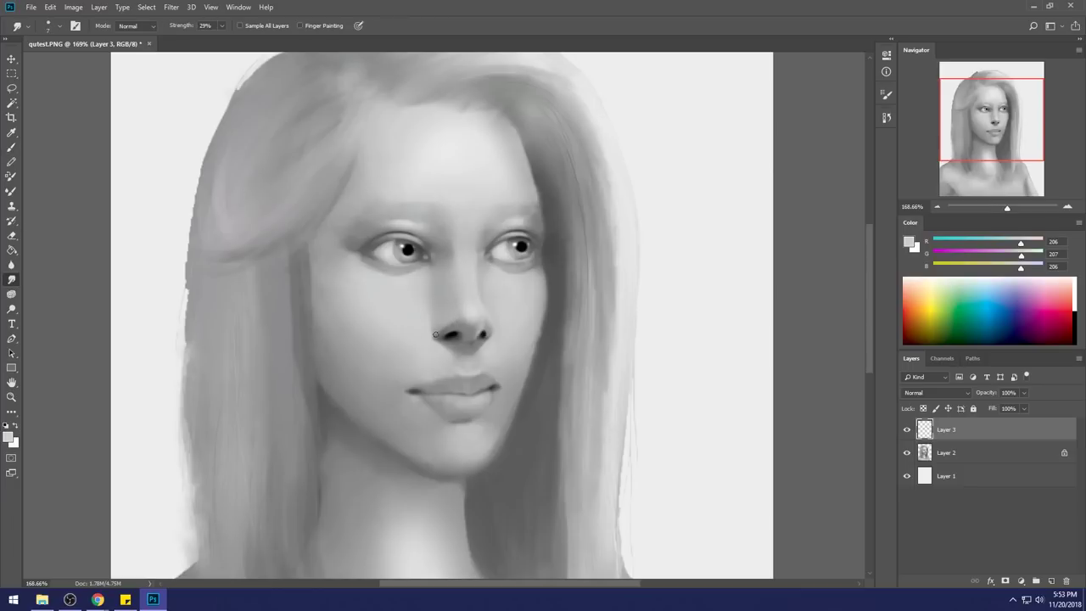
# Merge Layer 3 down into Layer 2 and zoom out to the whole canvas.
pyautogui.rightClick(949, 430)
pyautogui.click(844, 443)
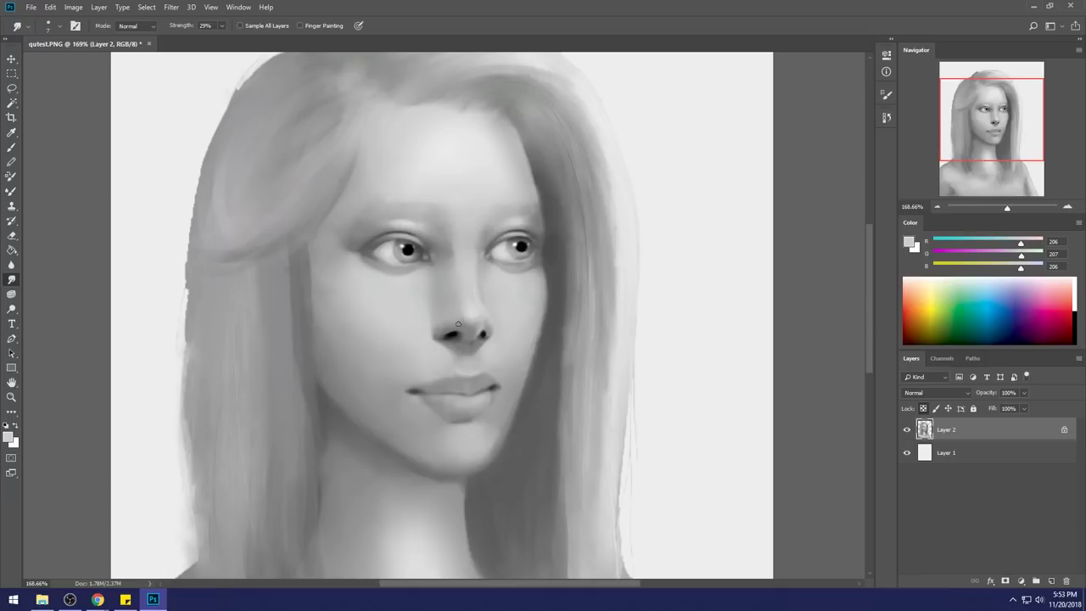
pyautogui.scroll(-3, 690, 422)
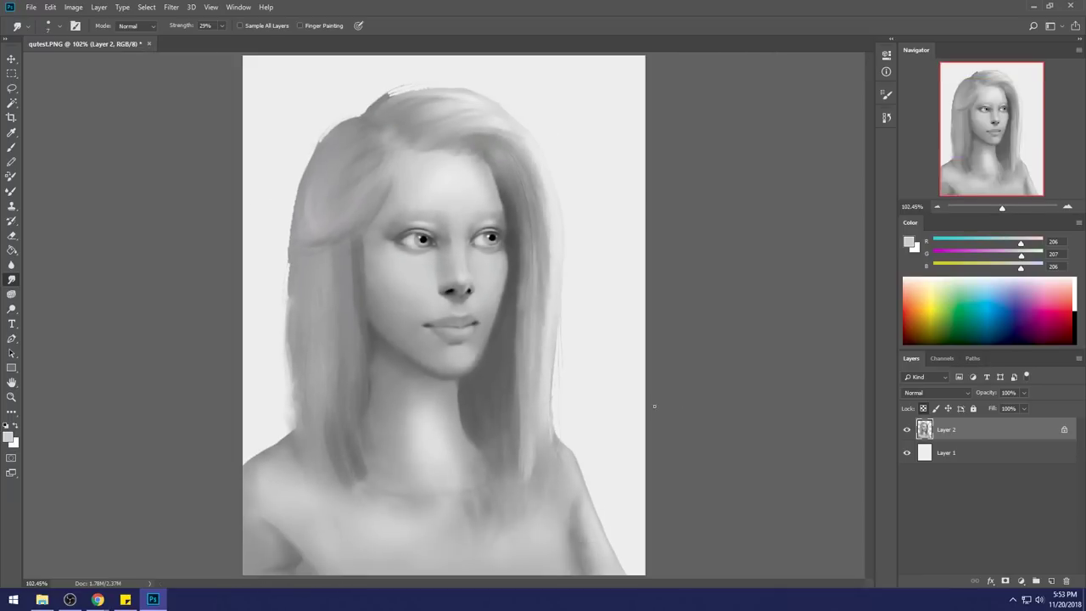
pyautogui.press('b')
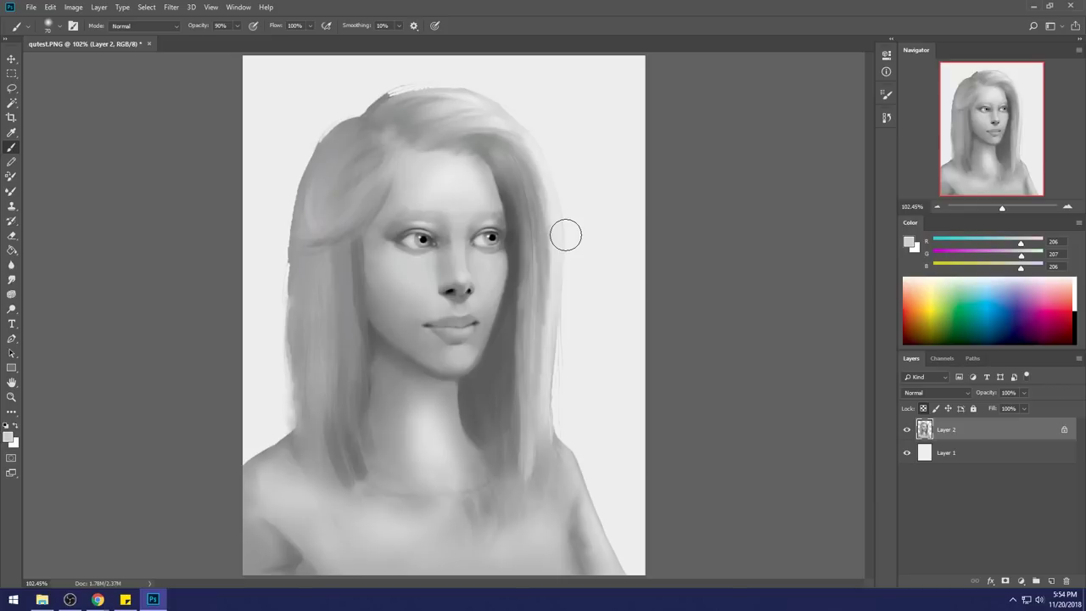
pyautogui.hotkey('ctrl', '-')
pyautogui.hotkey('ctrl', '-')
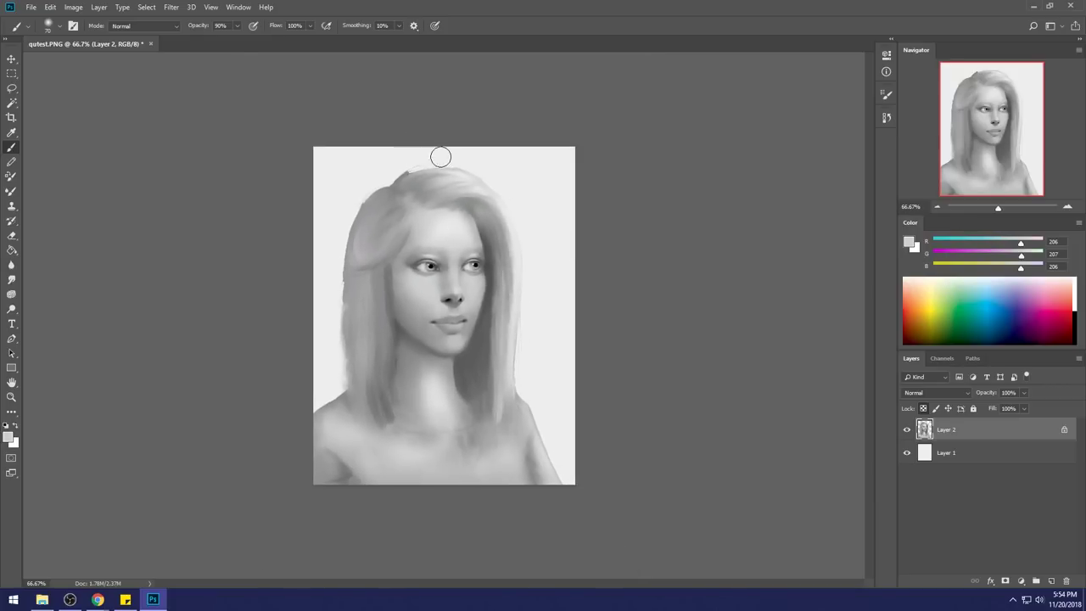
# Lasso a strip along the hair's outer edge, delete it, then undo the deletion.
pyautogui.press('l')
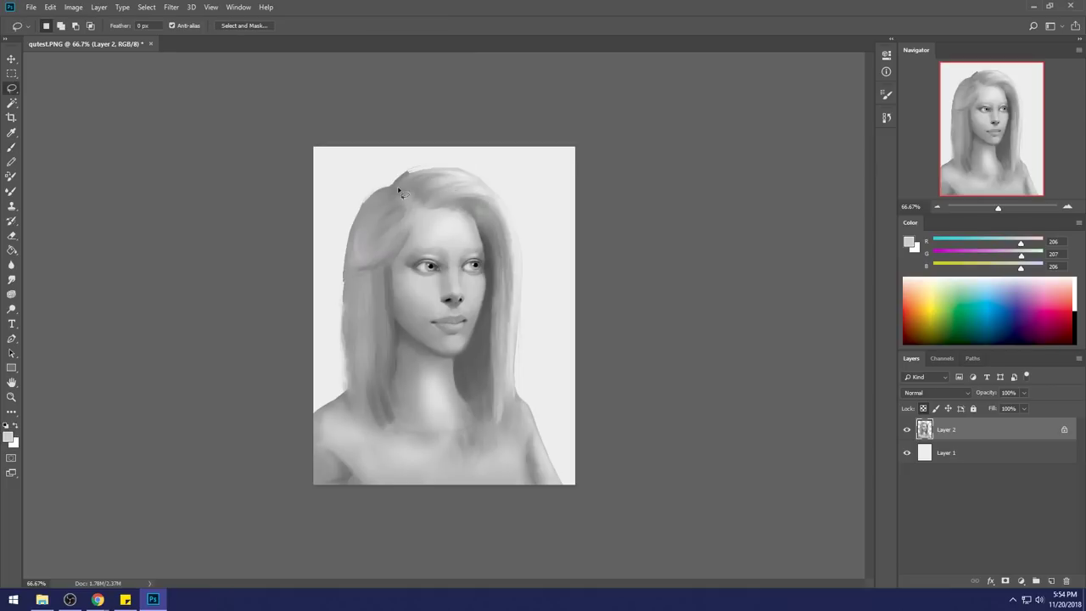
pyautogui.moveTo(396, 191); pyautogui.dragTo(364, 257)
pyautogui.press('shift')
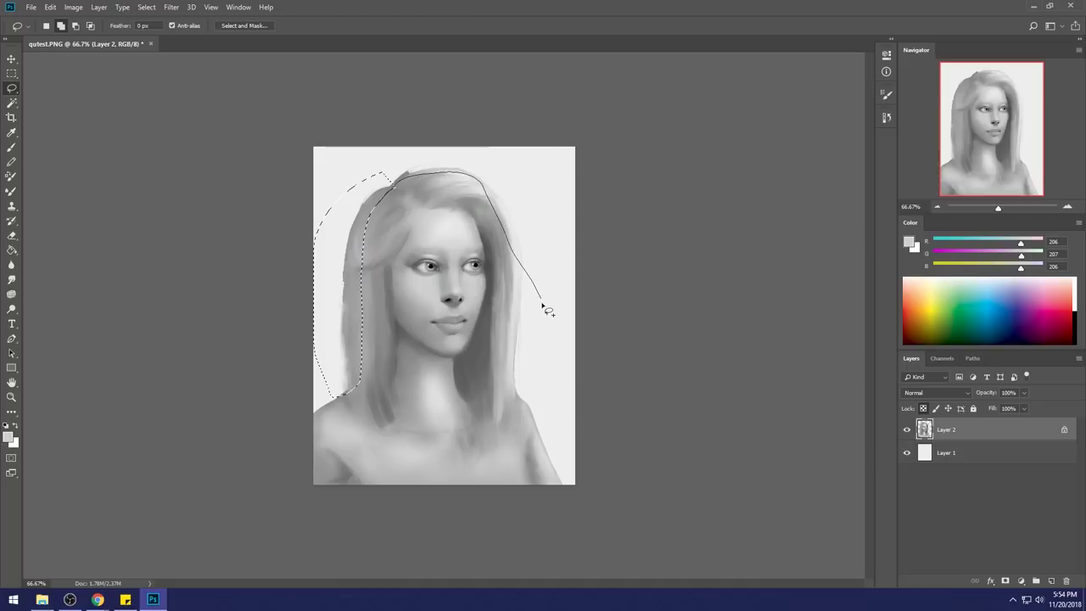
pyautogui.moveTo(550, 262)
pyautogui.mouseDown()
pyautogui.moveTo(516, 107)
pyautogui.moveTo(510, 236)
pyautogui.mouseUp()
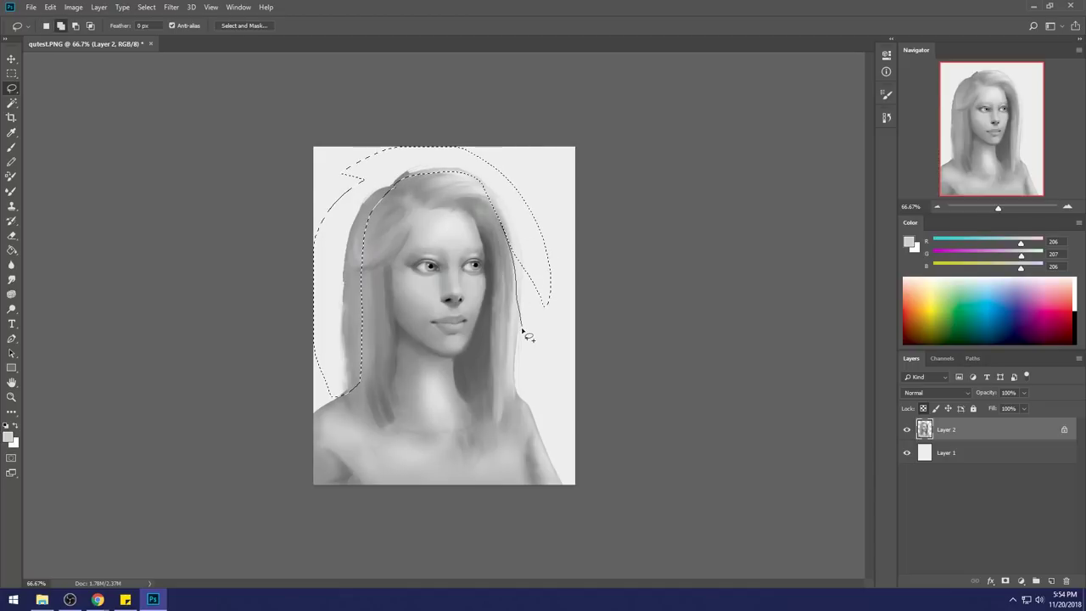
pyautogui.moveTo(547, 359); pyautogui.dragTo(570, 242)
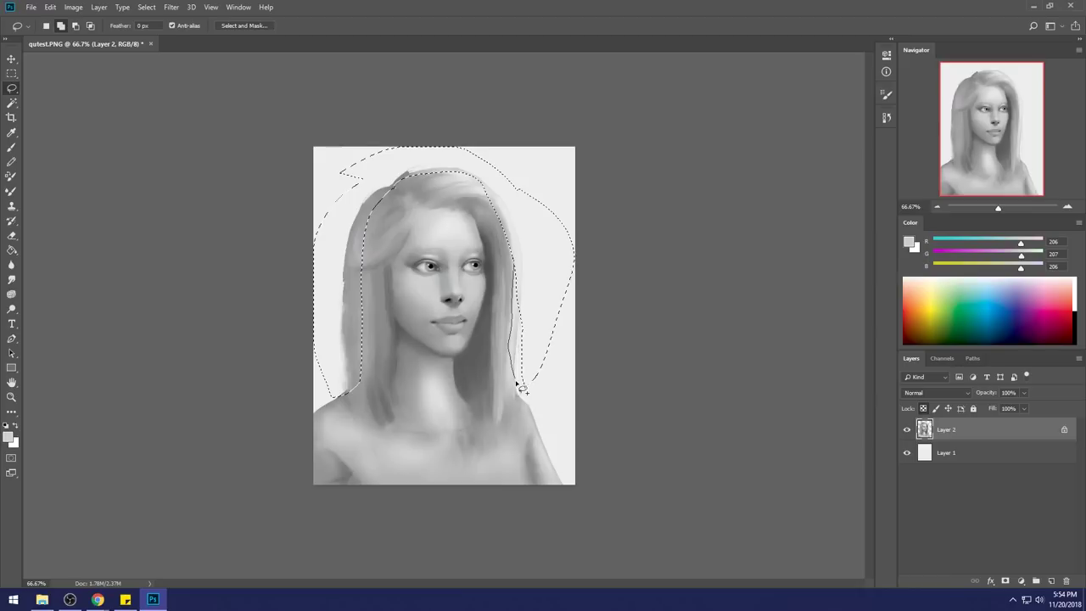
pyautogui.moveTo(537, 405); pyautogui.dragTo(529, 383)
pyautogui.press('alt')
pyautogui.press('shift')
pyautogui.moveTo(523, 398); pyautogui.dragTo(526, 398)
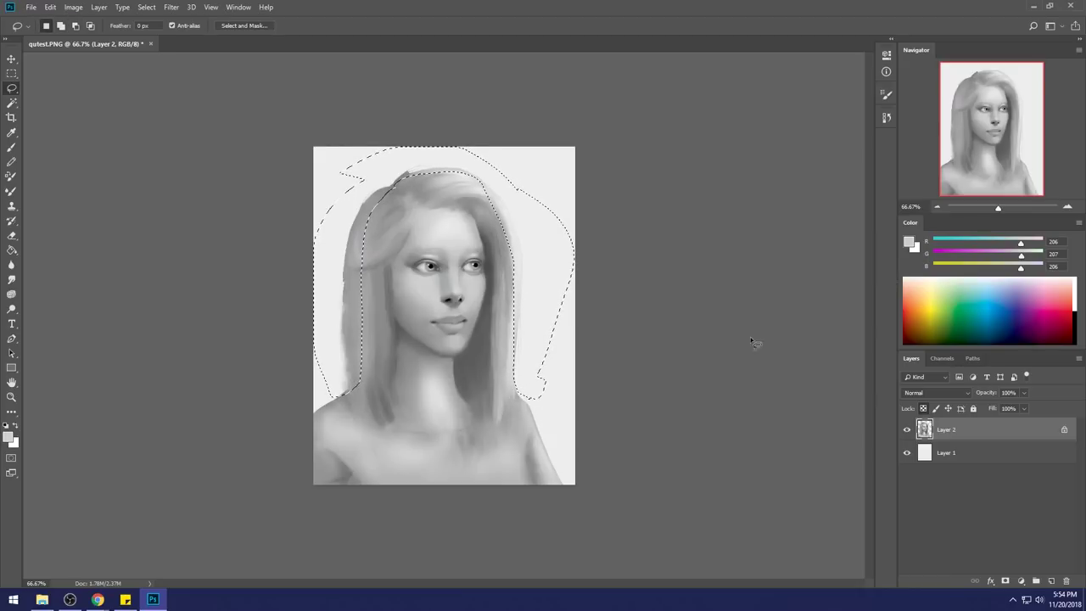
pyautogui.press('Delete')
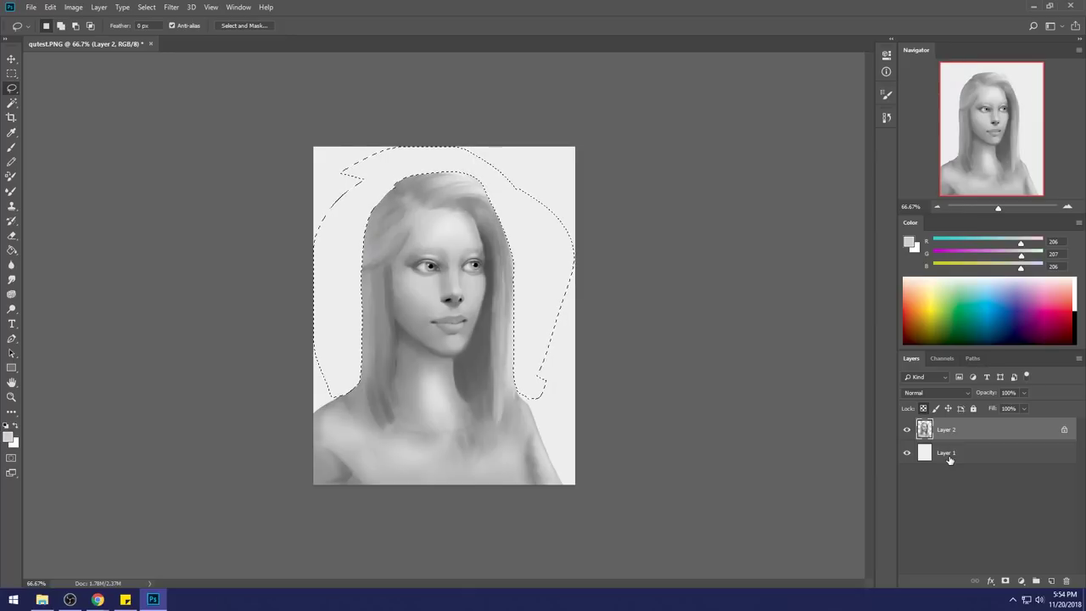
pyautogui.hotkey('ctrl', 'z')
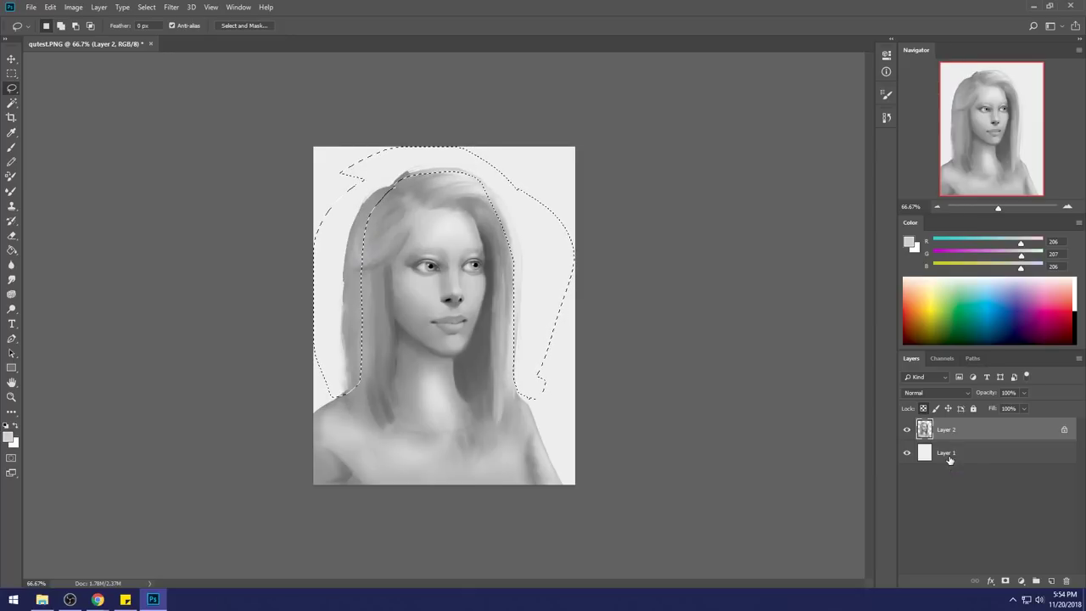
# Subtract the left hair edge from the selection, deselect, and restore the fuller hair.
pyautogui.press('alt')
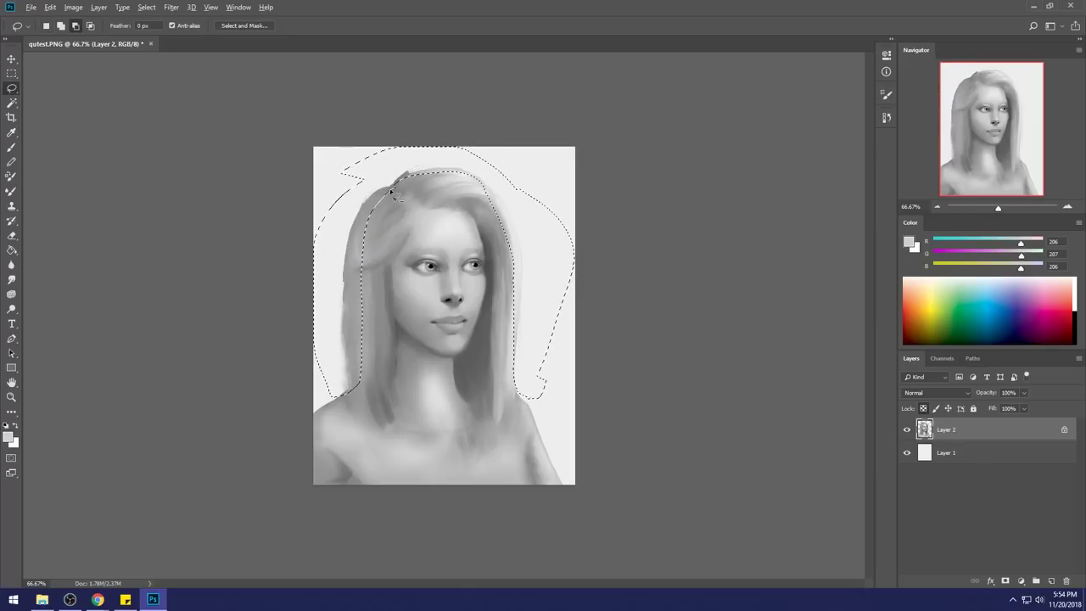
pyautogui.moveTo(365, 299); pyautogui.dragTo(363, 302)
pyautogui.press('alt')
pyautogui.moveTo(404, 175); pyautogui.dragTo(357, 284)
pyautogui.moveTo(375, 330); pyautogui.dragTo(373, 333)
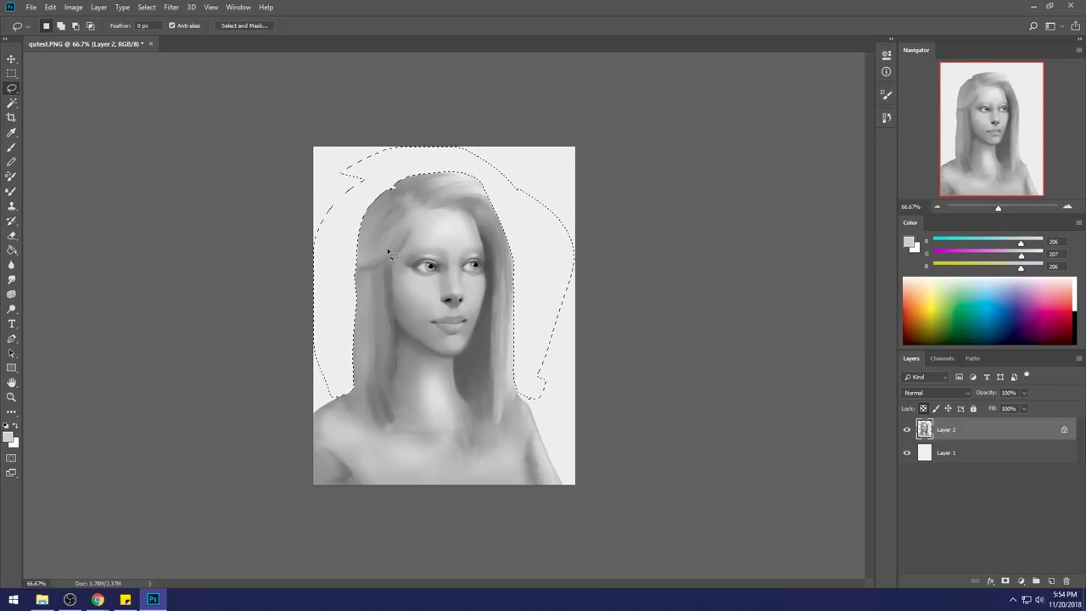
pyautogui.hotkey('ctrl', 'd')
pyautogui.hotkey('ctrl', 'z')
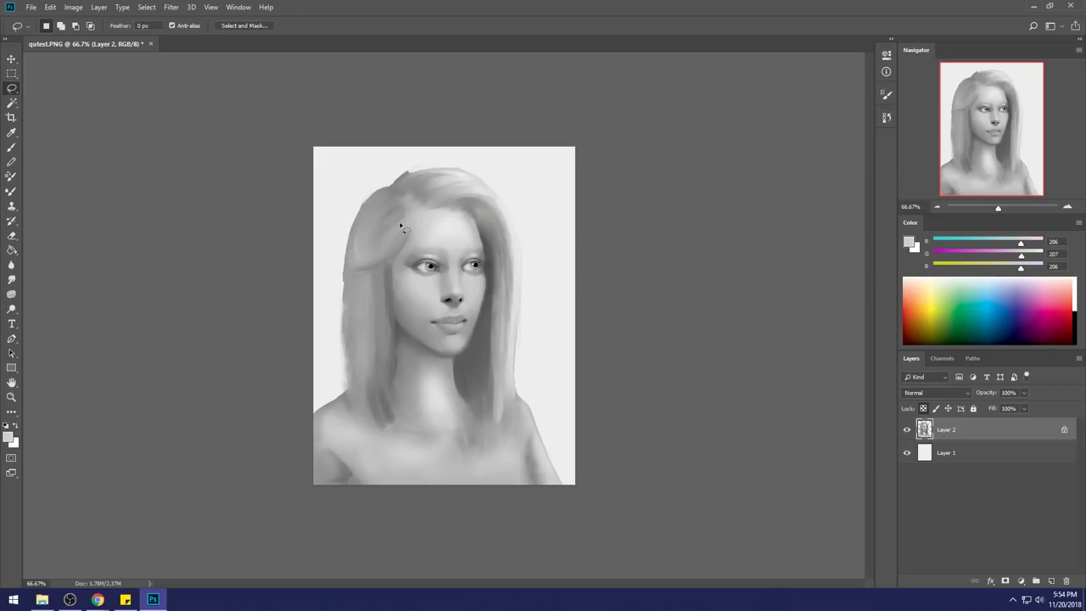
# Clear the current selection on the canvas.
pyautogui.press('m')
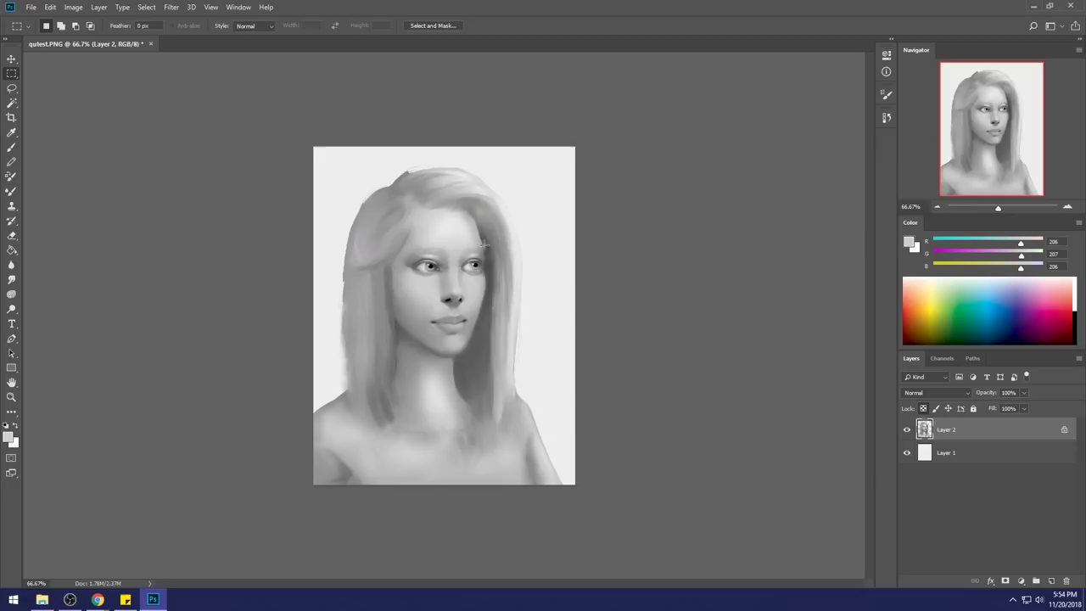
pyautogui.rightClick(487, 243)
pyautogui.click(509, 240)
# Pick a Dry-Oil brush preset and paint the forehead and cheek with sampled greys.
pyautogui.press('b')
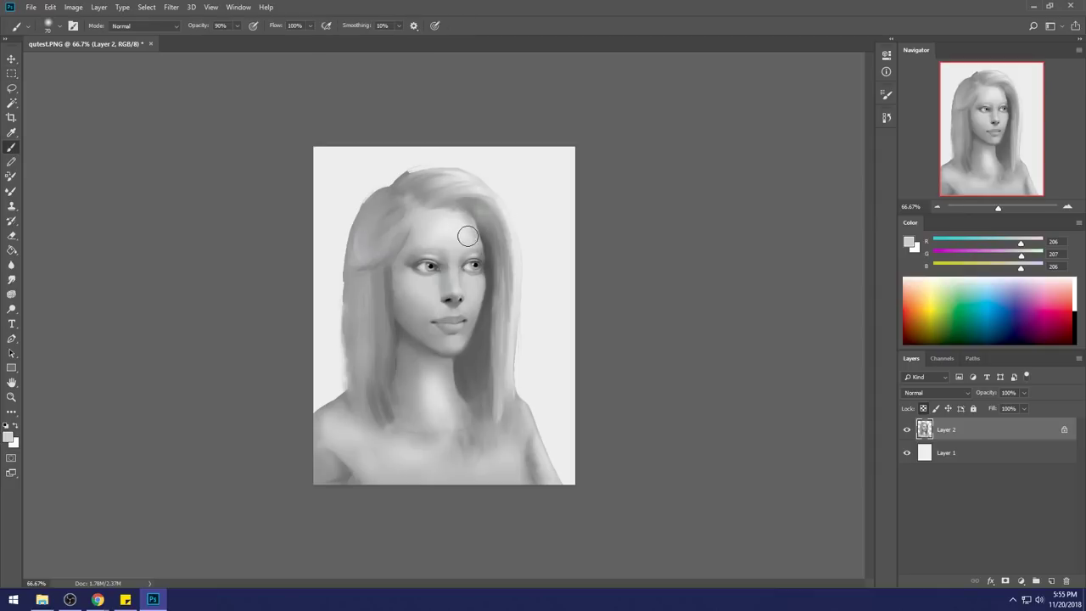
pyautogui.rightClick(459, 228)
pyautogui.doubleClick(546, 459)
pyautogui.keyDown('alt'); pyautogui.click(458, 218); pyautogui.keyUp('alt')
pyautogui.press('[')
pyautogui.press('[')
pyautogui.press('[')
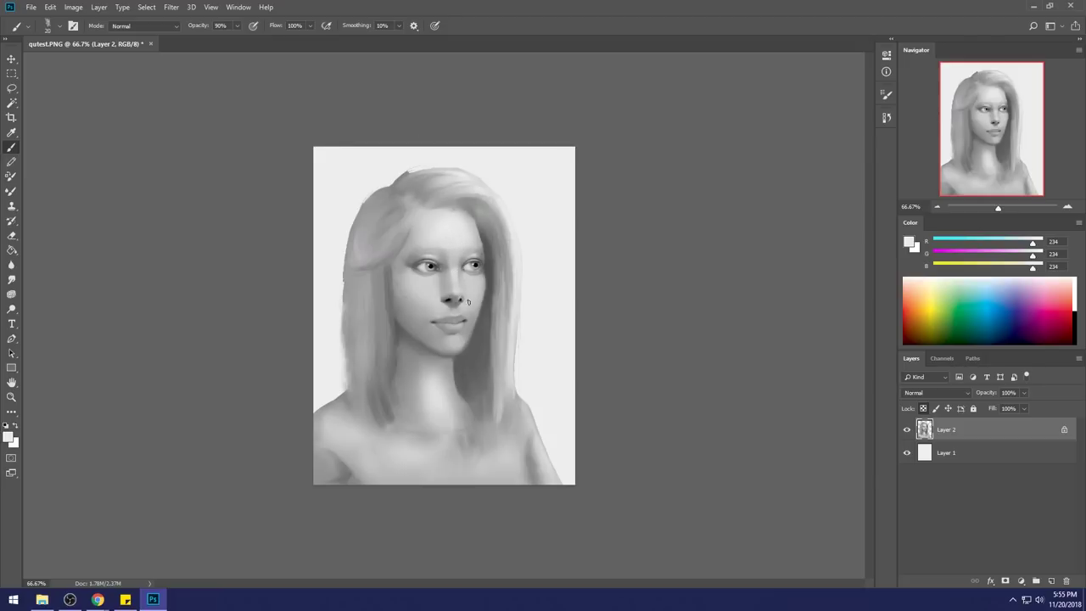
pyautogui.keyDown('alt'); pyautogui.click(440, 285); pyautogui.keyUp('alt')
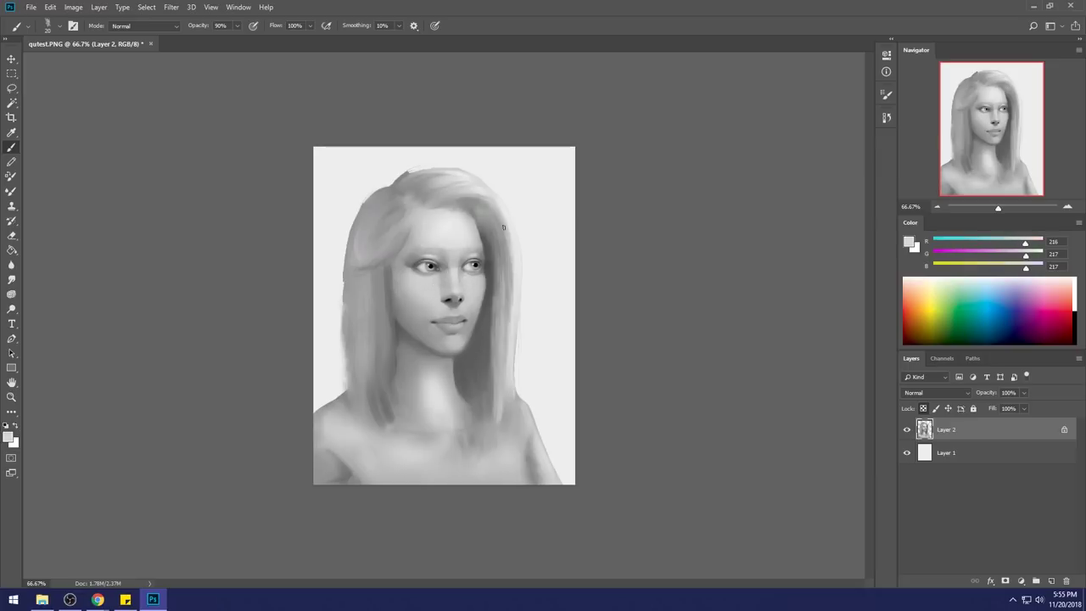
# Smudge the skin smoother, then resample light greys, ending on the cheek grey near 206.
pyautogui.press('r')
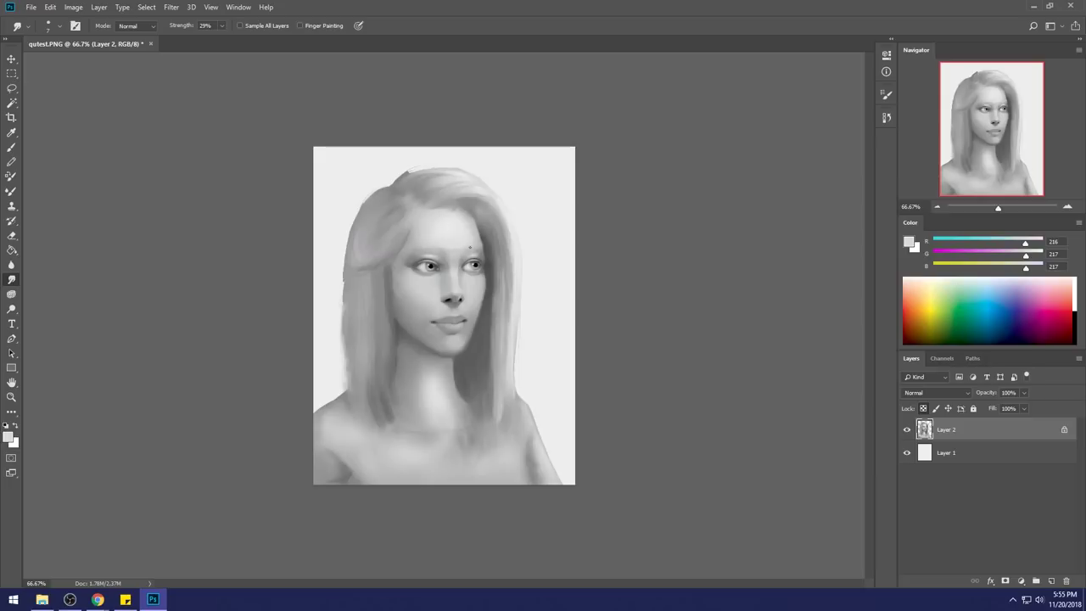
pyautogui.press('b')
pyautogui.keyDown('alt'); pyautogui.click(453, 255); pyautogui.keyUp('alt')
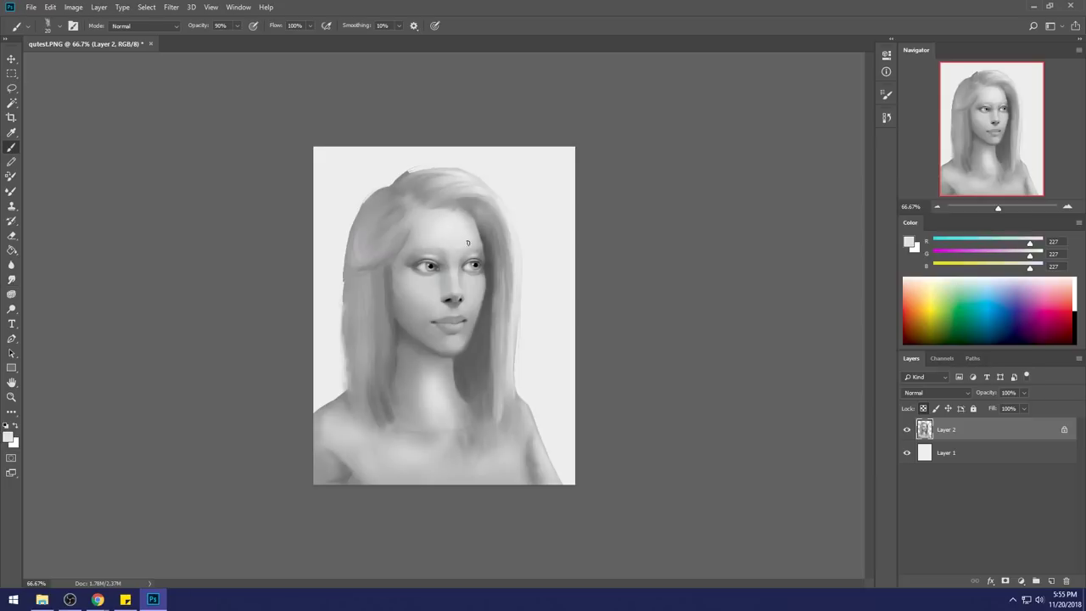
pyautogui.keyDown('alt'); pyautogui.click(441, 292); pyautogui.keyUp('alt')
pyautogui.keyDown('alt'); pyautogui.click(551, 224); pyautogui.keyUp('alt')
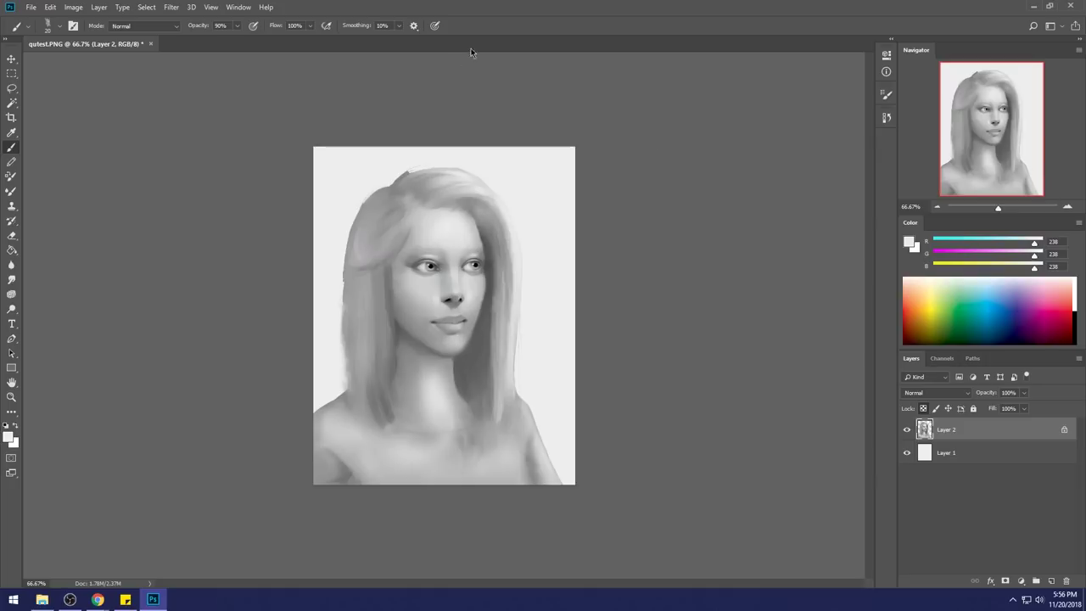
pyautogui.keyDown('alt'); pyautogui.click(438, 288); pyautogui.keyUp('alt')
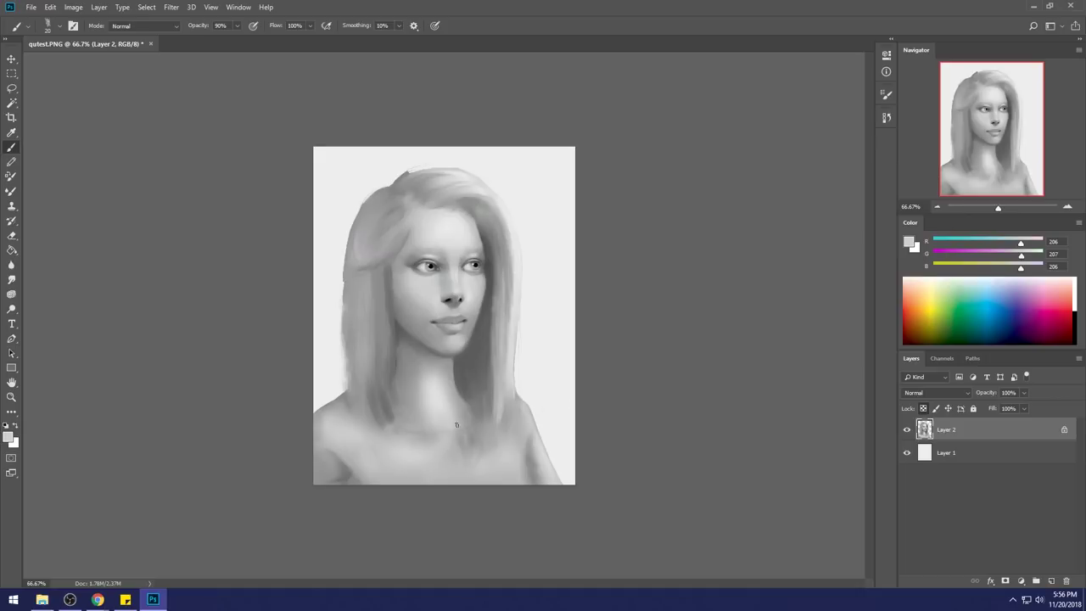
# Delete the shoulders and chest below the neck with a lasso selection, then deselect.
pyautogui.press('l')
pyautogui.moveTo(517, 375)
pyautogui.mouseDown()
pyautogui.moveTo(465, 433)
pyautogui.moveTo(356, 406)
pyautogui.moveTo(448, 488)
pyautogui.moveTo(617, 298)
pyautogui.mouseUp()
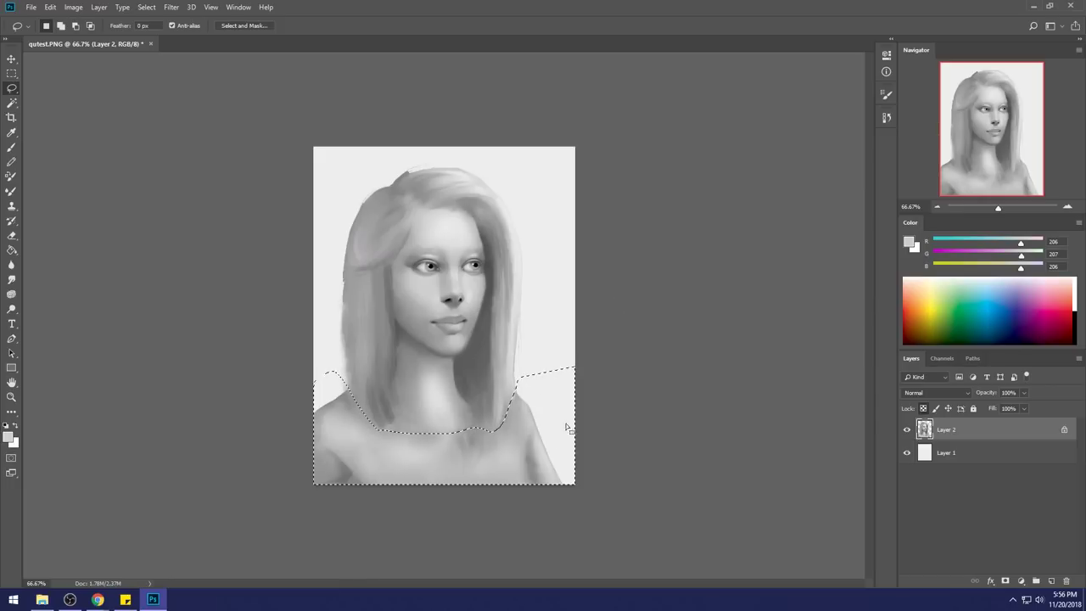
pyautogui.press('Delete')
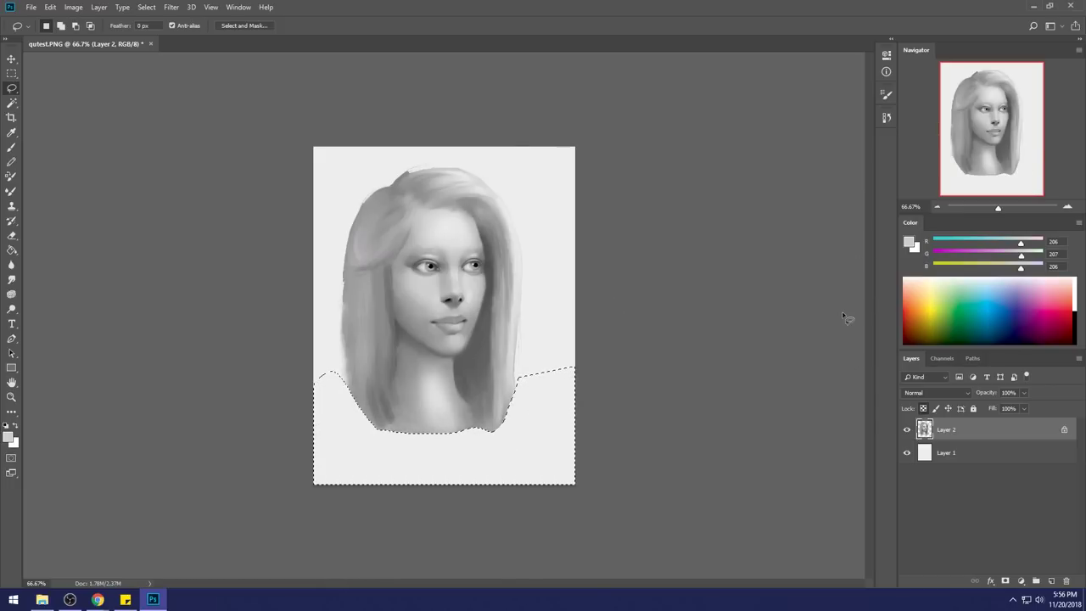
pyautogui.press('m')
pyautogui.rightClick(487, 326)
pyautogui.click(510, 332)
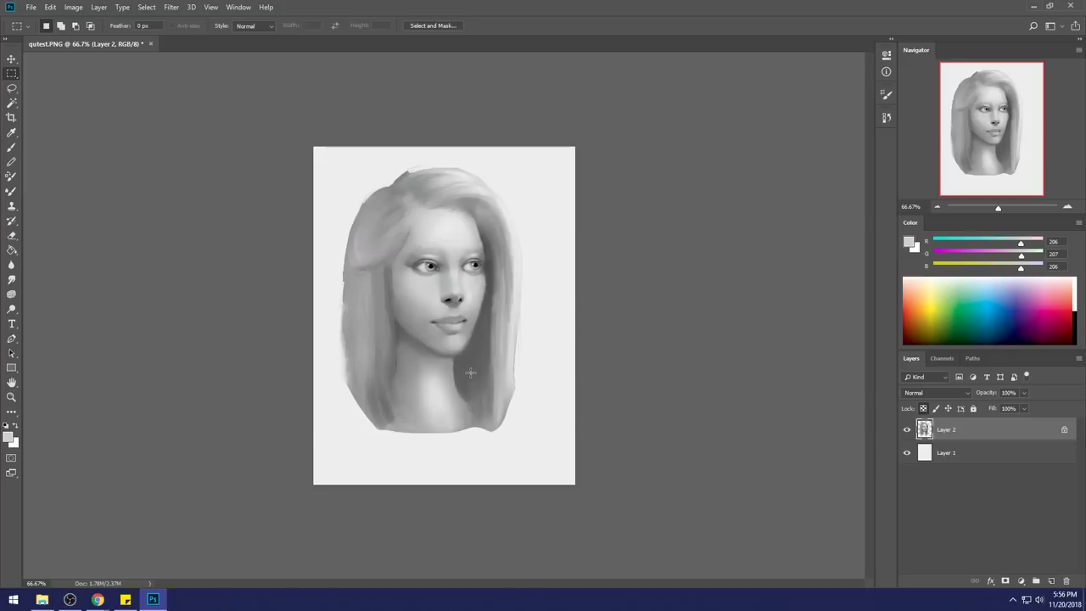
# Darken the lip line with the Burn tool and add a new empty layer above.
pyautogui.rightClick(467, 283)
pyautogui.click(509, 291)
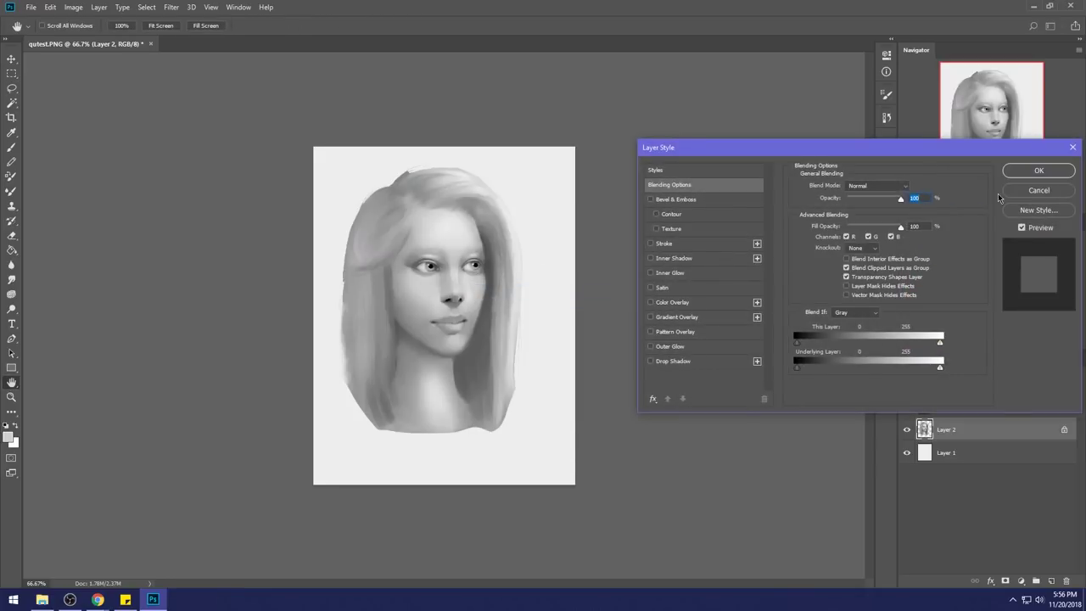
pyautogui.click(1039, 190)
pyautogui.click(12, 308)
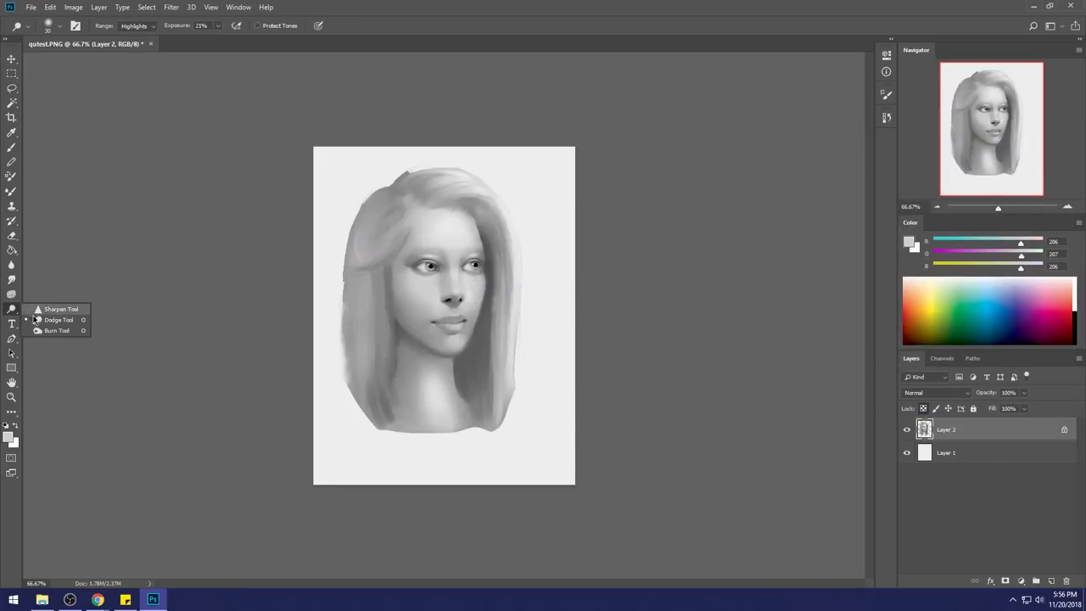
pyautogui.click(57, 331)
pyautogui.press(']')
pyautogui.press(']')
pyautogui.press(']')
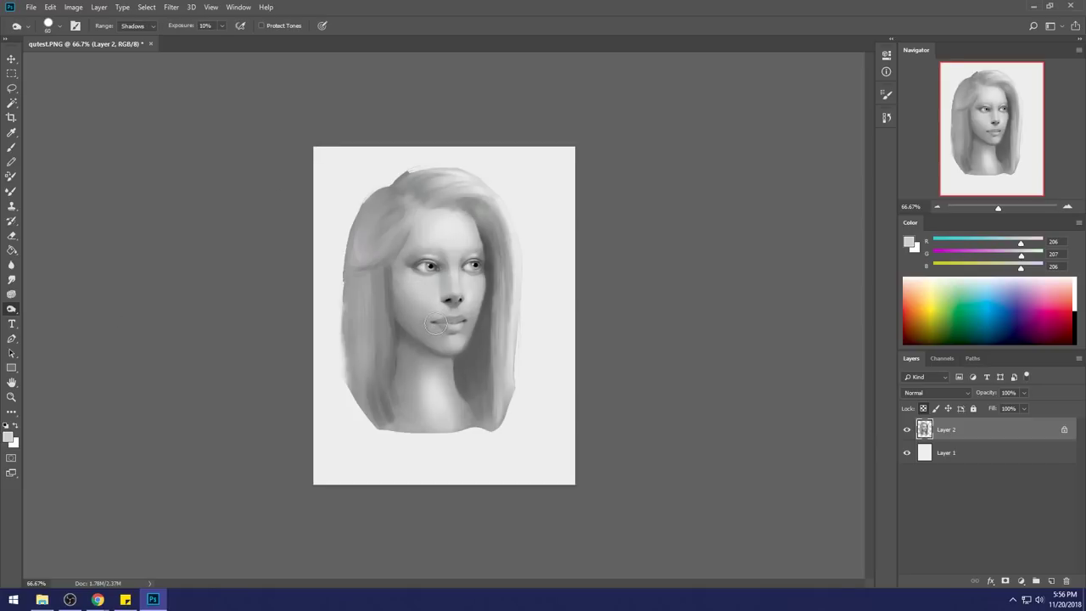
pyautogui.moveTo(434, 323)
pyautogui.mouseDown()
pyautogui.moveTo(472, 317)
pyautogui.moveTo(431, 324)
pyautogui.moveTo(460, 321)
pyautogui.mouseUp()
pyautogui.click(1051, 582)
# Paint short black eyebrow strokes above the left eye on Layer 3.
pyautogui.press('b')
pyautogui.rightClick(778, 406)
pyautogui.press('Escape')
pyautogui.keyDown('alt'); pyautogui.click(471, 263); pyautogui.keyUp('alt')
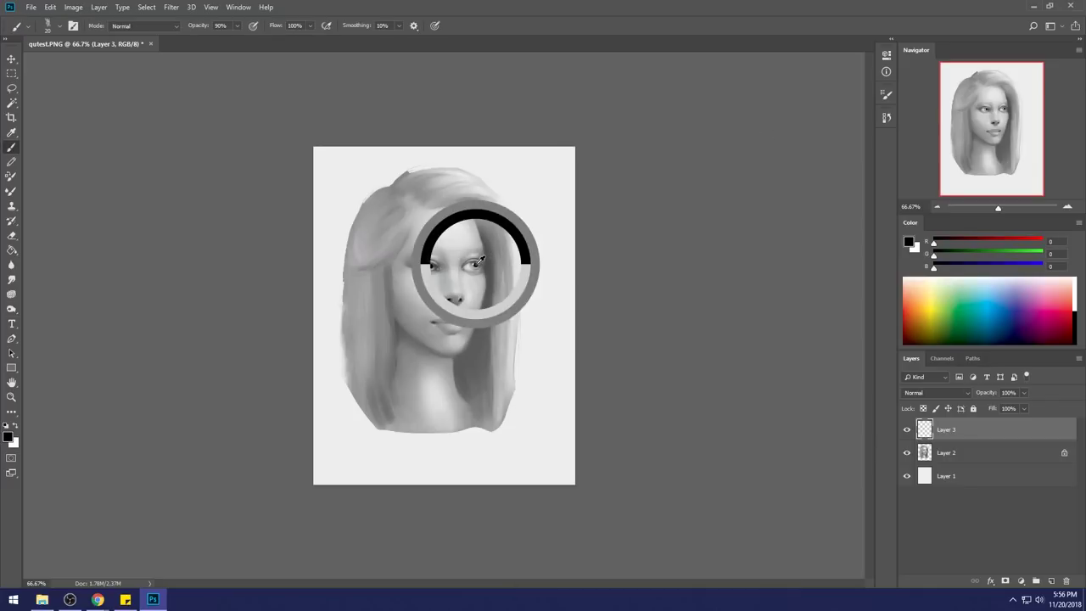
pyautogui.moveTo(440, 254); pyautogui.dragTo(425, 251)
pyautogui.hotkey('ctrl', 'z')
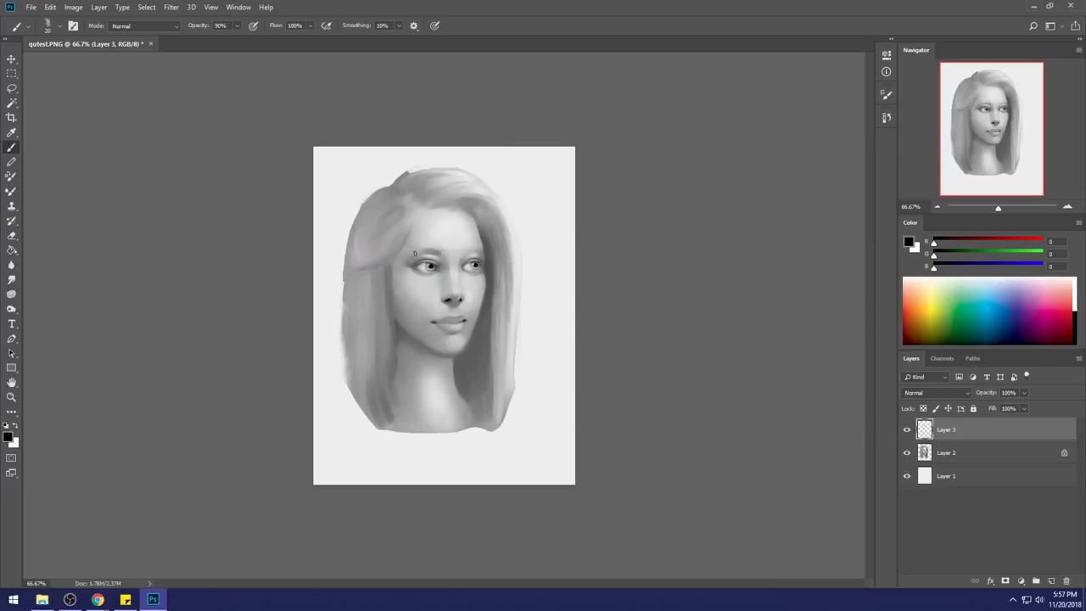
pyautogui.moveTo(418, 254)
pyautogui.mouseDown()
pyautogui.moveTo(431, 252)
pyautogui.moveTo(412, 253)
pyautogui.mouseUp()
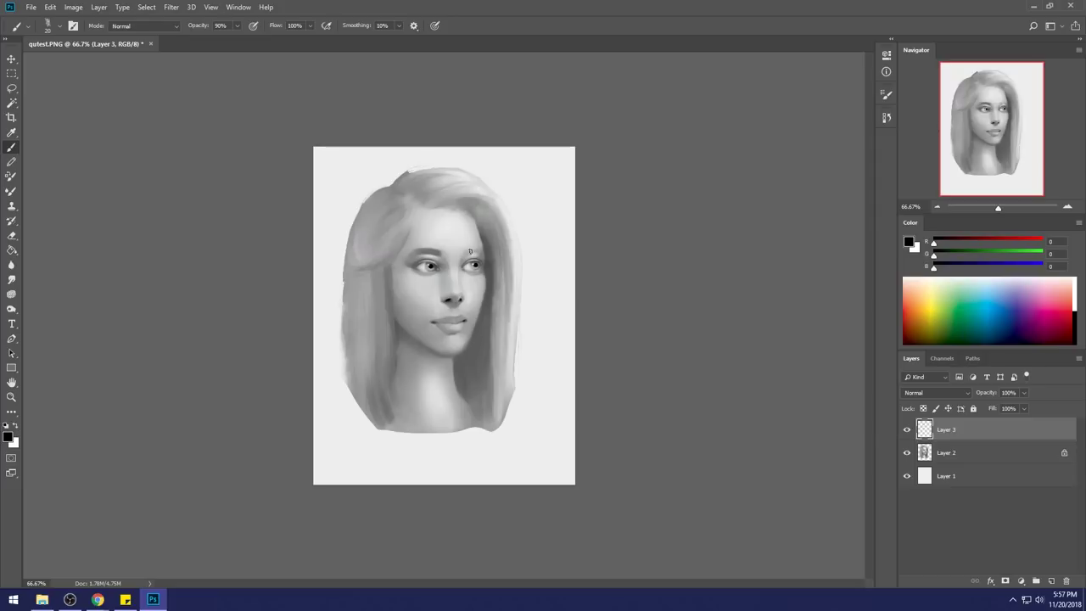
# Slightly darken Layer 1's background with the Hue/Saturation lightness slider.
pyautogui.click(963, 477)
pyautogui.hotkey('ctrl', 'u')
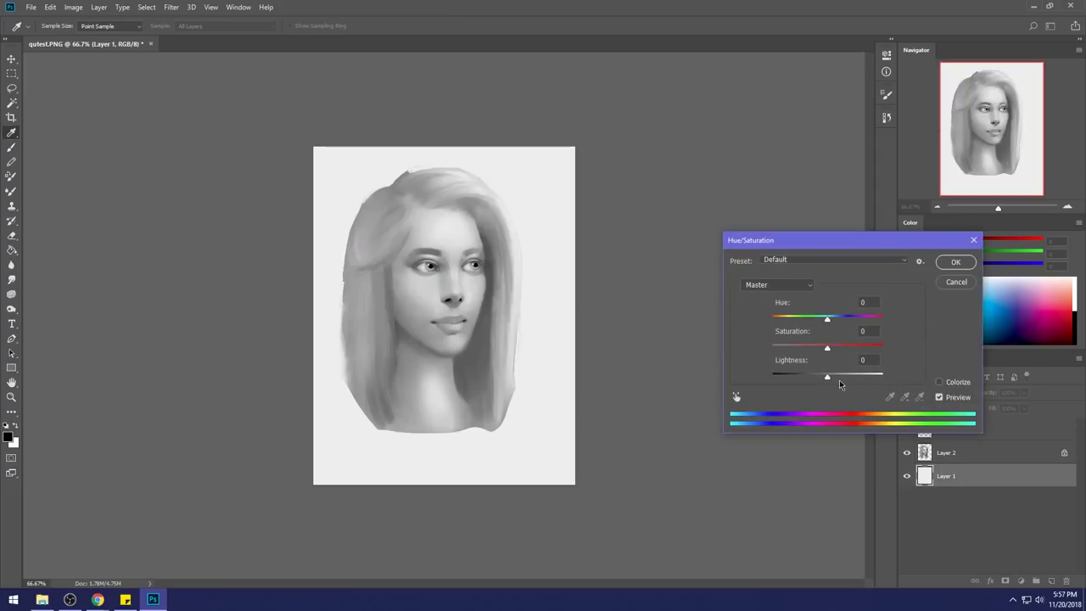
pyautogui.moveTo(828, 376); pyautogui.dragTo(832, 377)
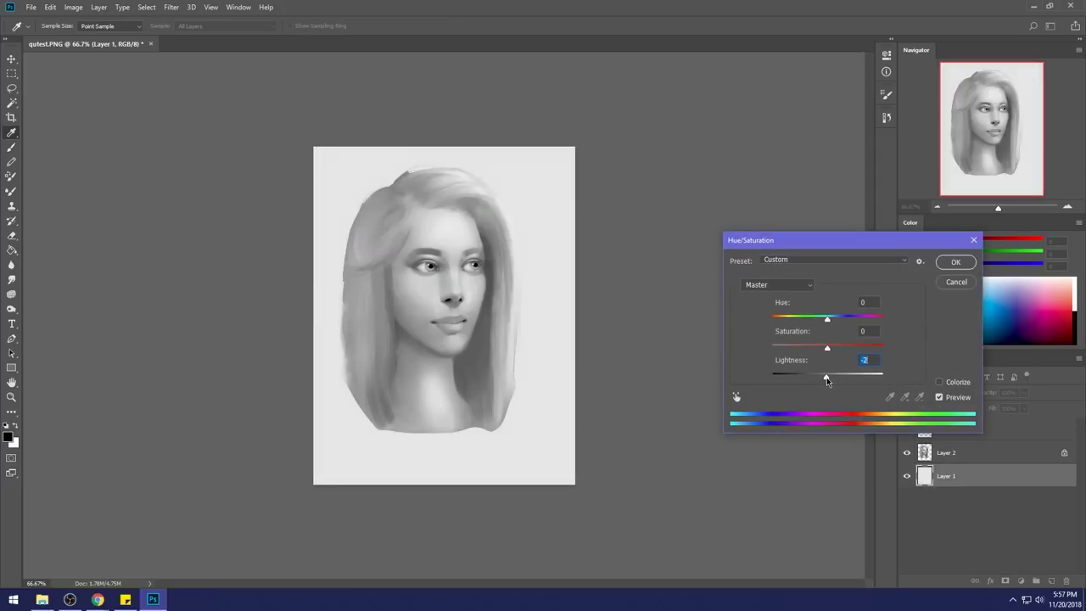
pyautogui.click(956, 262)
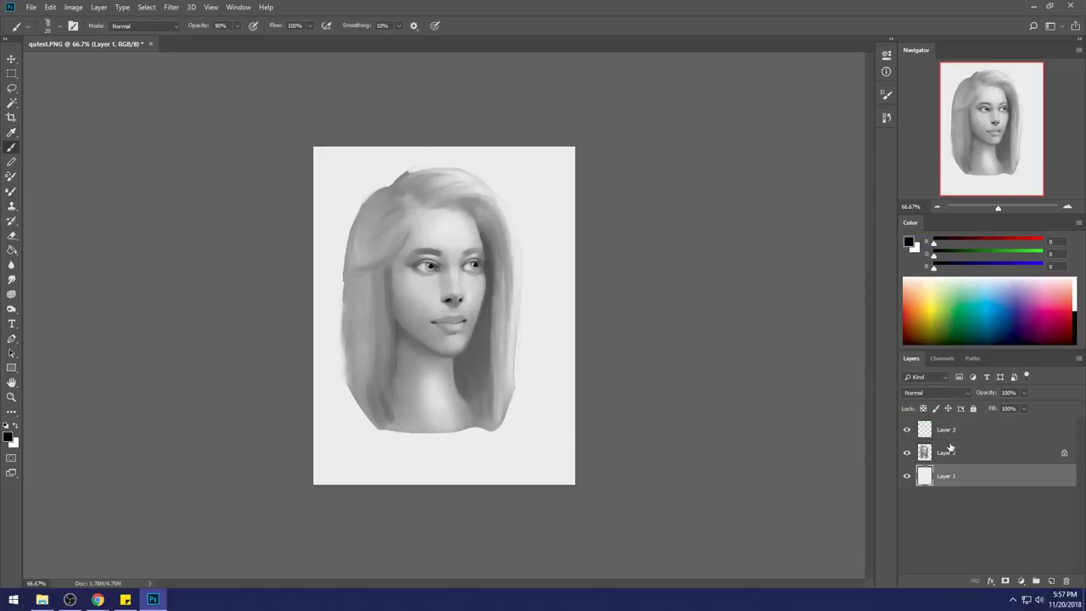
pyautogui.click(944, 429)
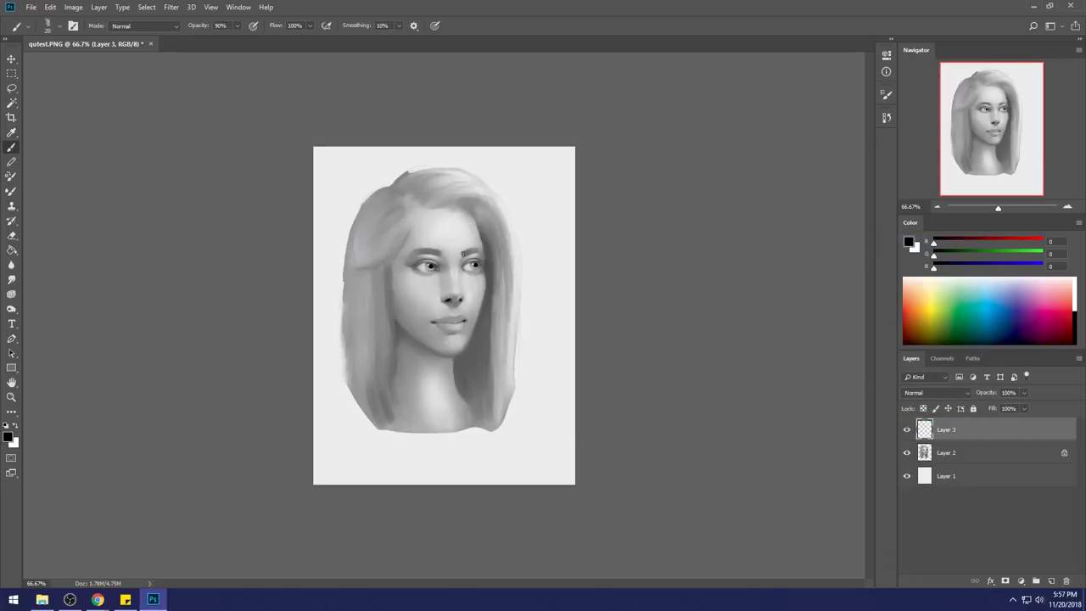
# Strongly darken Layer 3's lightness, duplicate it, and merge the copy back down.
pyautogui.press('e')
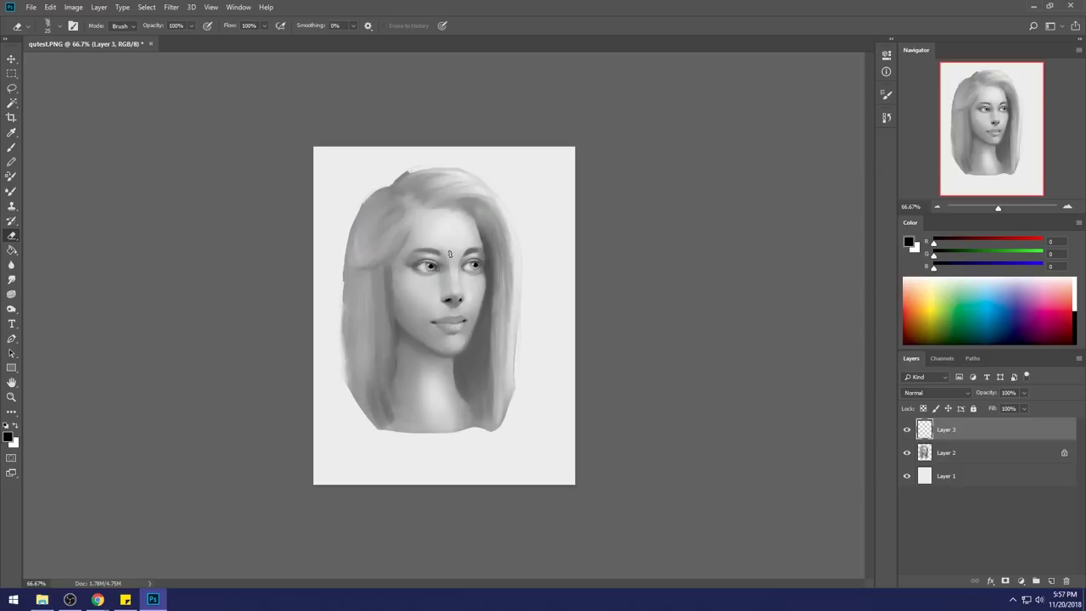
pyautogui.hotkey('ctrl', 'u')
pyautogui.moveTo(827, 376); pyautogui.dragTo(773, 381)
pyautogui.click(955, 262)
pyautogui.press('e')
pyautogui.hotkey('ctrl', 'j')
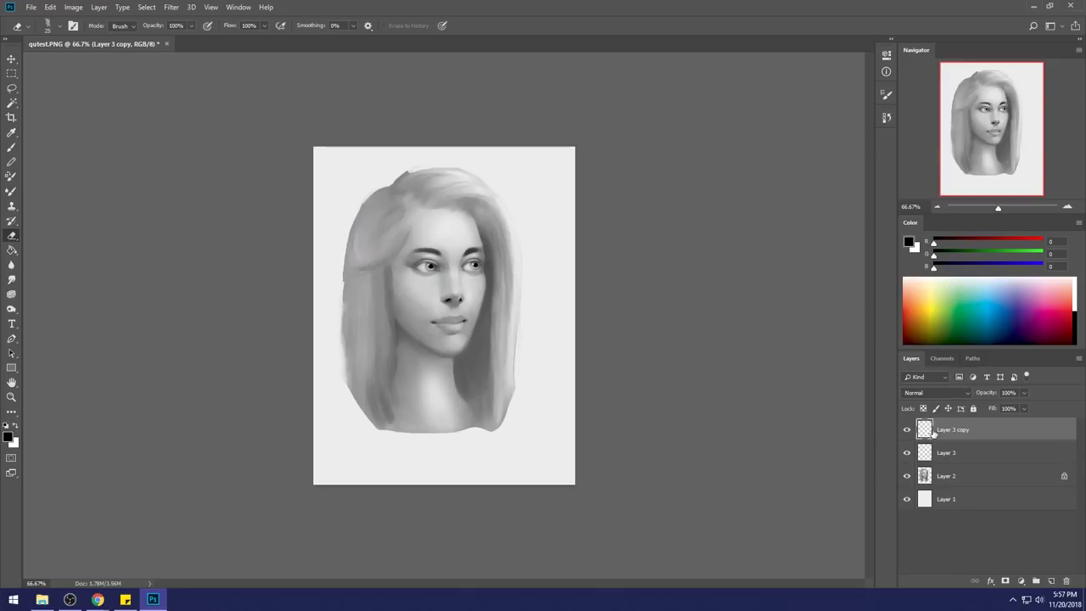
pyautogui.rightClick(931, 431)
pyautogui.click(925, 445)
# Lower Layer 3's fill to 80% and zoom in on the eyes.
pyautogui.click(1023, 408)
pyautogui.moveTo(1020, 422); pyautogui.dragTo(1015, 424)
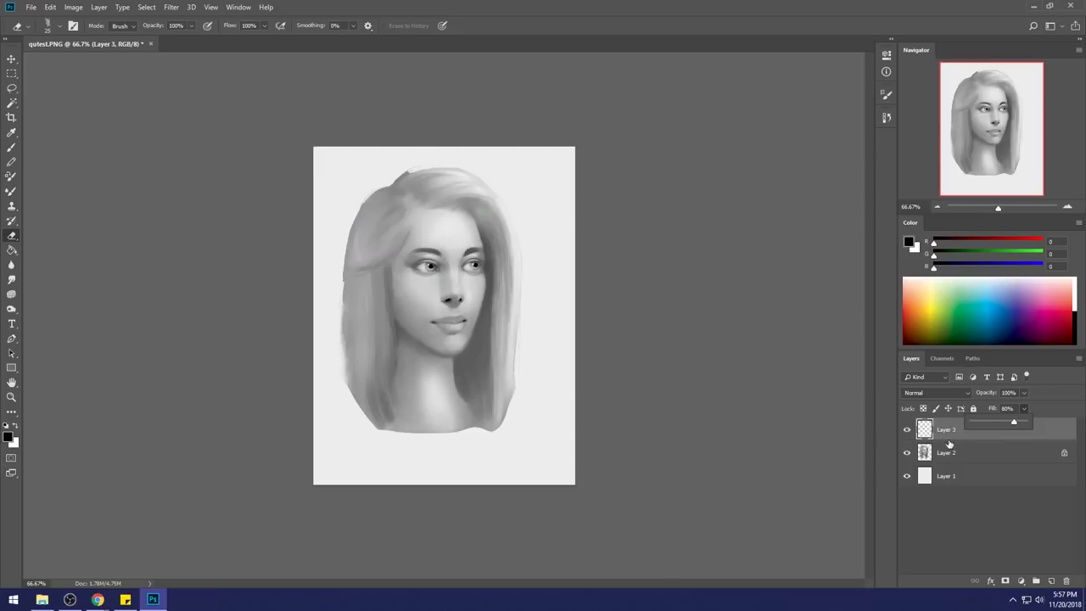
pyautogui.click(670, 348)
pyautogui.press('z')
pyautogui.moveTo(444, 258); pyautogui.dragTo(537, 229)
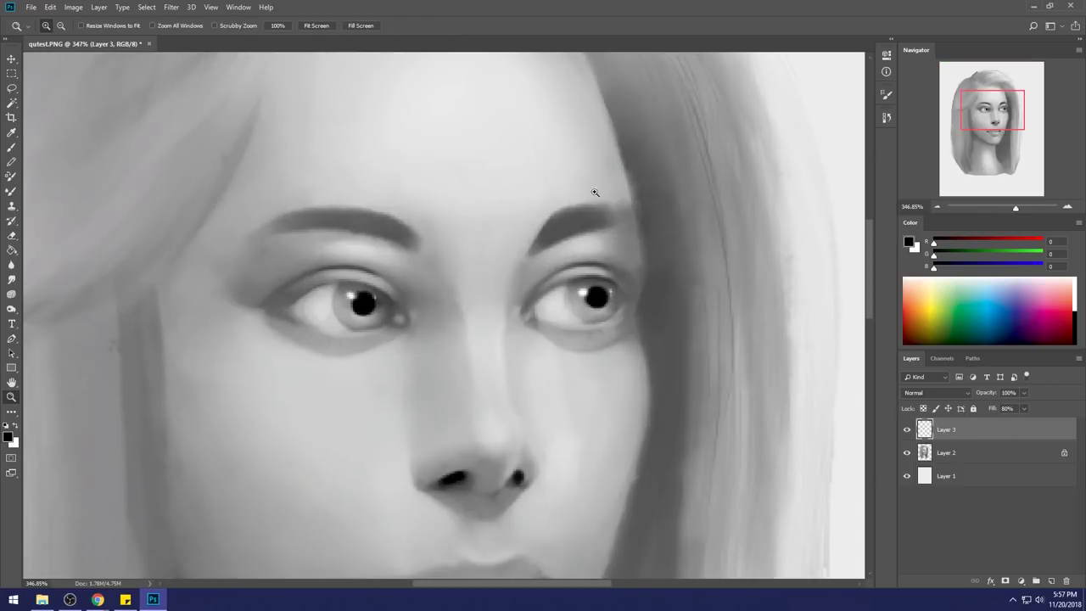
# Switch to a small soft round brush sized for the eye corner.
pyautogui.press('b')
pyautogui.rightClick(599, 247)
pyautogui.click(680, 348)
pyautogui.press('Return')
pyautogui.press('[')
pyautogui.press('[')
pyautogui.press('[')
pyautogui.press('[')
pyautogui.press('[')
pyautogui.press('[')
pyautogui.press('[')
pyautogui.press('[')
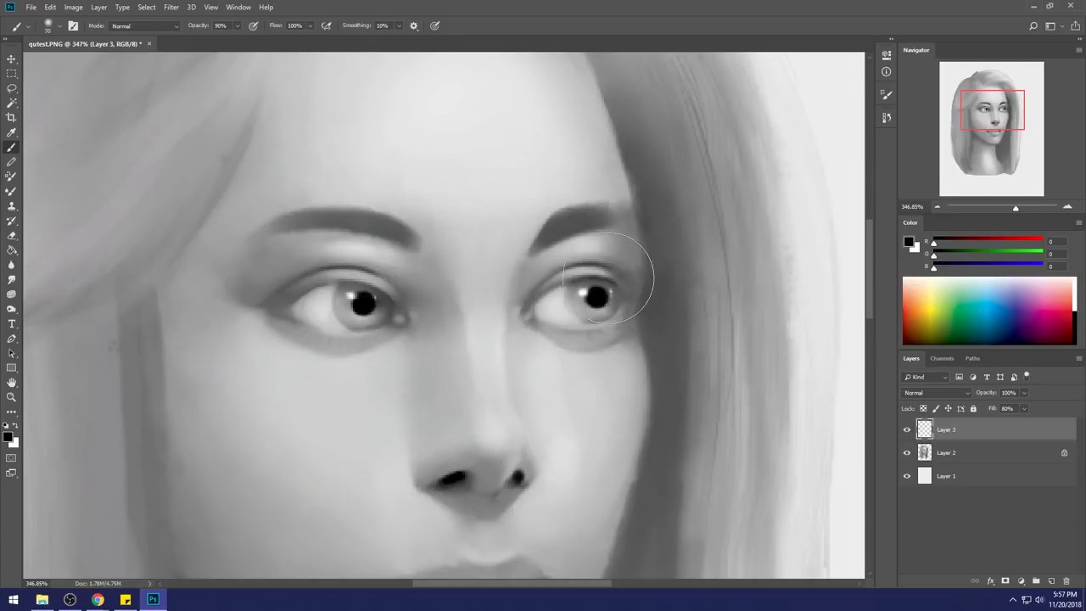
pyautogui.press('[')
pyautogui.press(']')
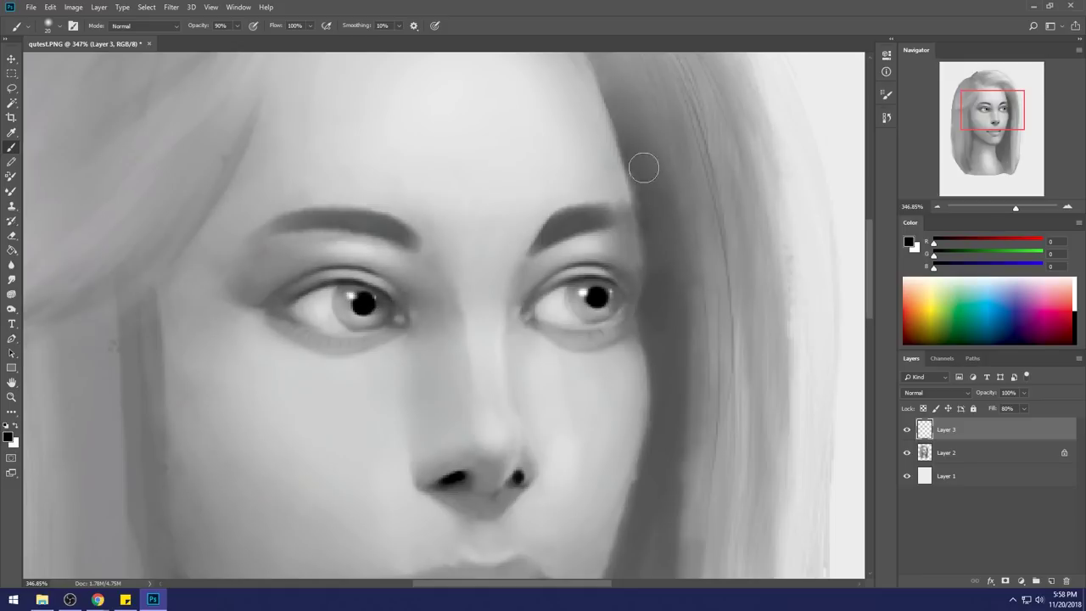
# Zoom on the eyes and sample greys from mid tone down to the pupil's black.
pyautogui.hotkey('ctrl', '0')
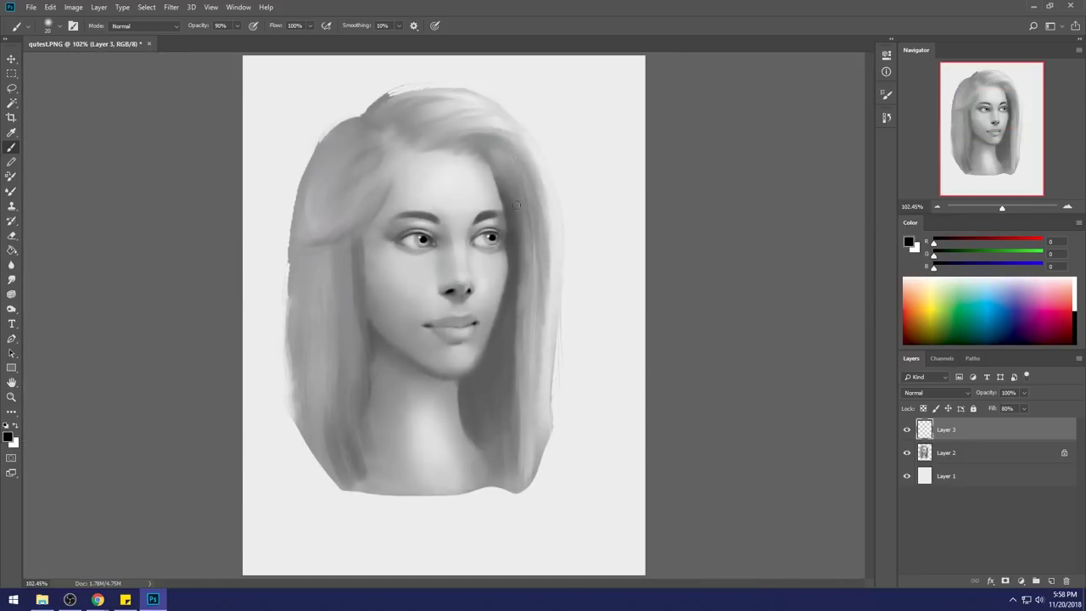
pyautogui.press('z')
pyautogui.moveTo(434, 220); pyautogui.dragTo(476, 220)
pyautogui.press('b')
pyautogui.keyDown('alt'); pyautogui.click(642, 272); pyautogui.keyUp('alt')
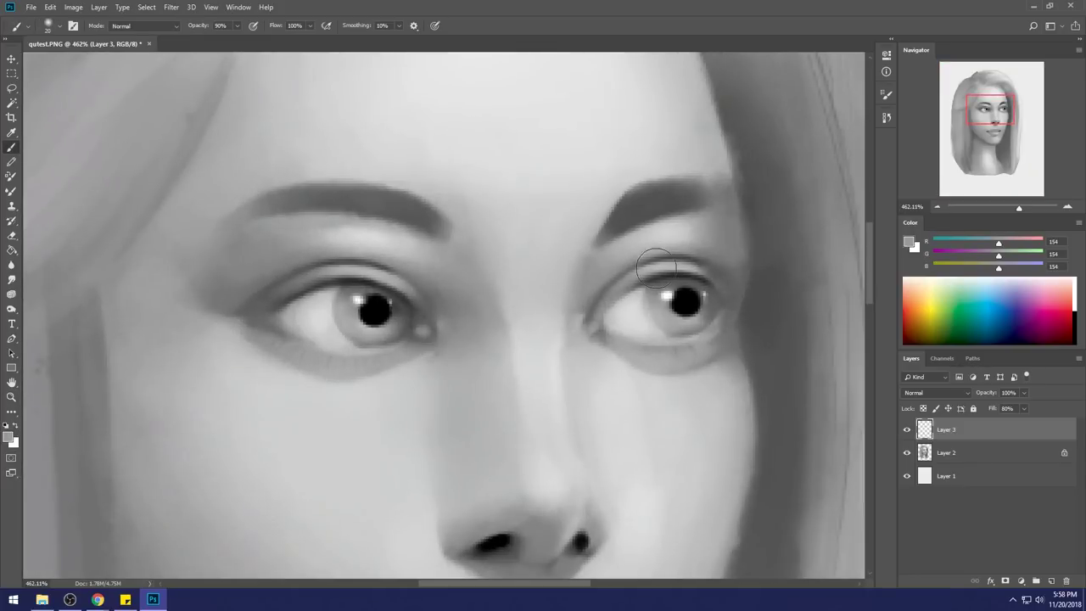
pyautogui.keyDown('alt'); pyautogui.click(667, 269); pyautogui.keyUp('alt')
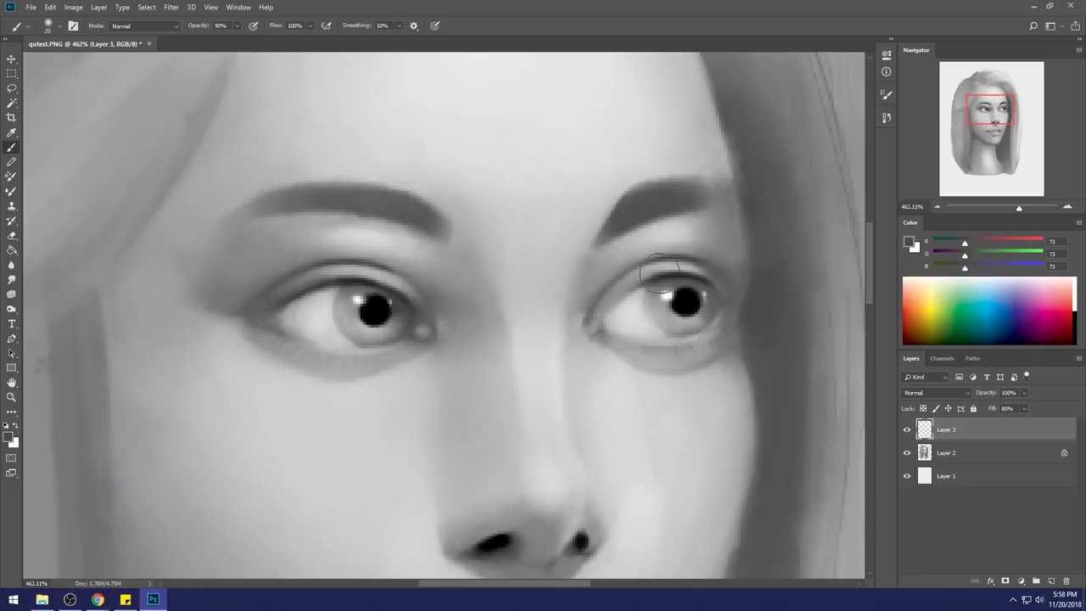
pyautogui.keyDown('alt'); pyautogui.click(666, 271); pyautogui.keyUp('alt')
pyautogui.keyDown('alt'); pyautogui.click(690, 300); pyautogui.keyUp('alt')
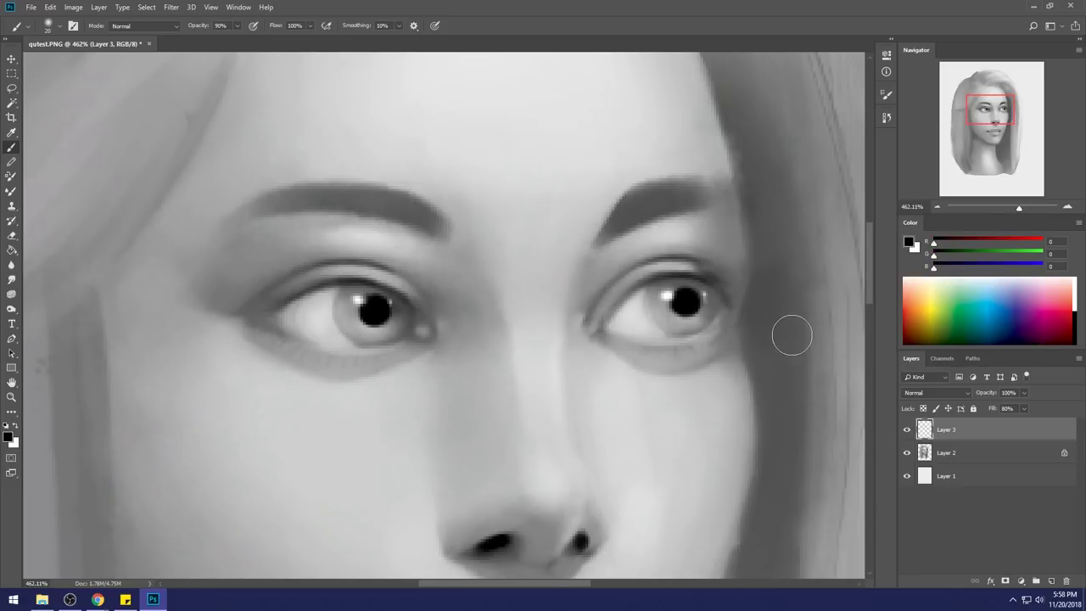
# Delete the eyebrow layer and open Hue/Saturation for Layer 1.
pyautogui.hotkey('ctrl', '0')
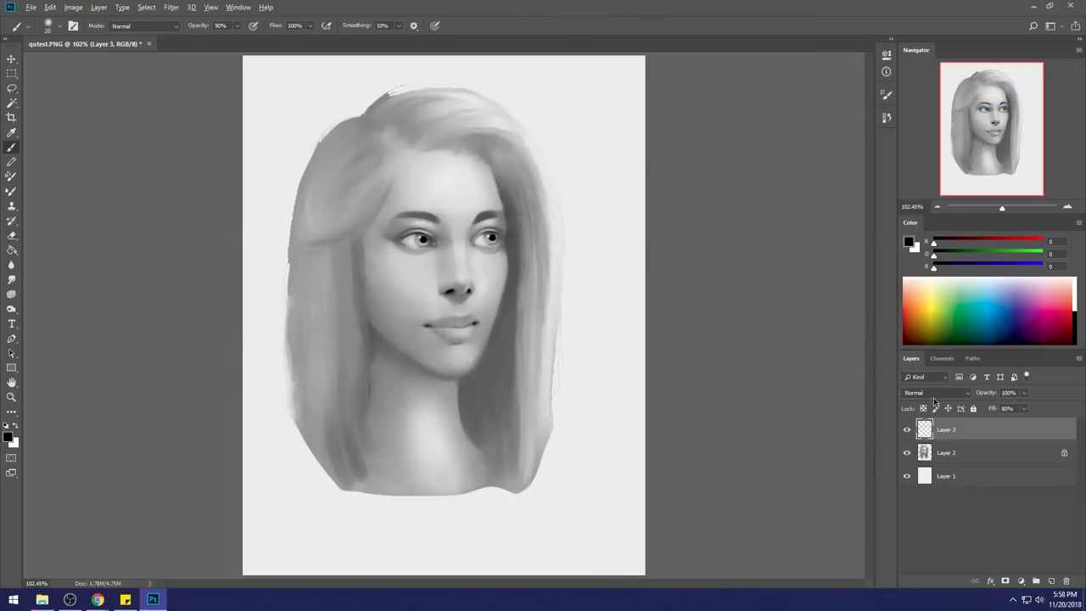
pyautogui.click(907, 430)
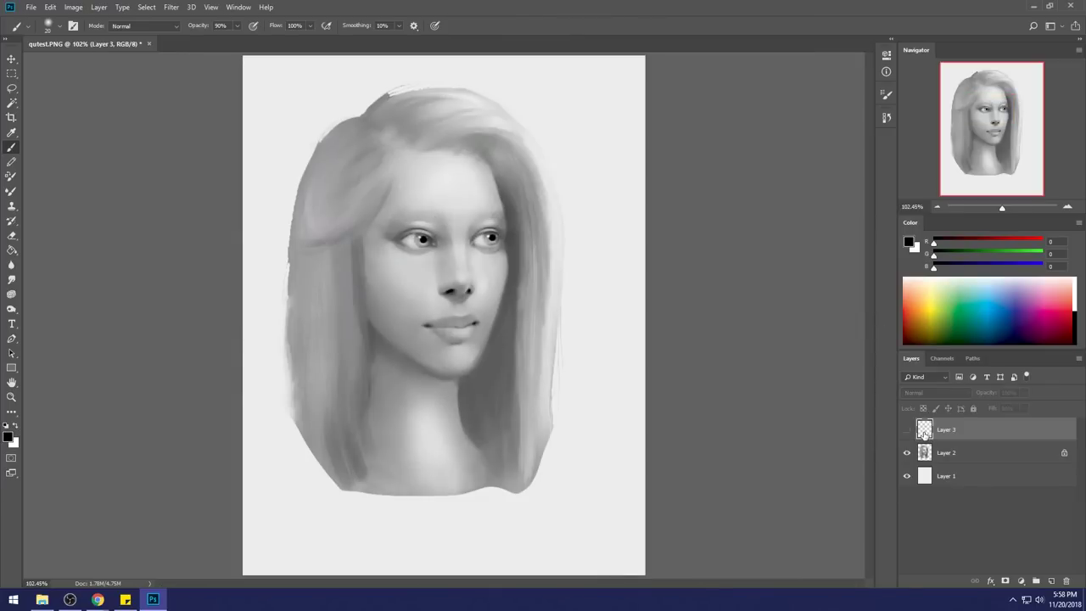
pyautogui.click(1067, 582)
pyautogui.click(978, 459)
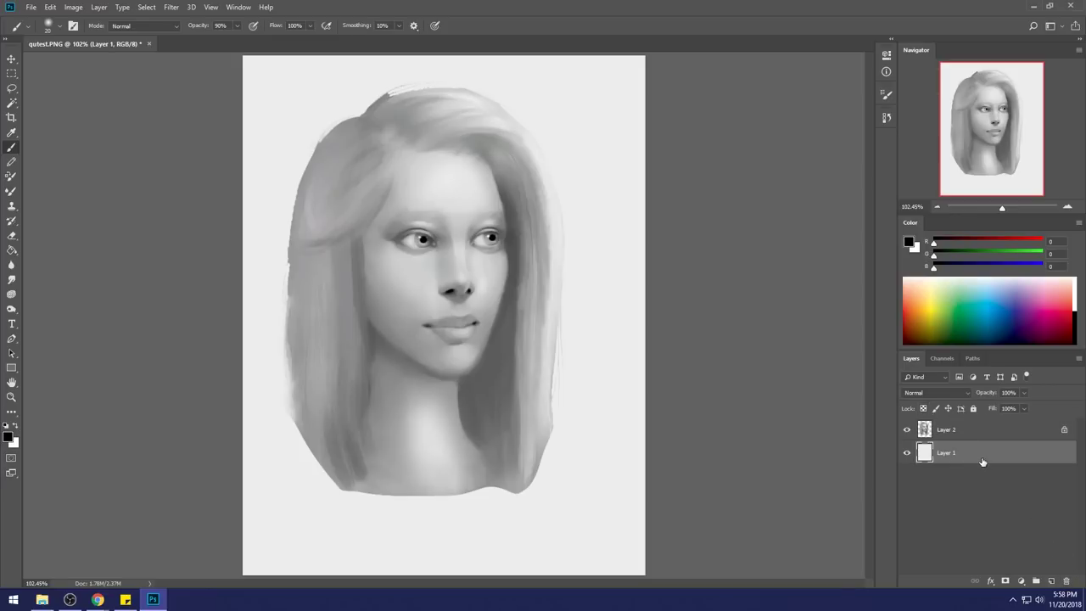
pyautogui.hotkey('ctrl', 'u')
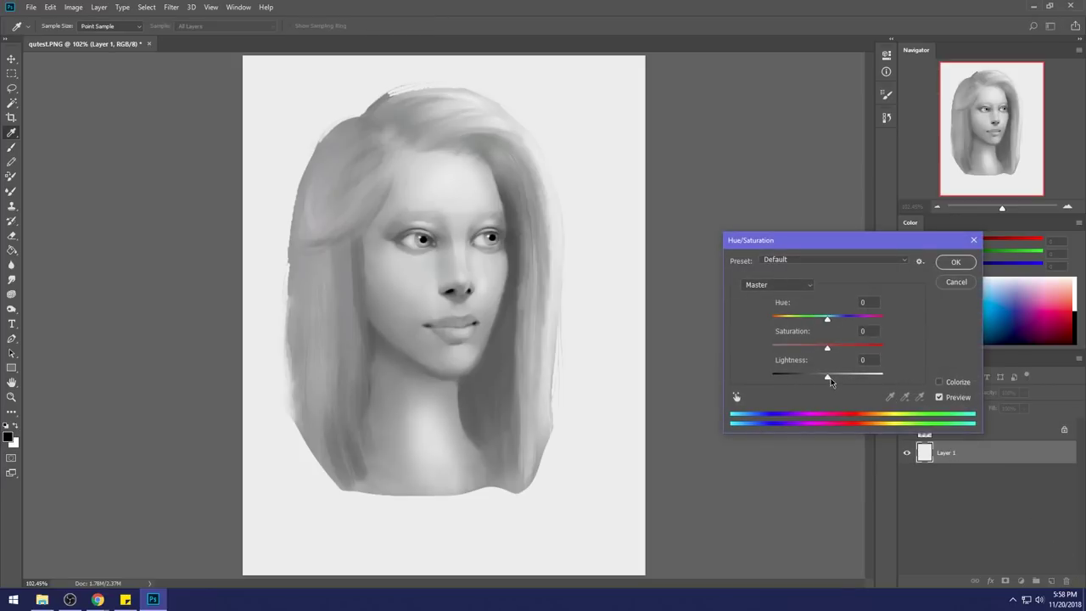
# Adjust Layer 1's lightness, first darker then brighter, for a light grey background.
pyautogui.moveTo(828, 375); pyautogui.dragTo(823, 376)
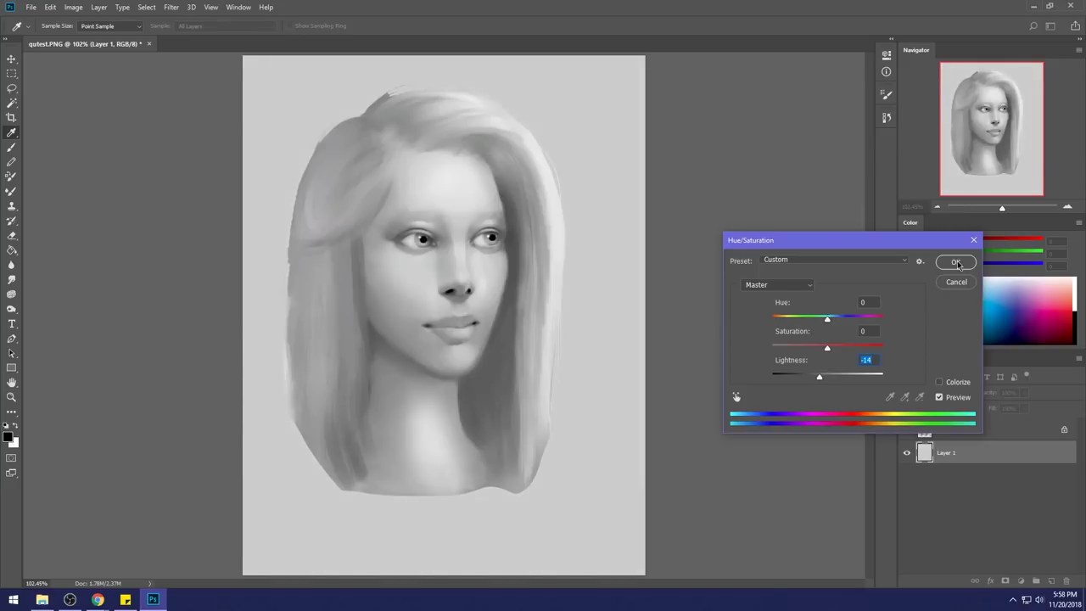
pyautogui.click(956, 262)
pyautogui.click(951, 435)
pyautogui.click(960, 456)
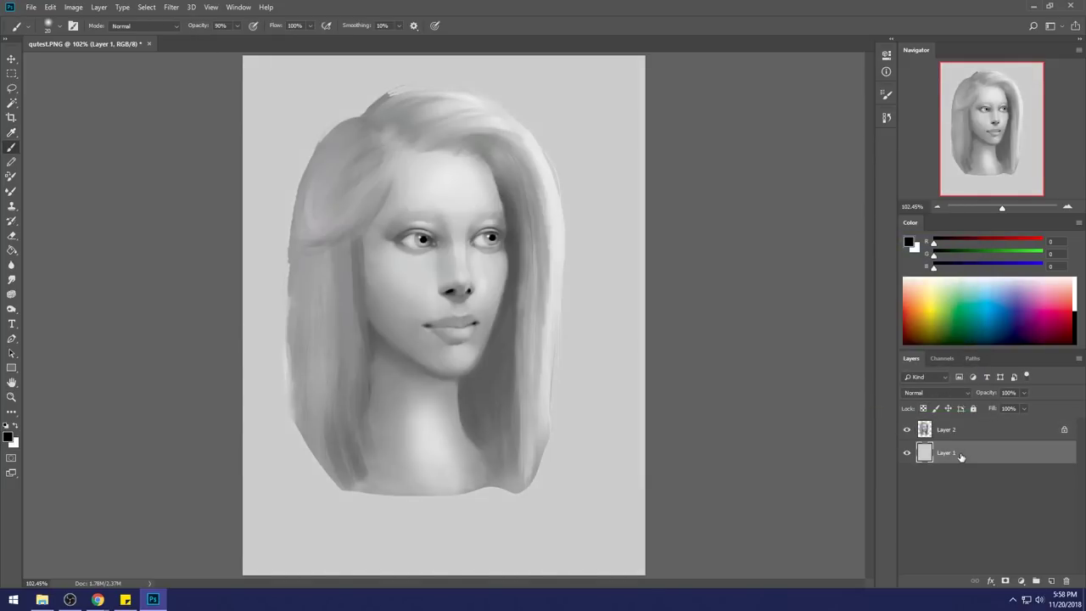
pyautogui.hotkey('ctrl', 'u')
pyautogui.moveTo(830, 377); pyautogui.dragTo(841, 375)
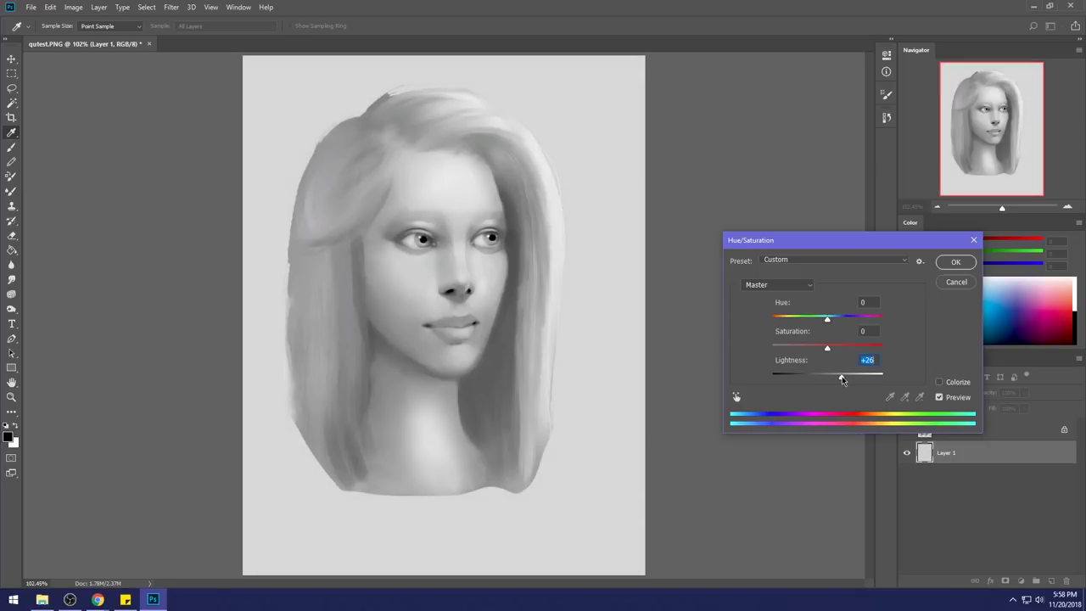
pyautogui.click(954, 265)
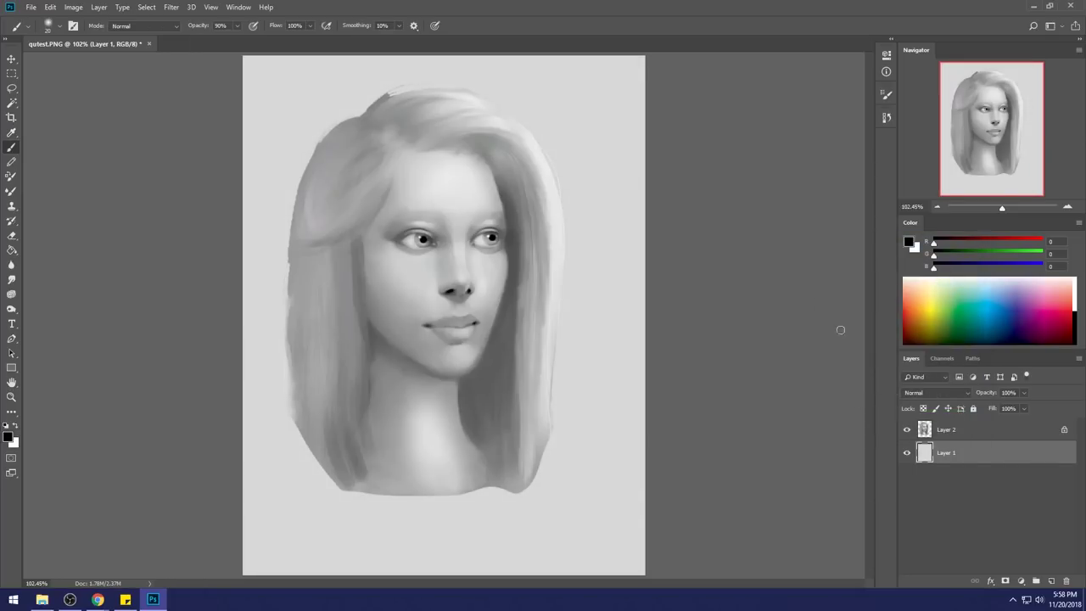
# Tweak Layer 2's white input point in Levels, then bring up the History panel.
pyautogui.click(959, 430)
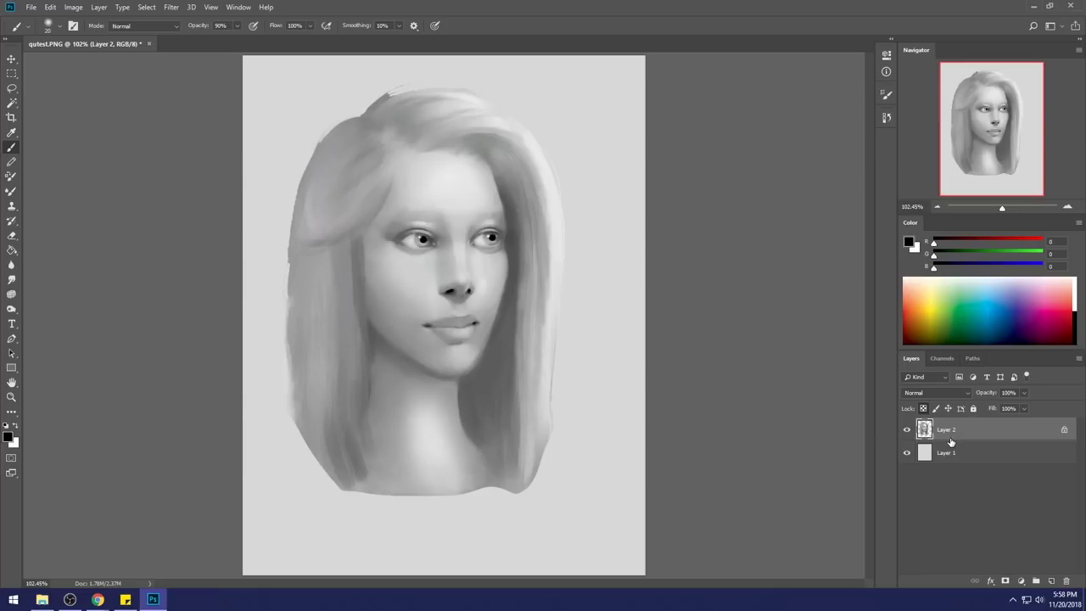
pyautogui.hotkey('ctrl', 'l')
pyautogui.moveTo(919, 357); pyautogui.dragTo(906, 359)
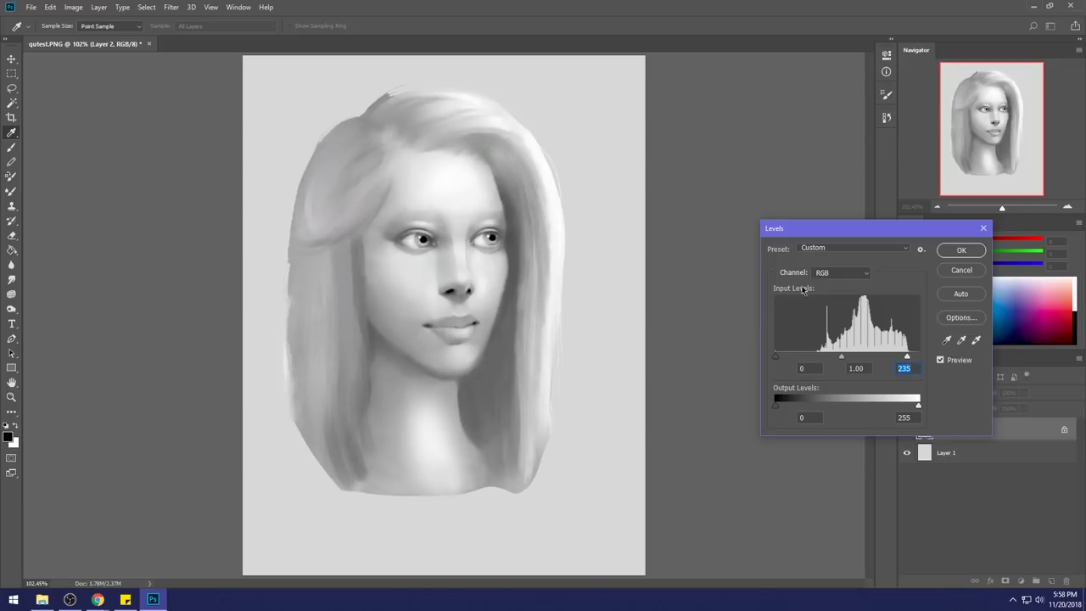
pyautogui.moveTo(908, 357); pyautogui.dragTo(900, 359)
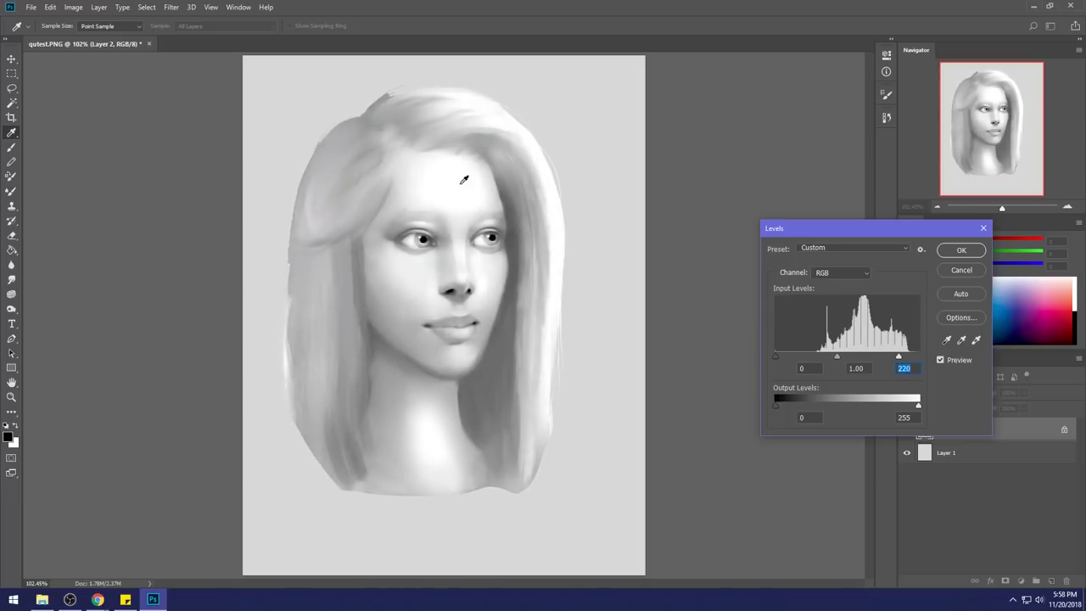
pyautogui.moveTo(899, 359); pyautogui.dragTo(925, 363)
pyautogui.click(967, 271)
pyautogui.press('b')
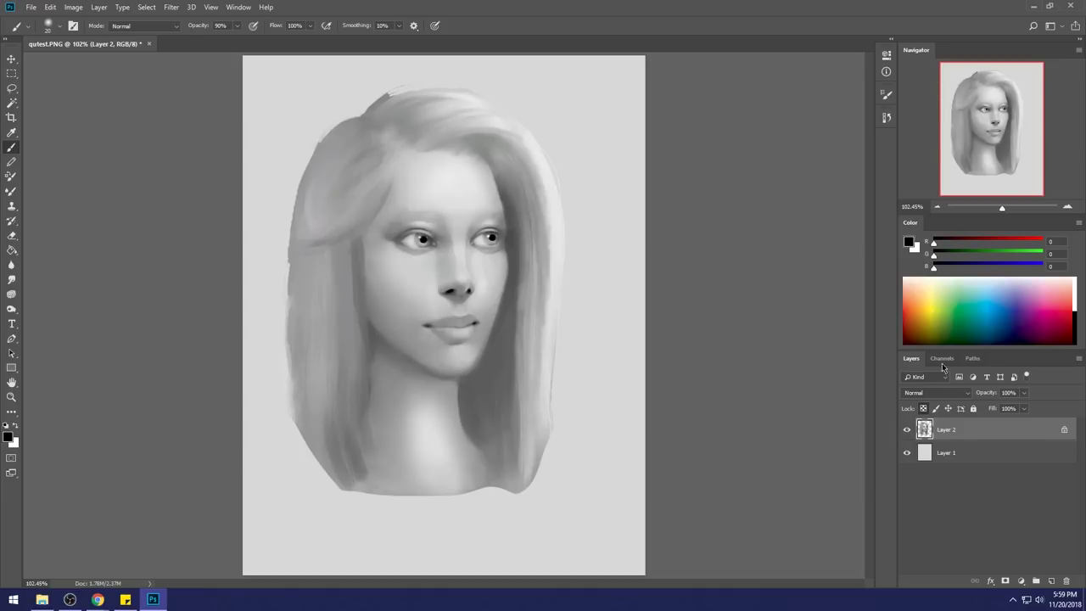
pyautogui.click(886, 117)
# Compare the original image in History, then restore the latest state.
pyautogui.scroll(10, 865, 382)
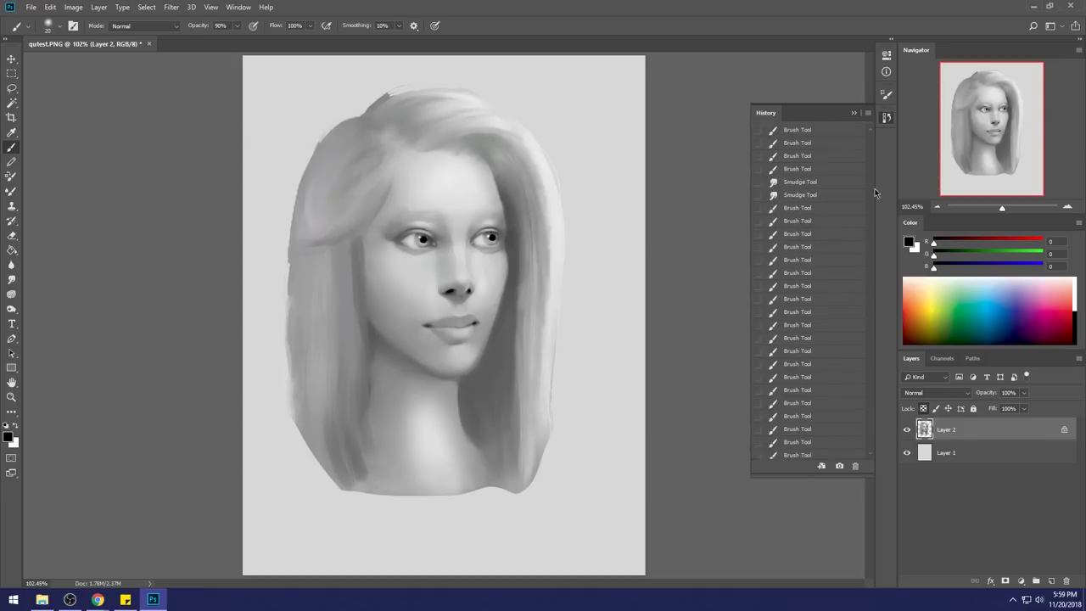
pyautogui.click(842, 136)
pyautogui.moveTo(871, 137); pyautogui.dragTo(874, 449)
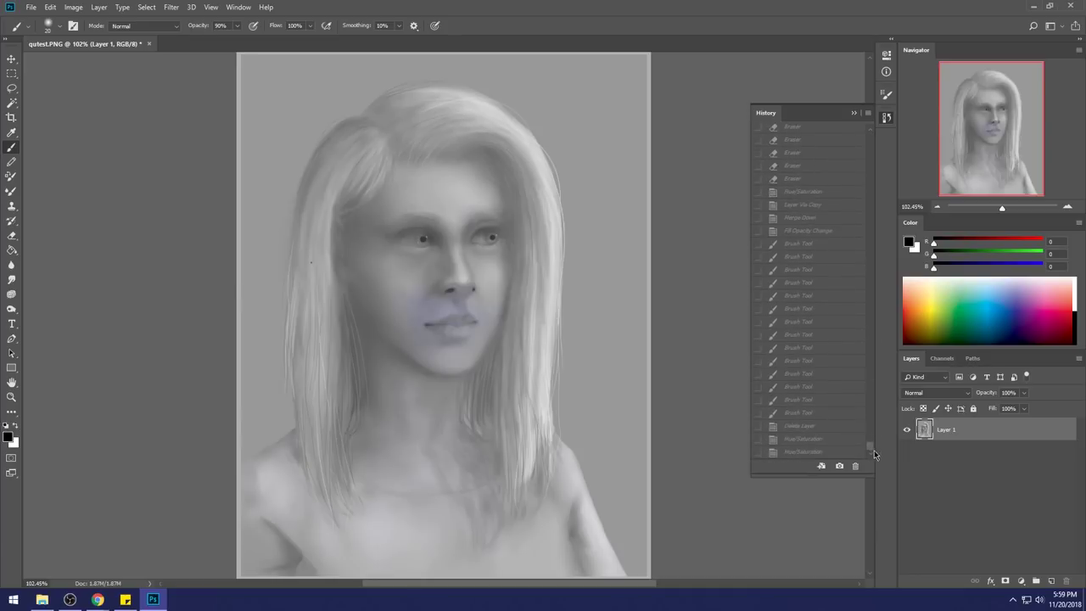
pyautogui.click(799, 455)
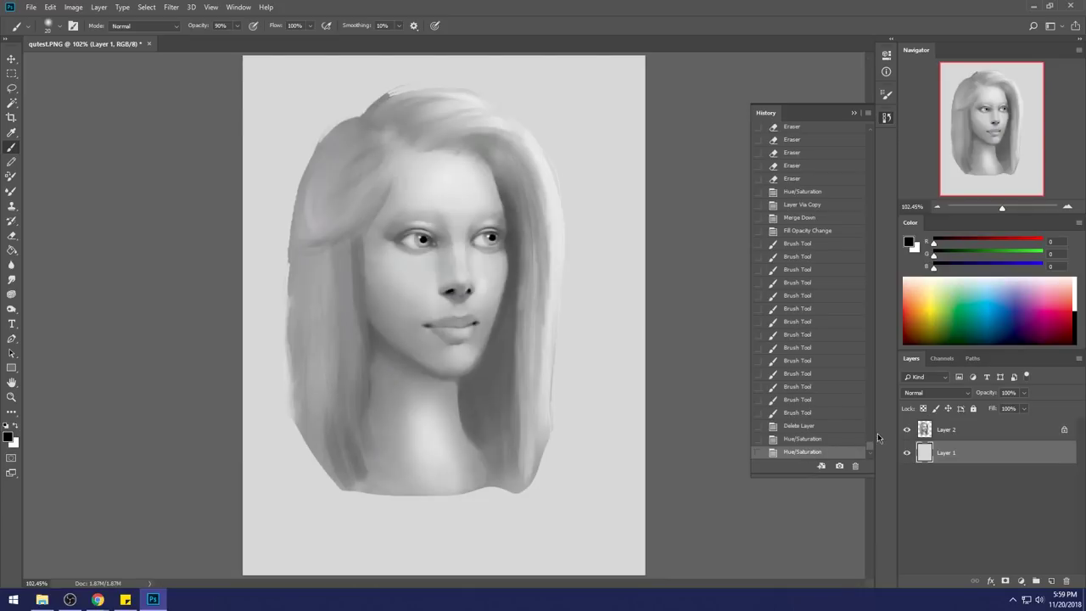
pyautogui.click(853, 113)
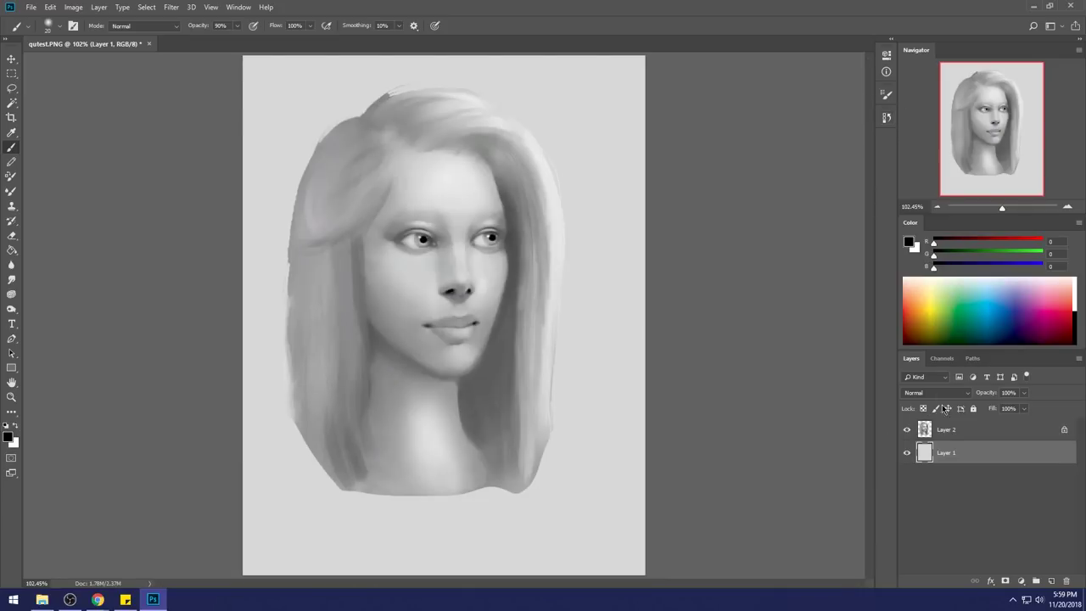
# Set Layer 2's Levels black input to 15 and midtones to 0.92.
pyautogui.click(943, 431)
pyautogui.hotkey('ctrl', 'l')
pyautogui.moveTo(777, 356); pyautogui.dragTo(783, 359)
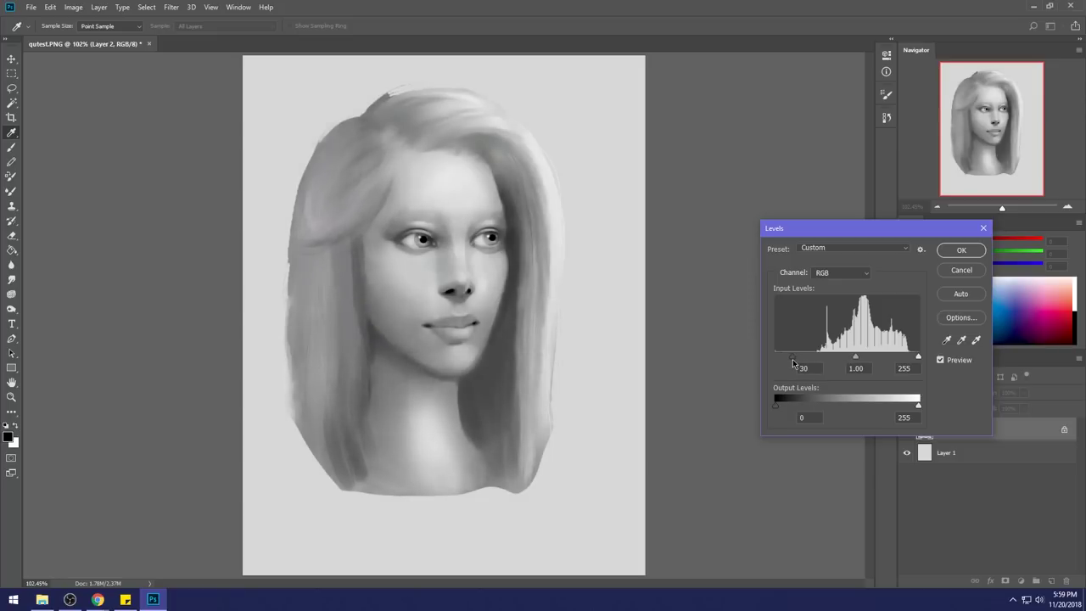
pyautogui.moveTo(790, 361)
pyautogui.mouseDown()
pyautogui.moveTo(859, 359)
pyautogui.moveTo(783, 360)
pyautogui.mouseUp()
pyautogui.click(960, 251)
# Lighten Layer 1's background slightly with Hue/Saturation.
pyautogui.click(946, 452)
pyautogui.hotkey('ctrl', 'u')
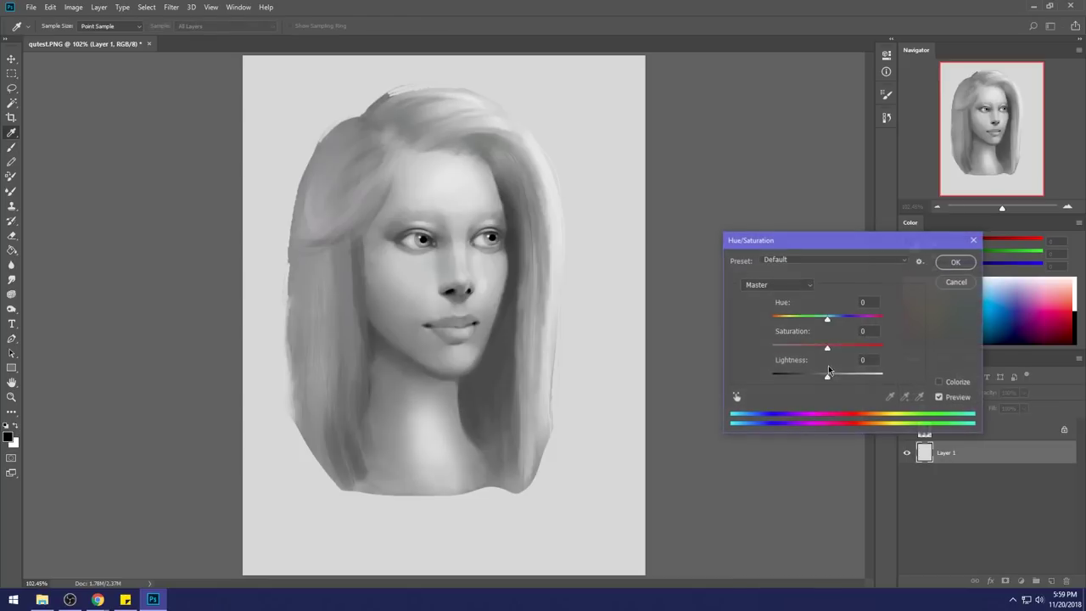
pyautogui.moveTo(829, 377); pyautogui.dragTo(837, 377)
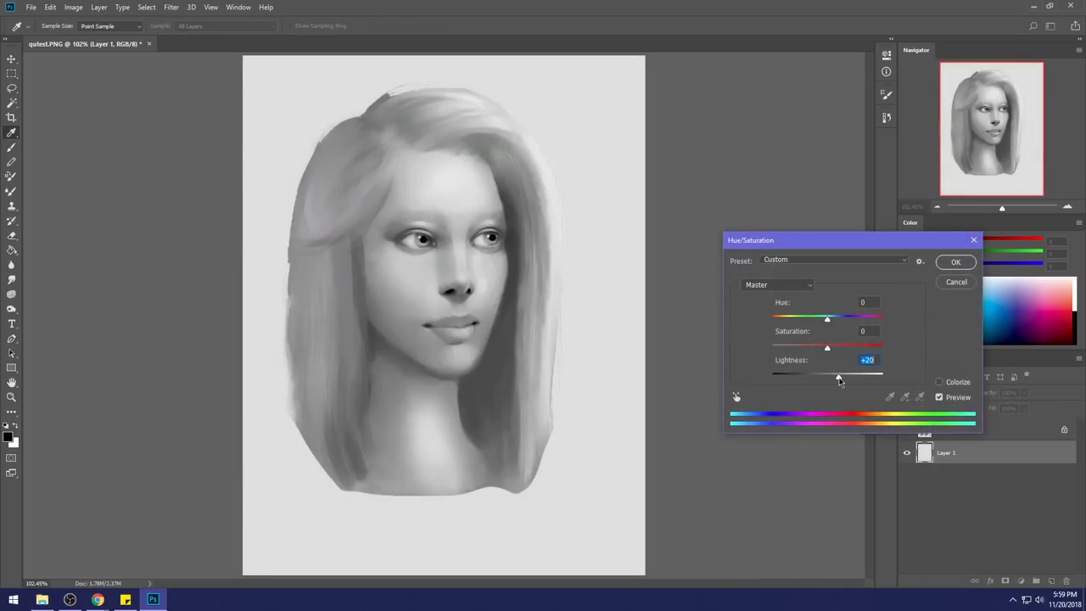
pyautogui.click(955, 261)
pyautogui.press('b')
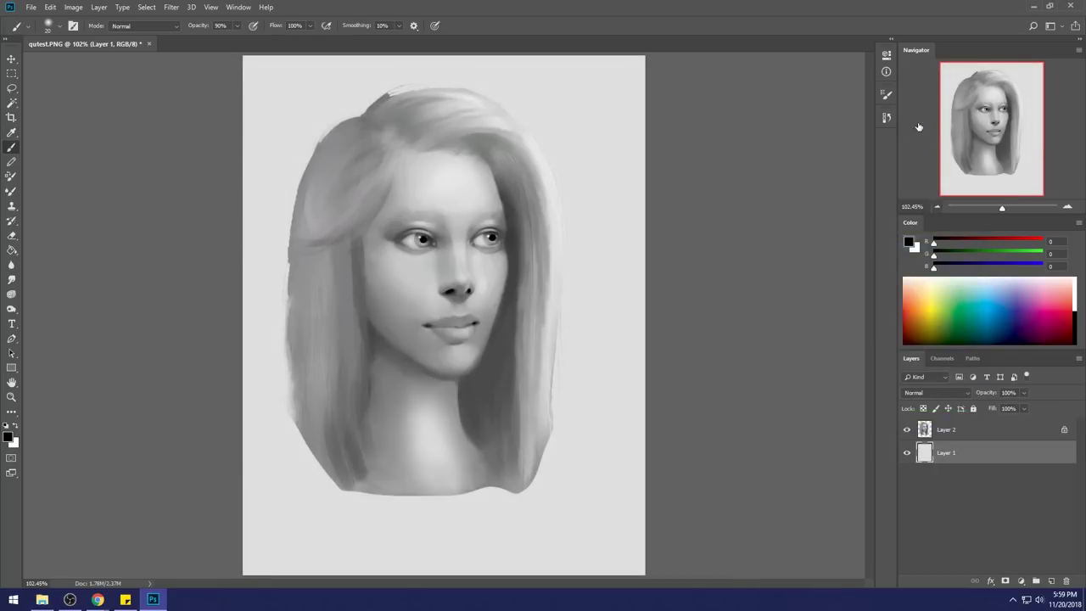
# Preview the pre-adjustment state in History, then return to the latest.
pyautogui.click(887, 118)
pyautogui.click(794, 387)
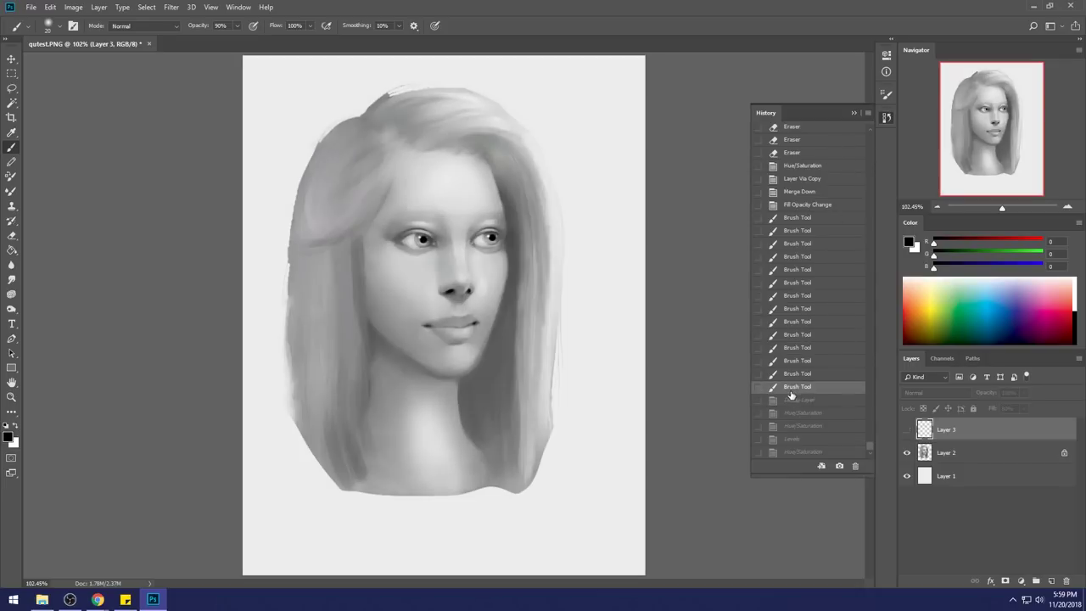
pyautogui.click(798, 452)
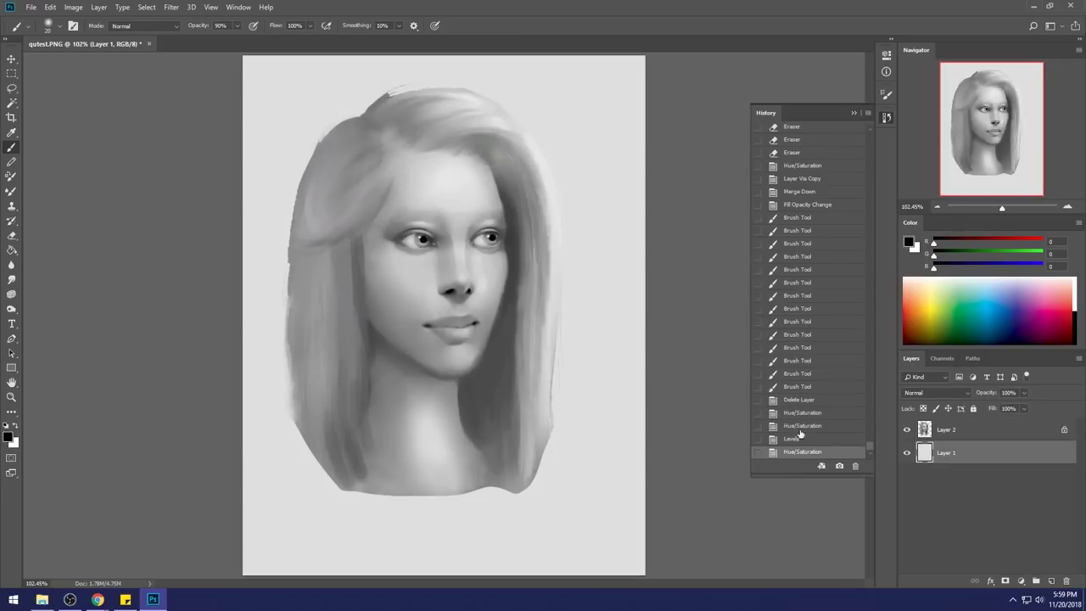
pyautogui.click(855, 113)
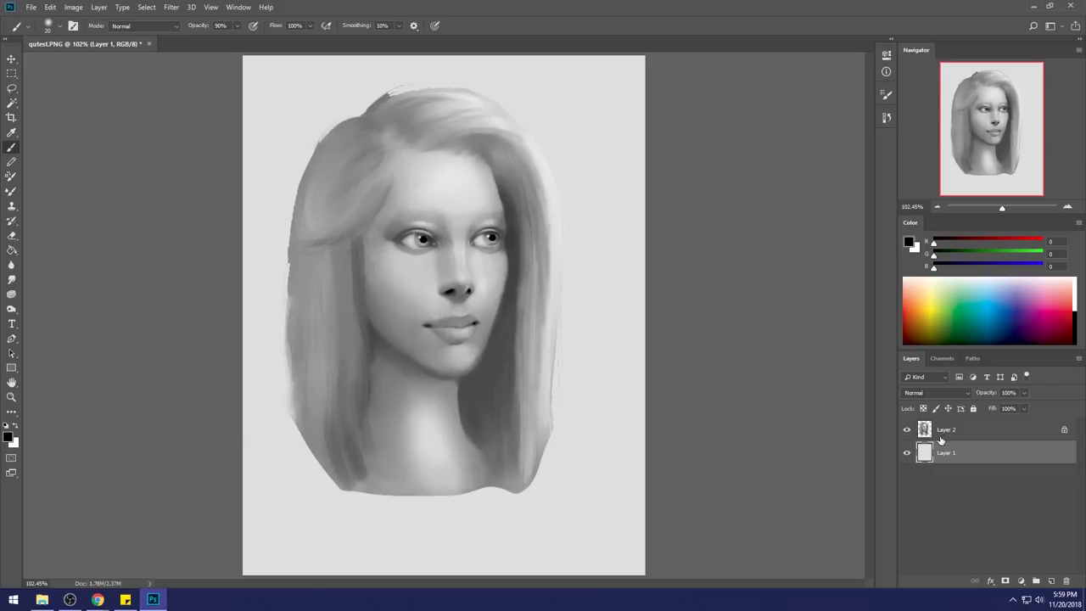
# Toggle between the qutest.PNG shoulders snapshot and the finished portrait state to compare.
pyautogui.click(887, 119)
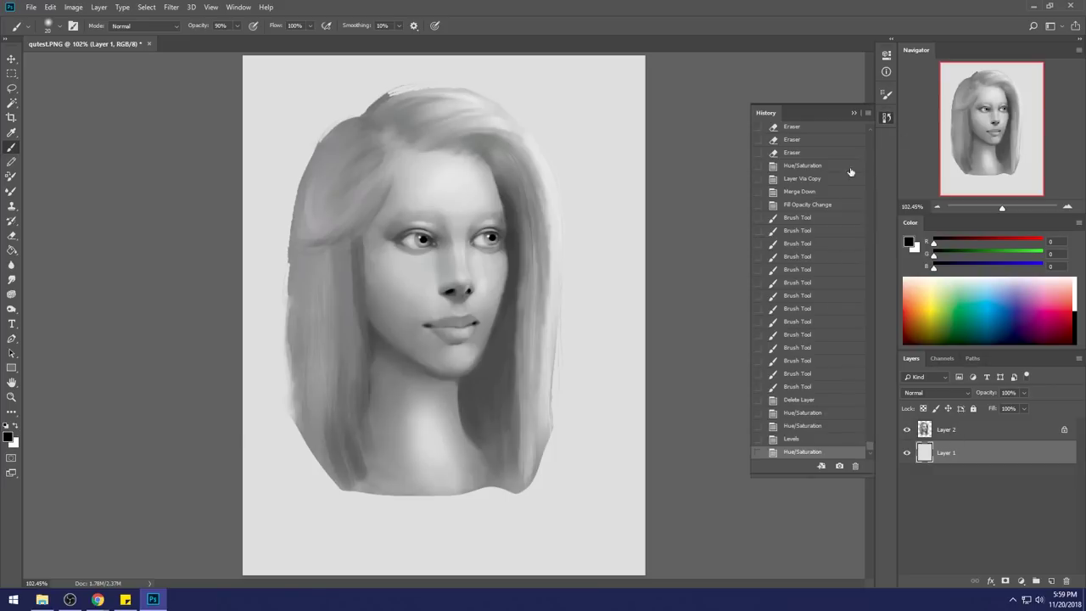
pyautogui.moveTo(865, 434)
pyautogui.mouseDown()
pyautogui.moveTo(849, 172)
pyautogui.moveTo(871, 131)
pyautogui.mouseUp()
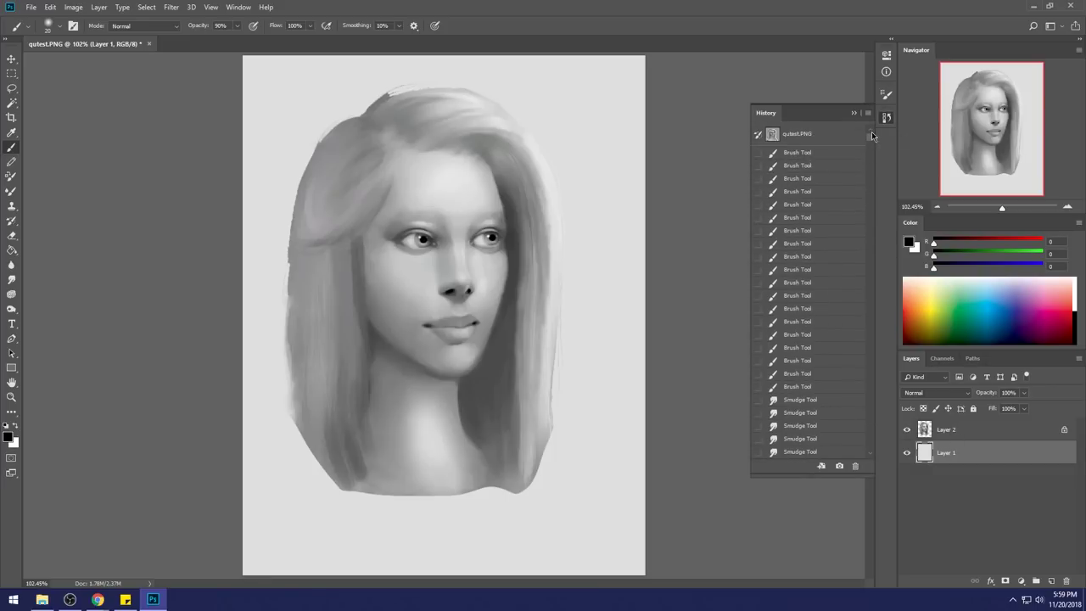
pyautogui.click(812, 135)
pyautogui.scroll(-10, 846, 325)
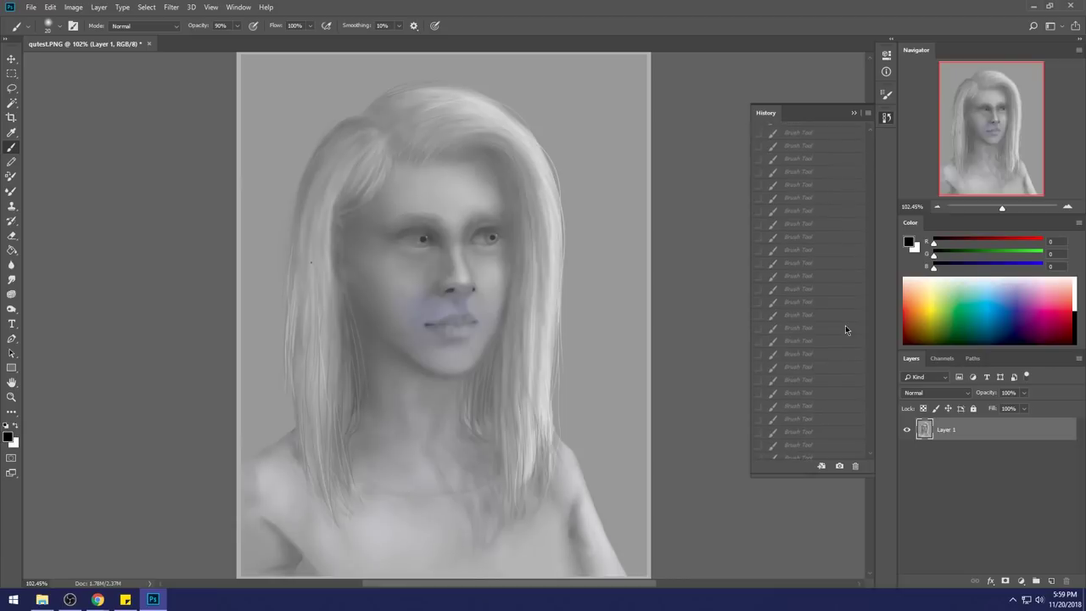
pyautogui.moveTo(868, 432); pyautogui.dragTo(869, 453)
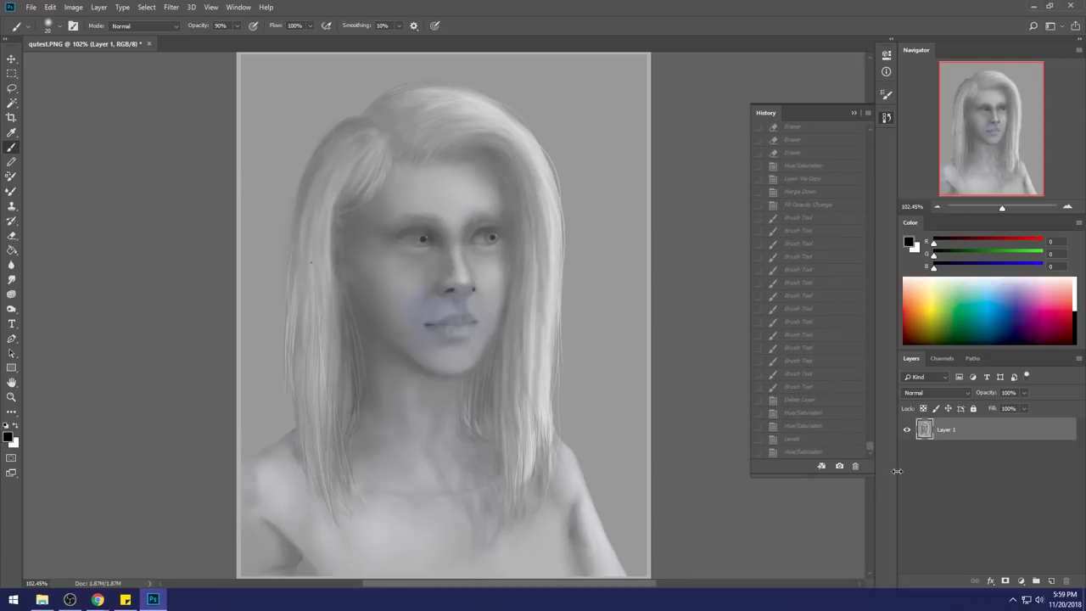
pyautogui.click(808, 453)
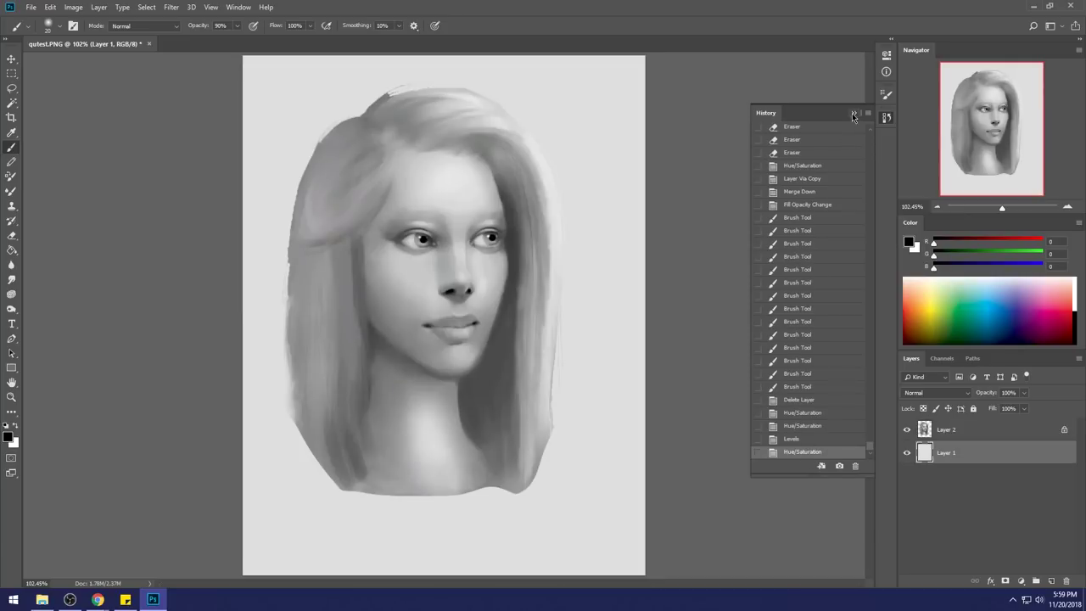
pyautogui.moveTo(873, 446); pyautogui.dragTo(870, 144)
pyautogui.click(861, 138)
pyautogui.moveTo(871, 140); pyautogui.dragTo(870, 447)
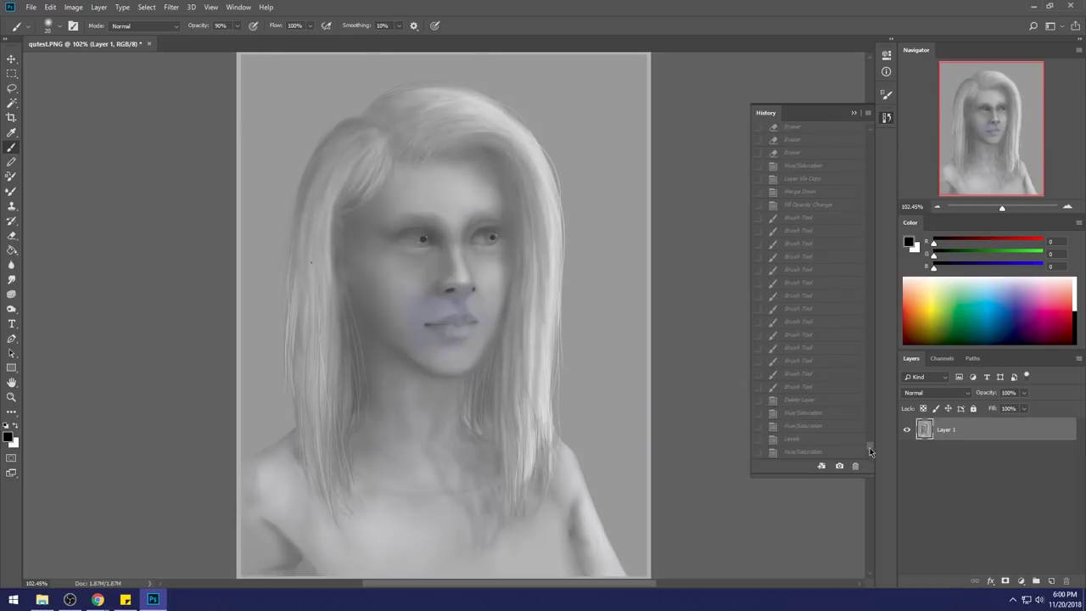
pyautogui.click(799, 451)
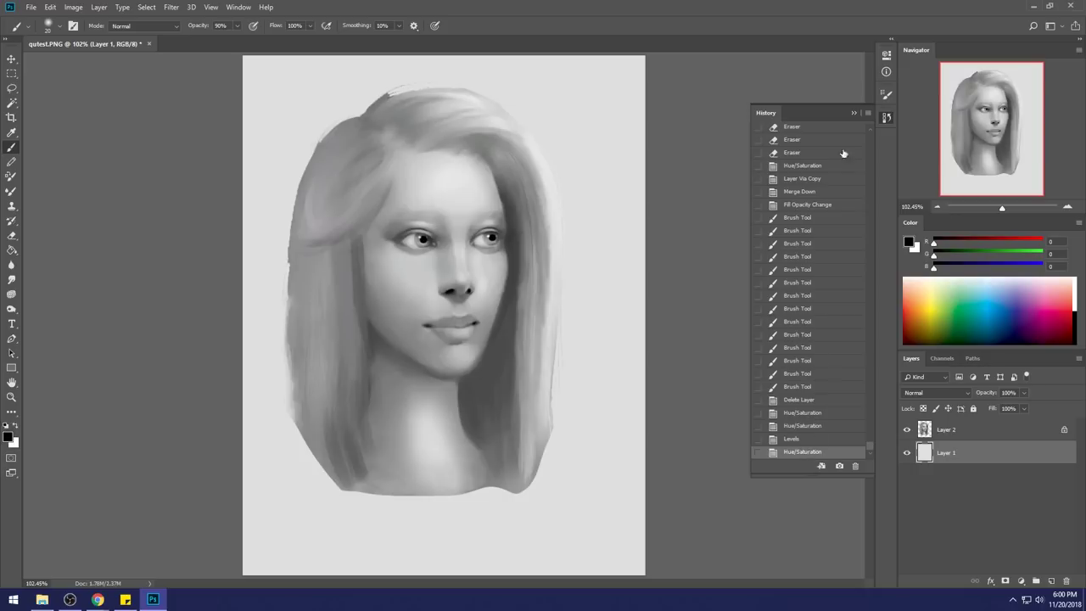
pyautogui.click(854, 113)
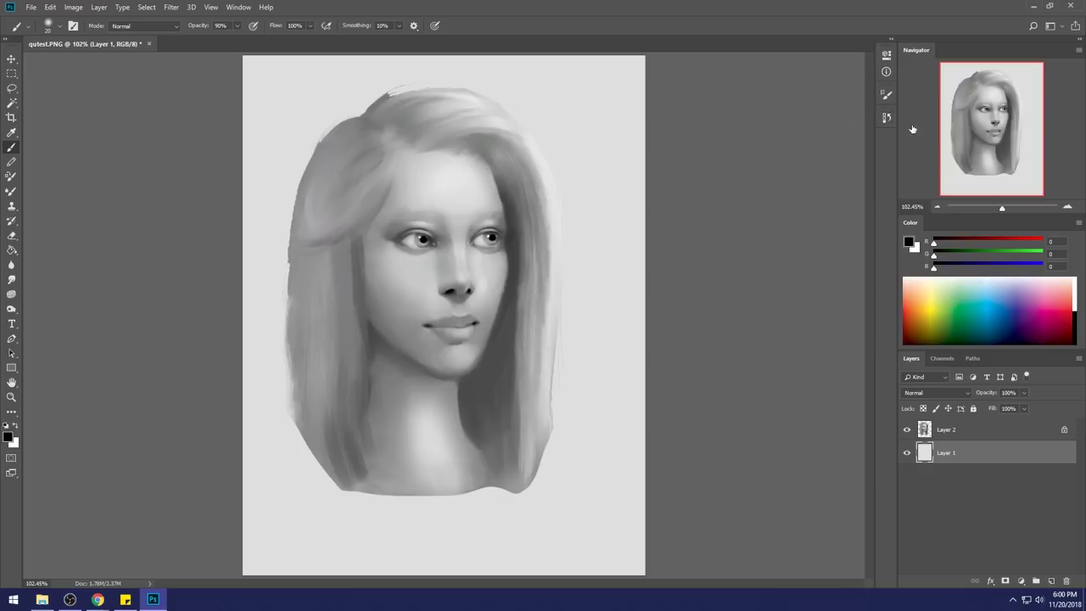
# Flatten the layers into a single Background and open Hue/Saturation.
pyautogui.rightClick(973, 431)
pyautogui.click(888, 463)
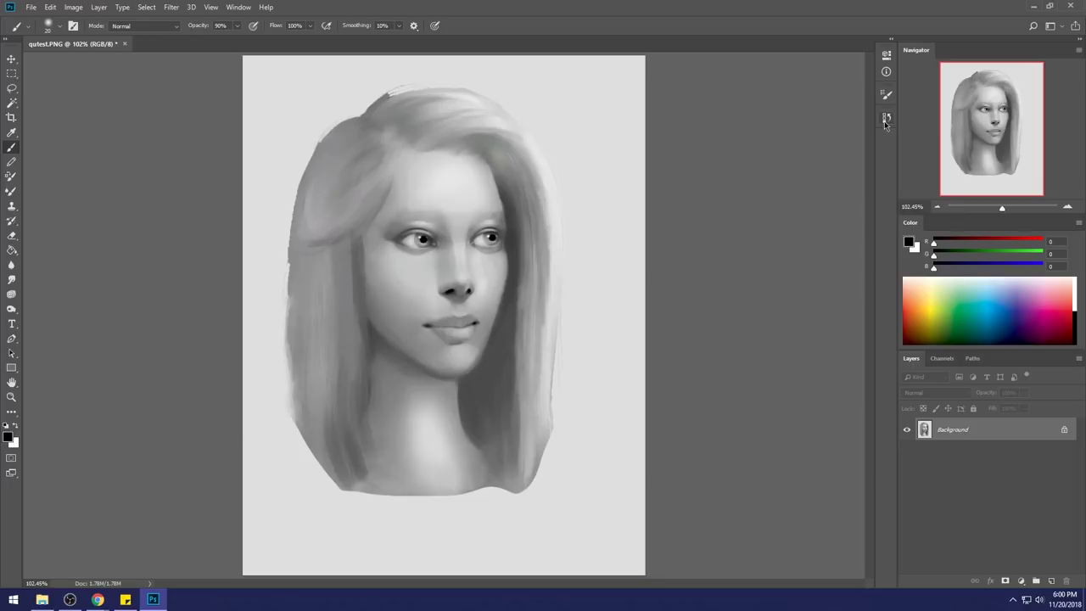
pyautogui.hotkey('ctrl', 'u')
pyautogui.moveTo(829, 382); pyautogui.dragTo(821, 380)
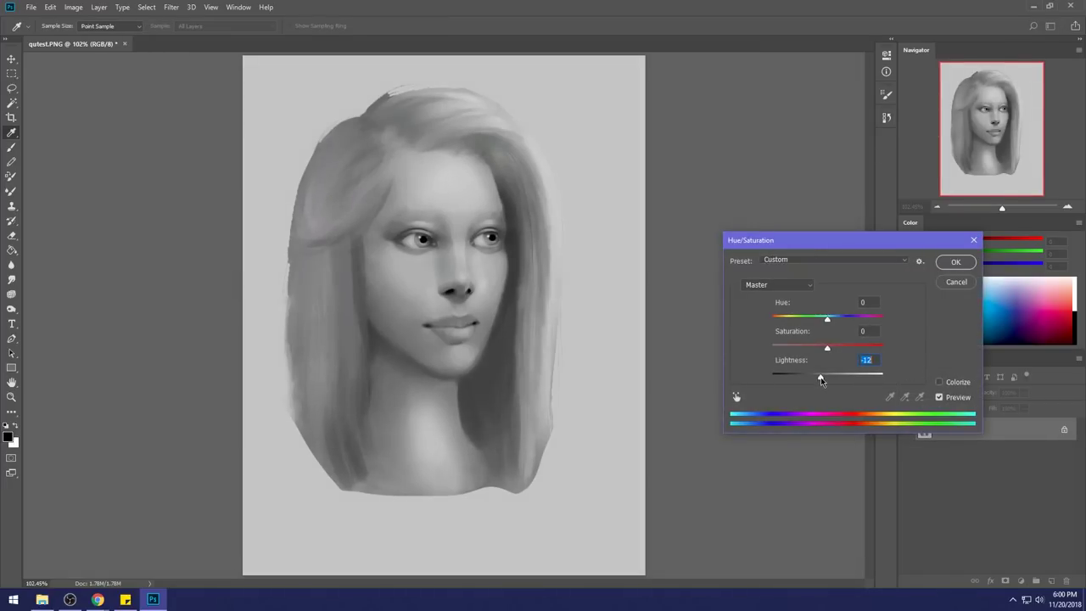
pyautogui.moveTo(821, 377); pyautogui.dragTo(823, 377)
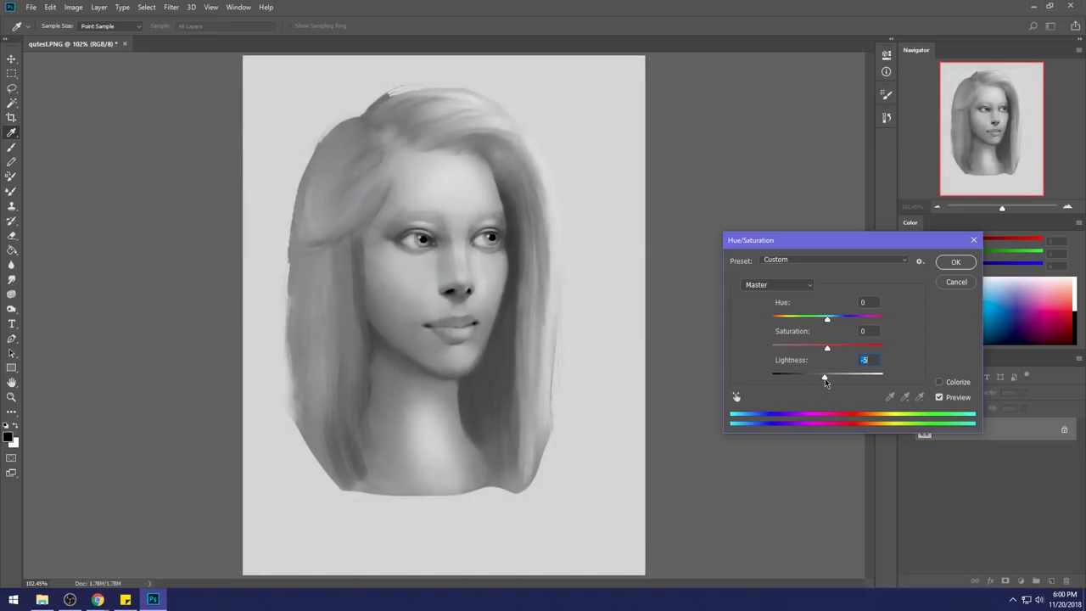
pyautogui.click(961, 285)
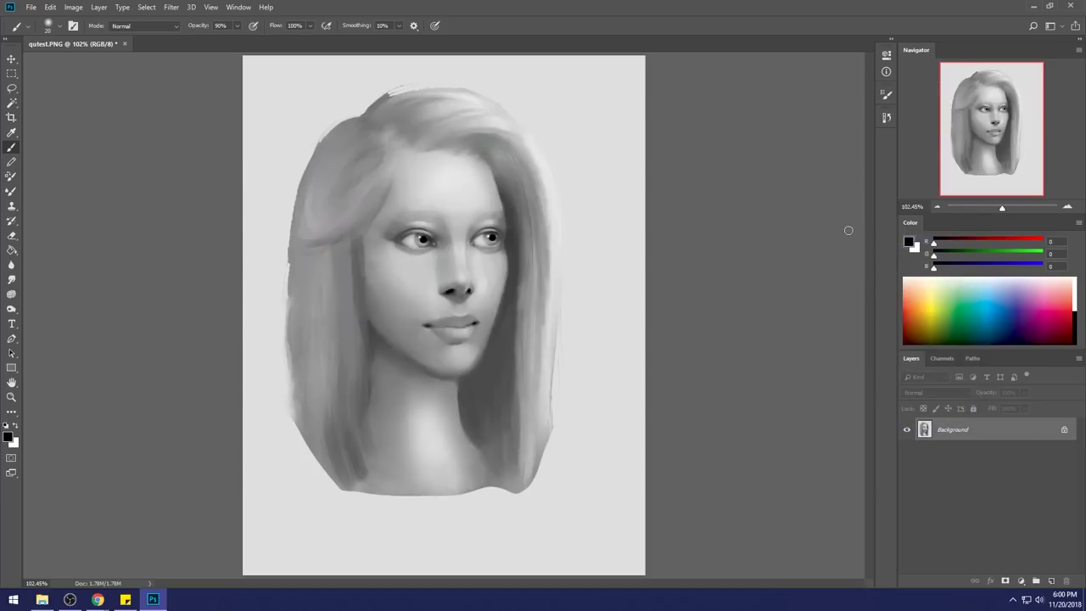
pyautogui.rightClick(98, 599)
pyautogui.click(96, 547)
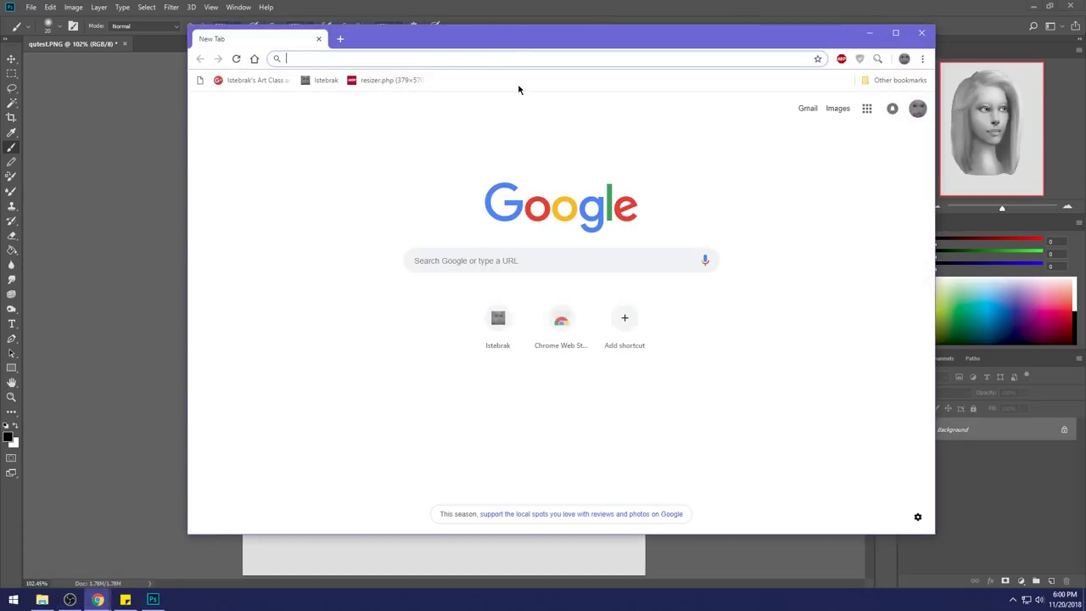
# Search Google Images for 'pale skin' and enlarge a close-up fair-skinned face.
pyautogui.write('pale skin')
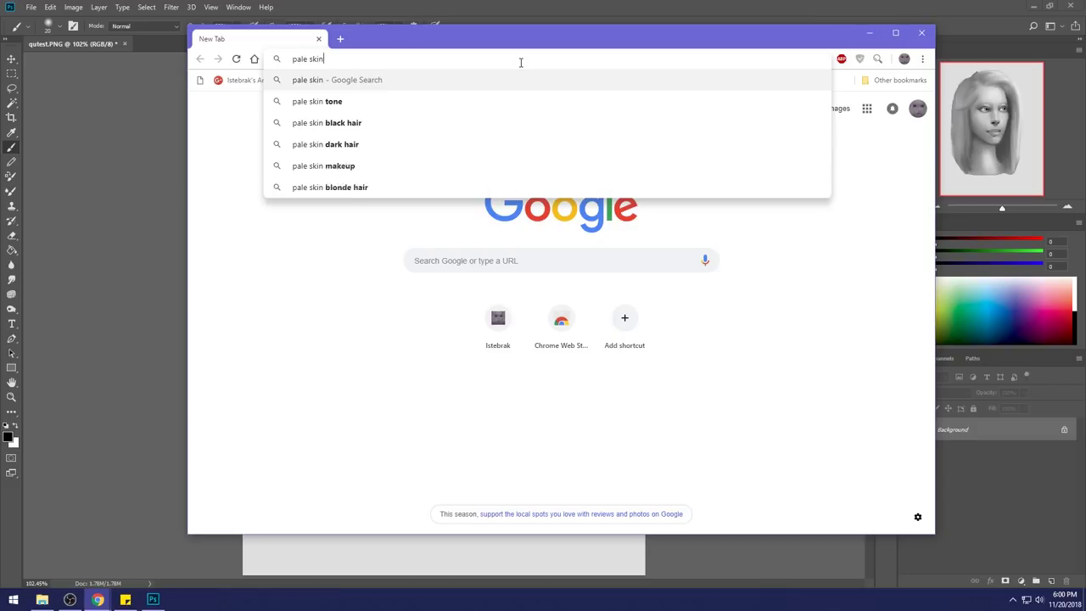
pyautogui.press('Return')
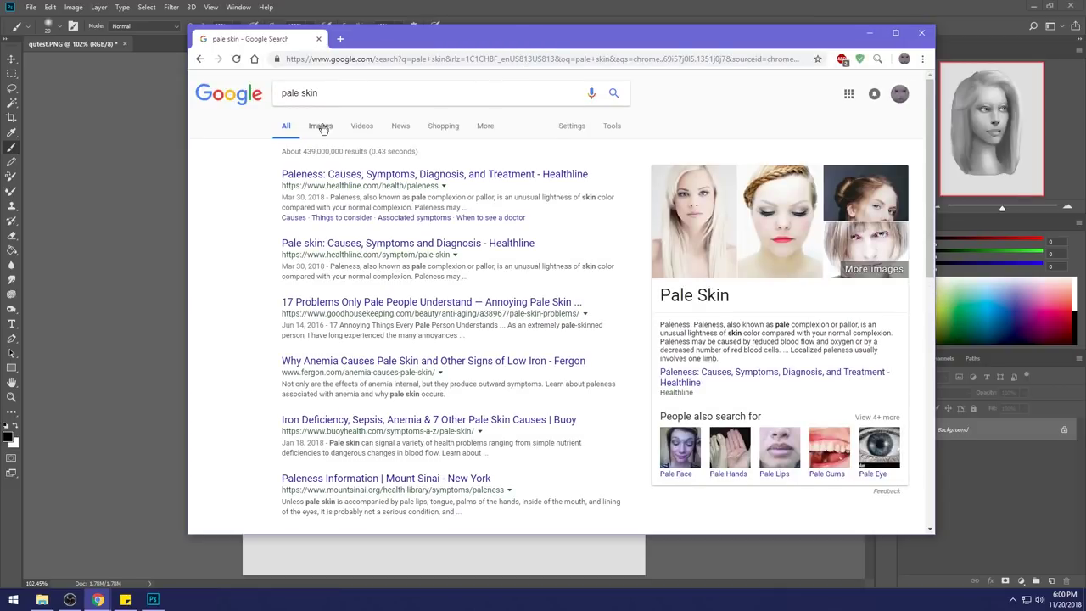
pyautogui.click(316, 129)
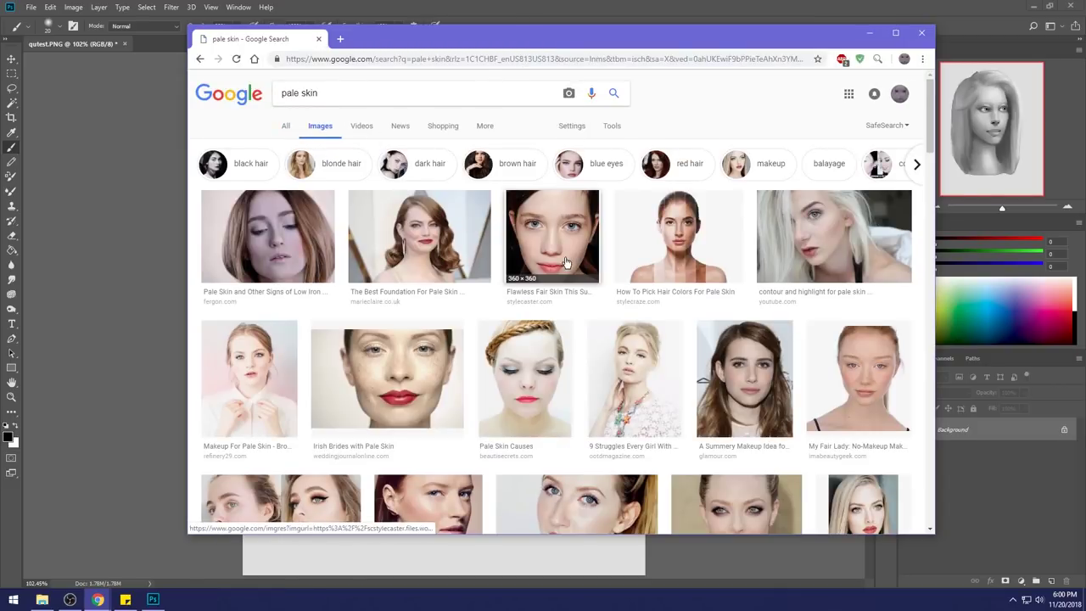
pyautogui.click(562, 241)
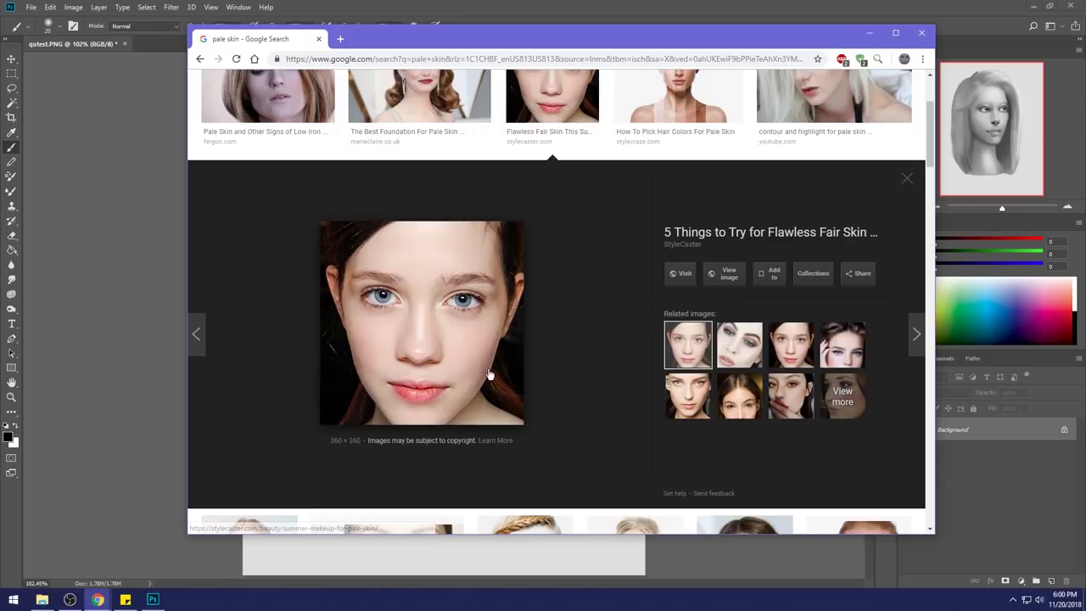
pyautogui.click(674, 15)
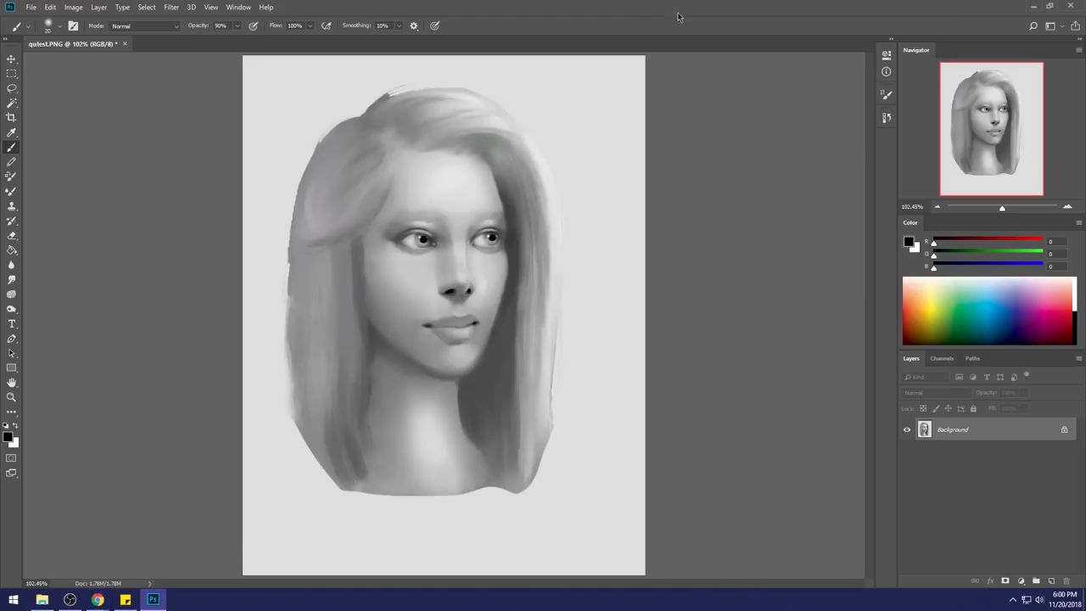
# Save the full-size pale-skin photo to the desktop, open it in Photoshop, and add a layer.
pyautogui.moveTo(669, 5); pyautogui.dragTo(850, 14)
pyautogui.click(304, 38)
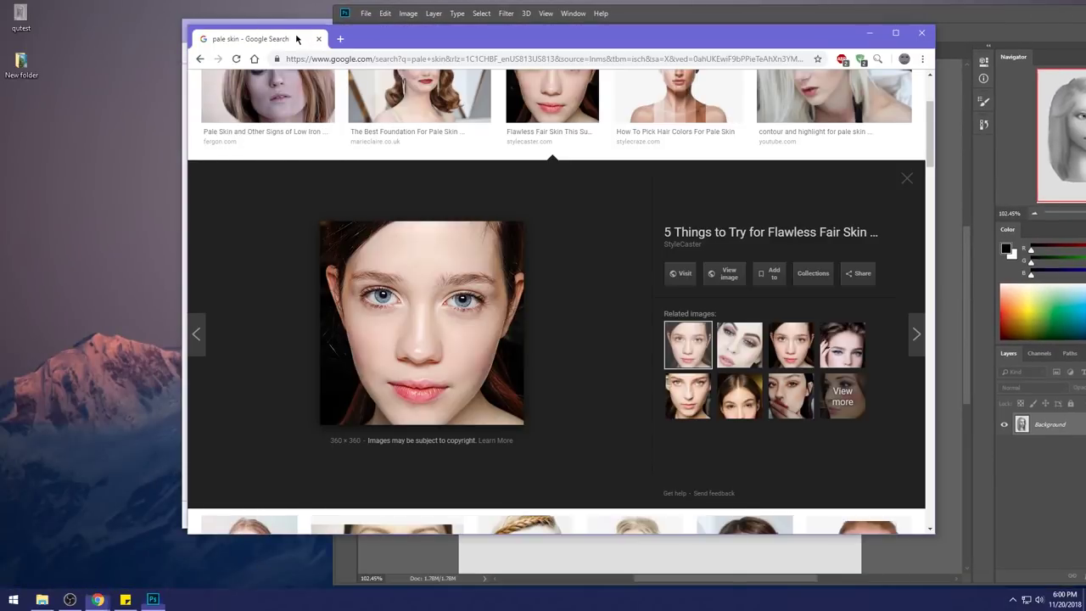
pyautogui.click(725, 281)
pyautogui.moveTo(484, 217); pyautogui.dragTo(558, 46)
pyautogui.click(679, 14)
pyautogui.moveTo(728, 17); pyautogui.dragTo(575, 20)
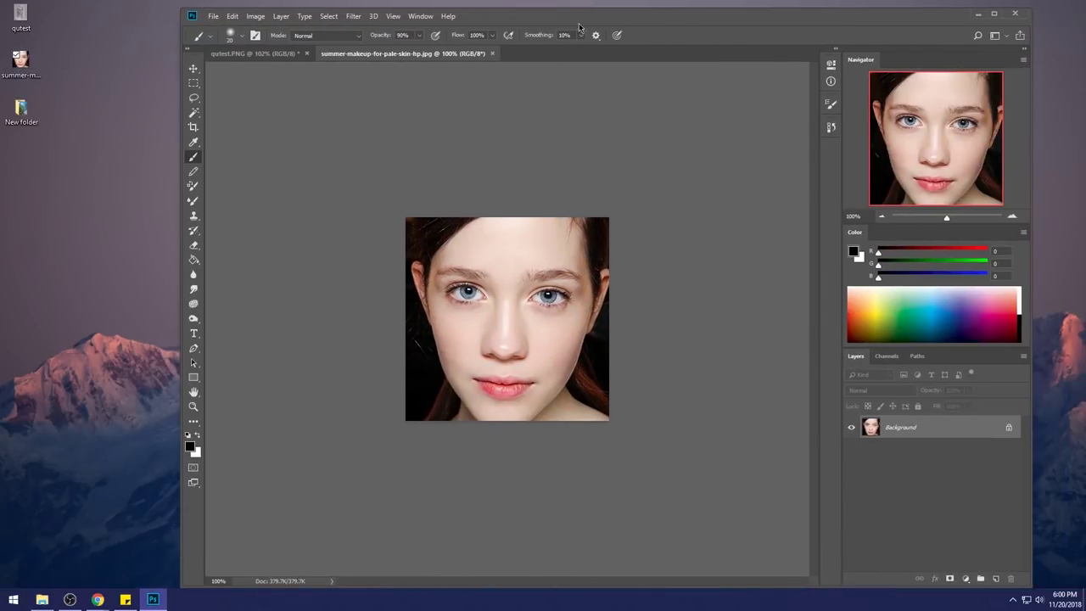
pyautogui.click(996, 578)
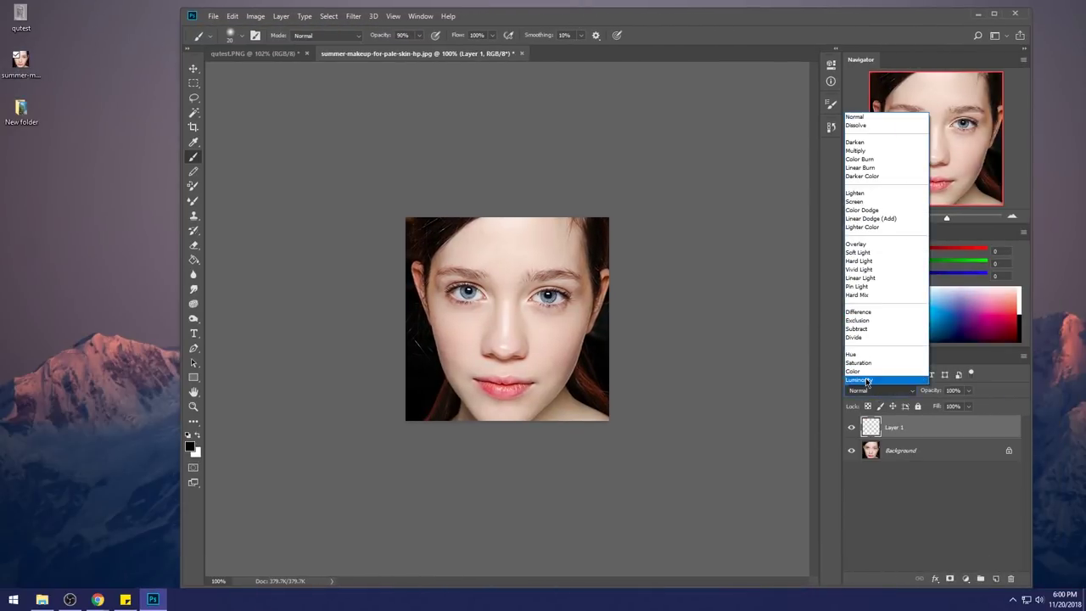
# Fill Layer 1 with black in Color mode, then sample a light grey from the face.
pyautogui.click(864, 373)
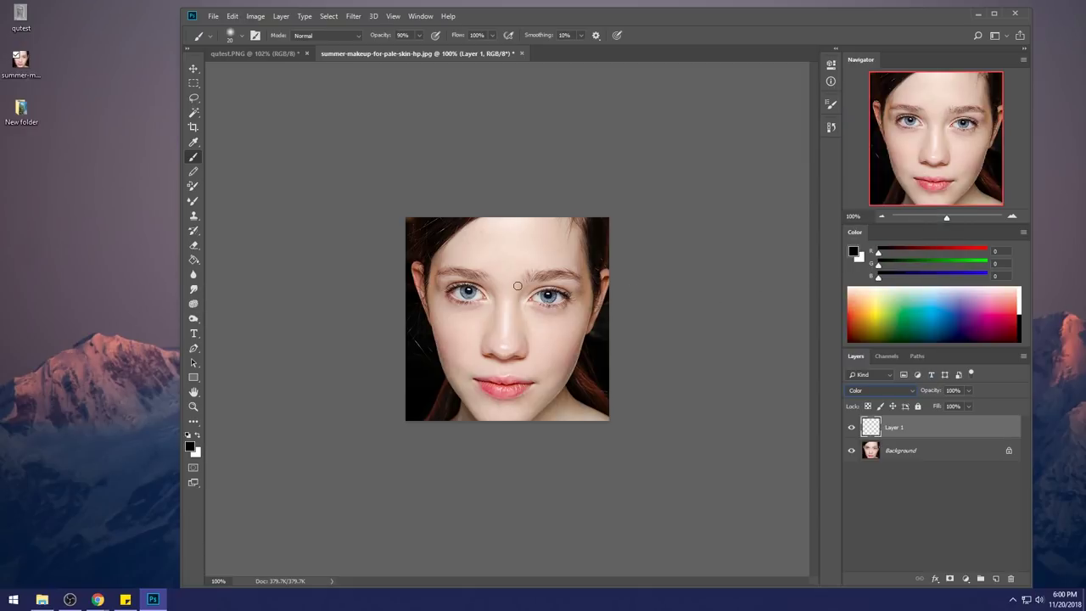
pyautogui.click(194, 259)
pyautogui.click(550, 295)
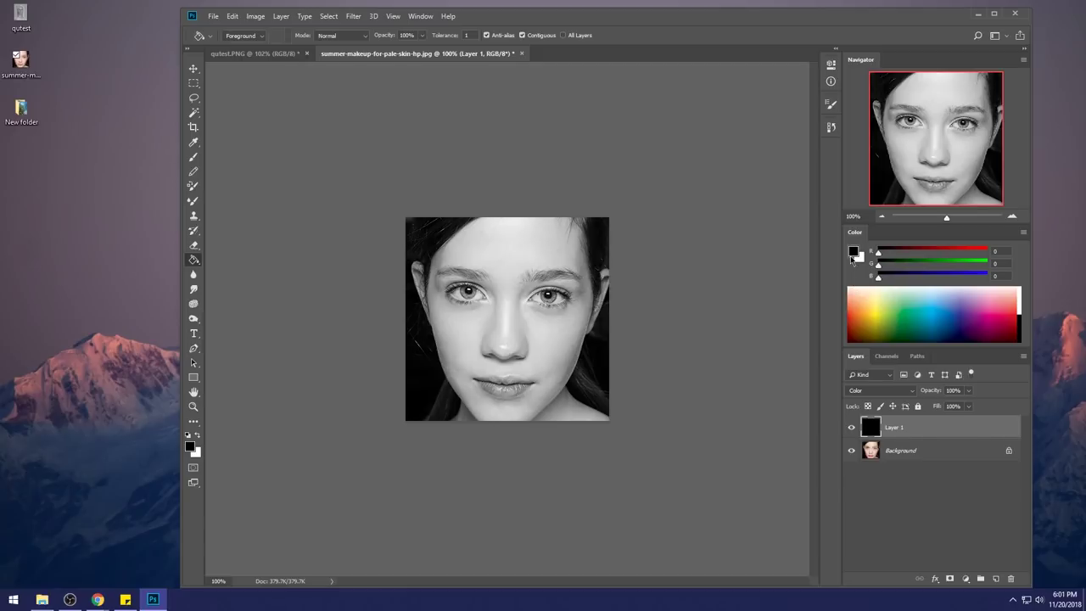
pyautogui.click(853, 252)
pyautogui.moveTo(543, 331); pyautogui.dragTo(514, 220)
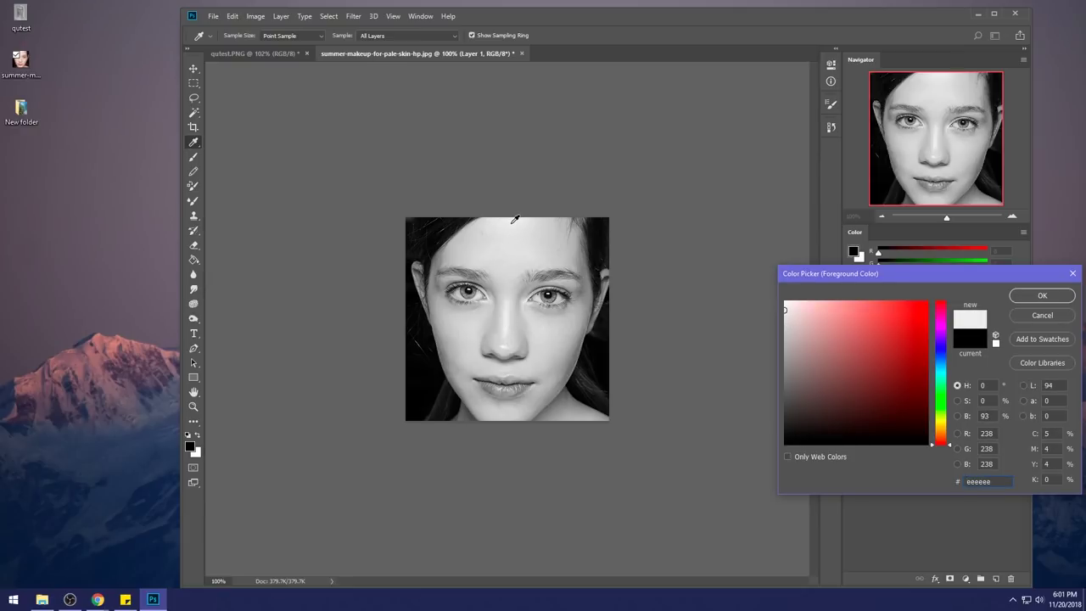
# Close the colour picker and briefly hide the black layer to compare the colour photo.
pyautogui.click(1046, 317)
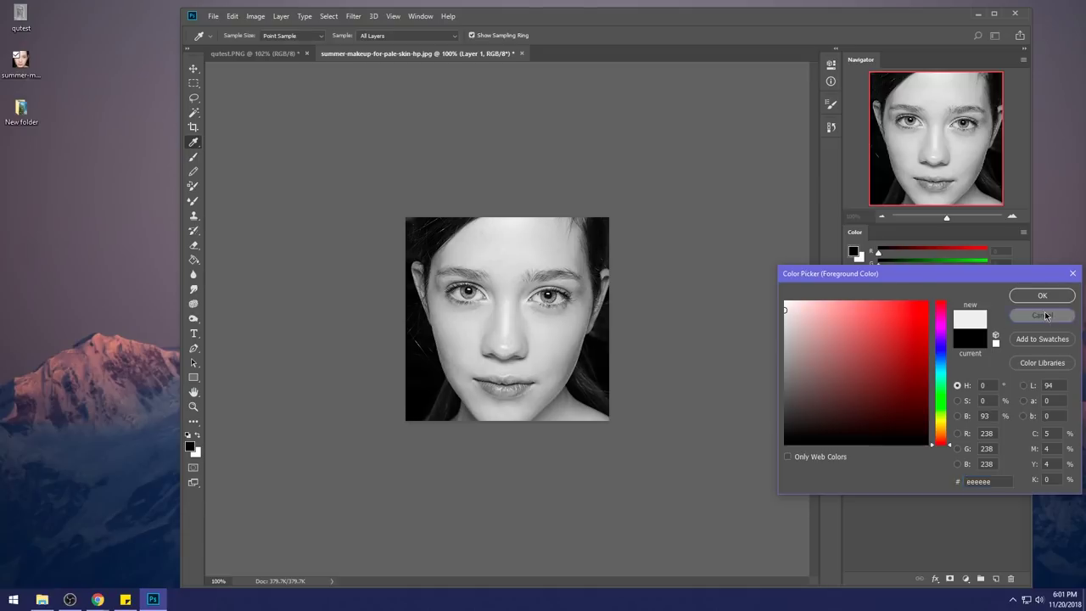
pyautogui.click(855, 428)
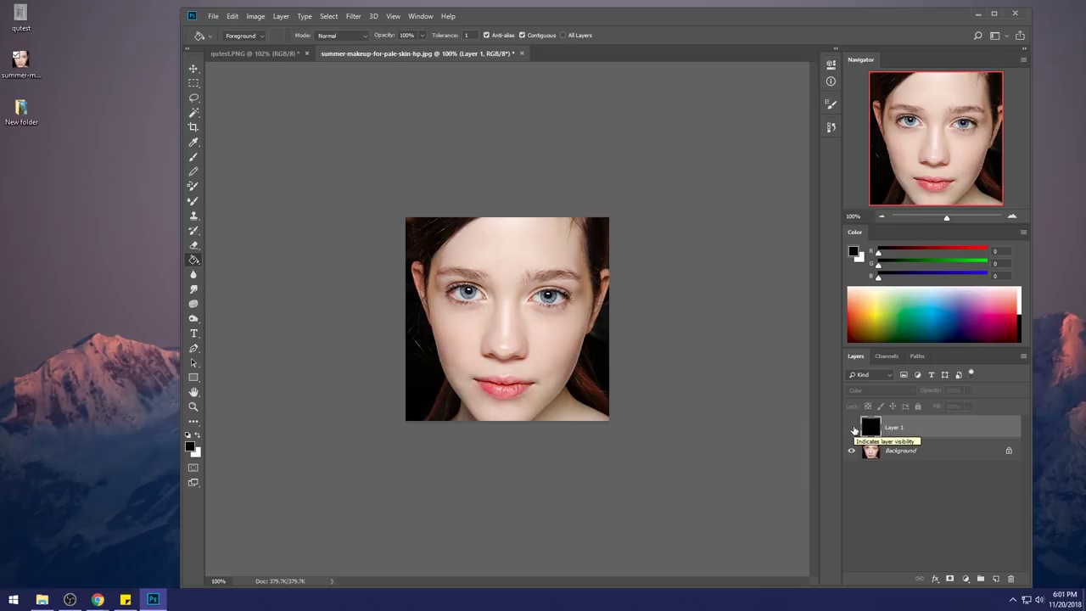
pyautogui.click(855, 428)
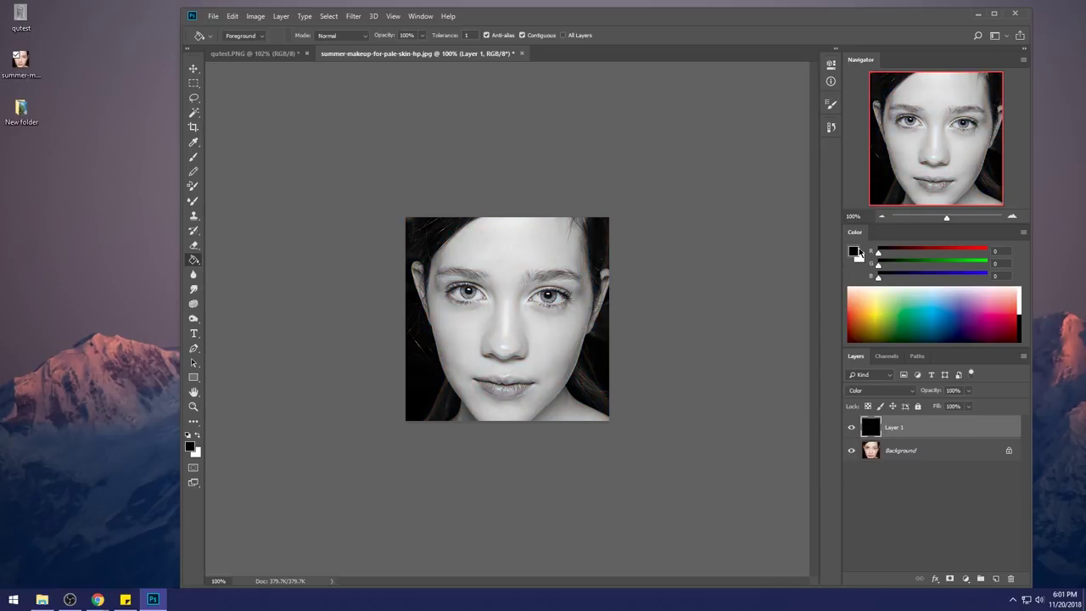
# In the foreground Color Picker, sample grey values of the eye, nose and top edge.
pyautogui.click(854, 252)
pyautogui.moveTo(551, 294); pyautogui.dragTo(512, 365)
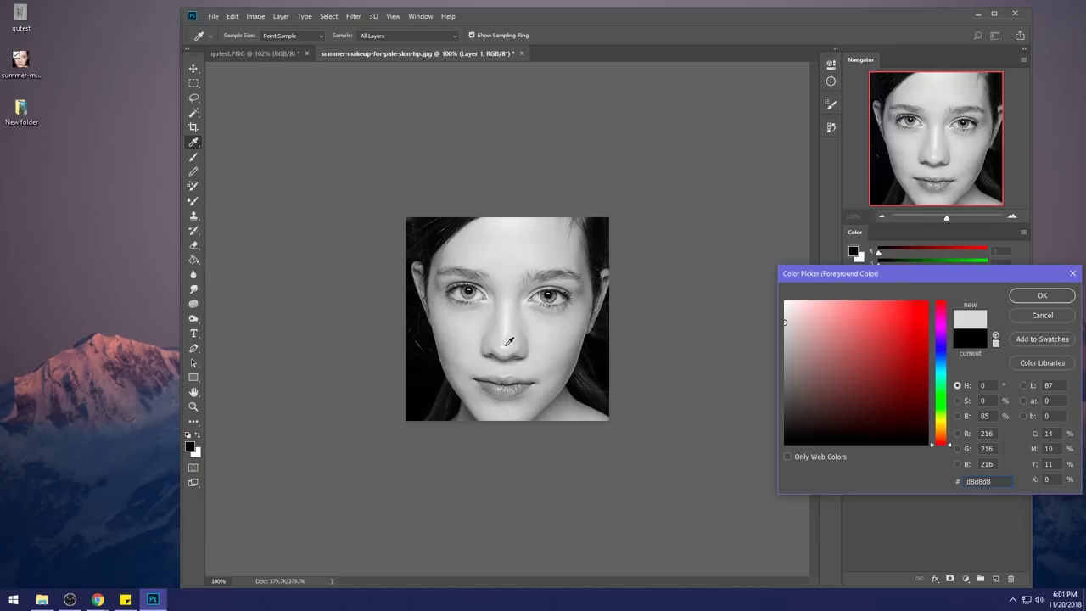
pyautogui.click(513, 218)
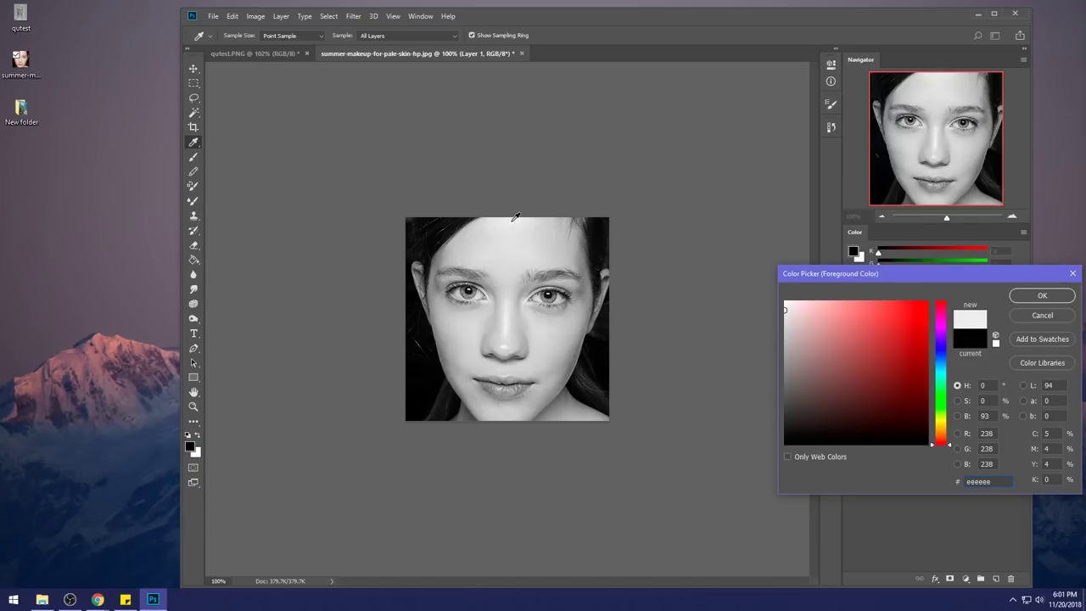
pyautogui.click(509, 321)
pyautogui.click(506, 217)
pyautogui.click(523, 219)
pyautogui.click(509, 315)
pyautogui.click(508, 318)
# Sample the cheeks and chin, reading the lit skin at 223, then cancel, keeping black foreground.
pyautogui.moveTo(550, 331); pyautogui.dragTo(468, 290)
pyautogui.click(519, 410)
pyautogui.moveTo(511, 410); pyautogui.dragTo(516, 237)
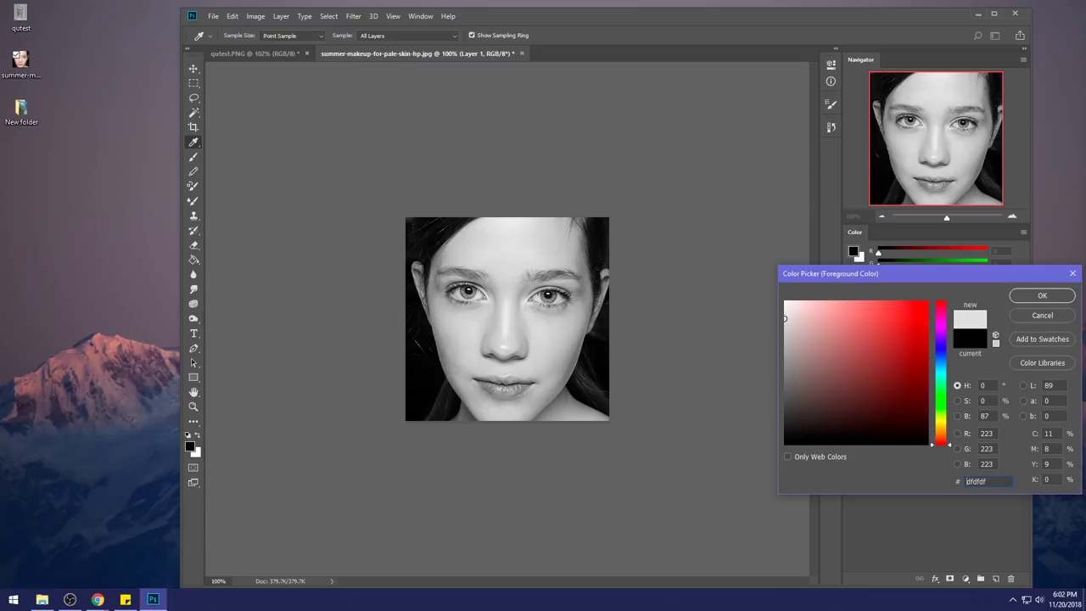
pyautogui.click(1073, 273)
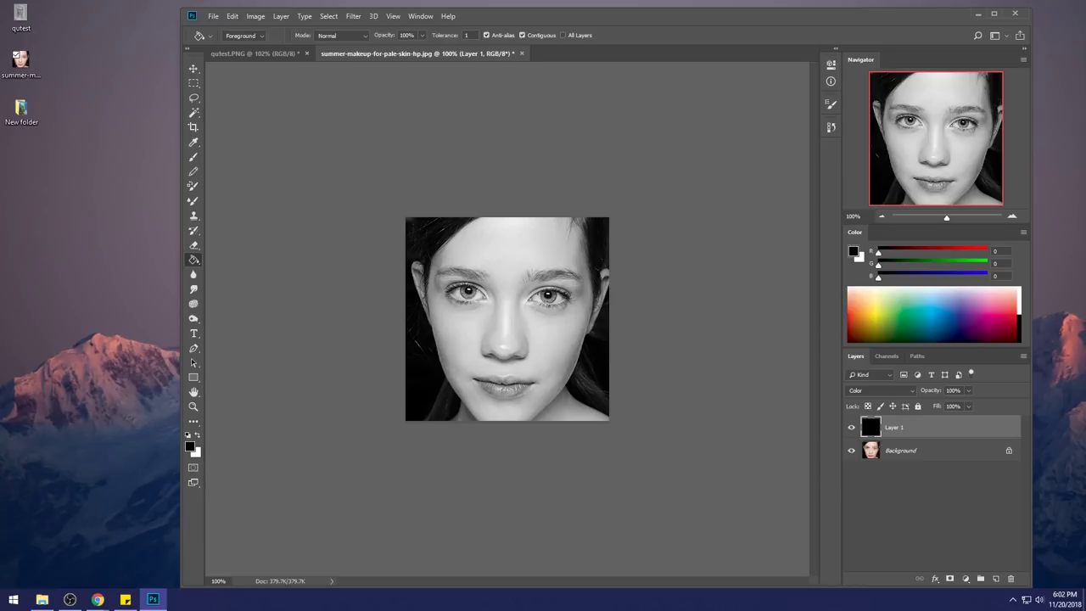
pyautogui.click(365, 36)
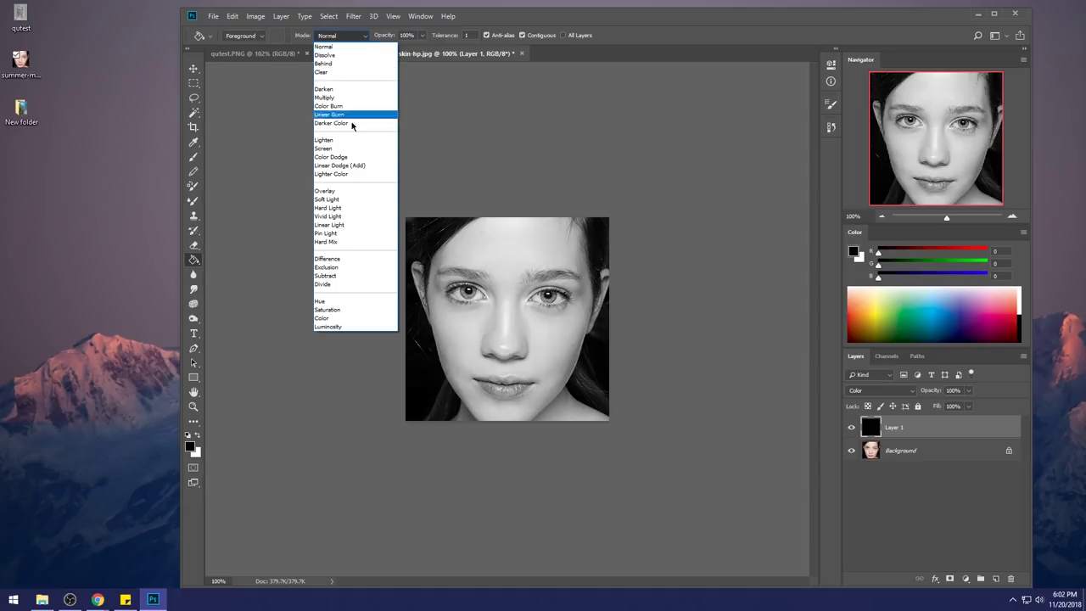
pyautogui.press('Escape')
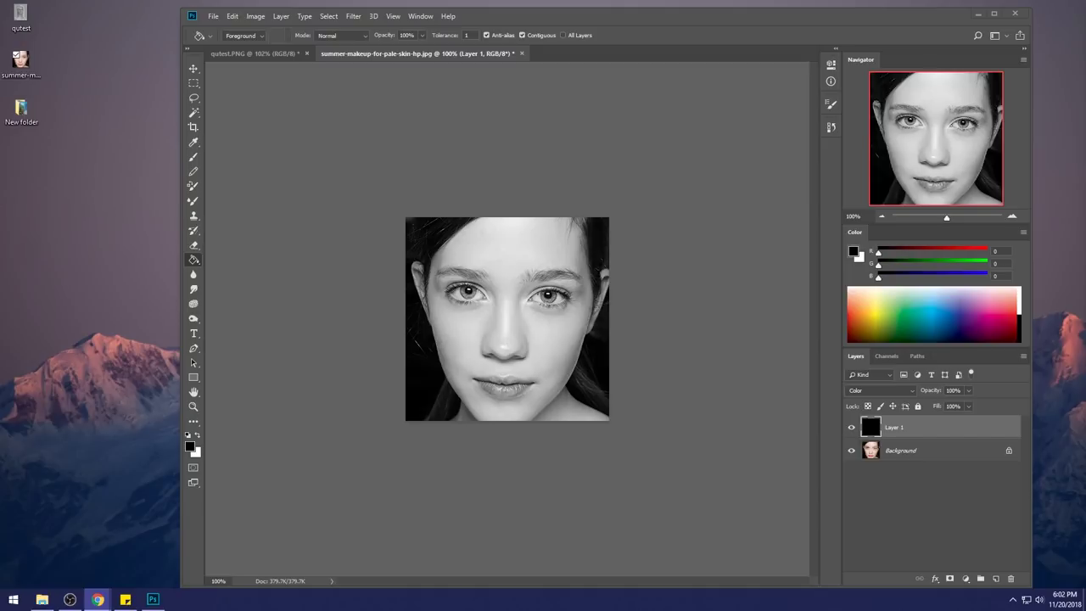
pyautogui.click(288, 54)
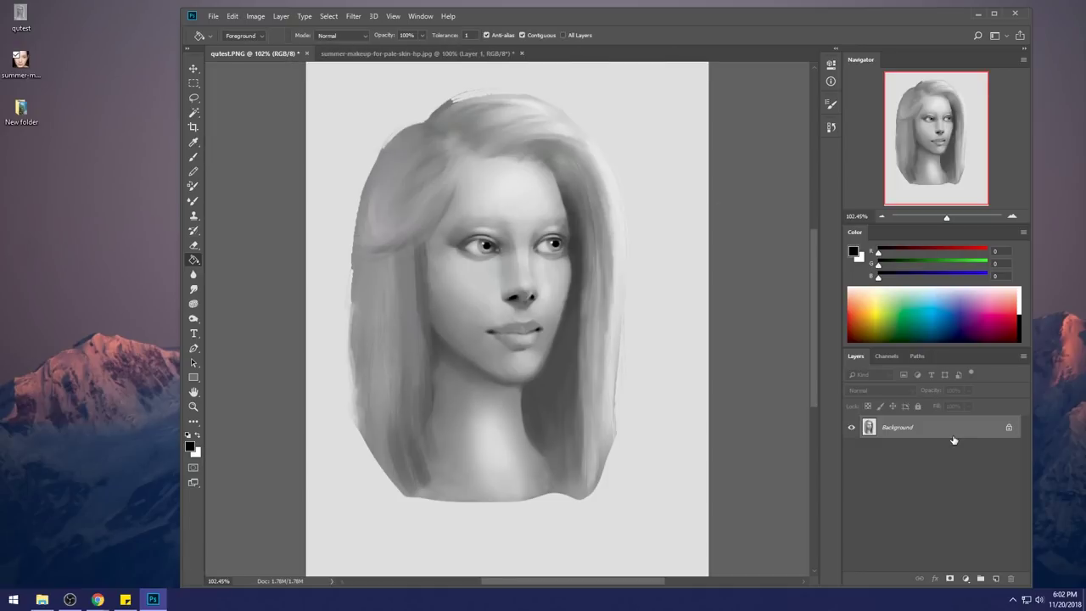
pyautogui.click(421, 55)
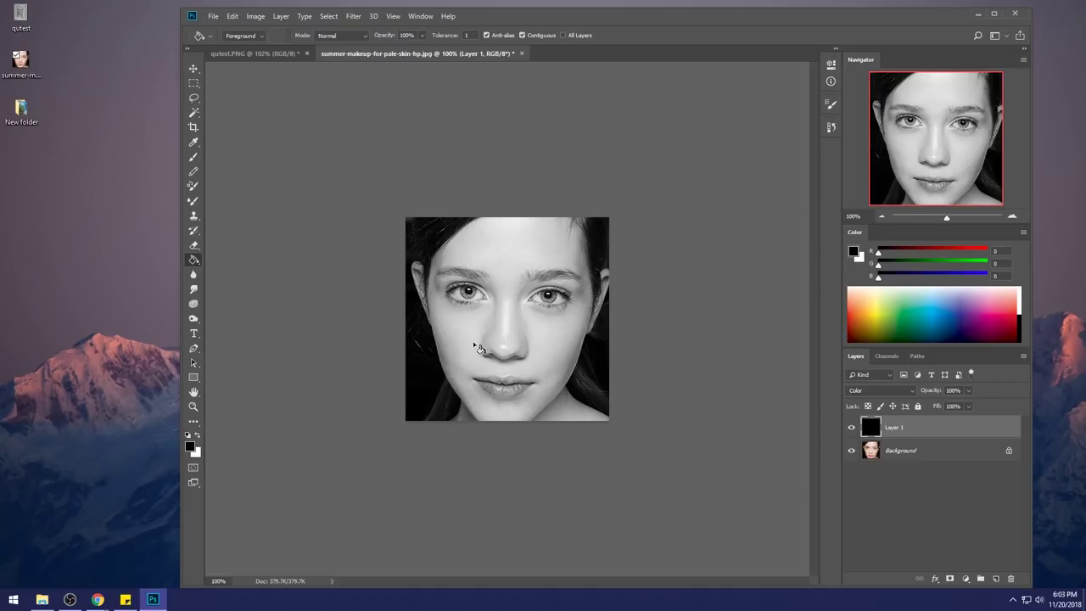
# Sample the pupils, left eyebrow and lips' grey values, then cancel and hide black Layer 1.
pyautogui.click(854, 250)
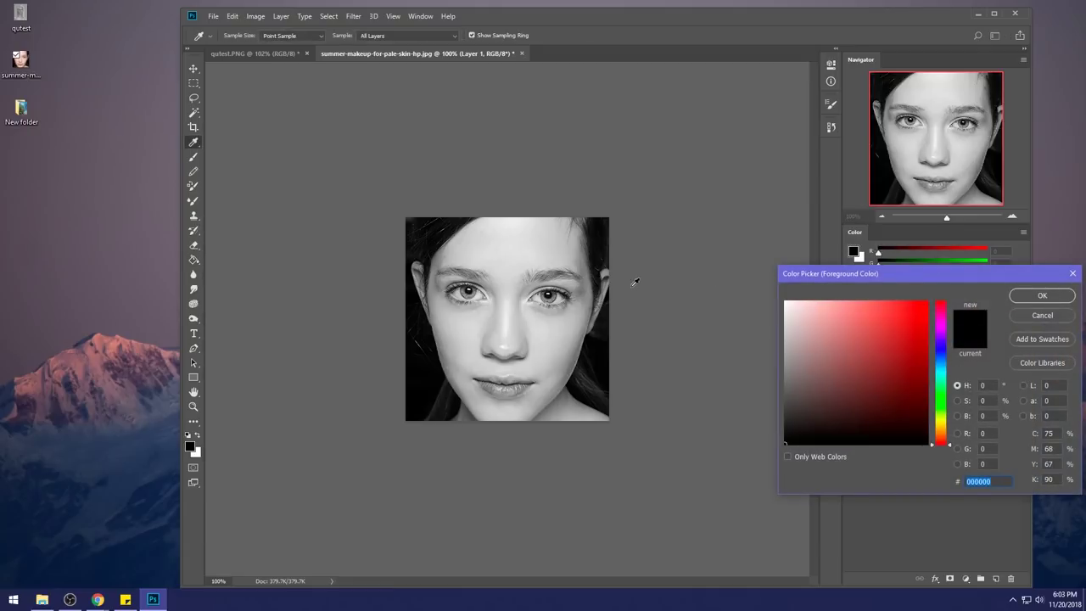
pyautogui.click(548, 295)
pyautogui.click(562, 295)
pyautogui.click(472, 281)
pyautogui.click(472, 282)
pyautogui.click(533, 383)
pyautogui.click(538, 378)
pyautogui.click(1042, 315)
pyautogui.click(852, 427)
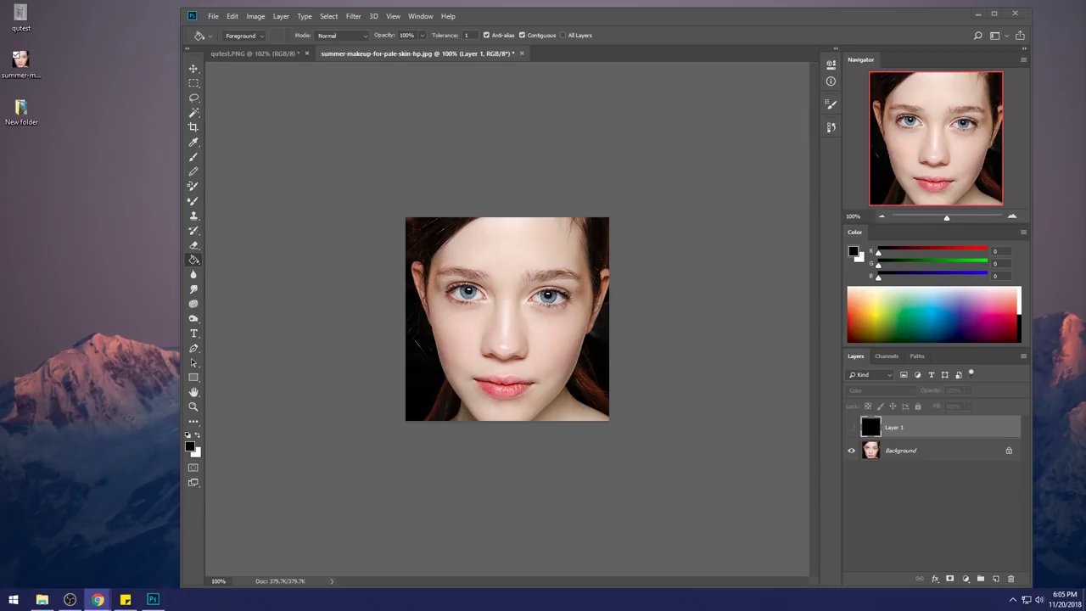
# Bring Chrome forward and search Google Images for 'film noir'.
pyautogui.rightClick(98, 599)
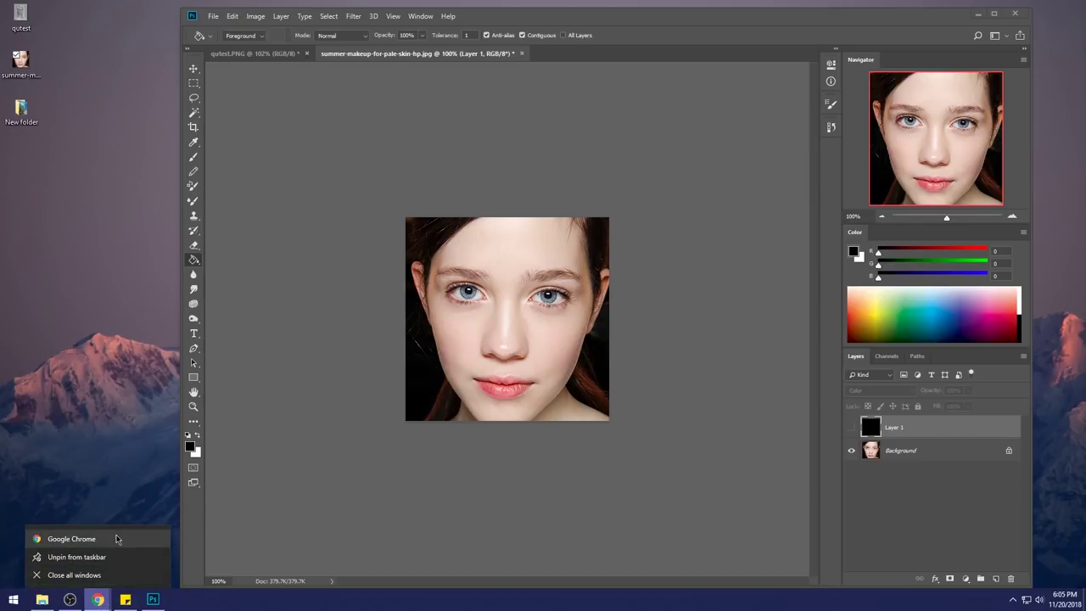
pyautogui.click(98, 599)
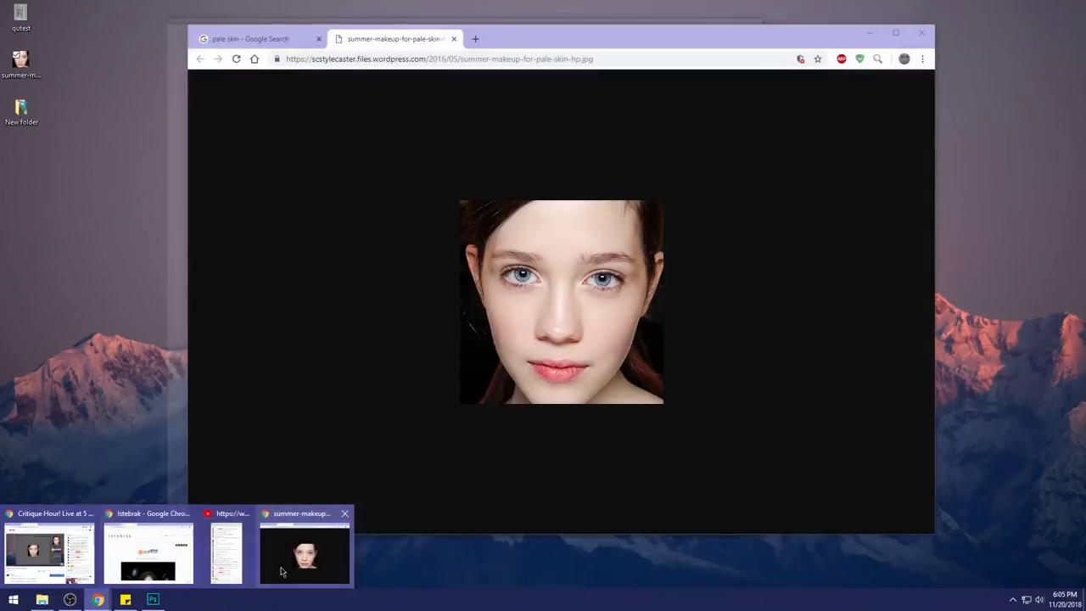
pyautogui.click(282, 572)
pyautogui.click(433, 60)
pyautogui.write('film noire')
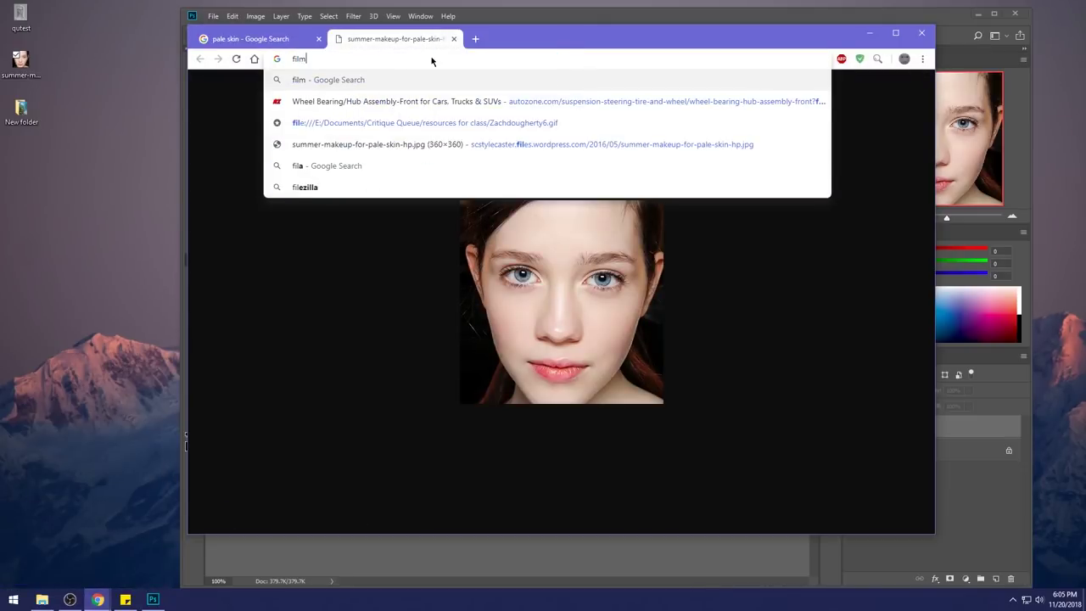
pyautogui.press('Return')
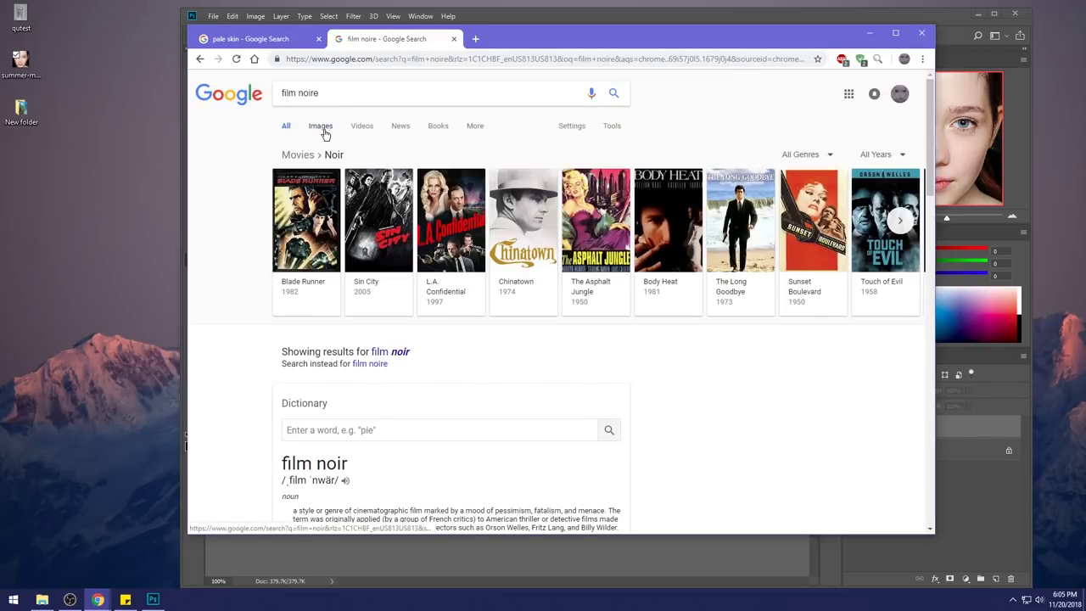
pyautogui.click(399, 351)
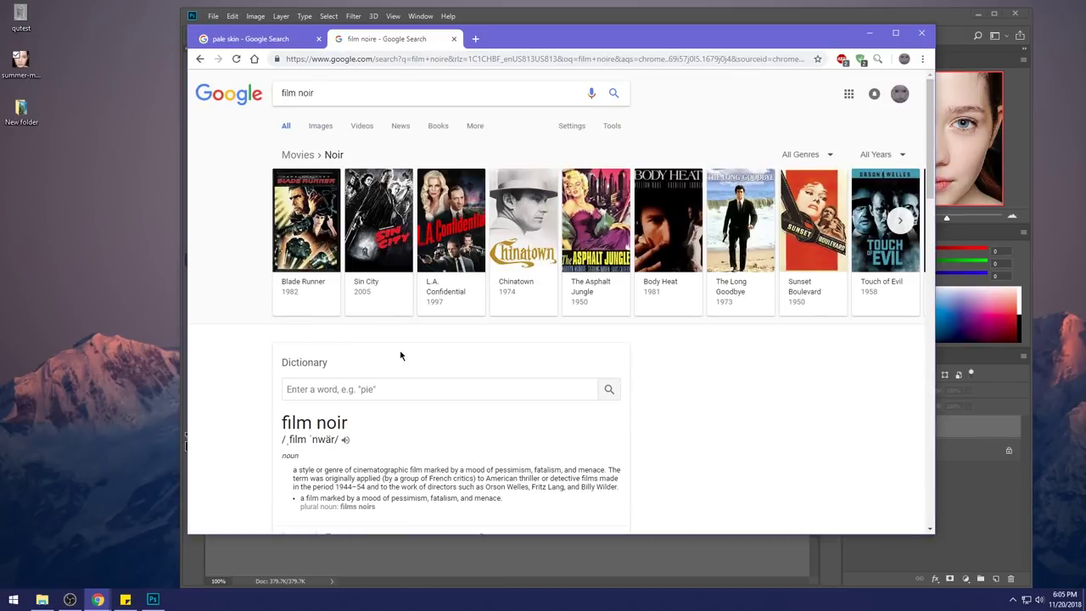
pyautogui.click(319, 127)
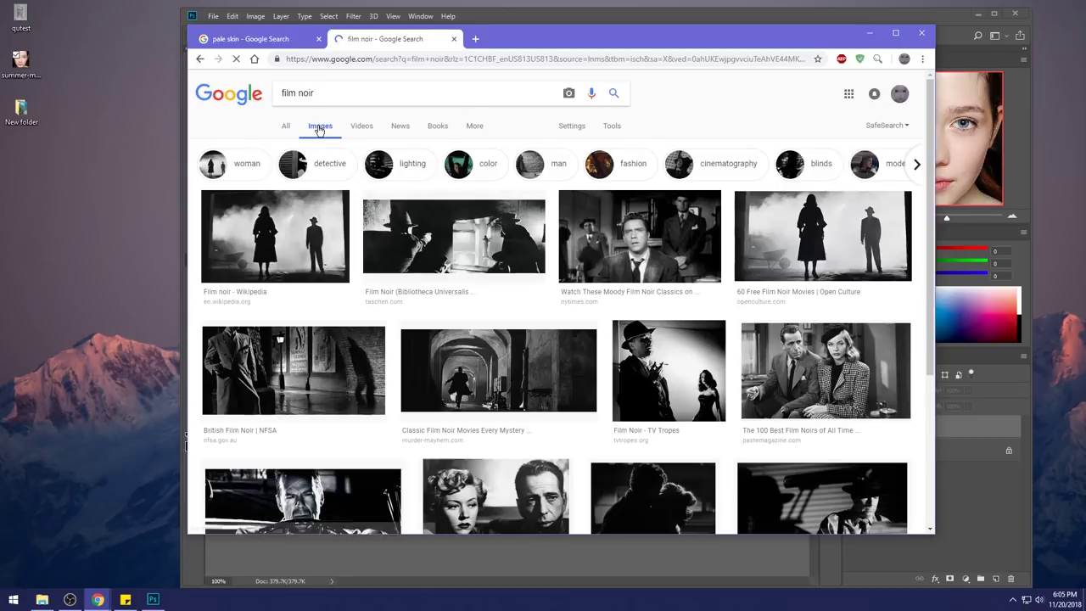
# Preview film noir stills like the alley gunfight, woman at a door and seated couple, then minimize Chrome.
pyautogui.click(318, 230)
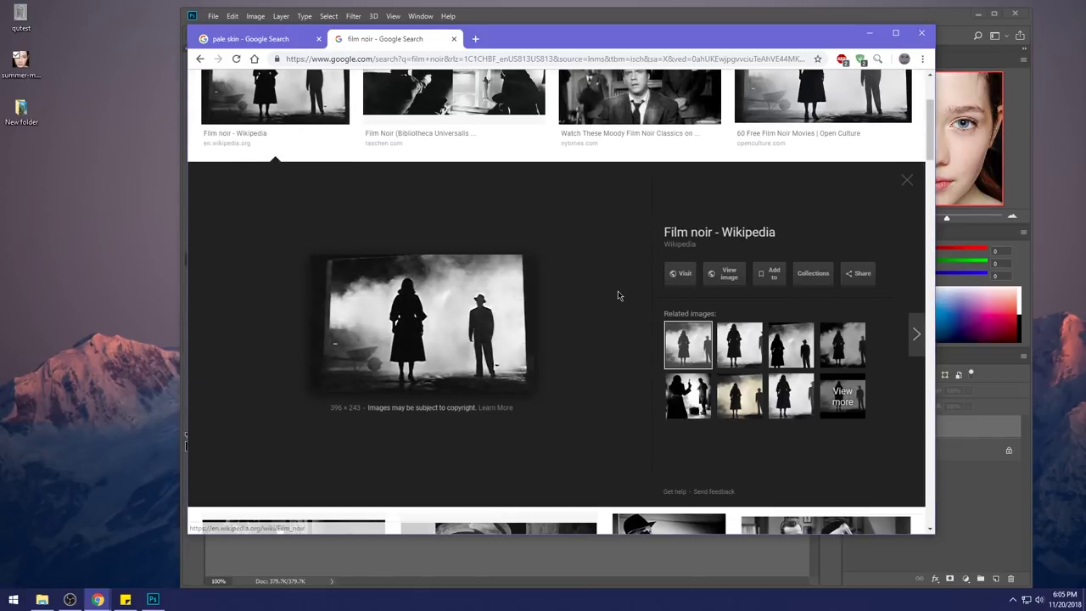
pyautogui.click(598, 95)
pyautogui.click(464, 90)
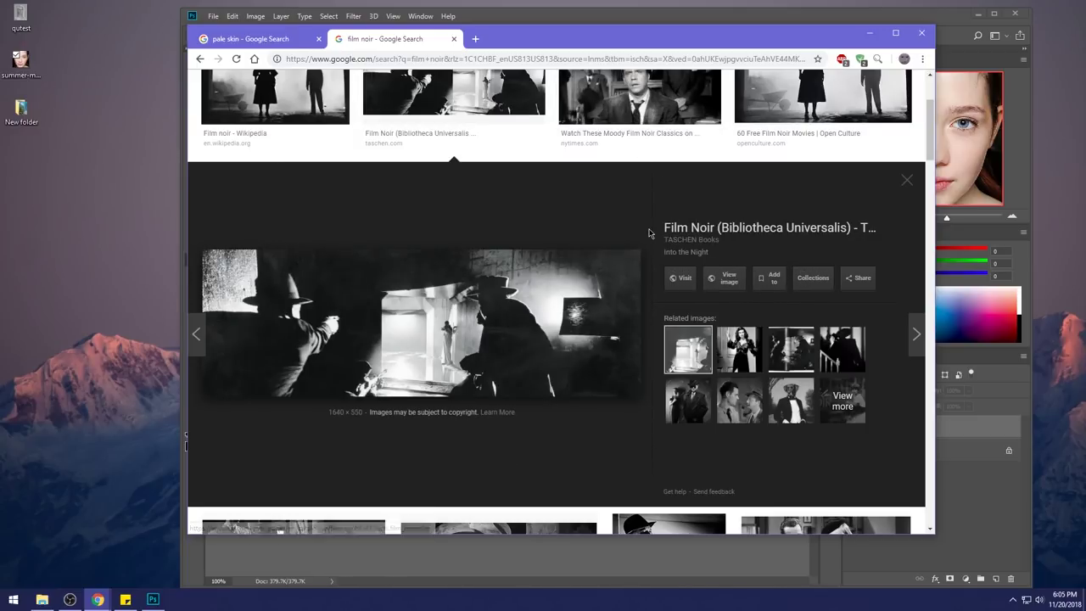
pyautogui.scroll(-2, 649, 233)
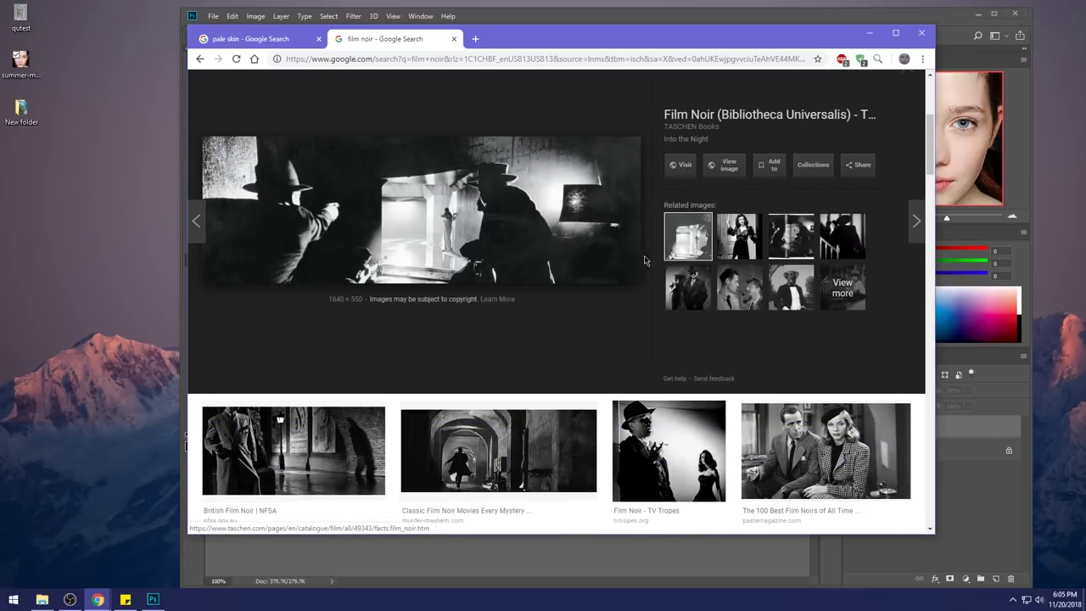
pyautogui.click(720, 248)
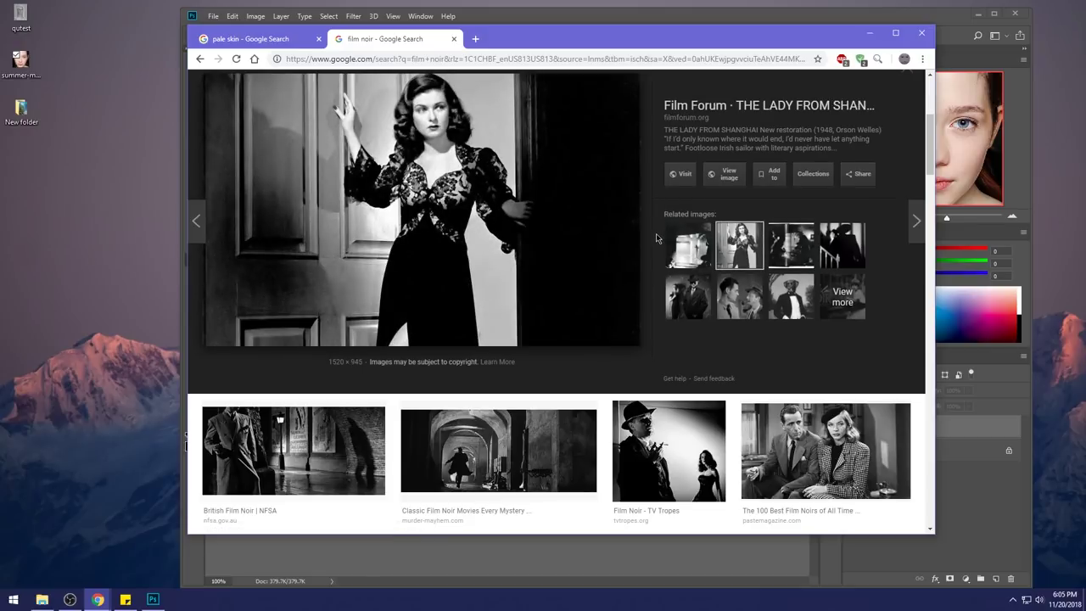
pyautogui.scroll(1, 657, 235)
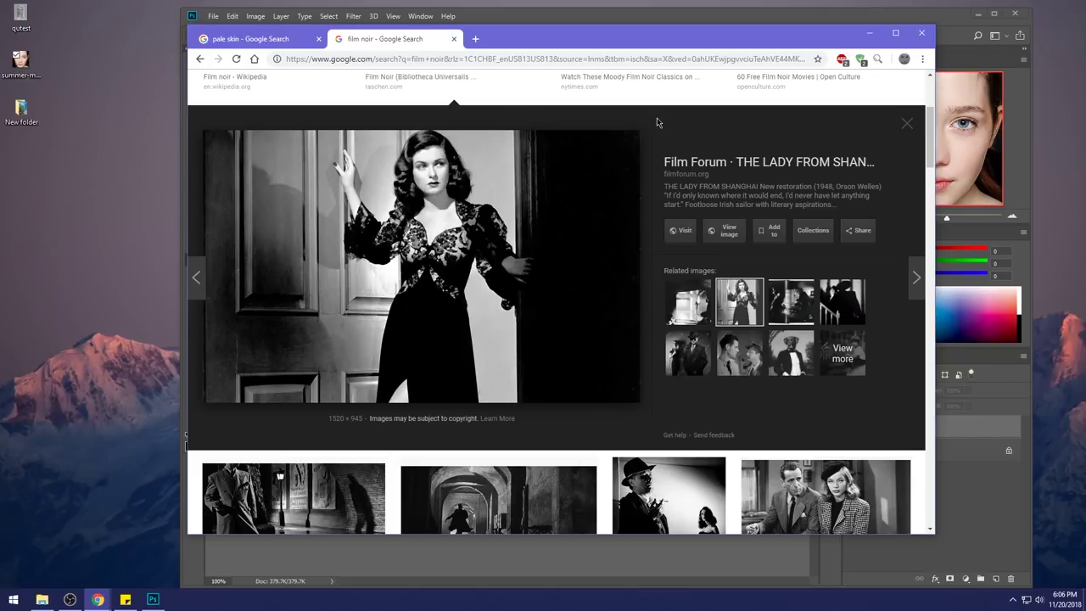
pyautogui.scroll(-3, 623, 269)
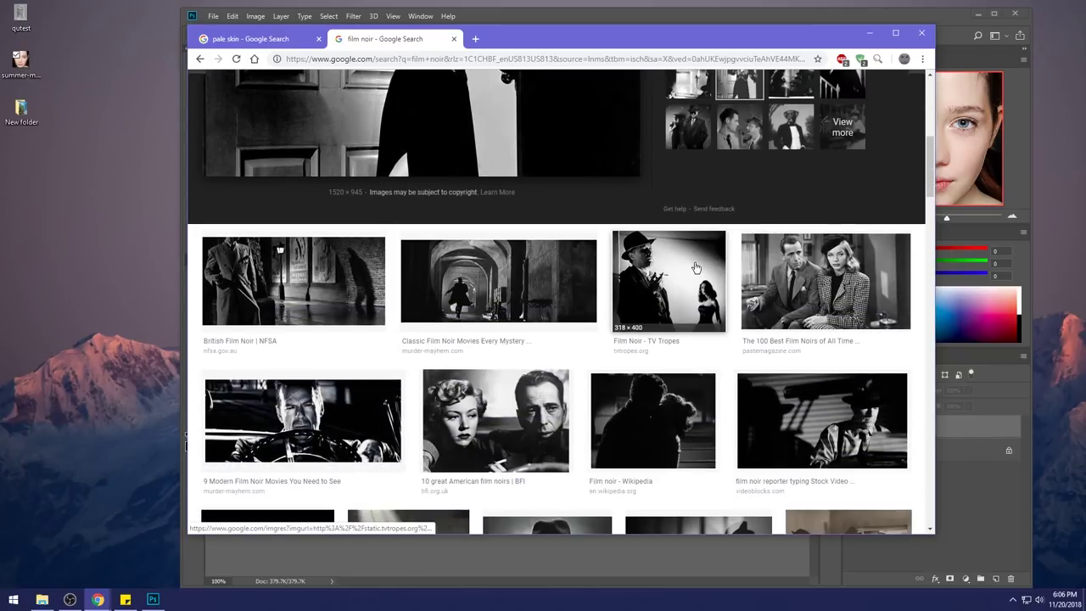
pyautogui.click(768, 257)
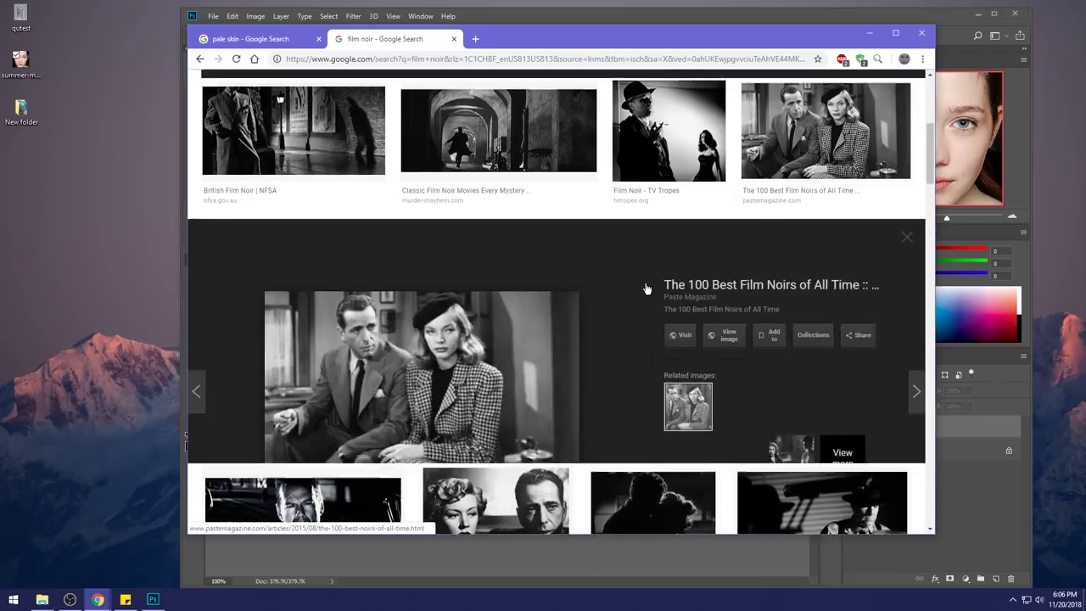
pyautogui.click(870, 35)
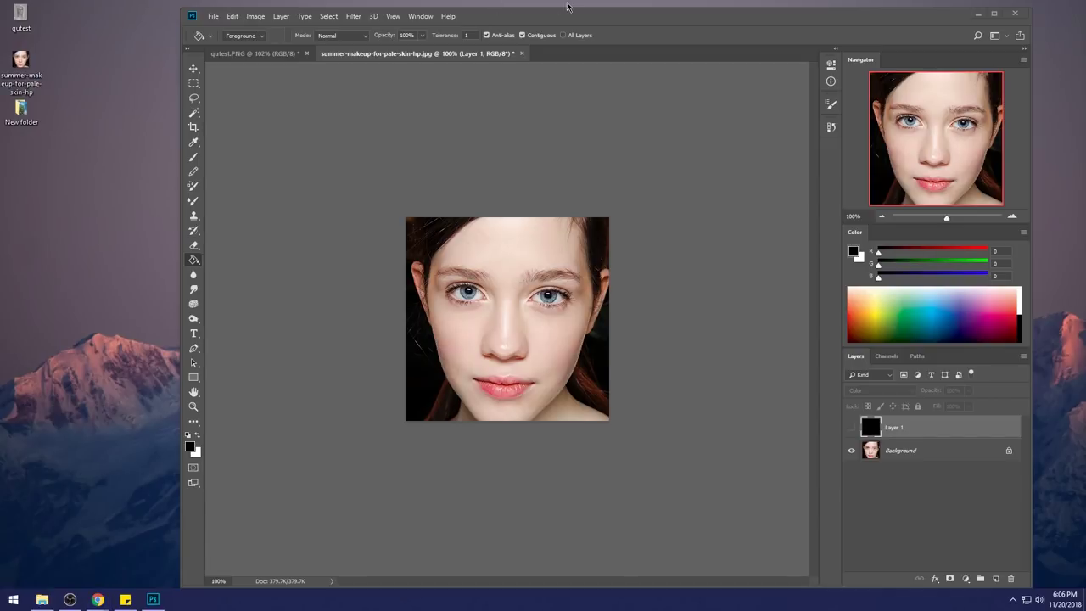
pyautogui.click(1065, 599)
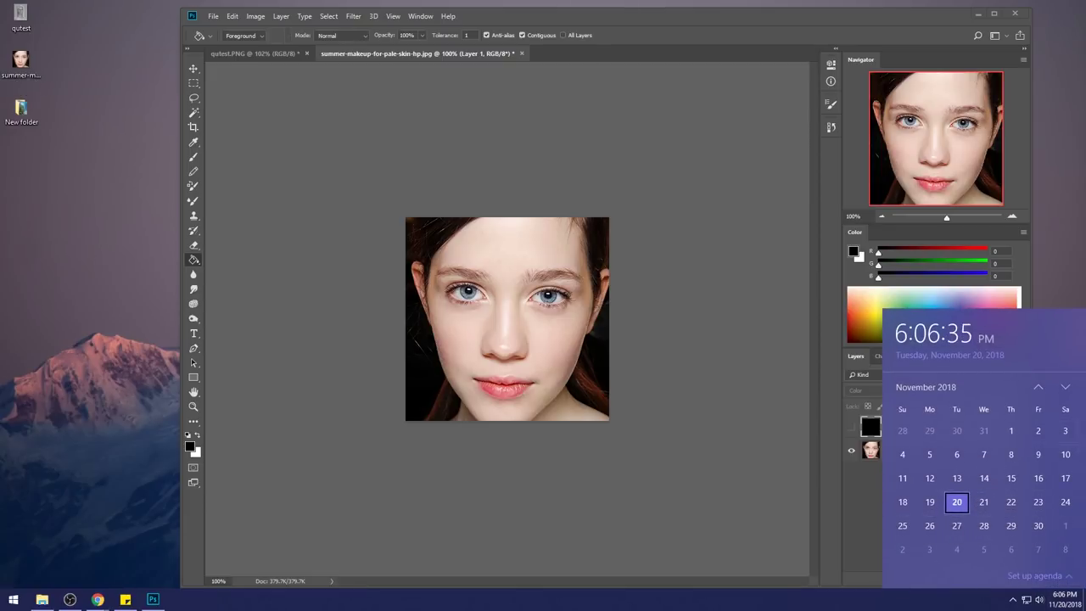
pyautogui.click(1059, 118)
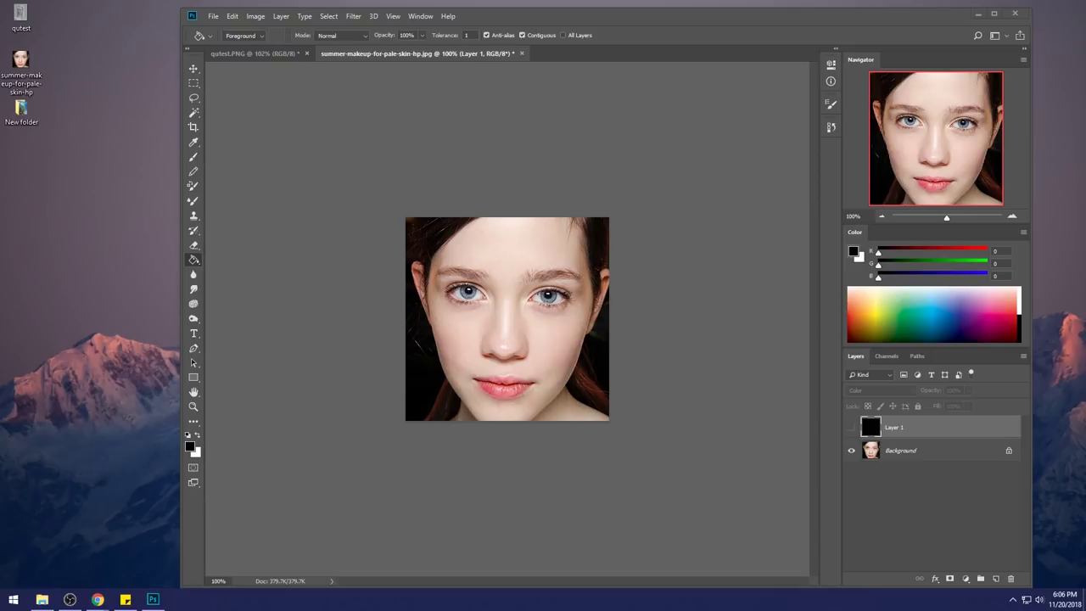
pyautogui.click(1065, 599)
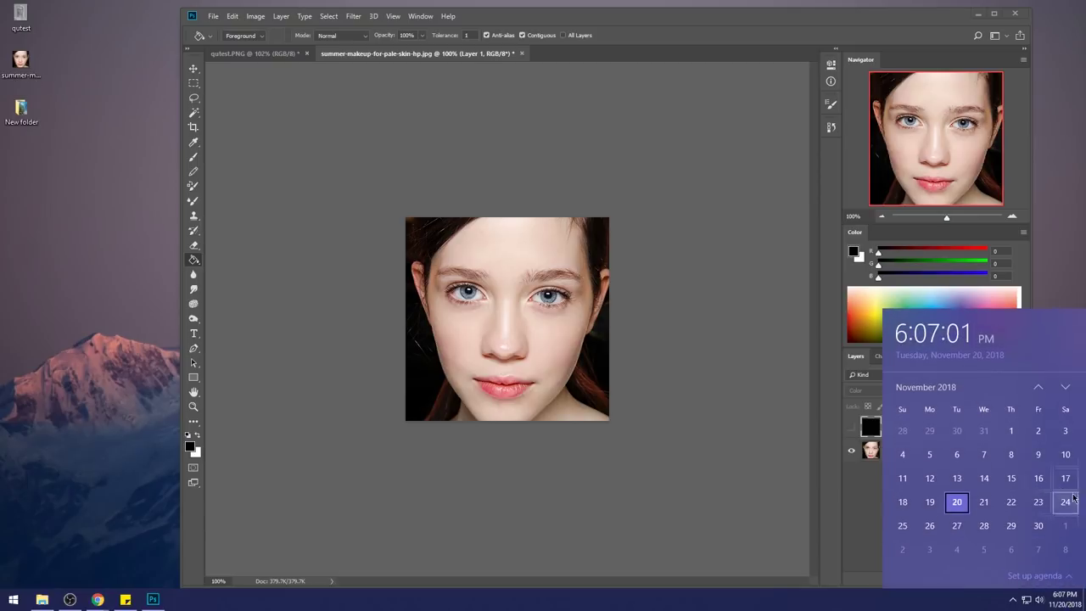